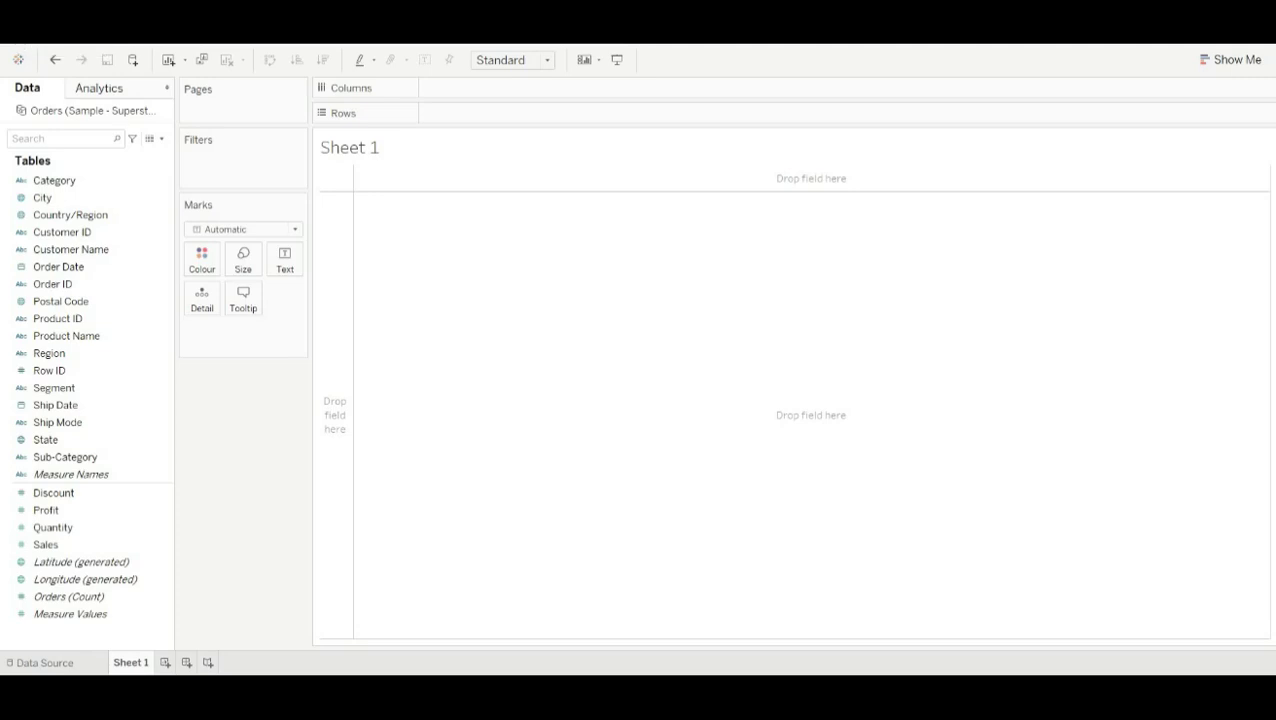
{"action": "left_click", "coordinate": [135, 190]}
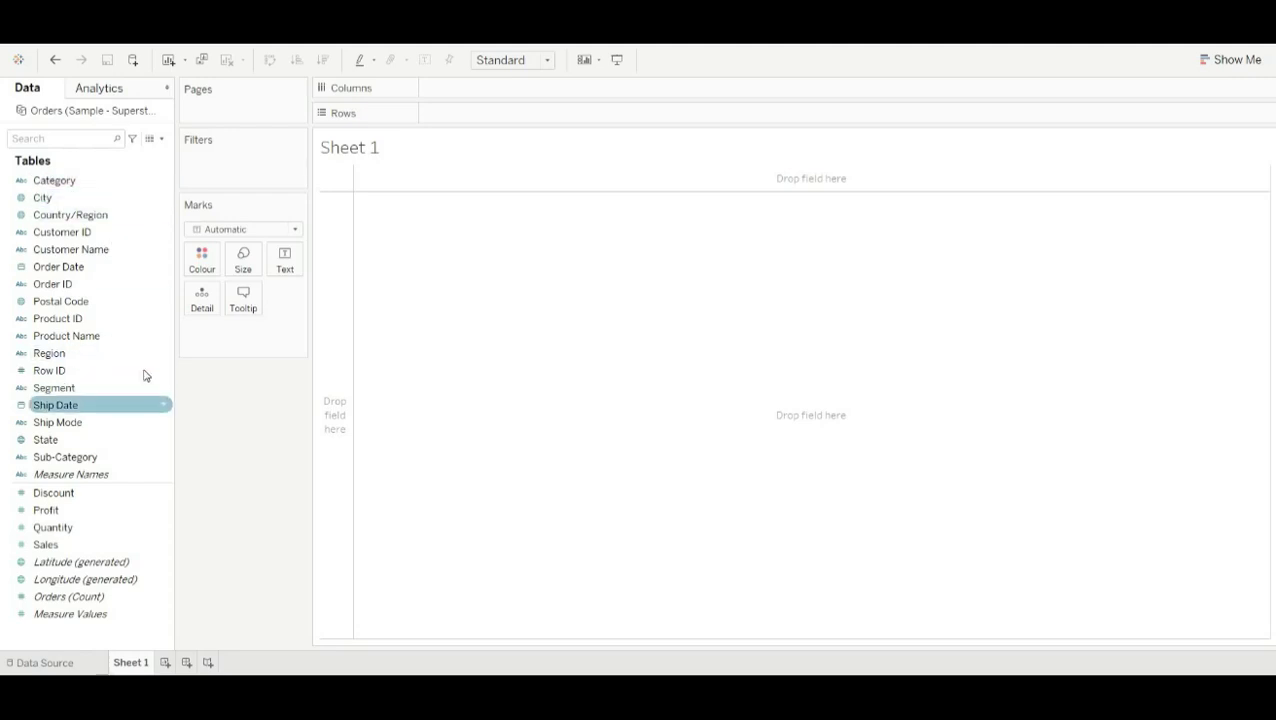
{"action": "left_click", "coordinate": [160, 340]}
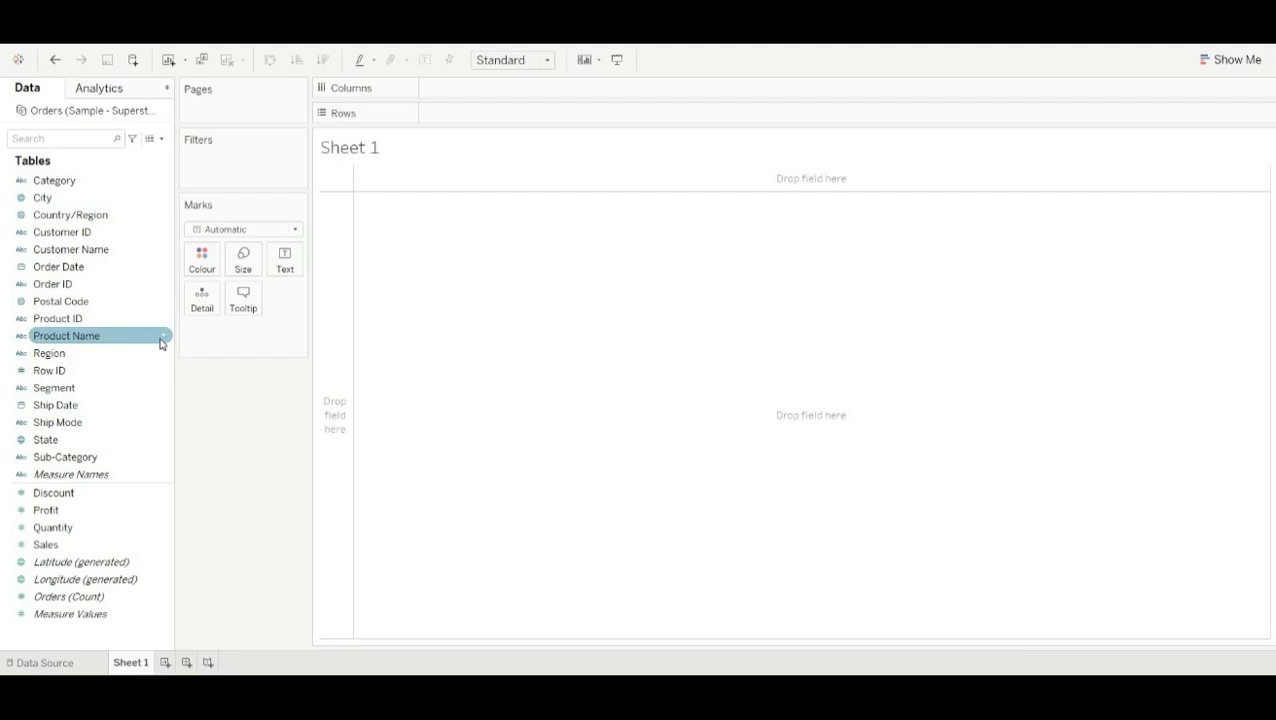
Step: Build a line chart with the continuous month of Order Date as columns and the sum of Sales as rows
{"action": "left_click", "coordinate": [111, 266]}
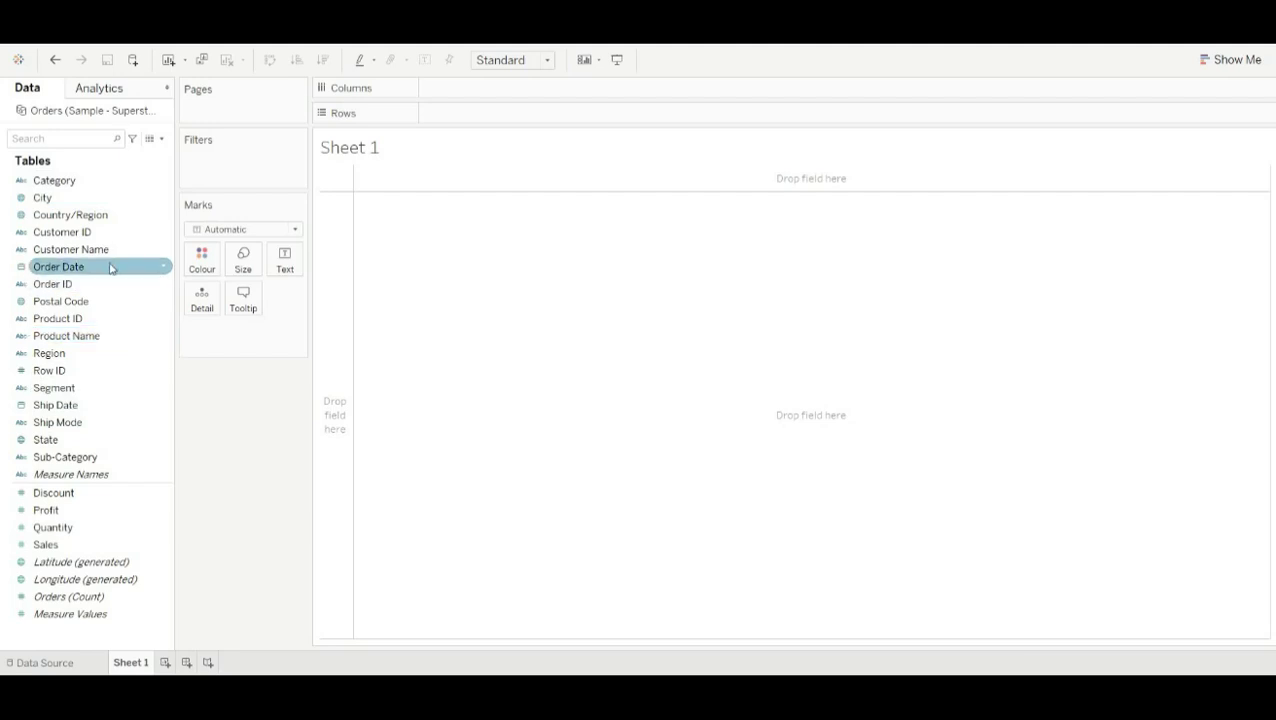
{"action": "left_click_drag", "start_coordinate": [111, 266], "coordinate": [528, 89]}
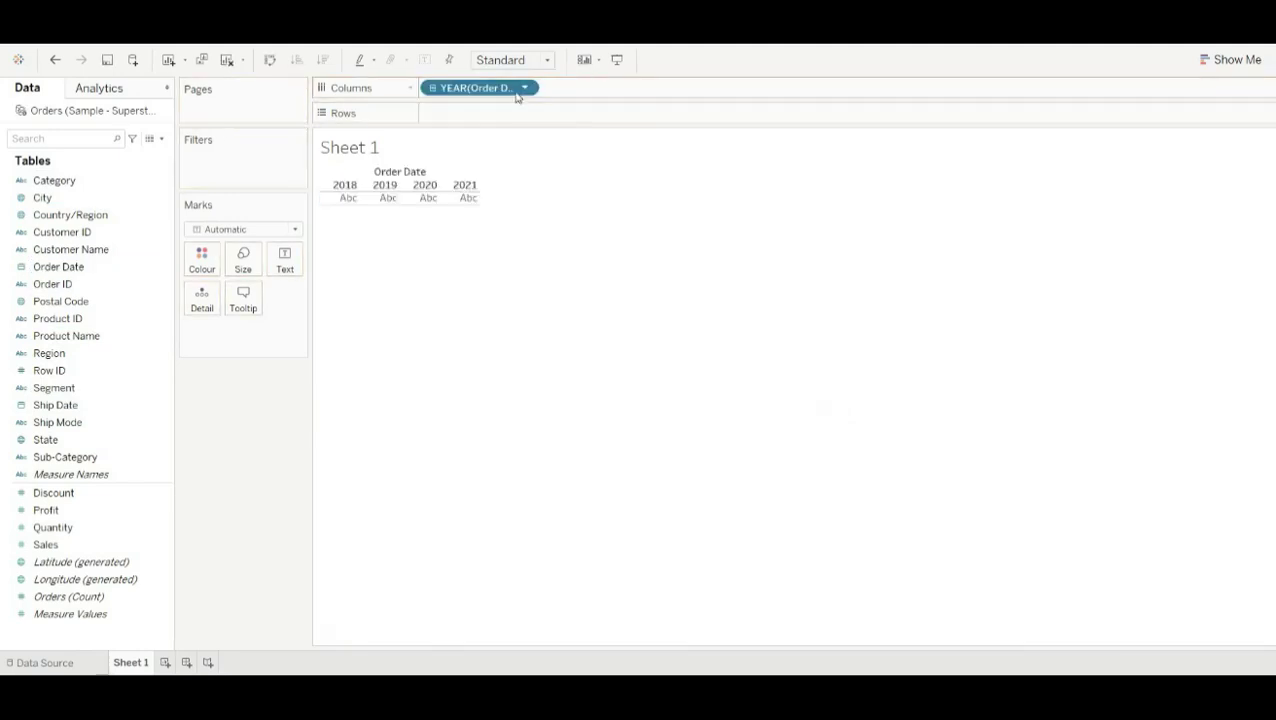
{"action": "left_click", "coordinate": [528, 89]}
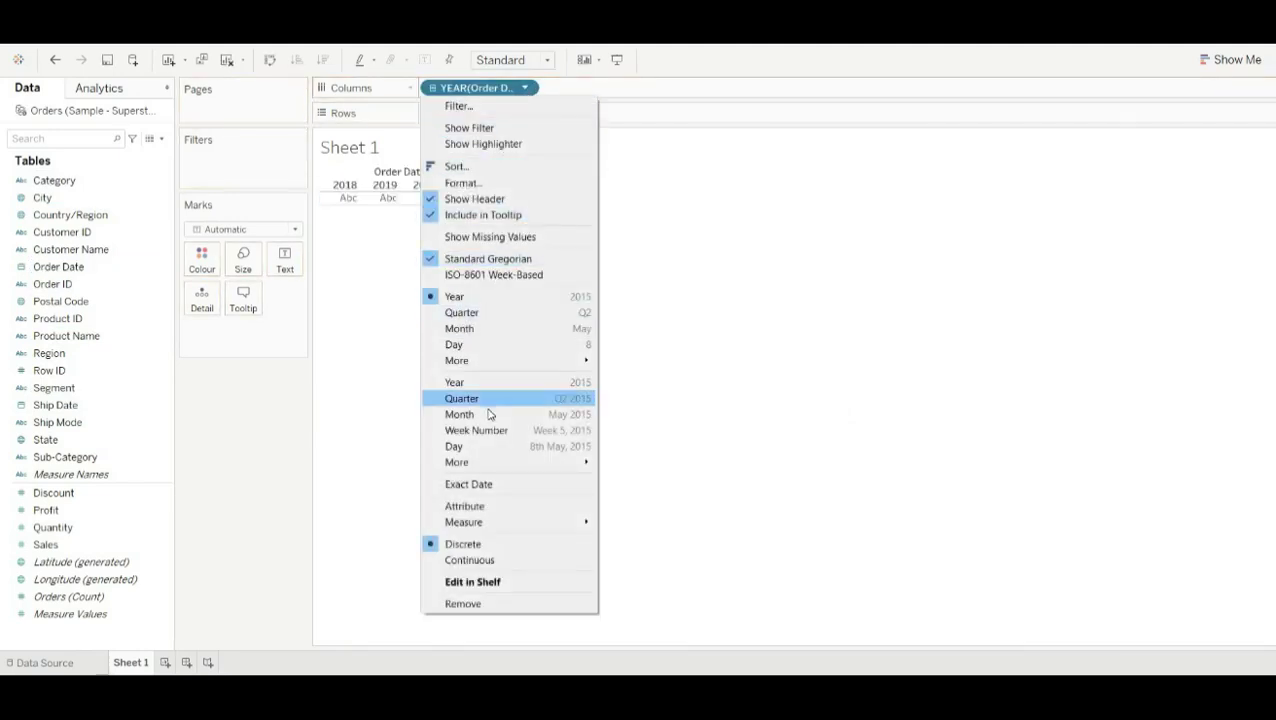
{"action": "left_click", "coordinate": [482, 422]}
{"action": "left_click_drag", "start_coordinate": [88, 544], "coordinate": [498, 114]}
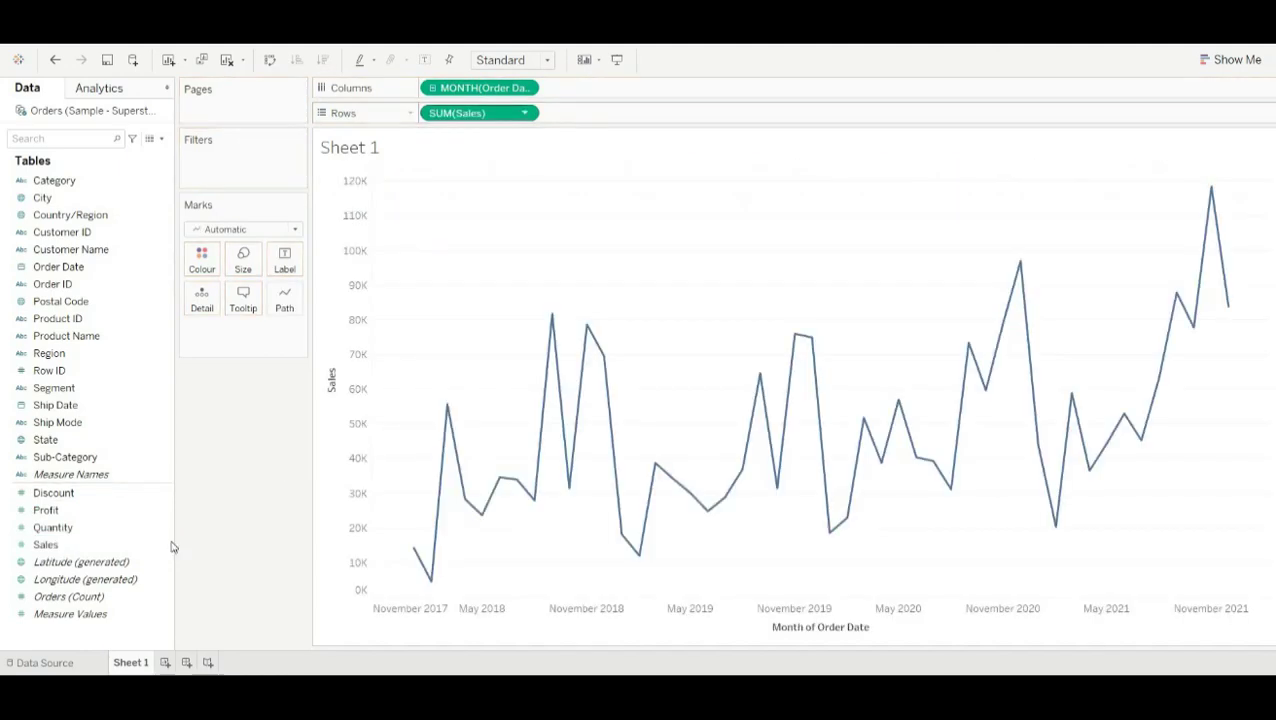
Step: Rename the Sheet 1 worksheet as "Month wise Sales"
{"action": "double_click", "coordinate": [133, 660]}
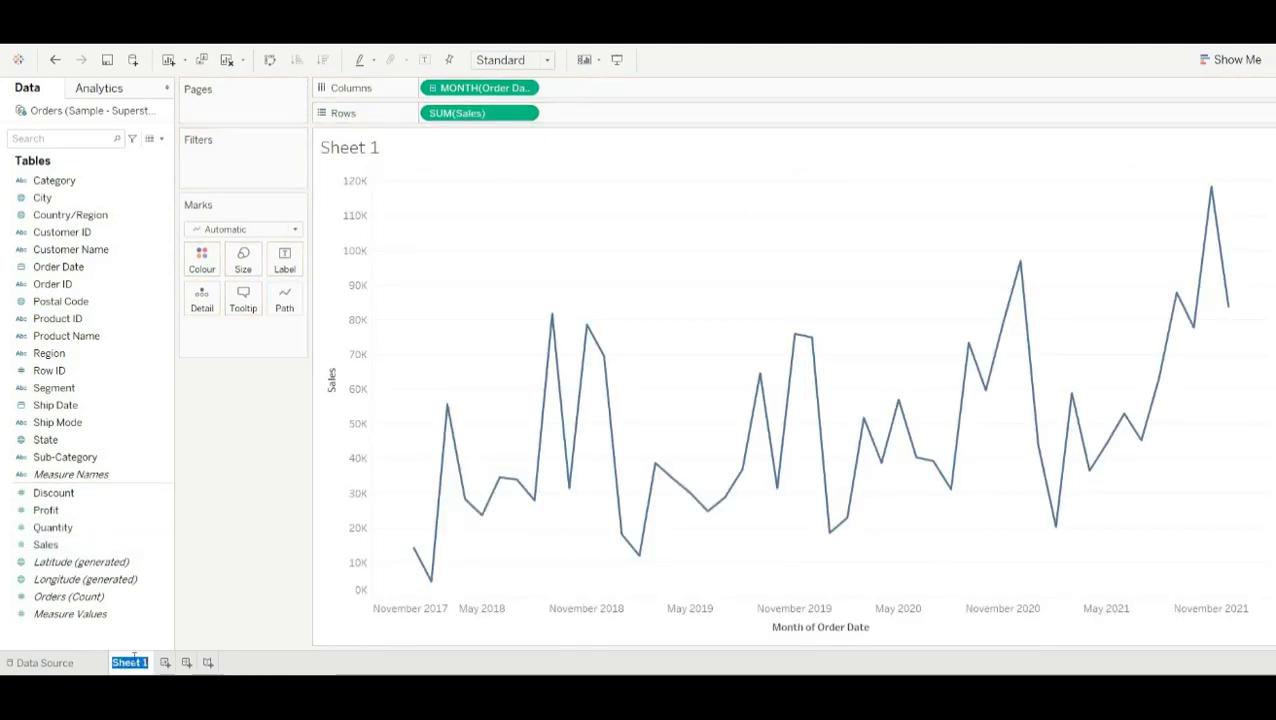
{"action": "key", "text": "BackSpace"}
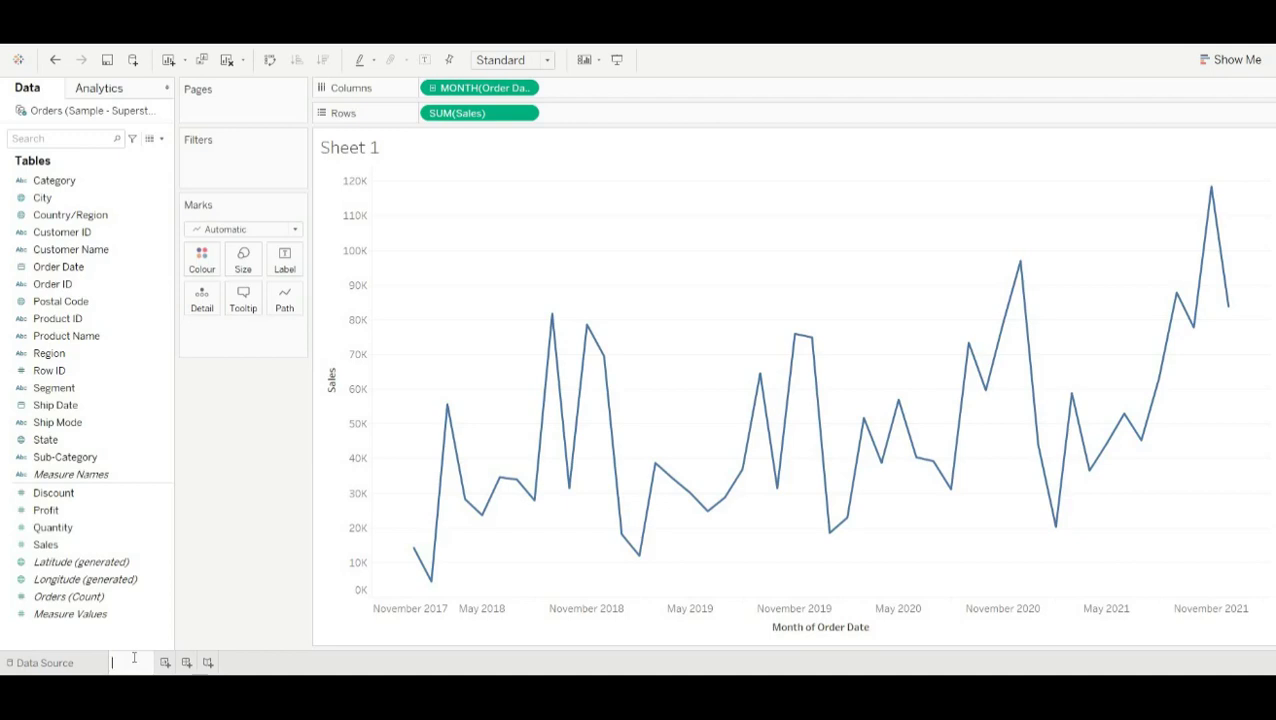
{"action": "type", "text": "Month wise S"}
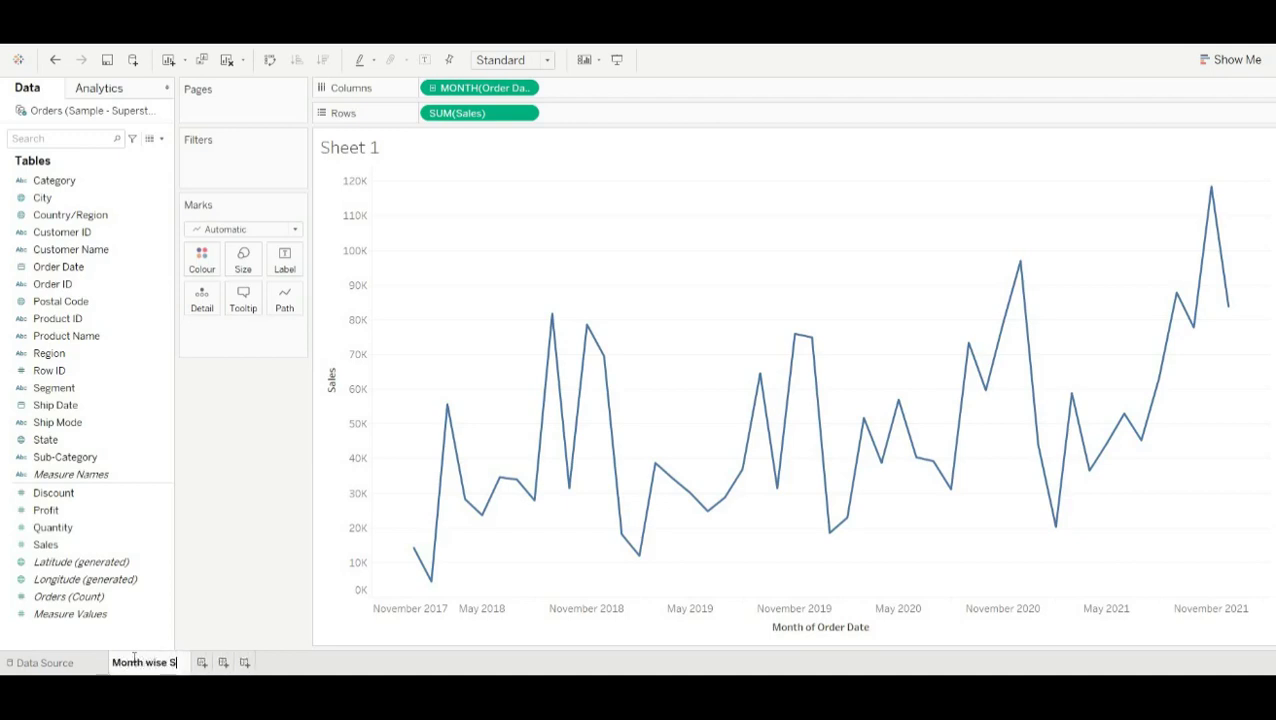
{"action": "type", "text": "ales"}
{"action": "left_click", "coordinate": [252, 462]}
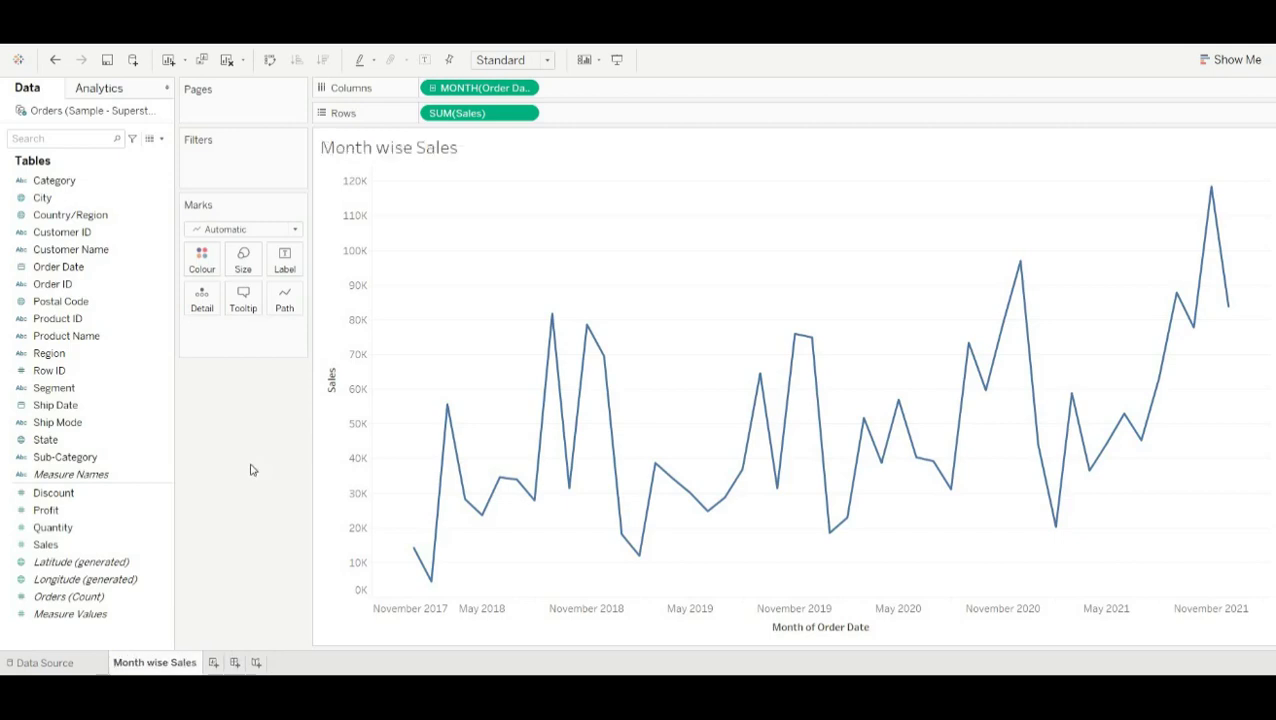
Step: Add a new worksheet and chart the sum of Profit in rows against the continuous month of Order Date in columns
{"action": "left_click", "coordinate": [214, 662]}
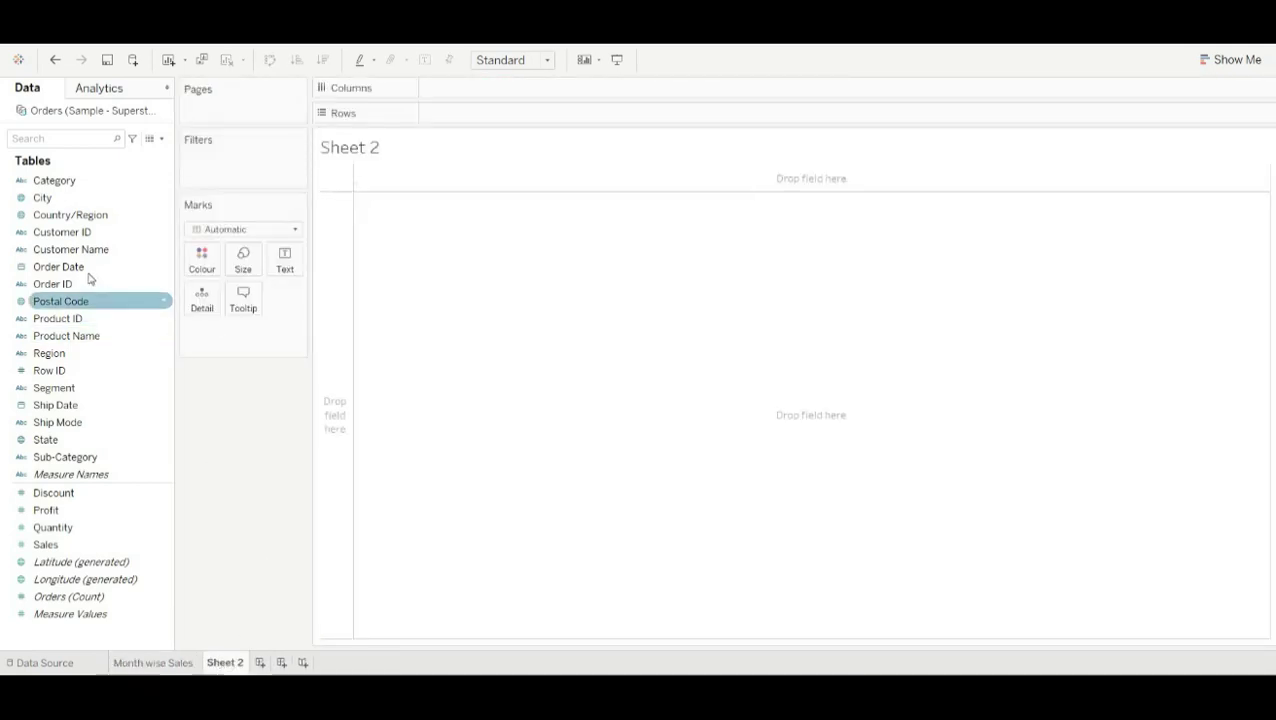
{"action": "left_click_drag", "start_coordinate": [88, 268], "coordinate": [548, 94]}
{"action": "left_click", "coordinate": [524, 89]}
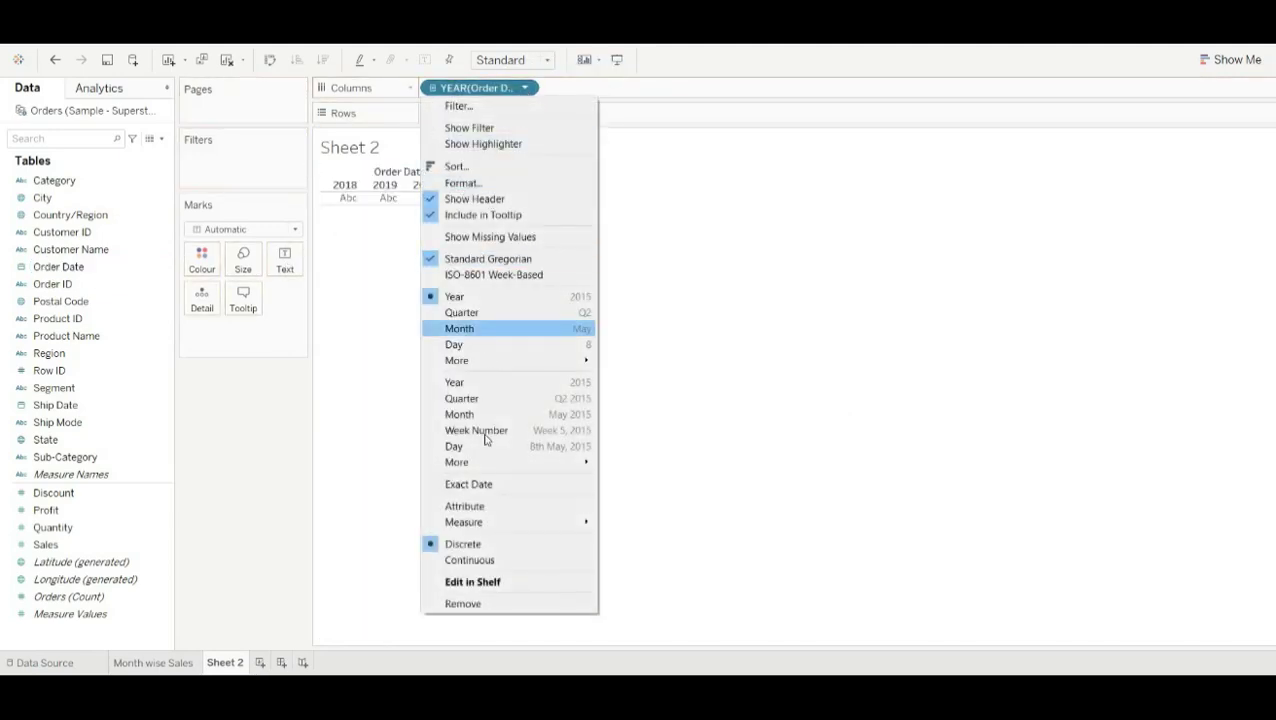
{"action": "left_click", "coordinate": [487, 415]}
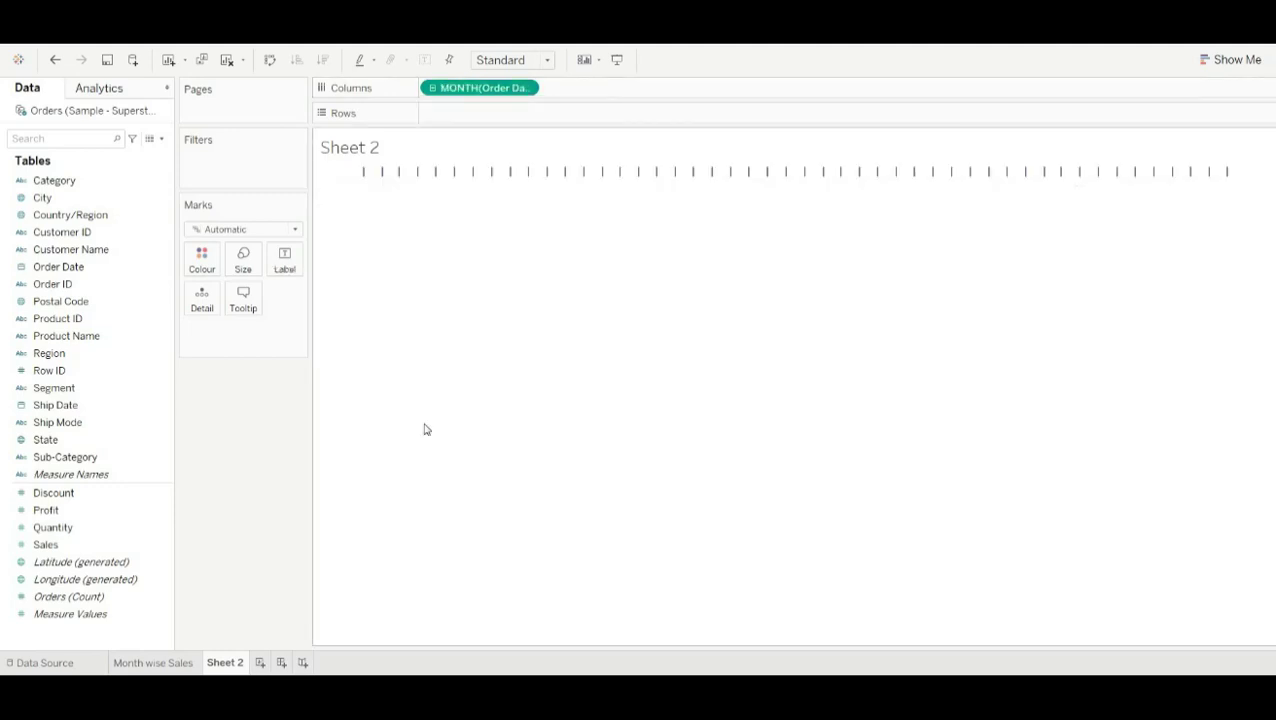
{"action": "left_click_drag", "start_coordinate": [85, 510], "coordinate": [486, 116]}
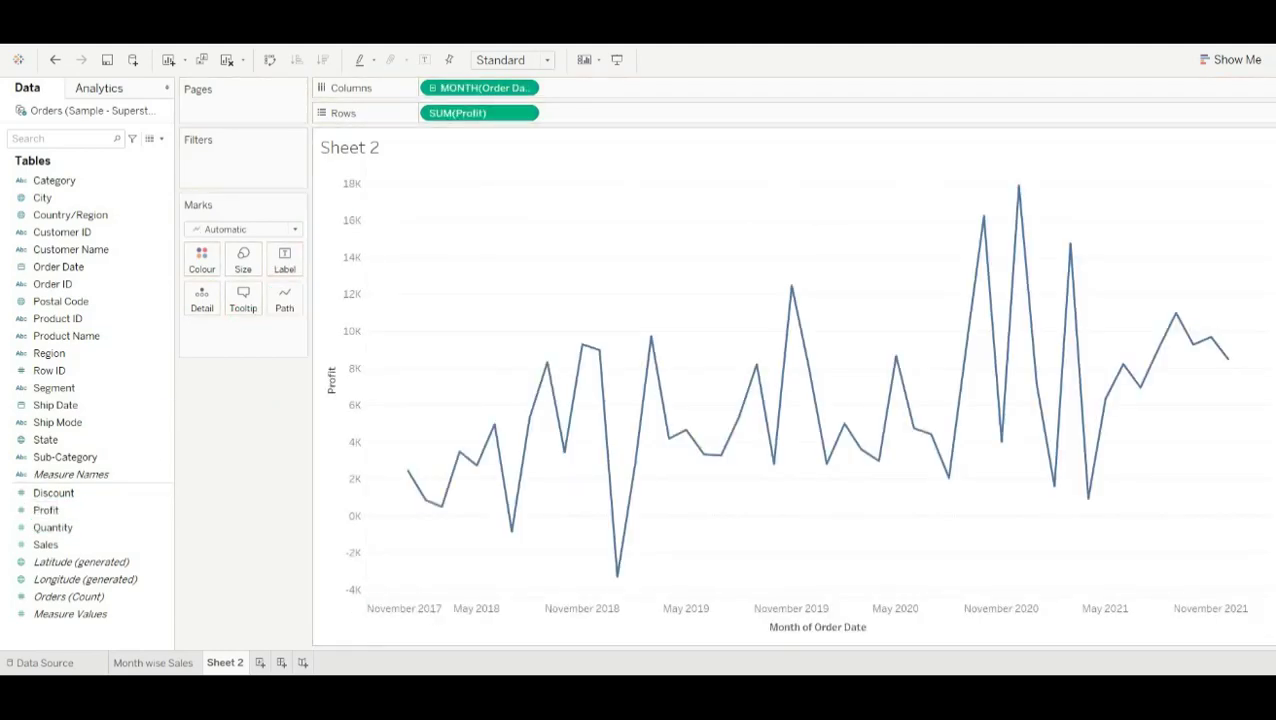
Step: Rename the Sheet 2 worksheet as "Month wise Profit"
{"action": "double_click", "coordinate": [230, 663]}
{"action": "key", "text": "BackSpace"}
{"action": "type", "text": "Month wise "}
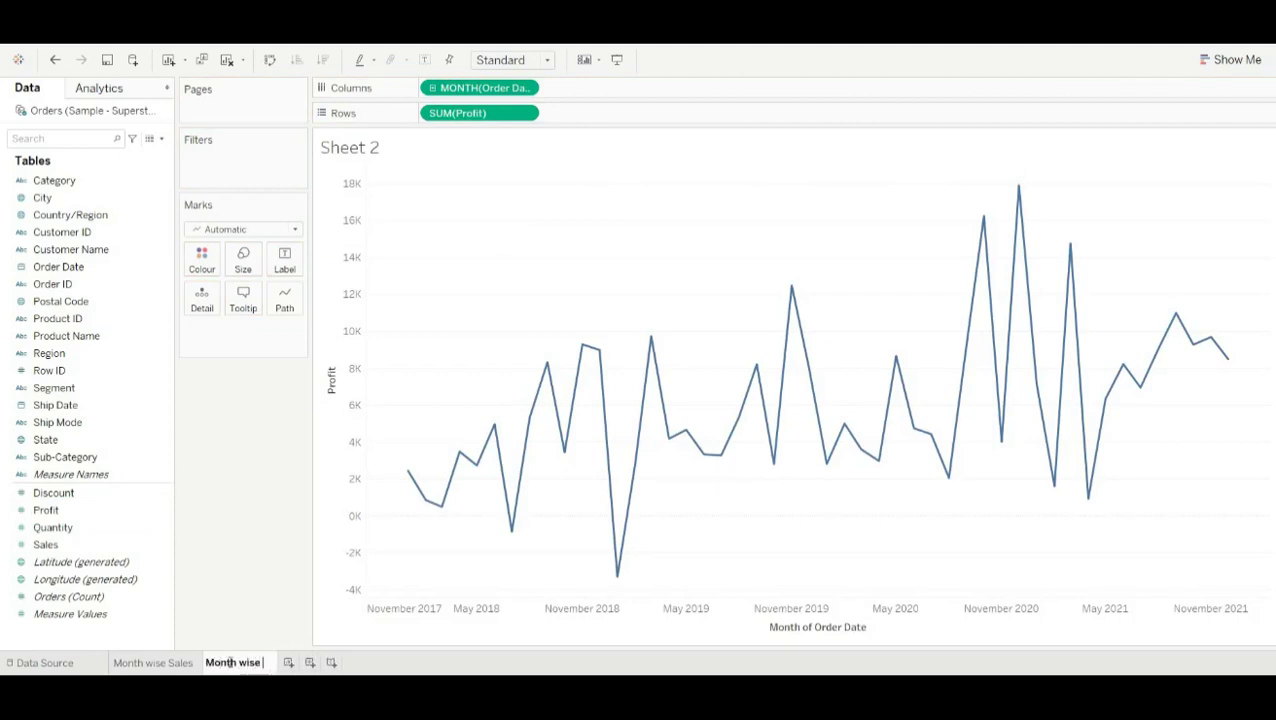
{"action": "type", "text": "Profit"}
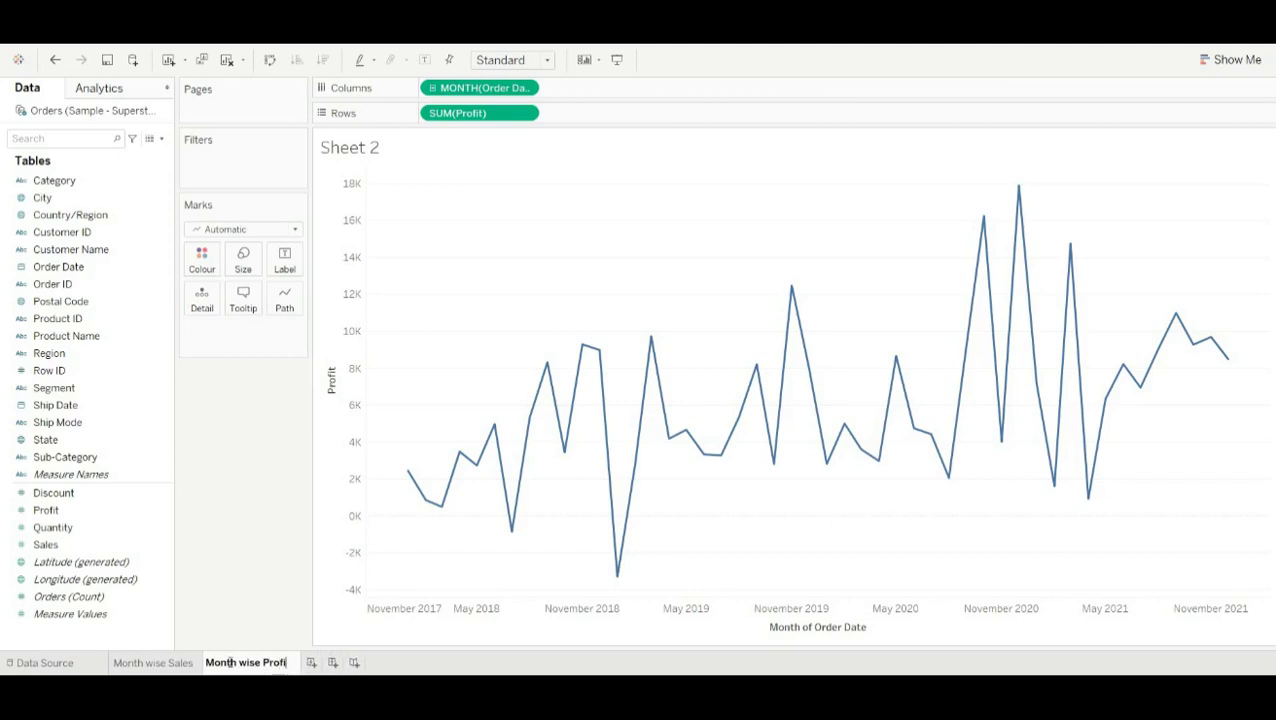
{"action": "left_click", "coordinate": [218, 470]}
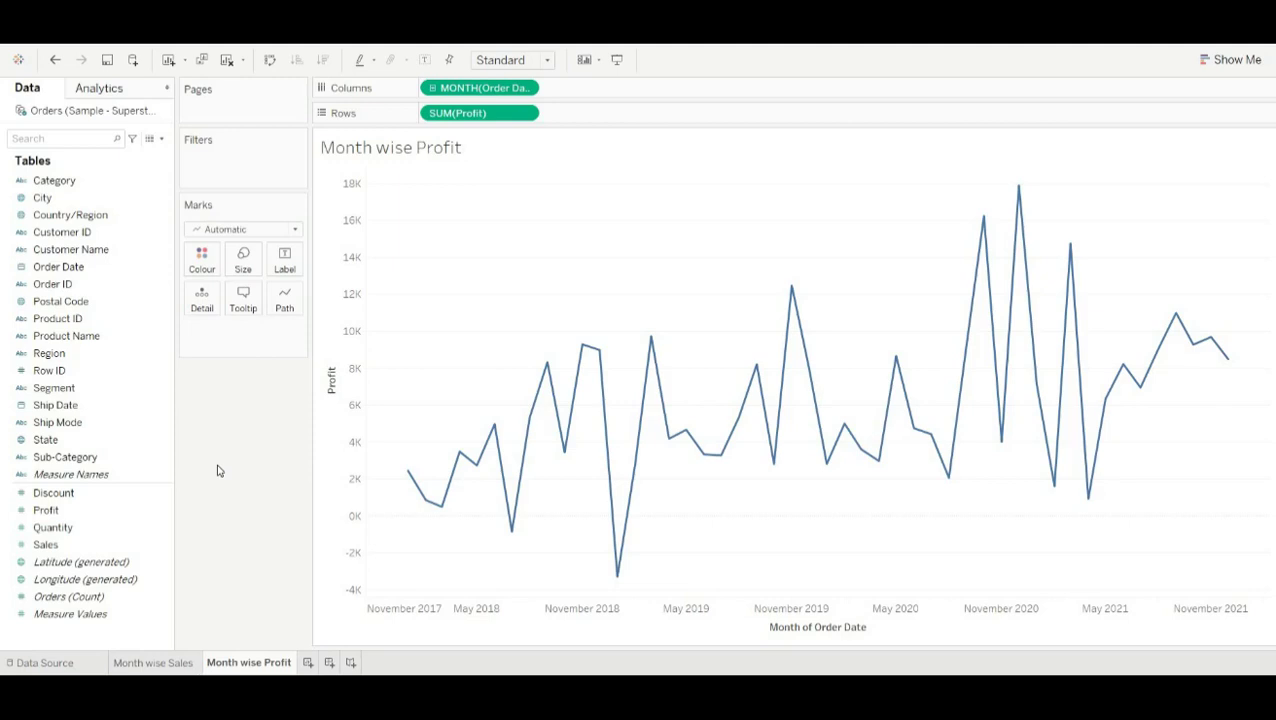
Step: Start a new parameter and name it "Month wise sale/profit"
{"action": "left_click", "coordinate": [162, 140]}
{"action": "left_click", "coordinate": [128, 168]}
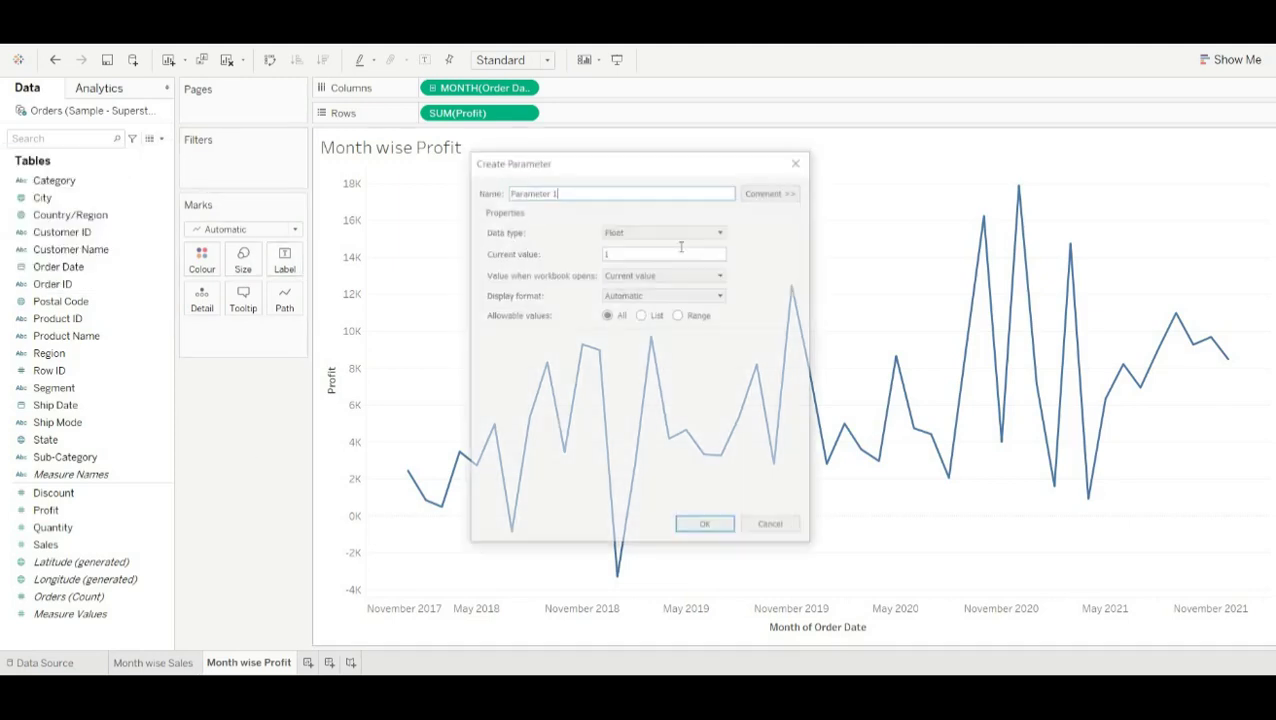
{"action": "key", "text": "BackSpace"}
{"action": "key", "text": "BackSpace"}
{"action": "key", "text": "BackSpace"}
{"action": "key", "text": "BackSpace"}
{"action": "key", "text": "BackSpace"}
{"action": "key", "text": "BackSpace"}
{"action": "key", "text": "BackSpace"}
{"action": "key", "text": "BackSpace"}
{"action": "key", "text": "BackSpace"}
{"action": "key", "text": "BackSpace"}
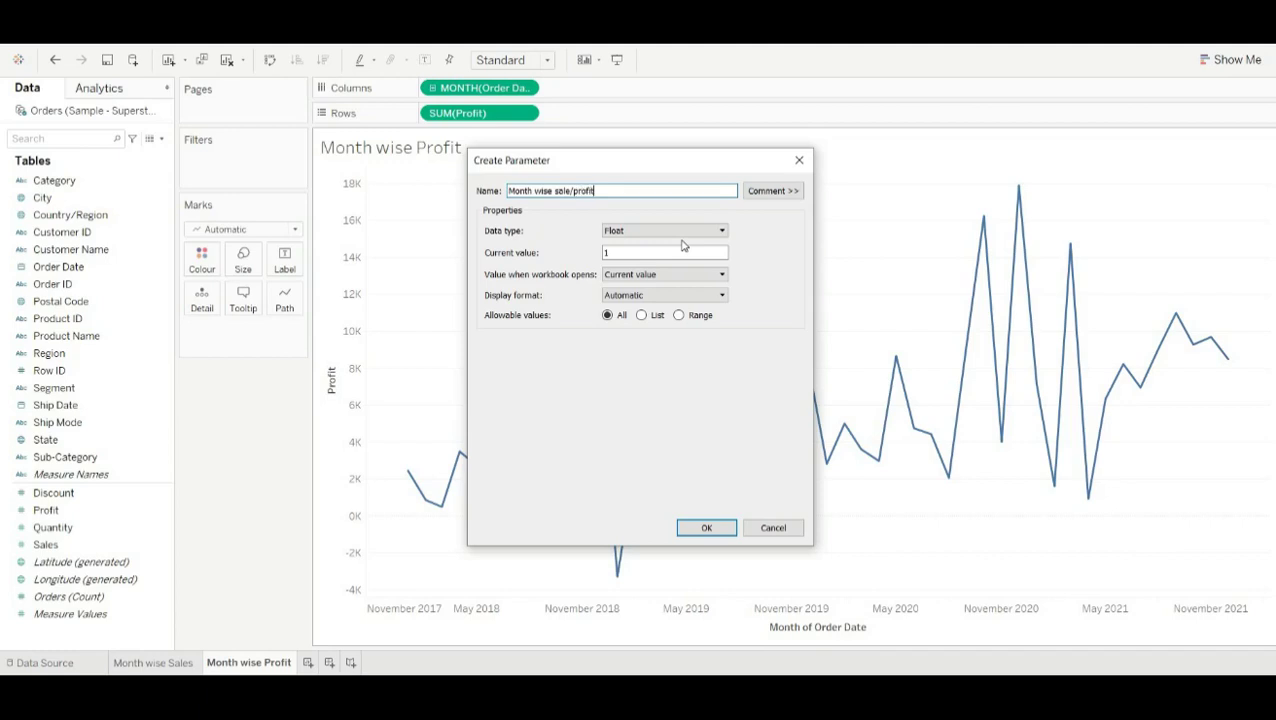
Step: Make the parameter a String limited to a list with the values "Month wise Sales" and "Month wise Profit", and save it
{"action": "left_click", "coordinate": [703, 231]}
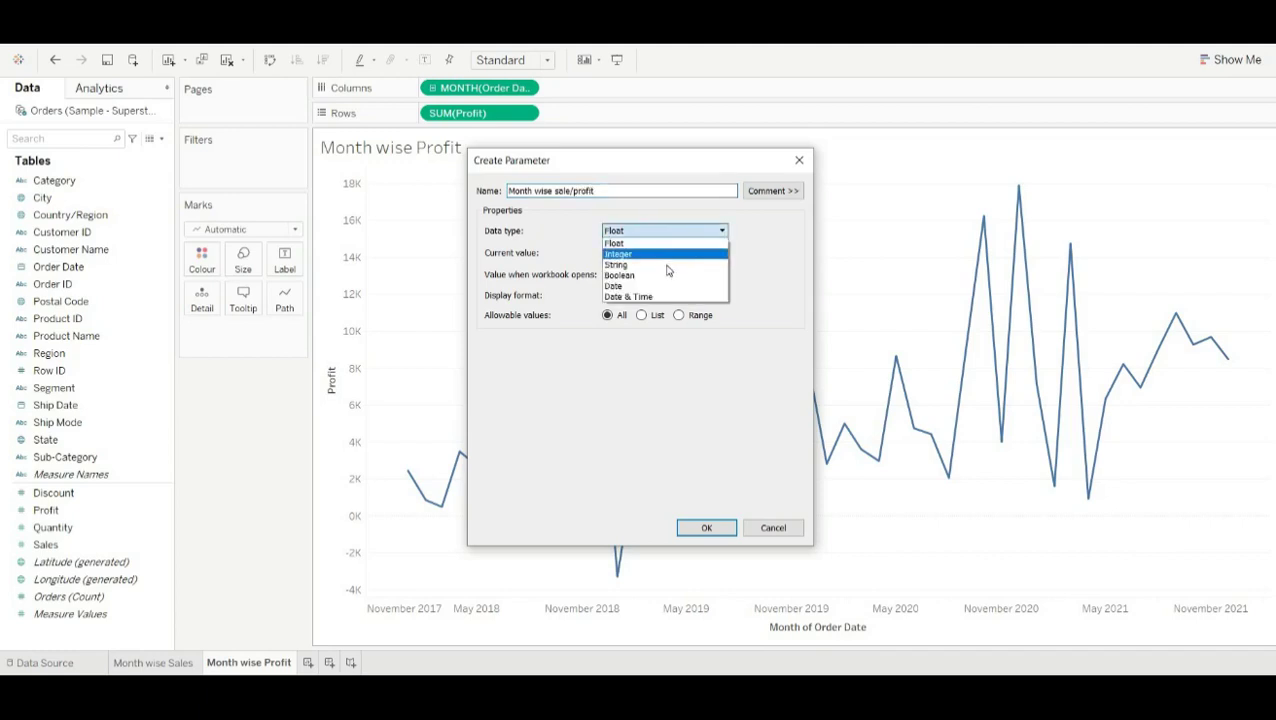
{"action": "left_click", "coordinate": [668, 264]}
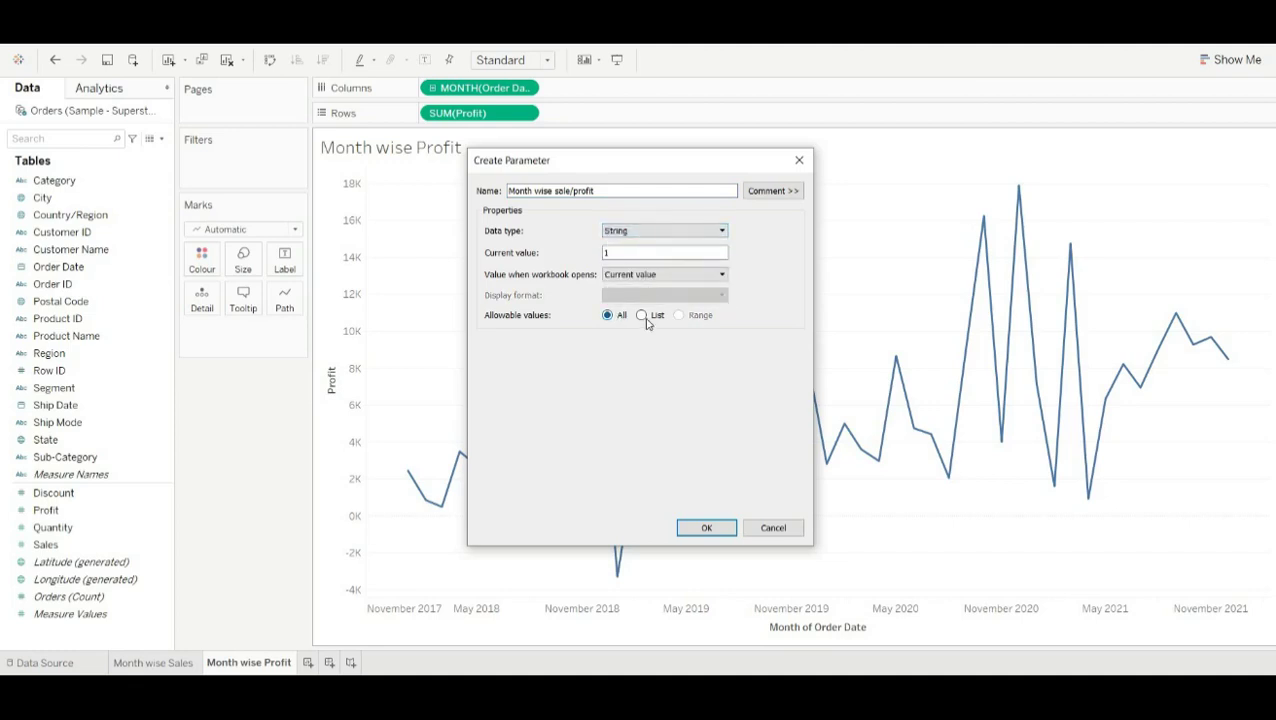
{"action": "left_click", "coordinate": [641, 315]}
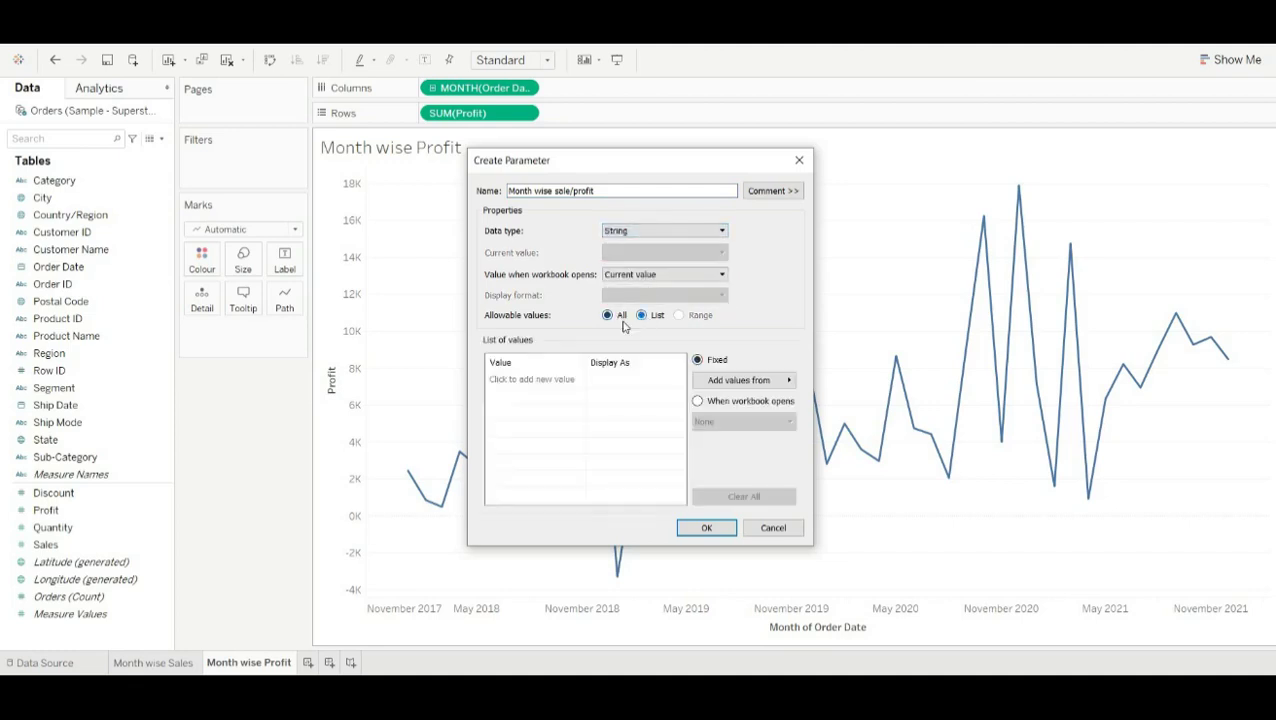
{"action": "left_click", "coordinate": [535, 380]}
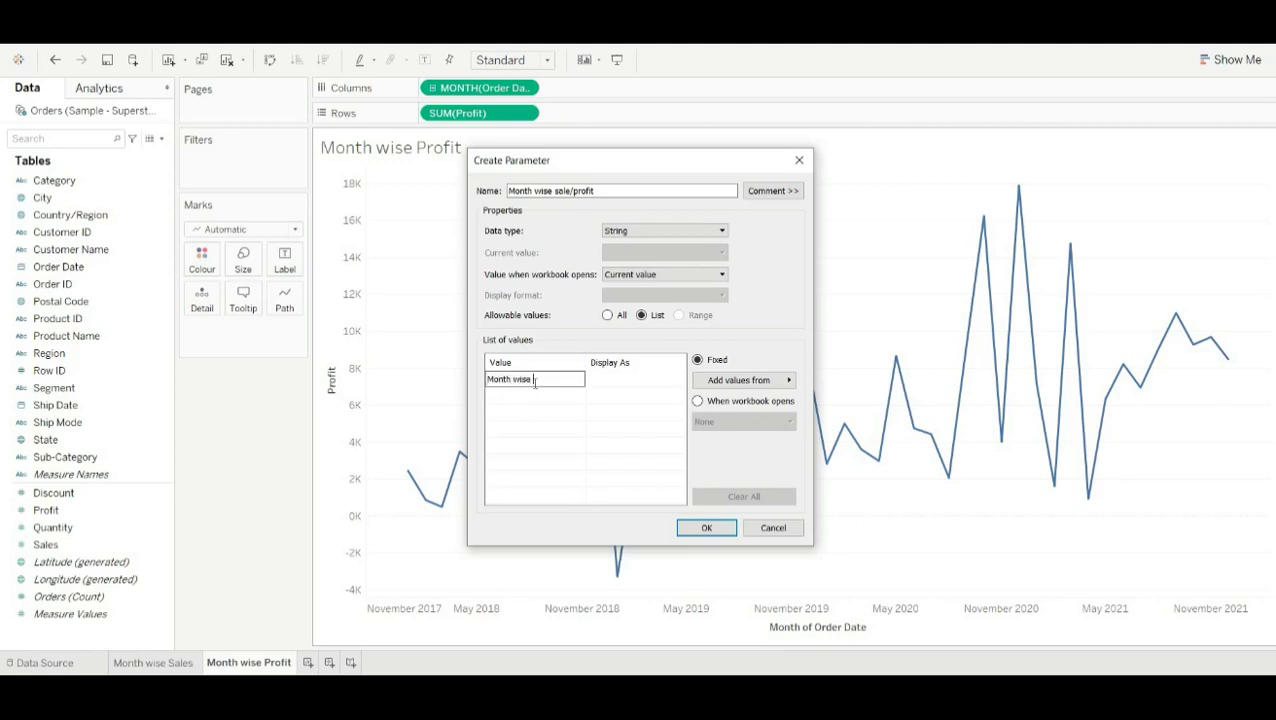
{"action": "type", "text": "Month wise Sales"}
{"action": "left_click", "coordinate": [502, 395]}
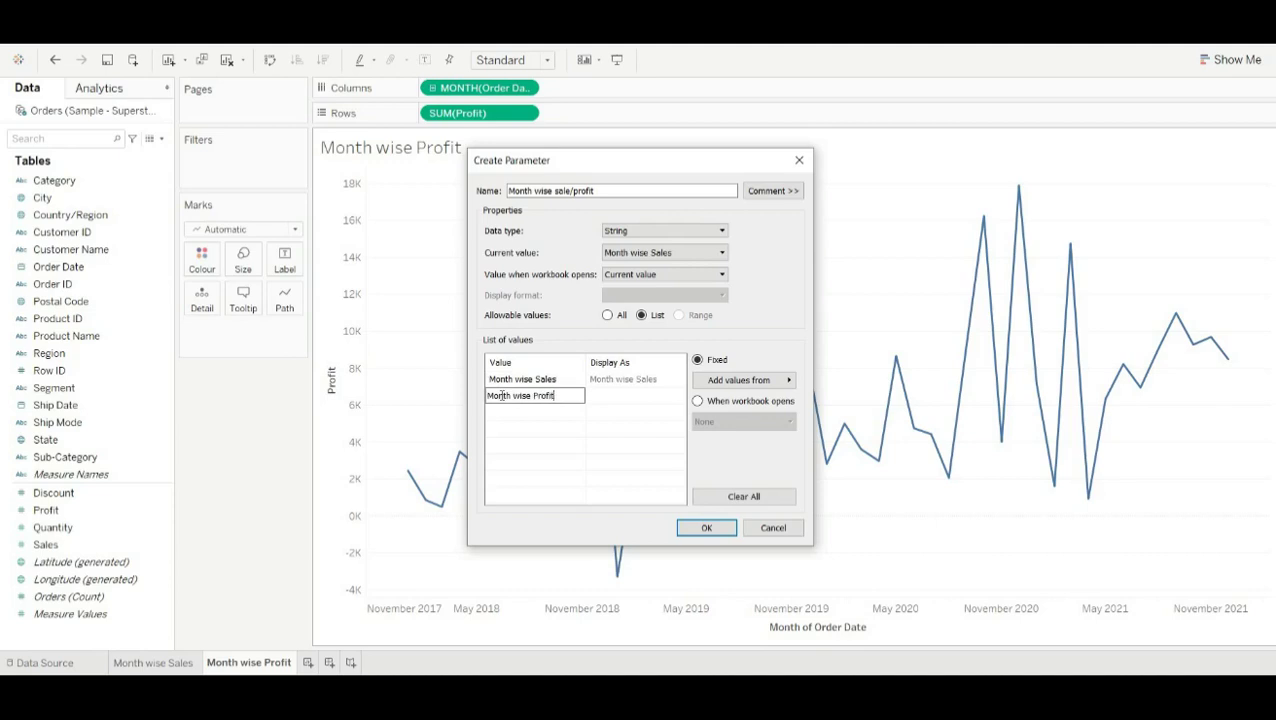
{"action": "left_click", "coordinate": [706, 527]}
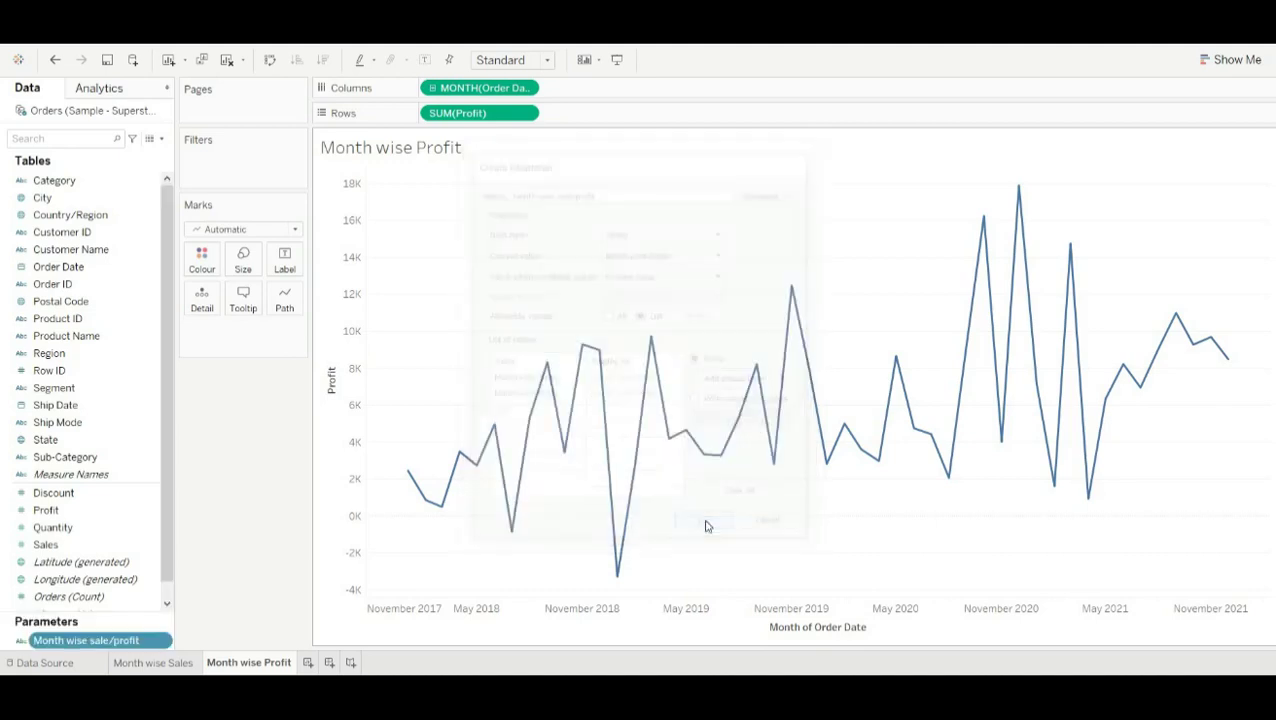
Step: Start a new calculated field and name it "Month wise Sales/Profit"
{"action": "left_click", "coordinate": [163, 141]}
{"action": "left_click", "coordinate": [136, 152]}
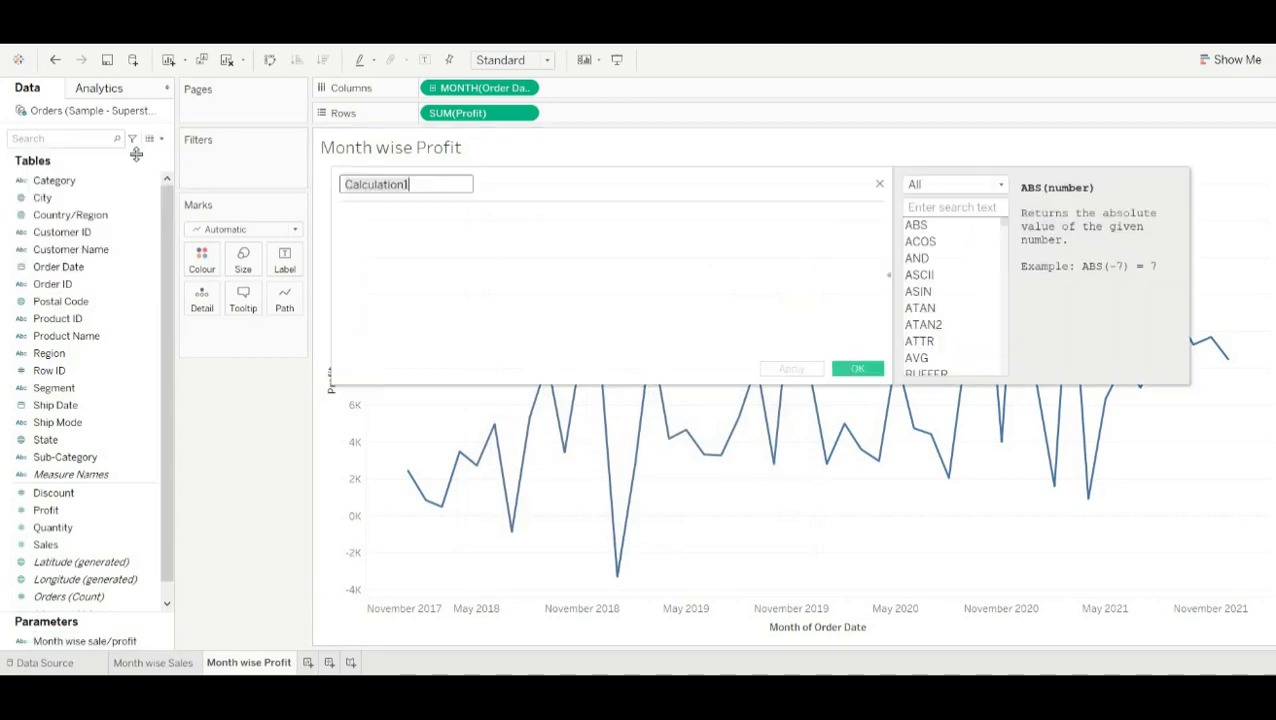
{"action": "key", "text": "BackSpace"}
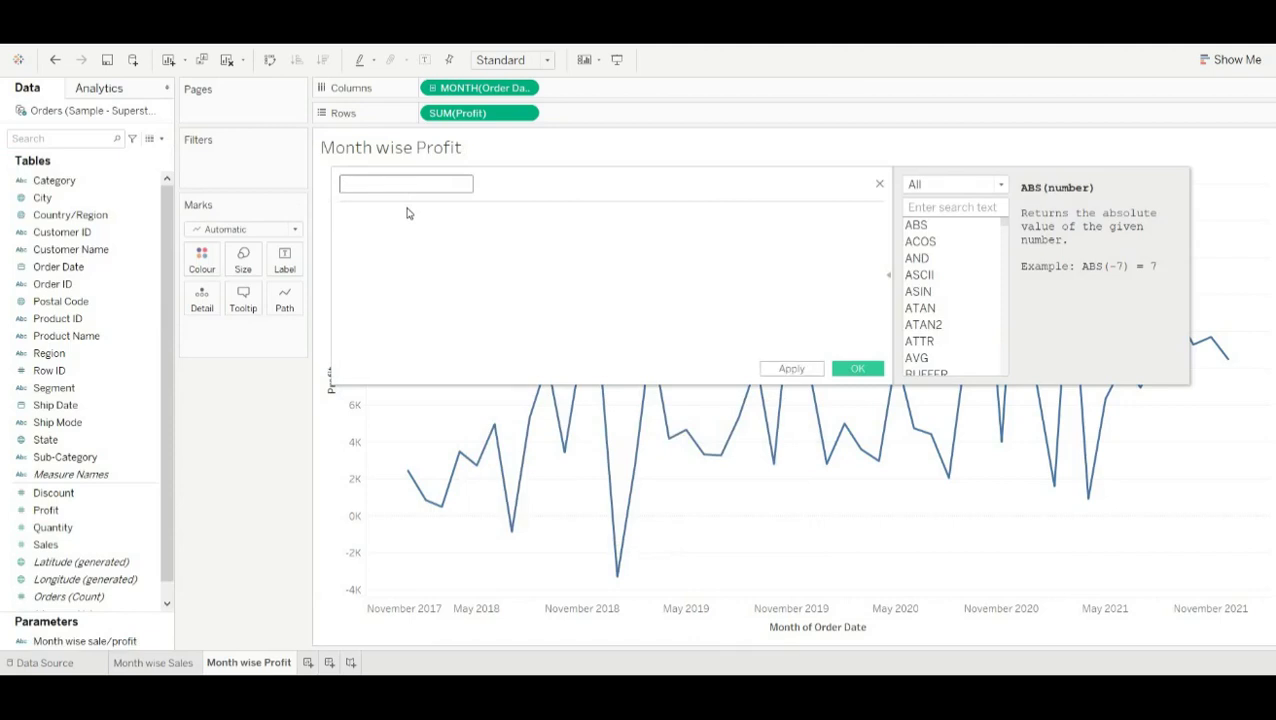
{"action": "type", "text": "Month wise Sales/prof"}
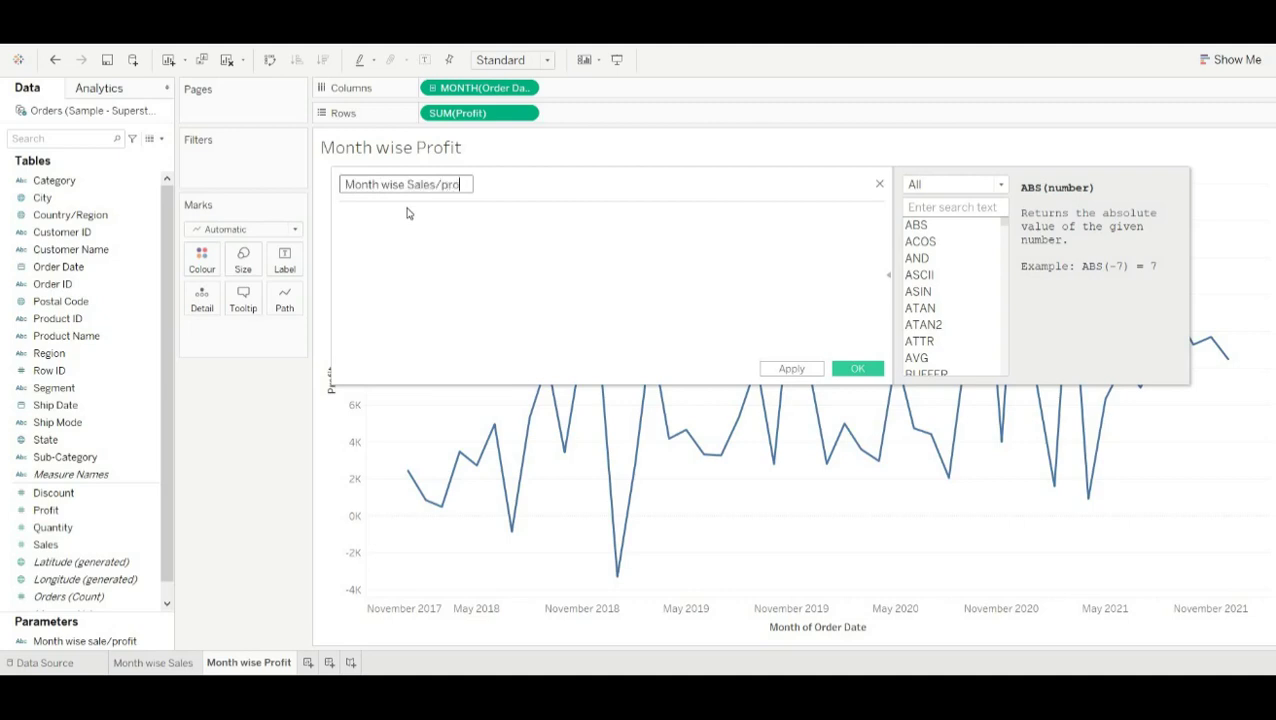
{"action": "key", "text": "BackSpace"}
{"action": "key", "text": "BackSpace"}
{"action": "key", "text": "BackSpace"}
{"action": "type", "text": "Profit"}
Step: Use the "Month wise sale/profit" parameter as the calculated field's formula and save the field
{"action": "left_click", "coordinate": [407, 213]}
{"action": "left_click", "coordinate": [82, 641]}
{"action": "left_click_drag", "start_coordinate": [82, 641], "coordinate": [480, 216]}
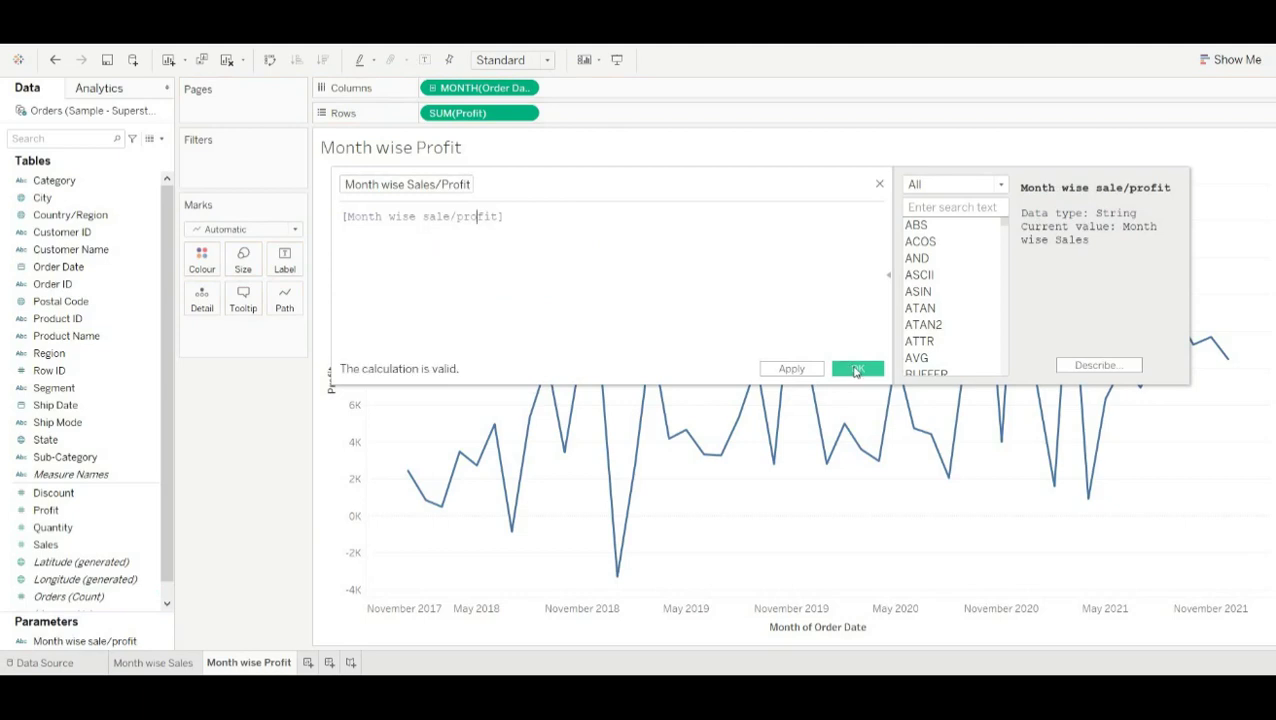
{"action": "left_click", "coordinate": [850, 368]}
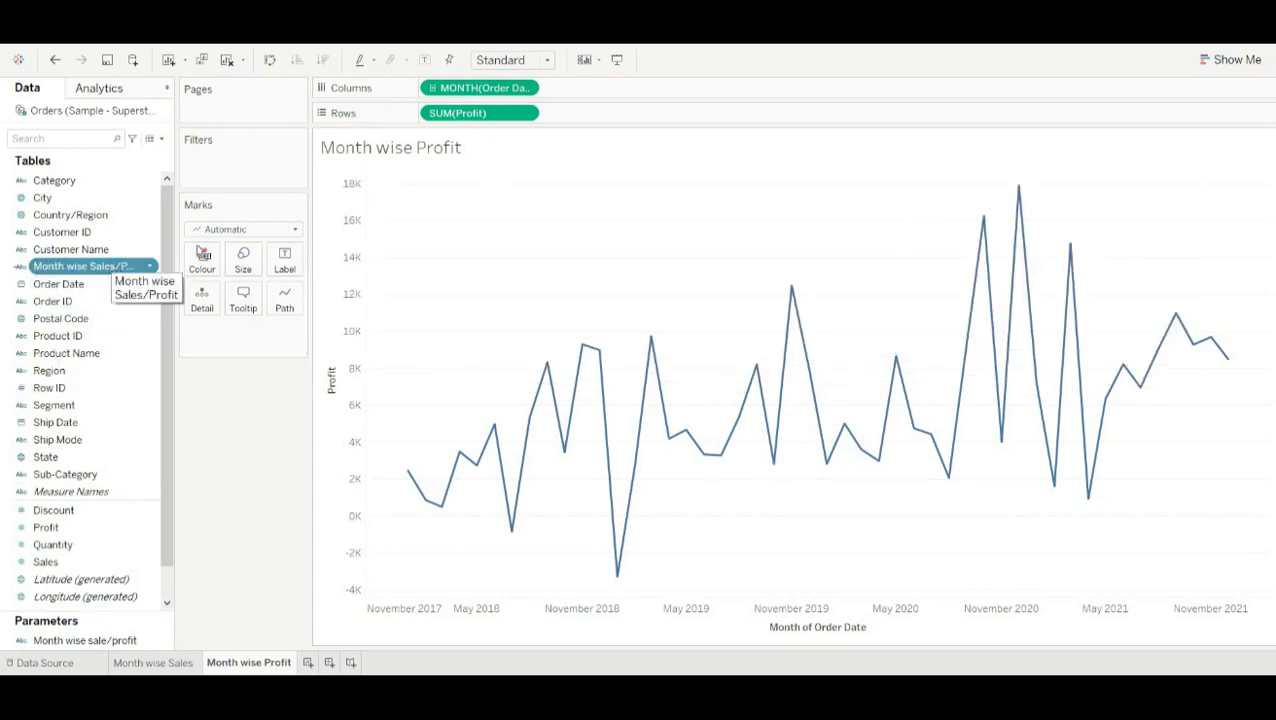
Step: Filter the Month wise Profit sheet by the Month wise Sales/Profit field, excluding the value "Month wise Sales"
{"action": "left_click_drag", "start_coordinate": [110, 268], "coordinate": [261, 175]}
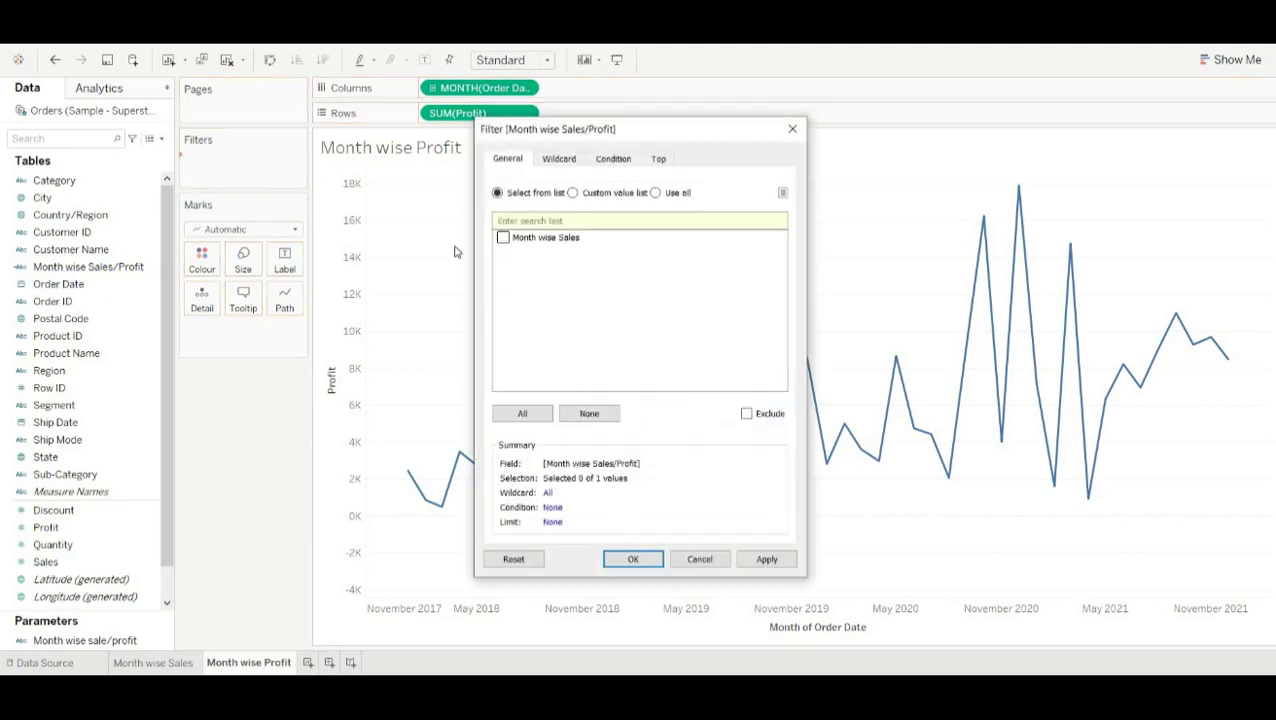
{"action": "left_click", "coordinate": [503, 237]}
{"action": "left_click", "coordinate": [753, 417]}
{"action": "left_click", "coordinate": [643, 560]}
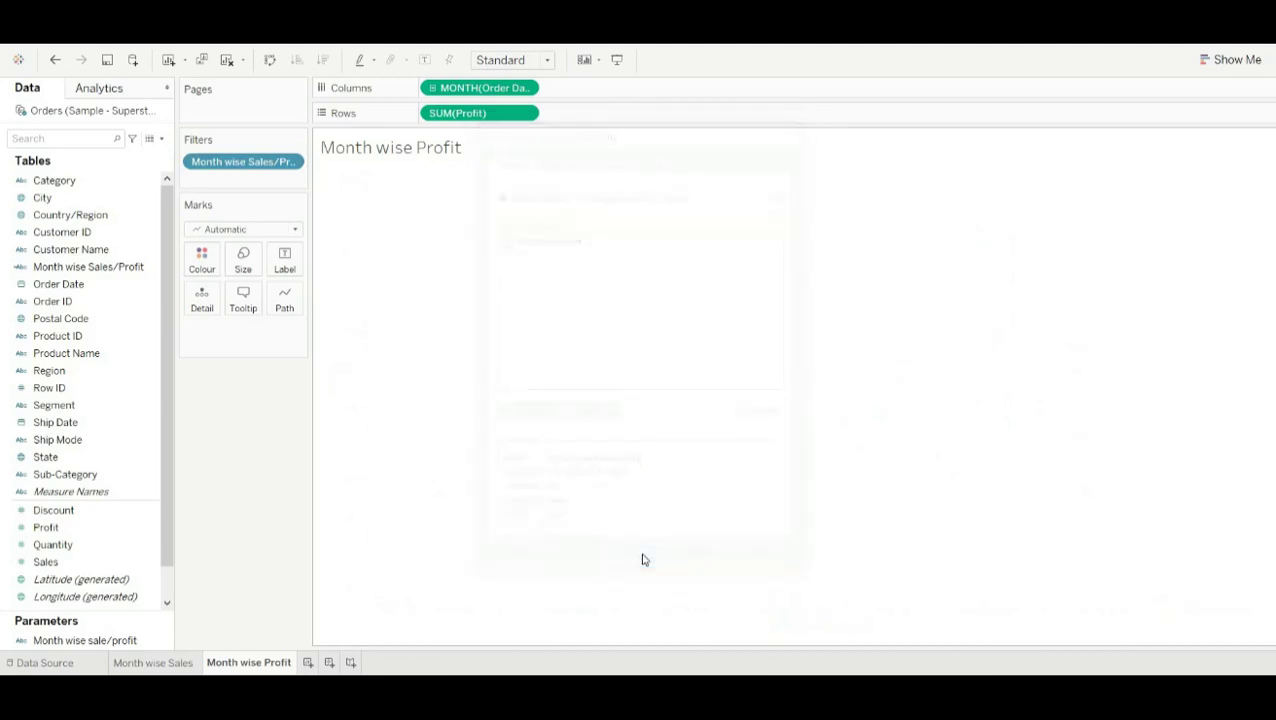
Step: Filter the Month wise Sales sheet by the Month wise Sales/Profit field, keeping the value "Month wise Sales"
{"action": "left_click", "coordinate": [185, 662]}
{"action": "left_click_drag", "start_coordinate": [100, 267], "coordinate": [248, 177]}
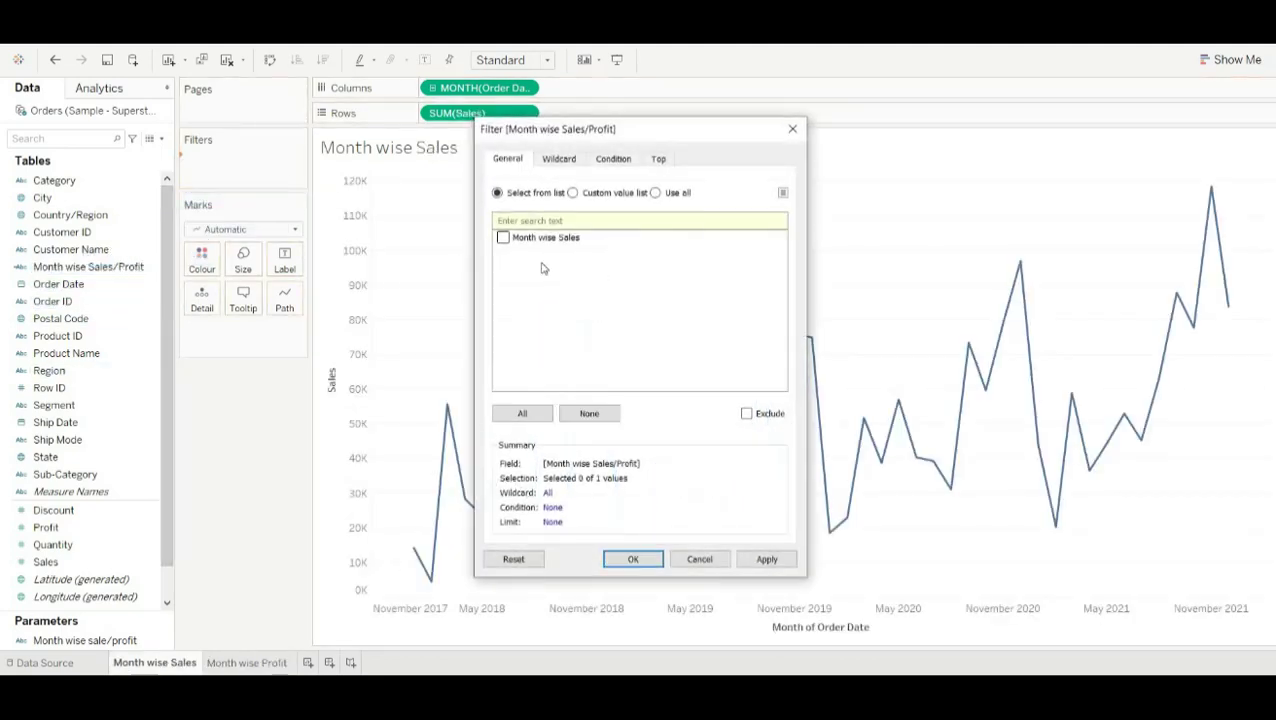
{"action": "left_click", "coordinate": [503, 238]}
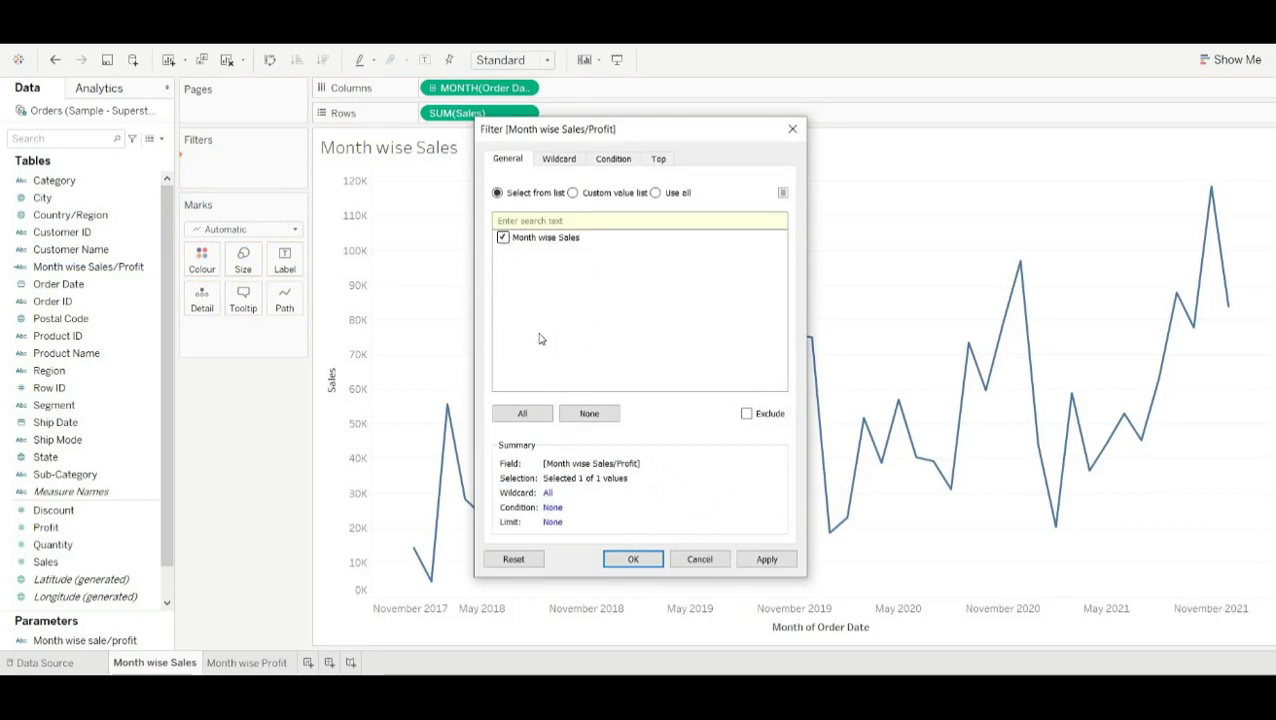
{"action": "left_click", "coordinate": [634, 560]}
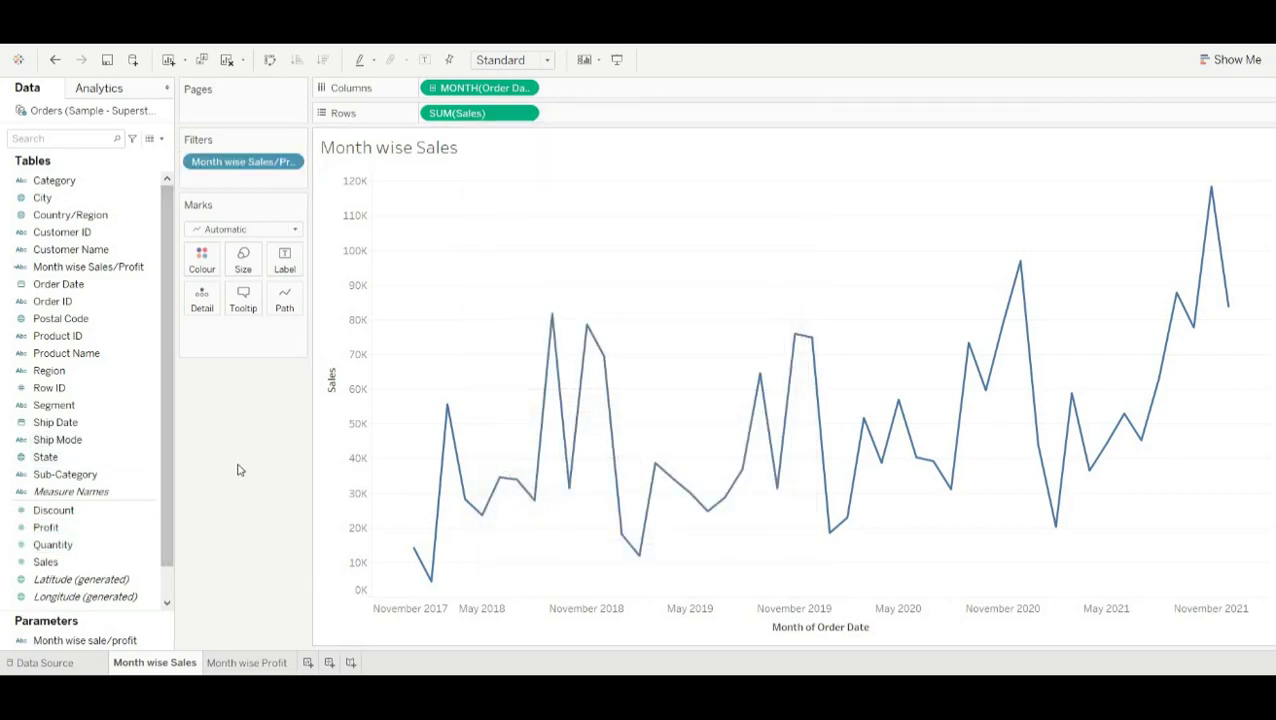
Step: Create a new dashboard and set it to the fixed size Desktop Browser (1000 x 800)
{"action": "left_click", "coordinate": [330, 664]}
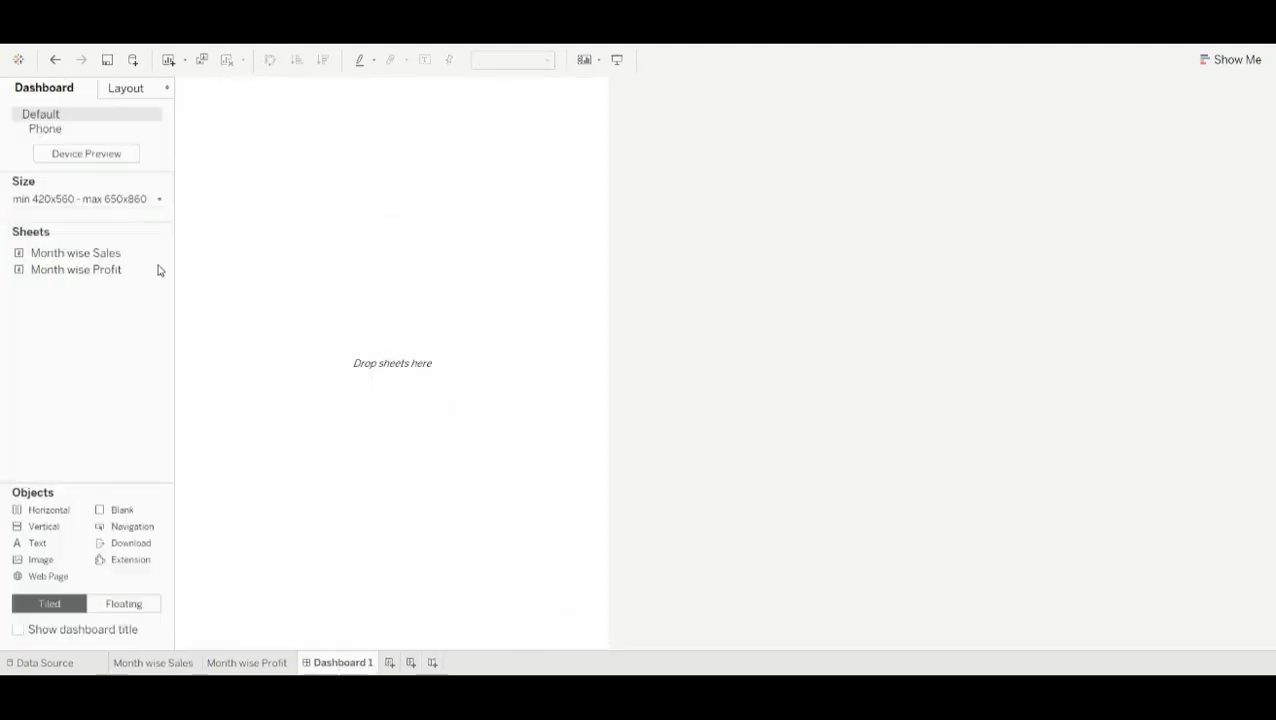
{"action": "left_click", "coordinate": [159, 203]}
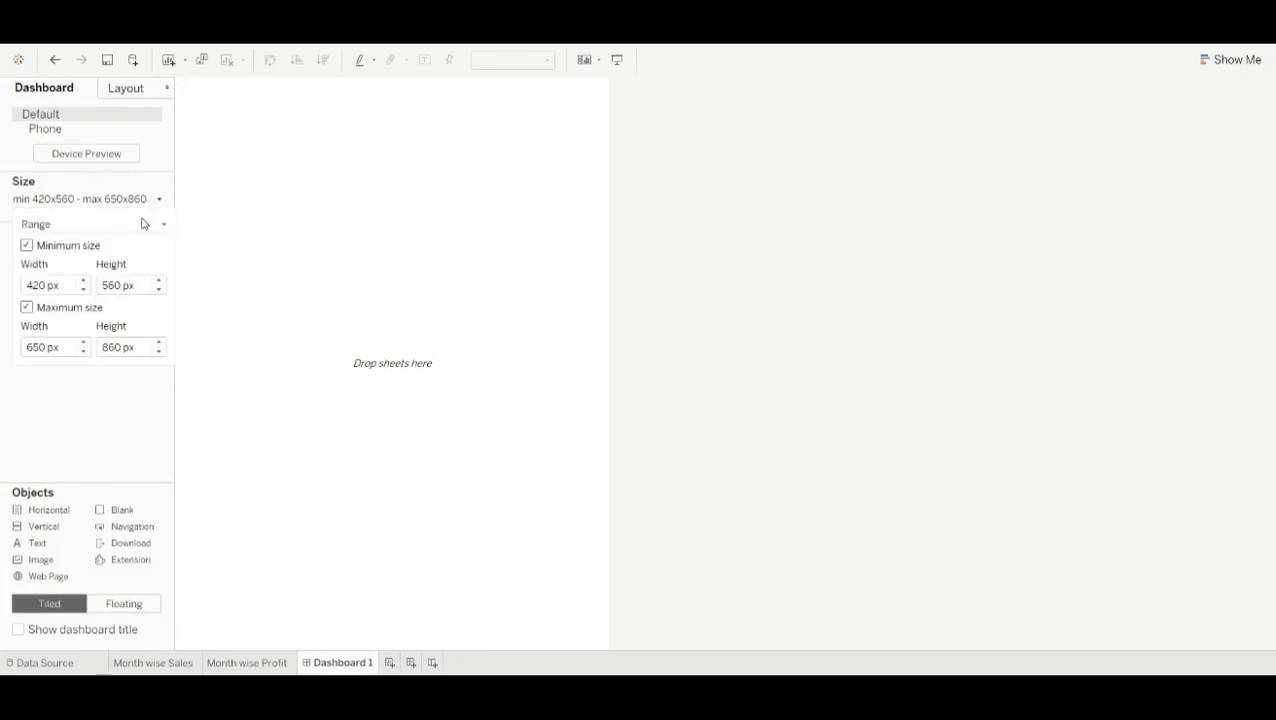
{"action": "left_click", "coordinate": [155, 225]}
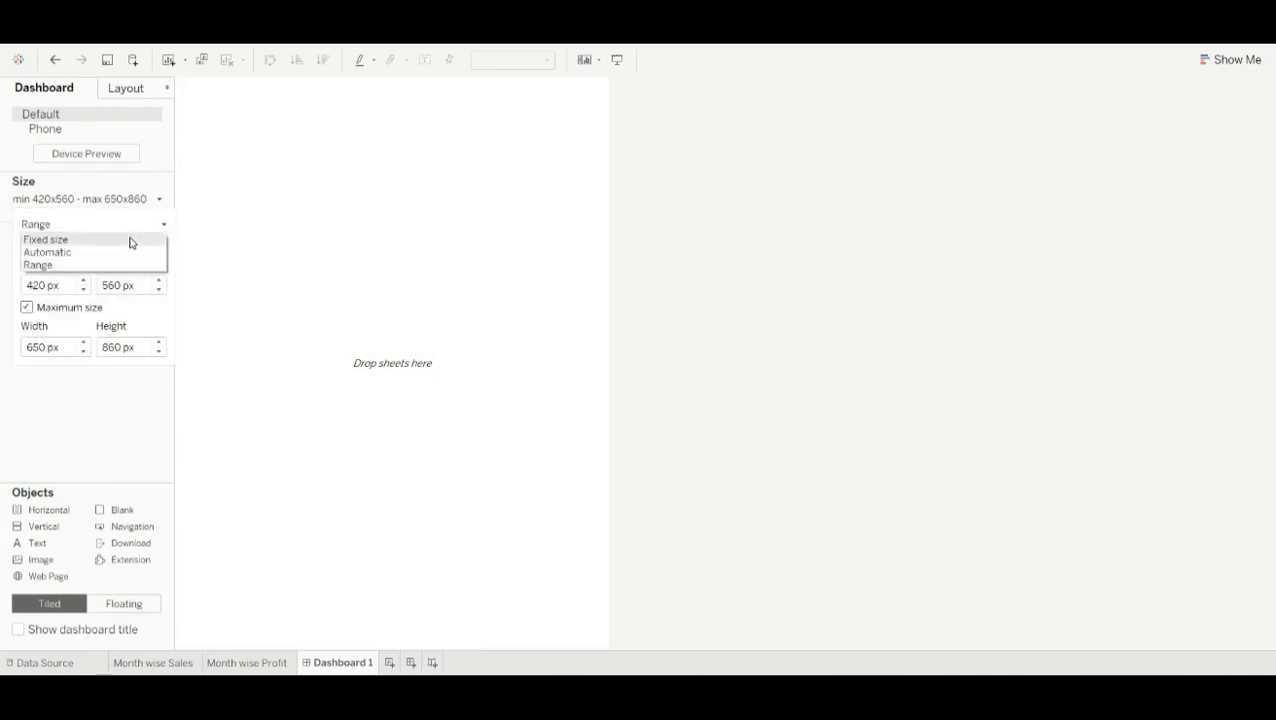
{"action": "left_click", "coordinate": [130, 240]}
{"action": "left_click", "coordinate": [156, 247]}
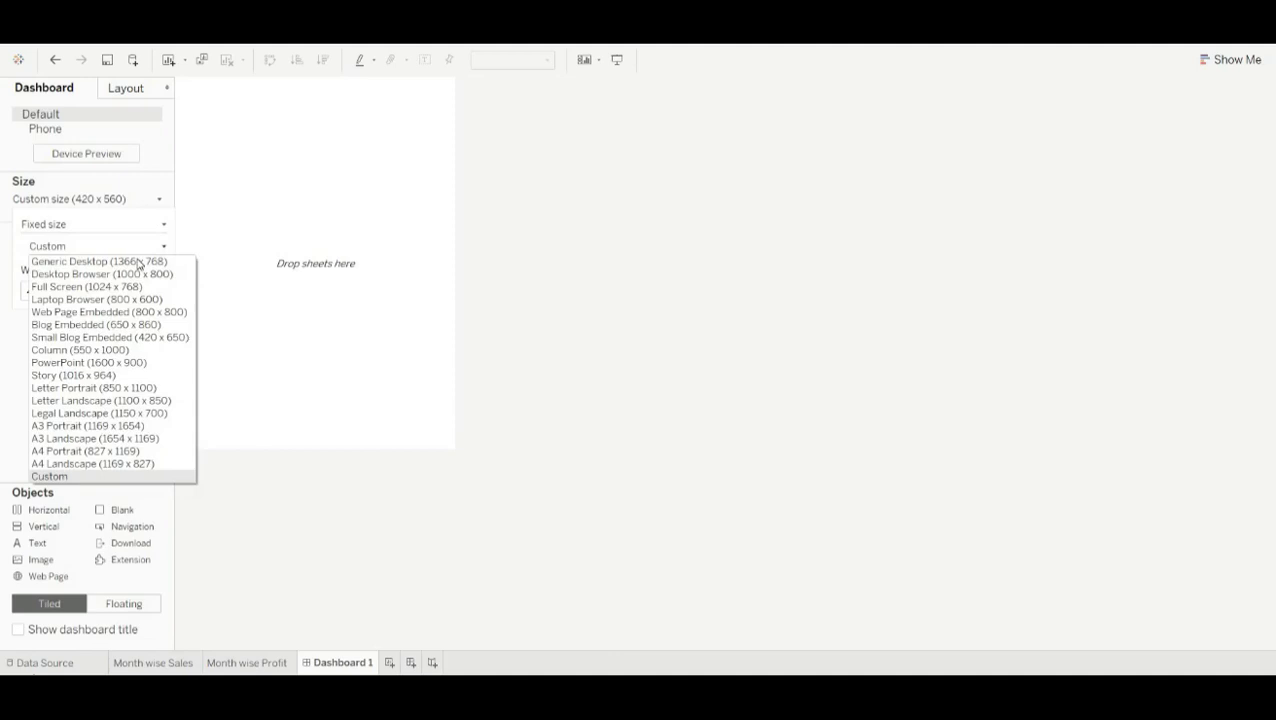
{"action": "left_click", "coordinate": [138, 274]}
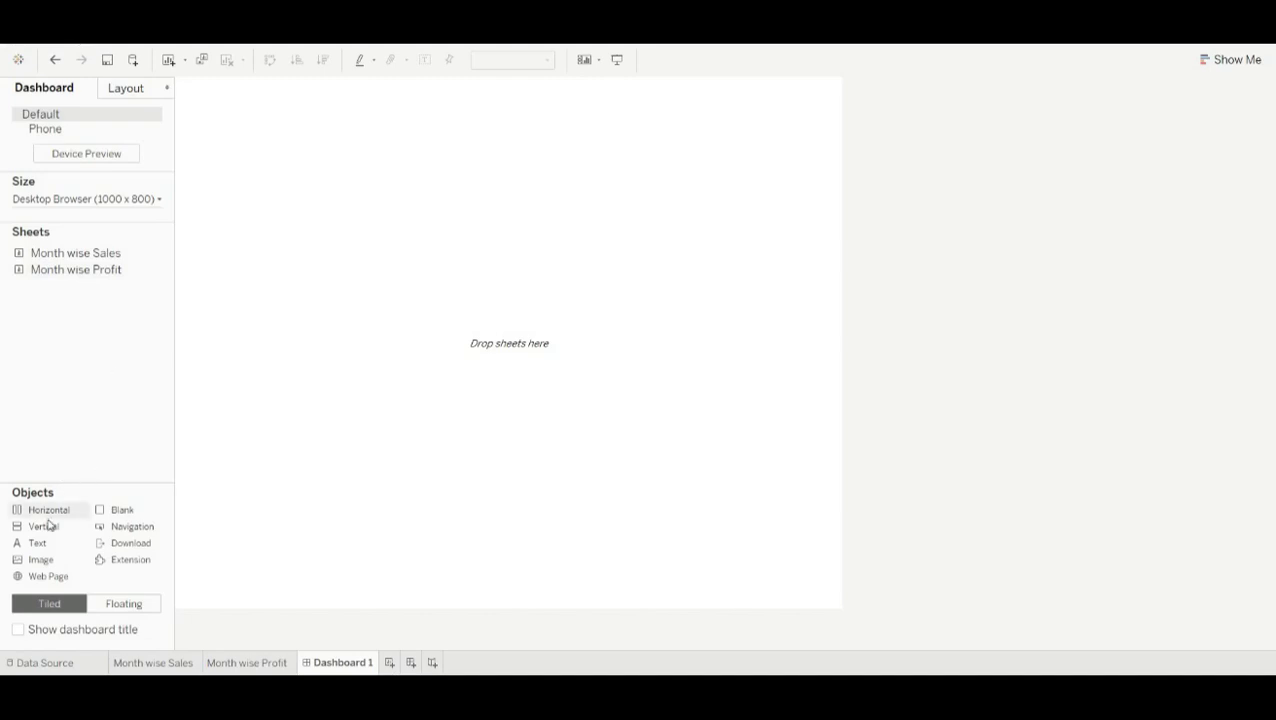
Step: Add a vertical container to the dashboard and place the Month wise Sales sheet in it with Month wise Profit below
{"action": "left_click_drag", "start_coordinate": [37, 533], "coordinate": [359, 282]}
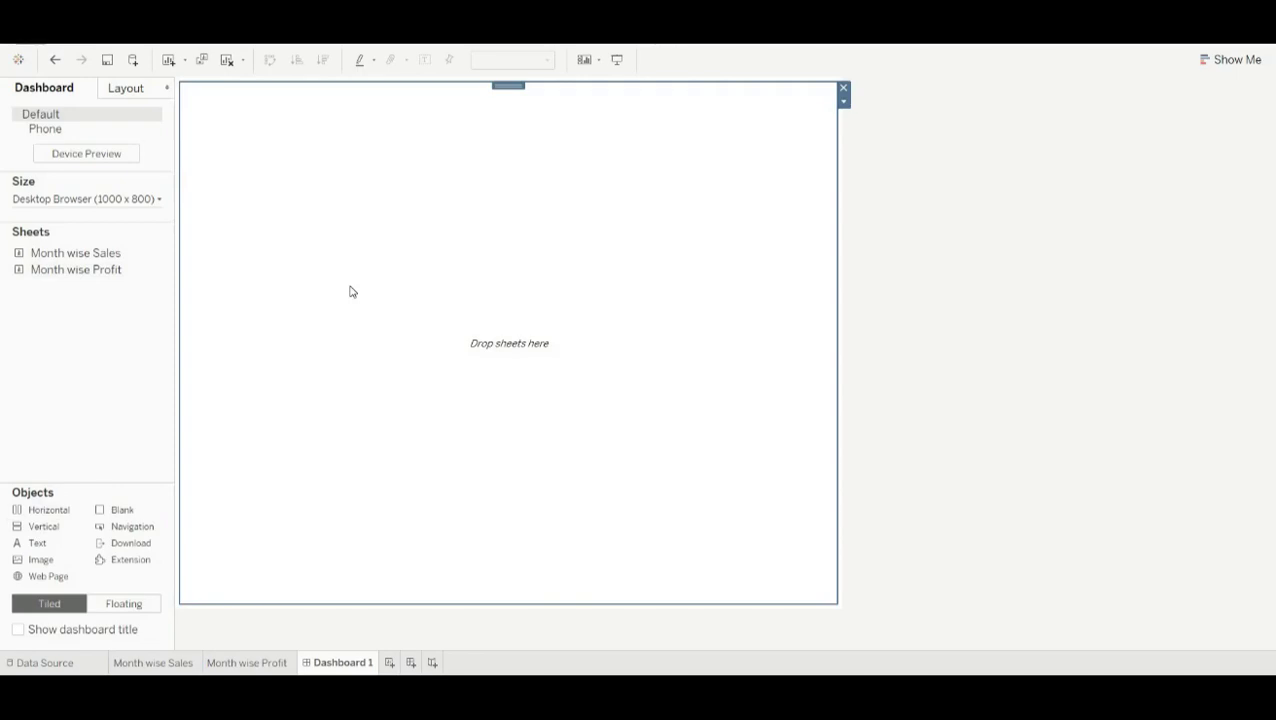
{"action": "mouse_move", "coordinate": [103, 257]}
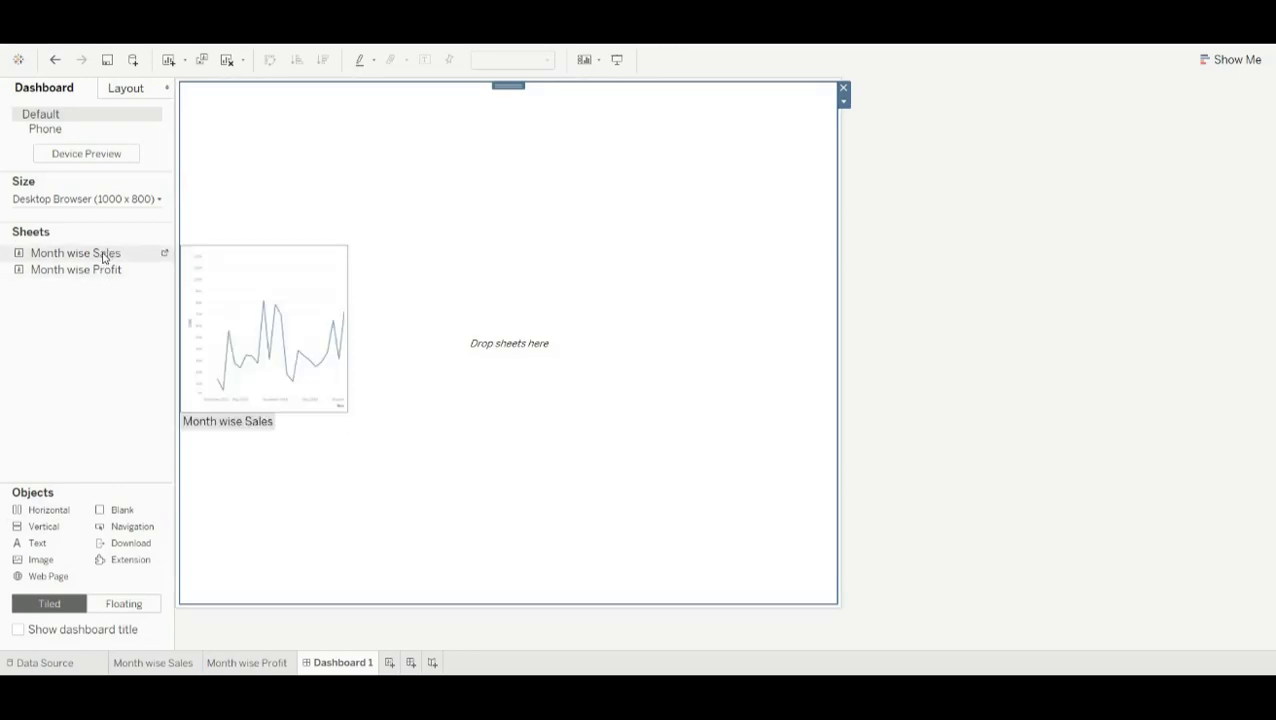
{"action": "left_click_drag", "start_coordinate": [103, 257], "coordinate": [345, 199]}
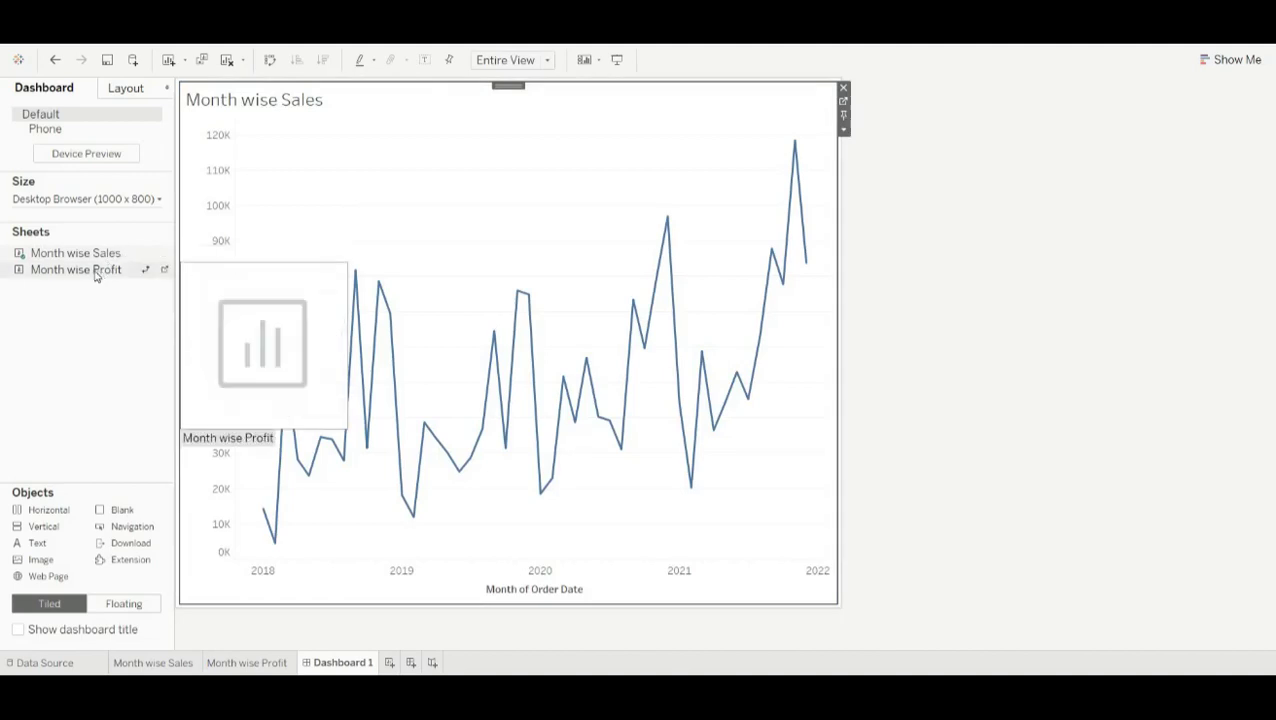
{"action": "left_click_drag", "start_coordinate": [96, 276], "coordinate": [421, 552]}
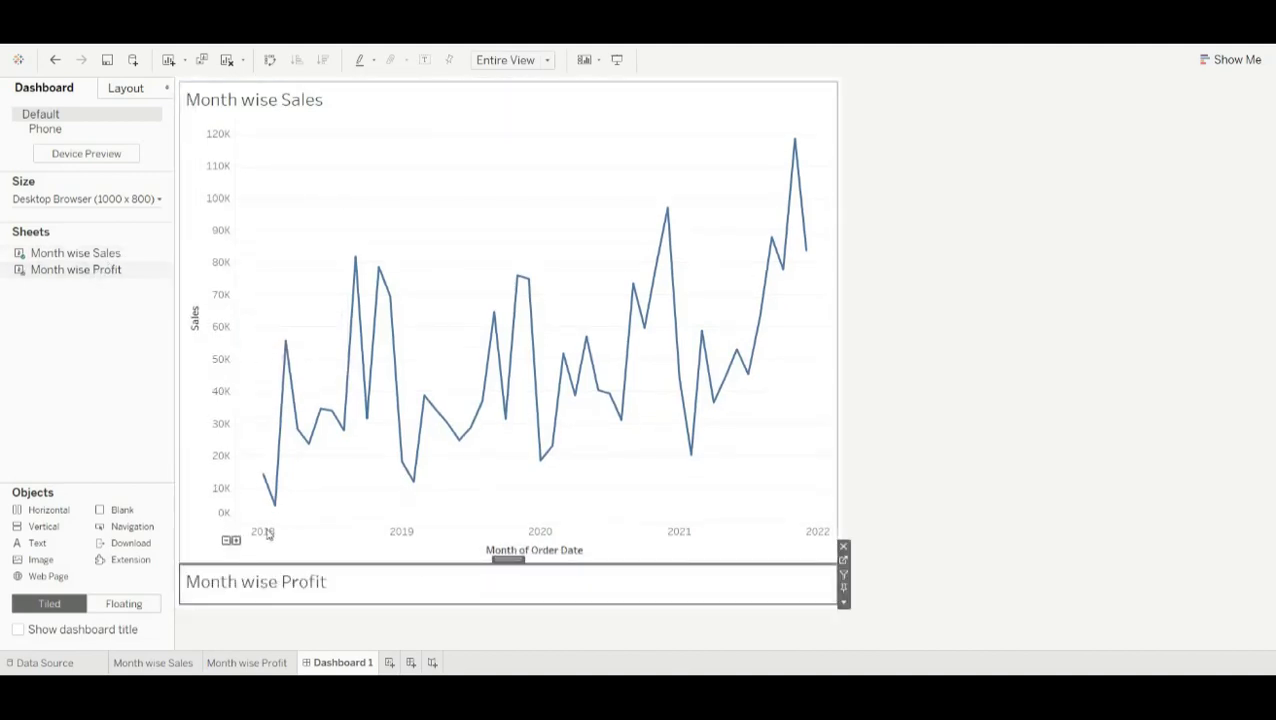
Step: Hide the titles of the Month wise Profit and Month wise Sales sheets on the dashboard
{"action": "right_click", "coordinate": [331, 592]}
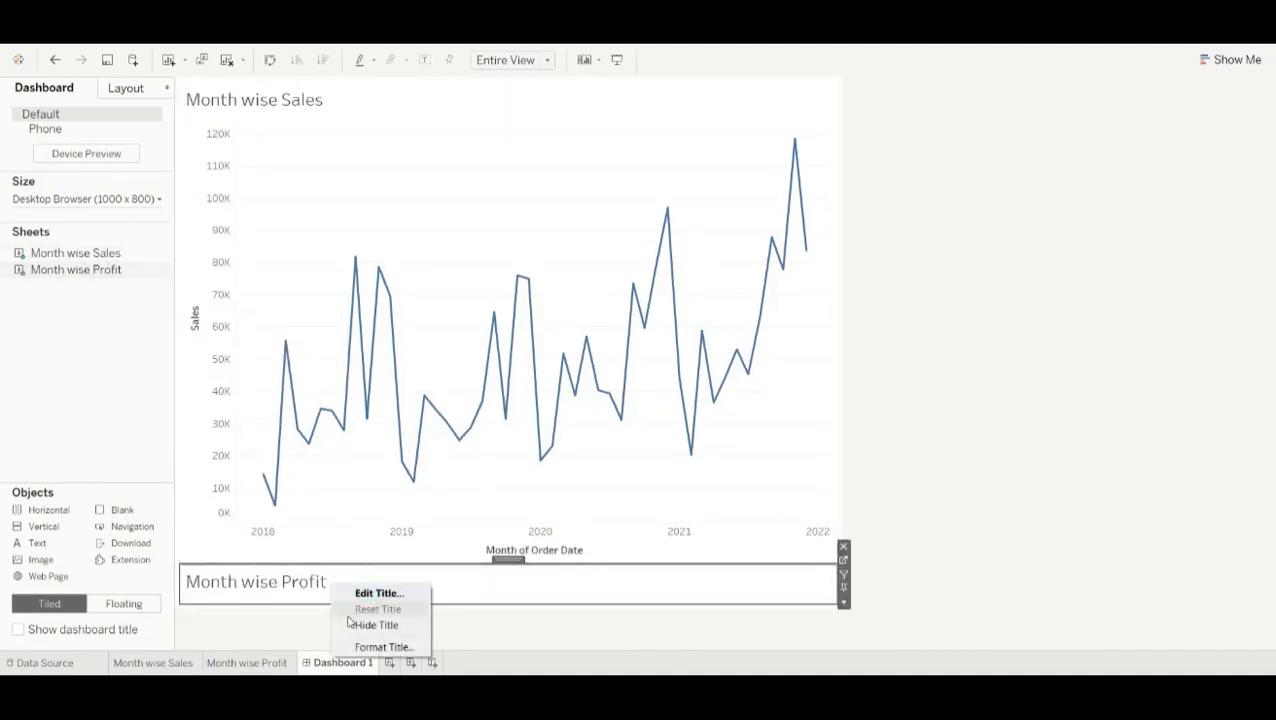
{"action": "left_click", "coordinate": [352, 624]}
{"action": "left_click", "coordinate": [228, 101]}
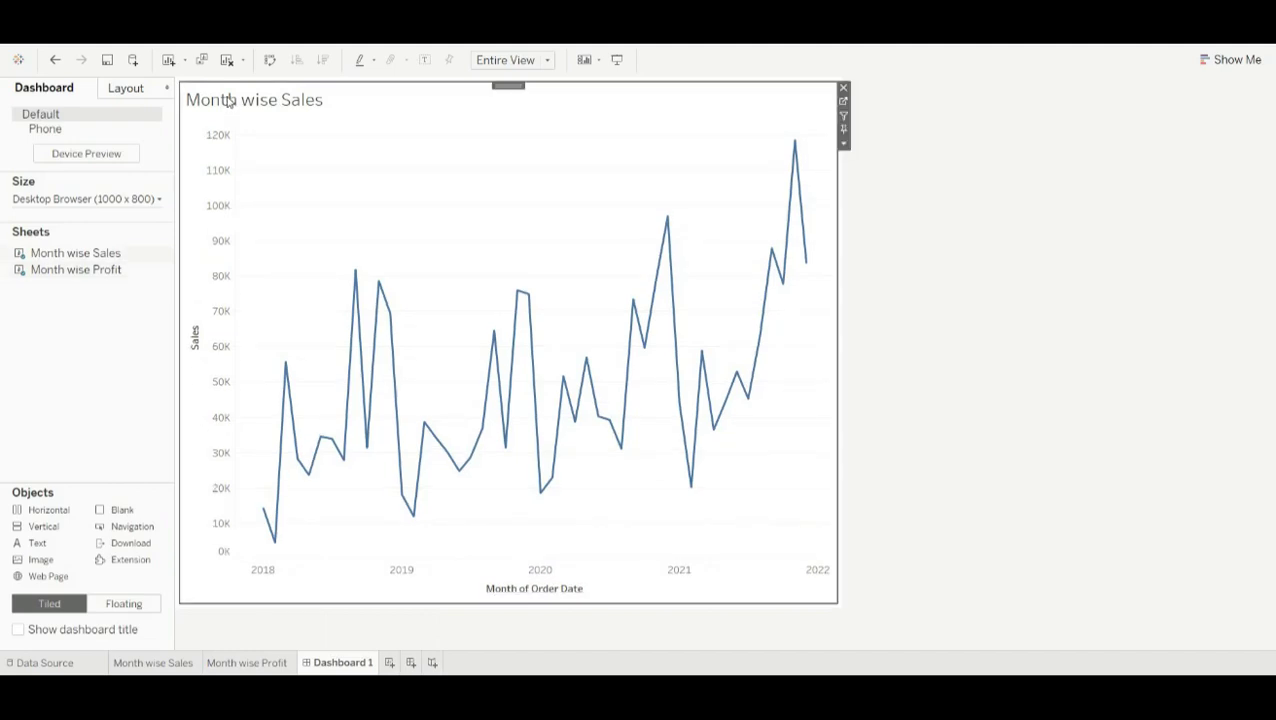
{"action": "right_click", "coordinate": [228, 101]}
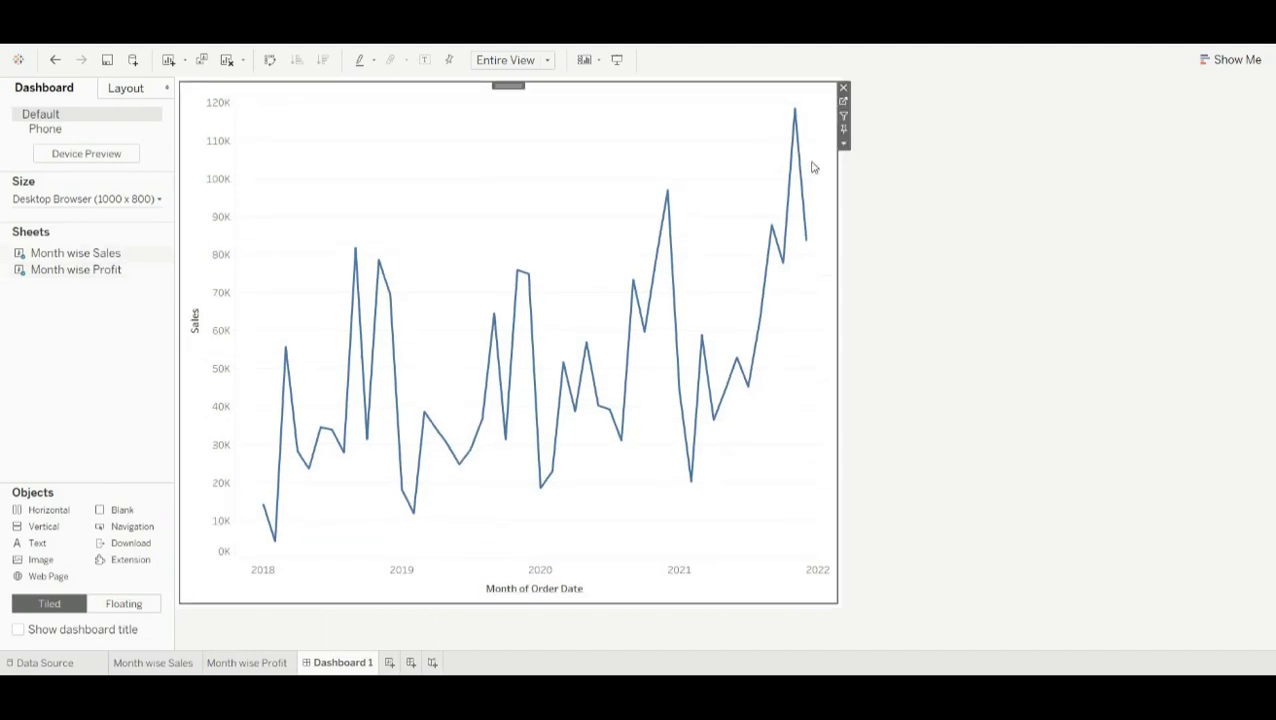
Step: Show the "Month wise sale/profit" parameter control on the dashboard
{"action": "left_click", "coordinate": [843, 143]}
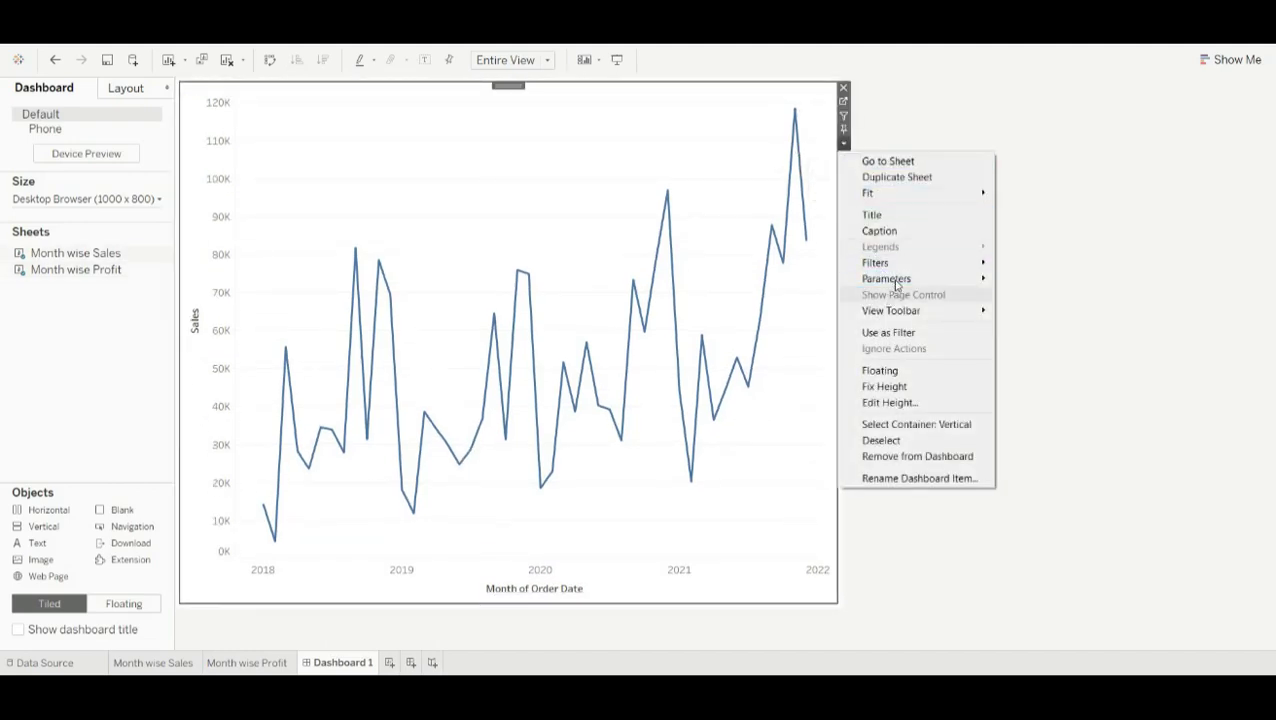
{"action": "mouse_move", "coordinate": [890, 278]}
{"action": "left_click", "coordinate": [1045, 279]}
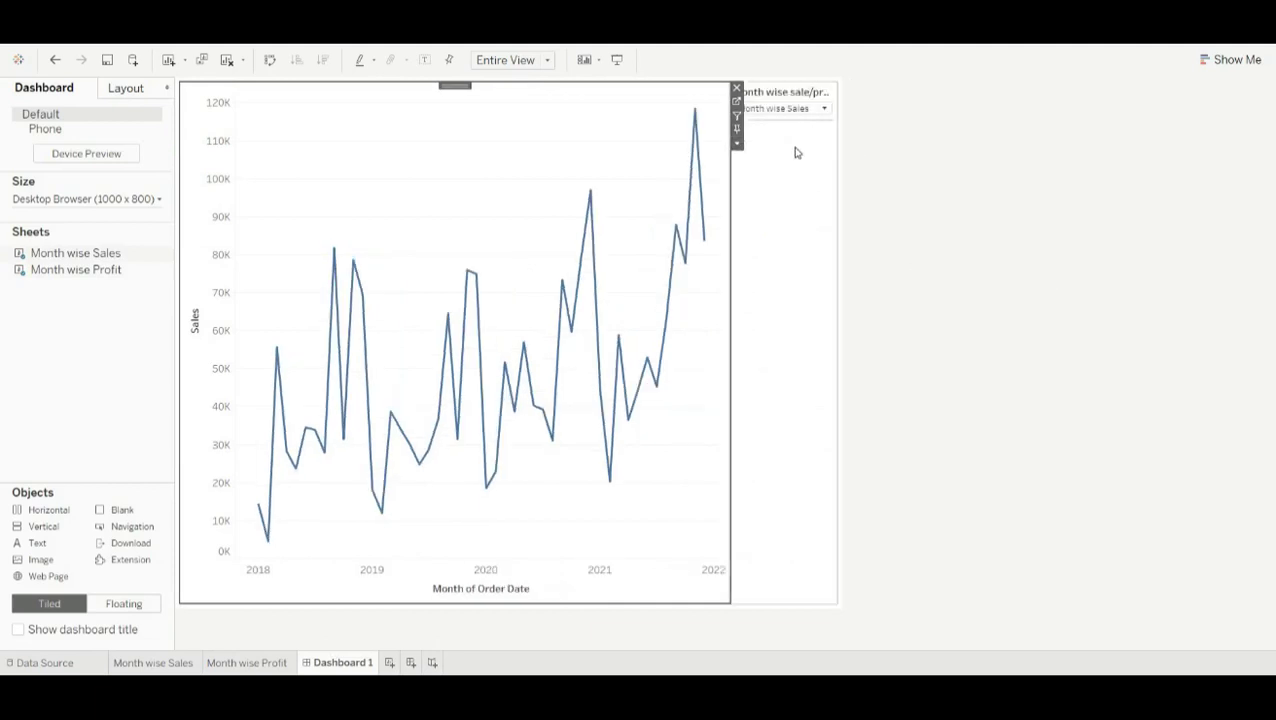
Step: Test the parameter control by switching to Month wise Profit, back to Month wise Sales, and again to Month wise Profit
{"action": "left_click", "coordinate": [825, 110]}
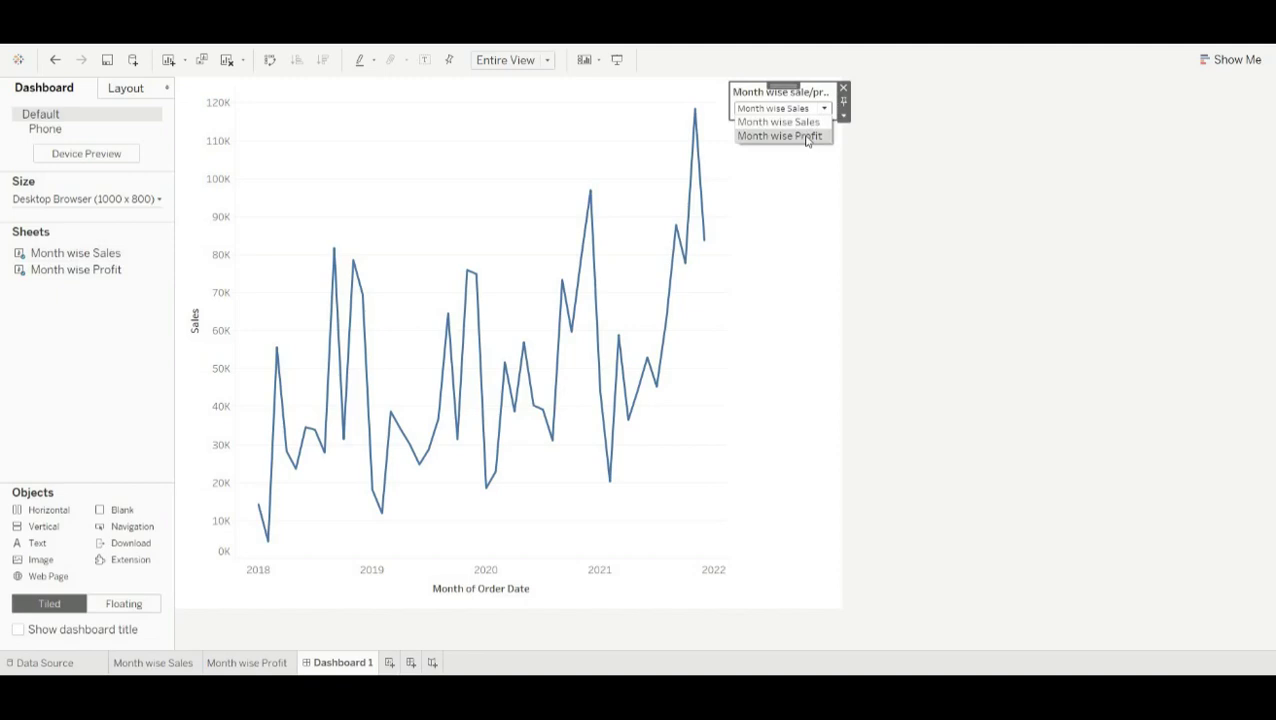
{"action": "left_click", "coordinate": [806, 137]}
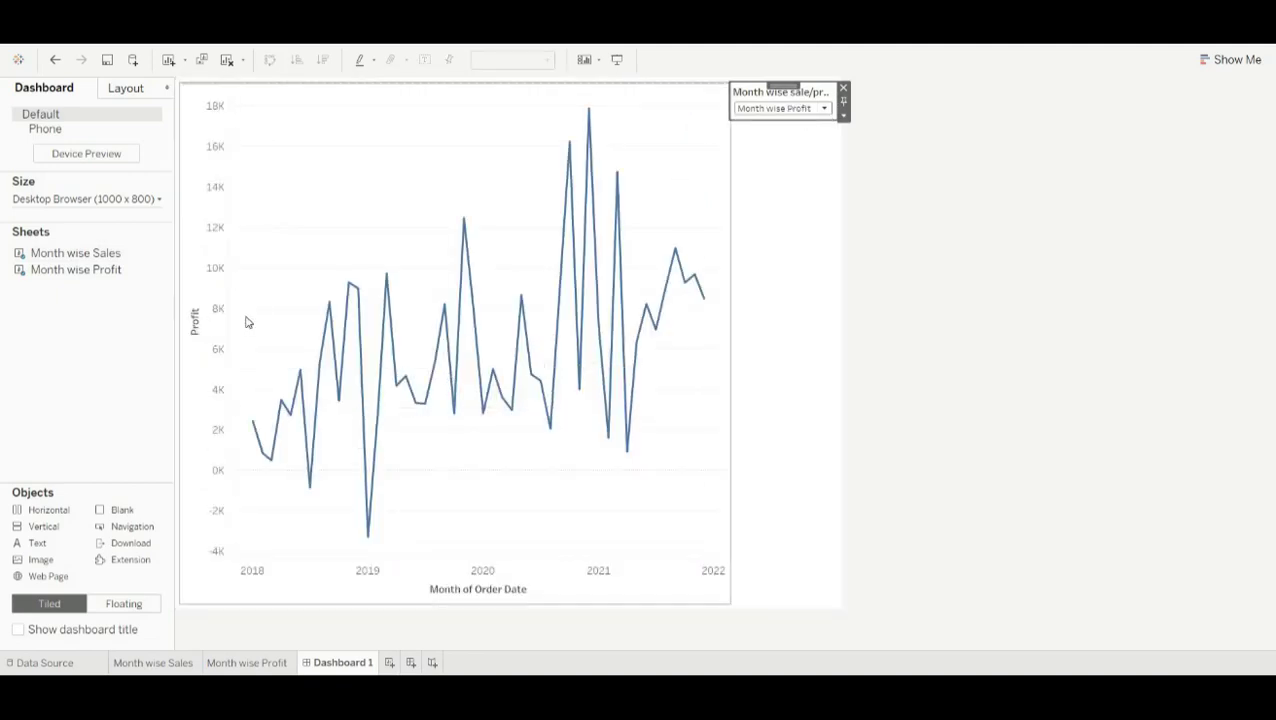
{"action": "left_click", "coordinate": [824, 109]}
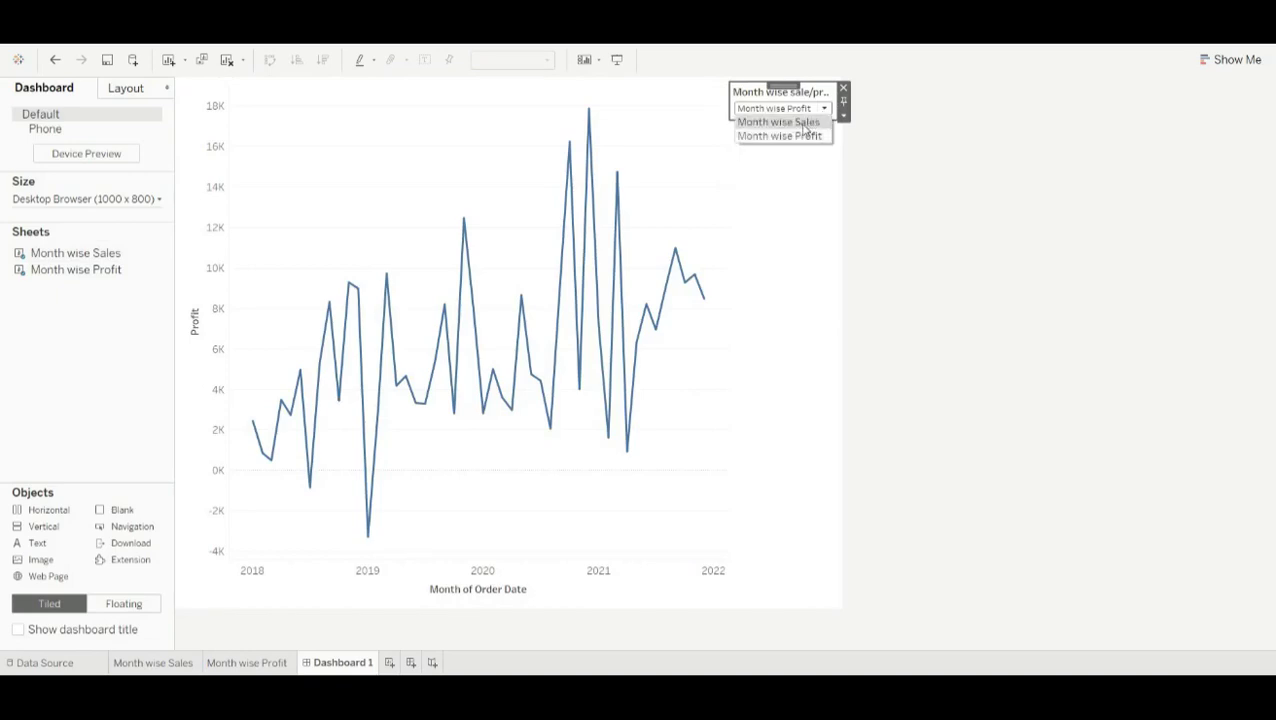
{"action": "left_click", "coordinate": [808, 121]}
{"action": "left_click", "coordinate": [823, 110]}
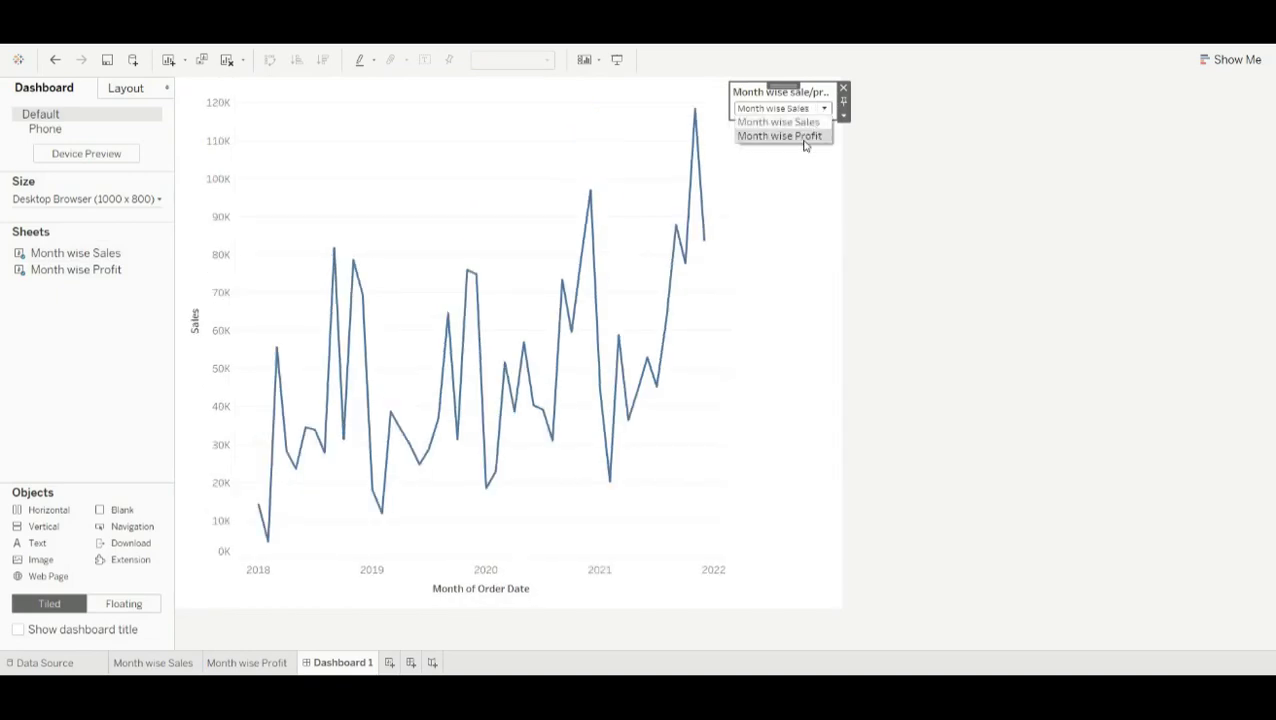
{"action": "left_click", "coordinate": [806, 139]}
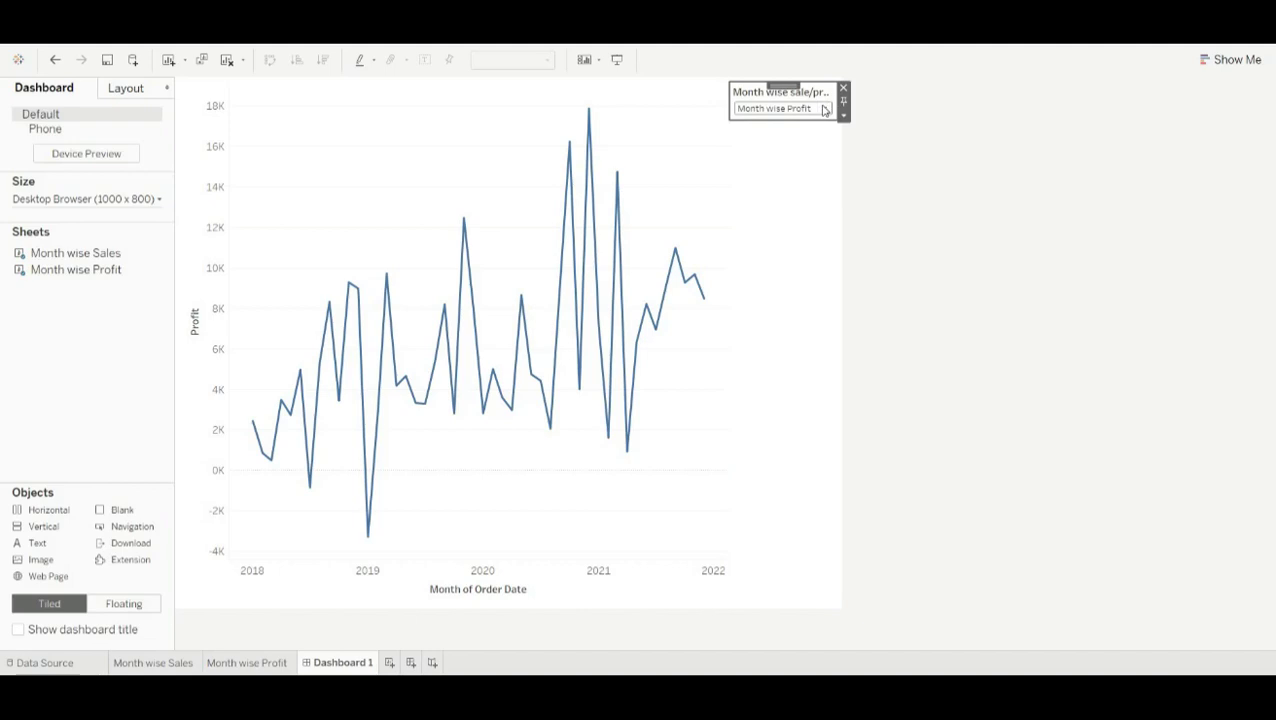
Step: Create a new worksheet with Category on the rows and the sum of Sales as text values
{"action": "left_click", "coordinate": [389, 662]}
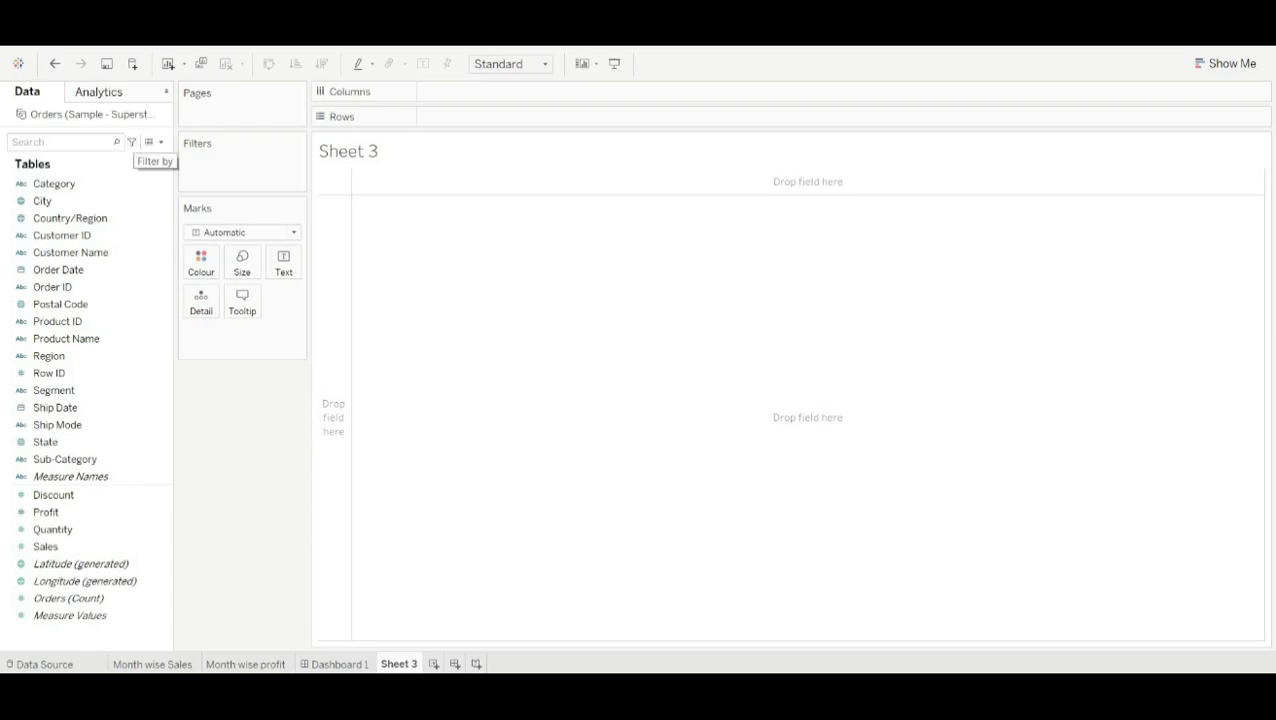
{"action": "left_click", "coordinate": [60, 183]}
{"action": "left_click_drag", "start_coordinate": [60, 183], "coordinate": [500, 117]}
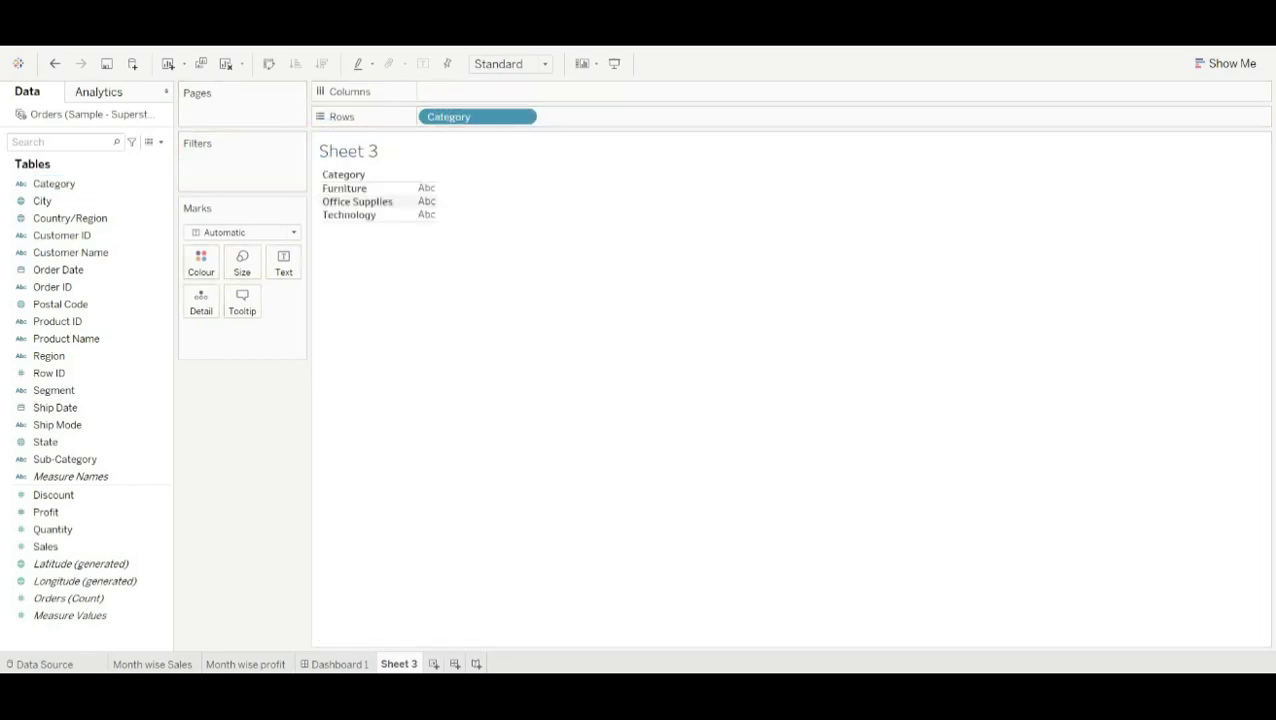
{"action": "double_click", "coordinate": [75, 548]}
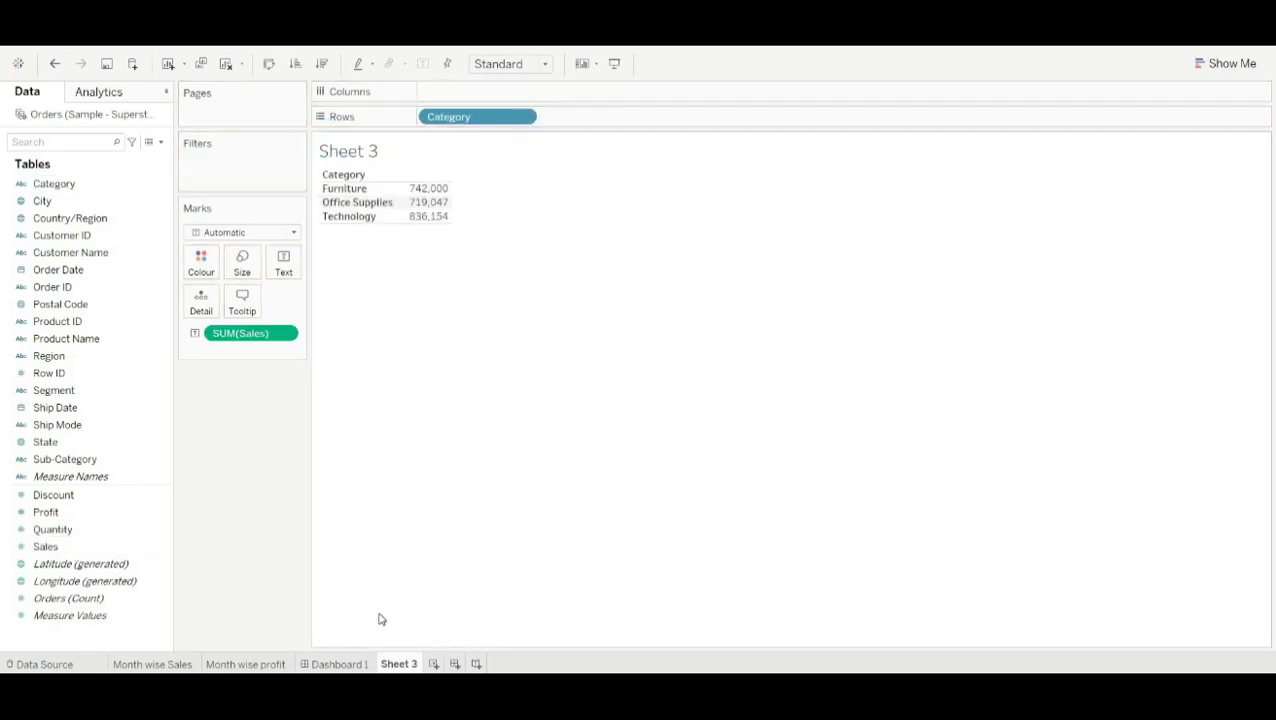
Step: Rename the category worksheet as "Category/Sales"
{"action": "double_click", "coordinate": [401, 664]}
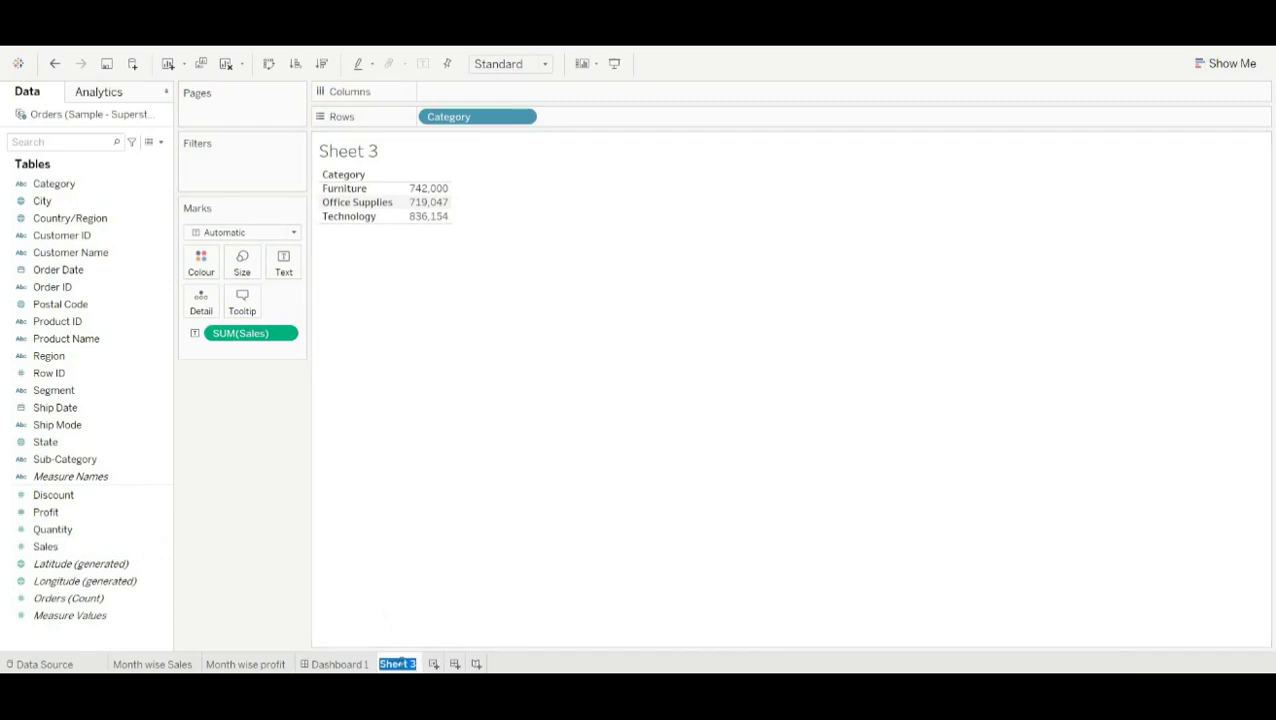
{"action": "key", "text": "BackSpace"}
{"action": "type", "text": "Categor"}
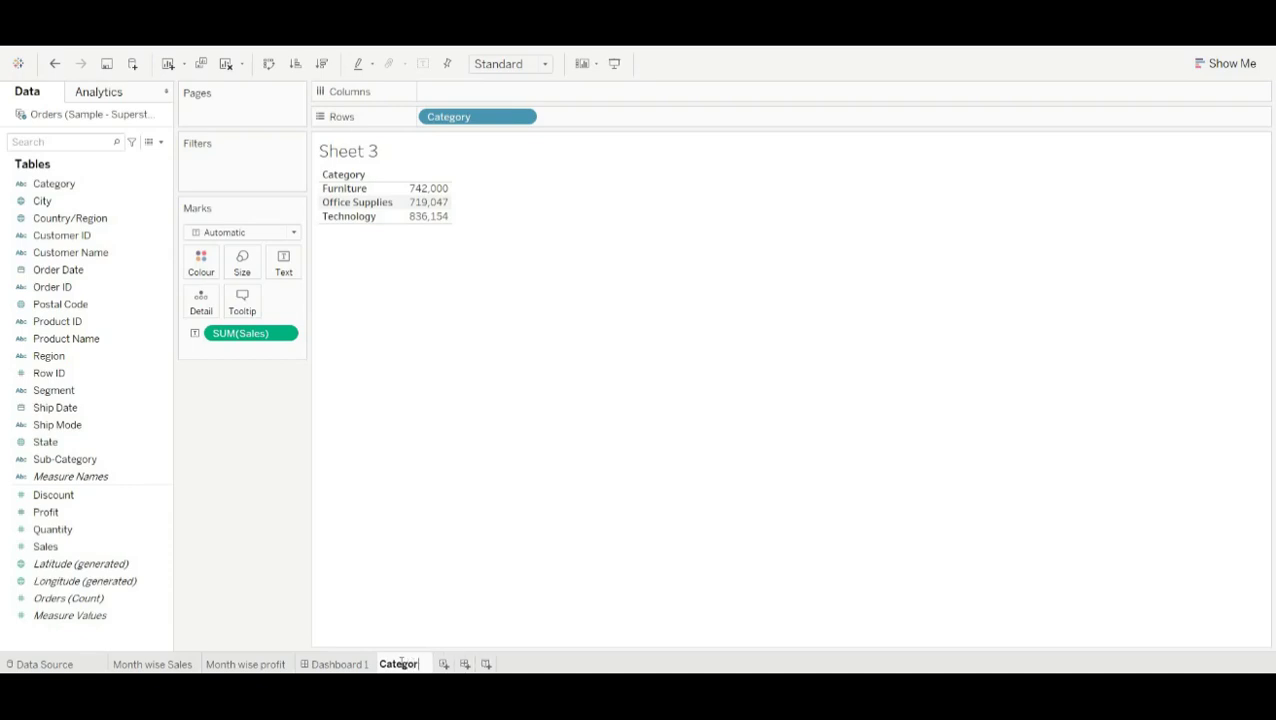
{"action": "type", "text": "y/"}
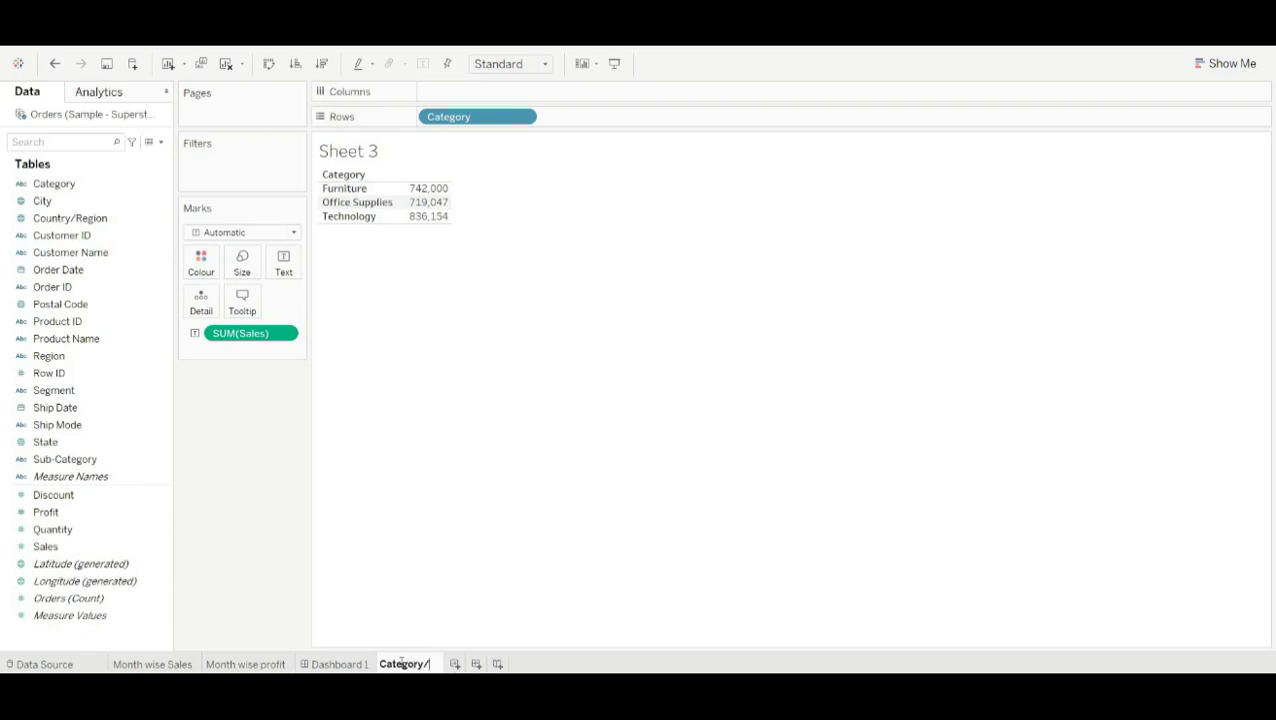
{"action": "type", "text": "Sales"}
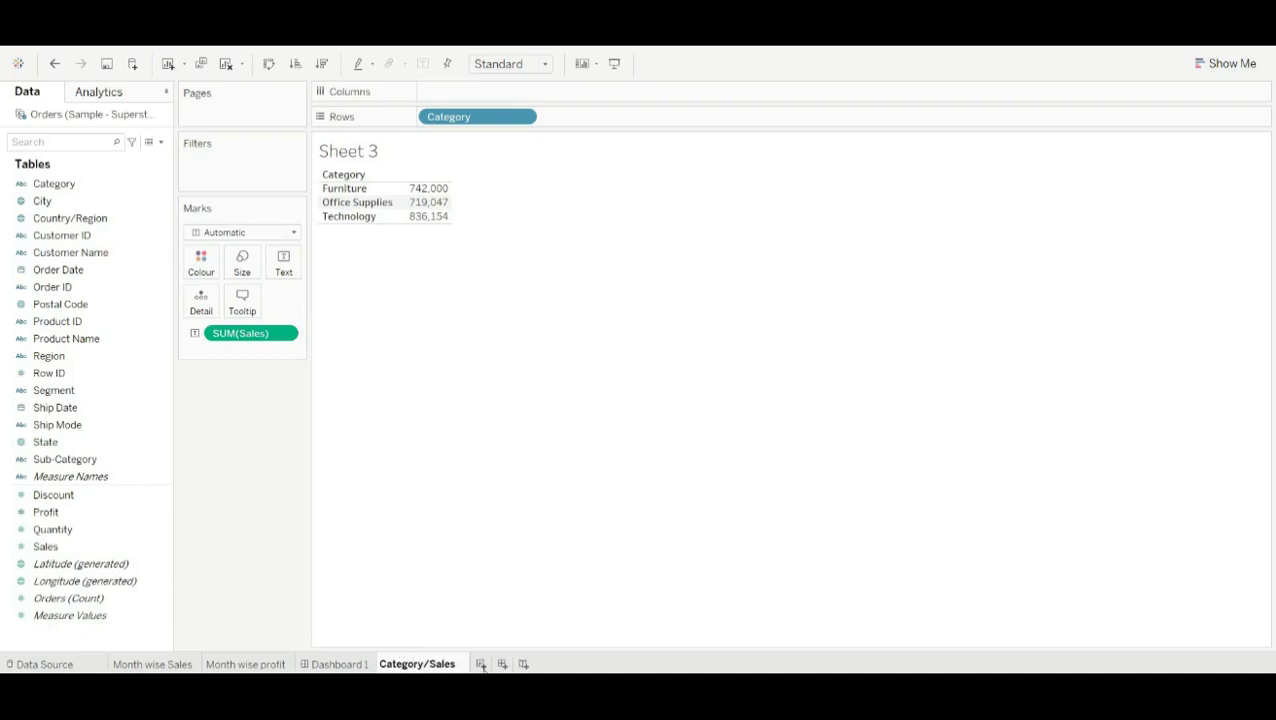
Step: Create another worksheet with Sub-Category on the rows and the sum of Sales as text values
{"action": "left_click", "coordinate": [480, 664]}
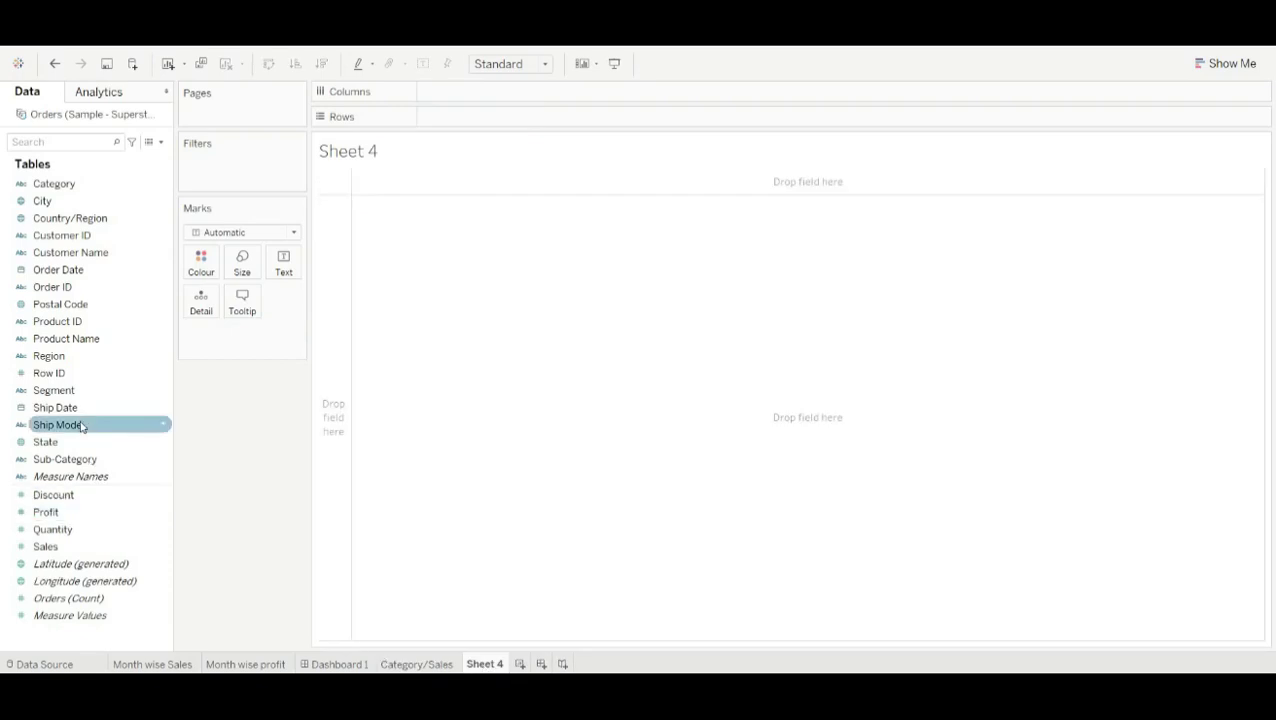
{"action": "double_click", "coordinate": [82, 459]}
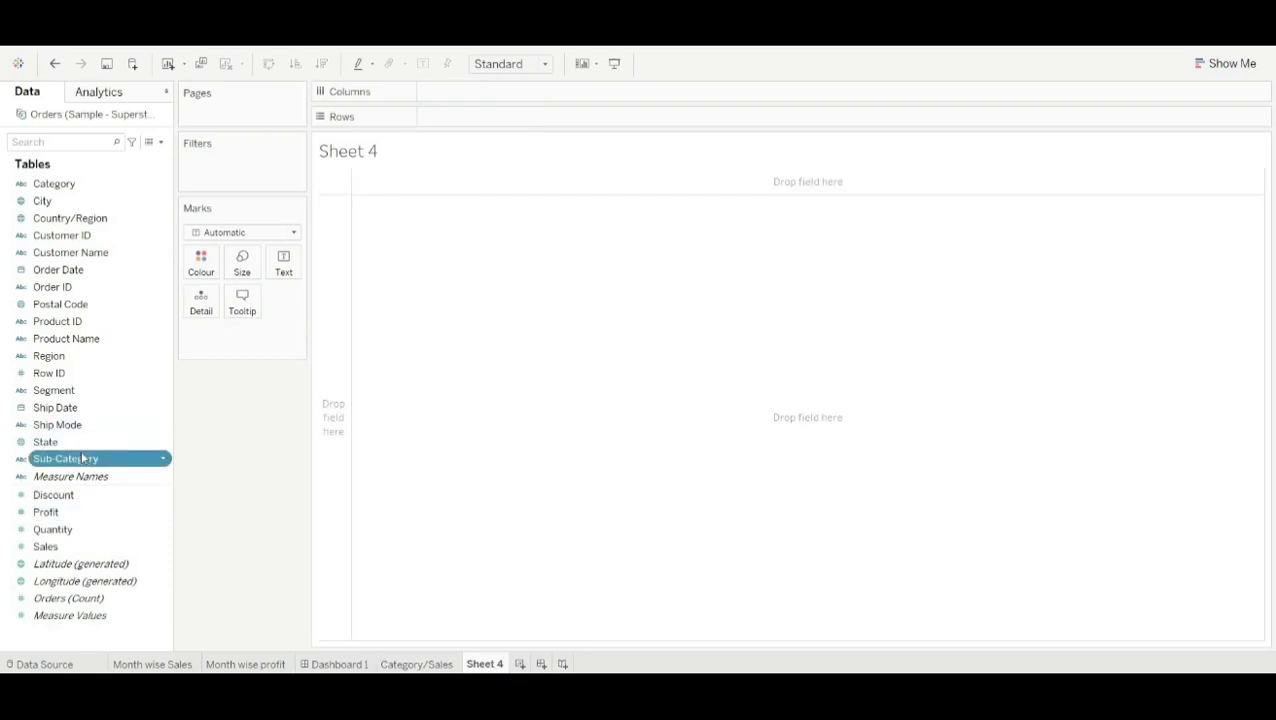
{"action": "double_click", "coordinate": [140, 547]}
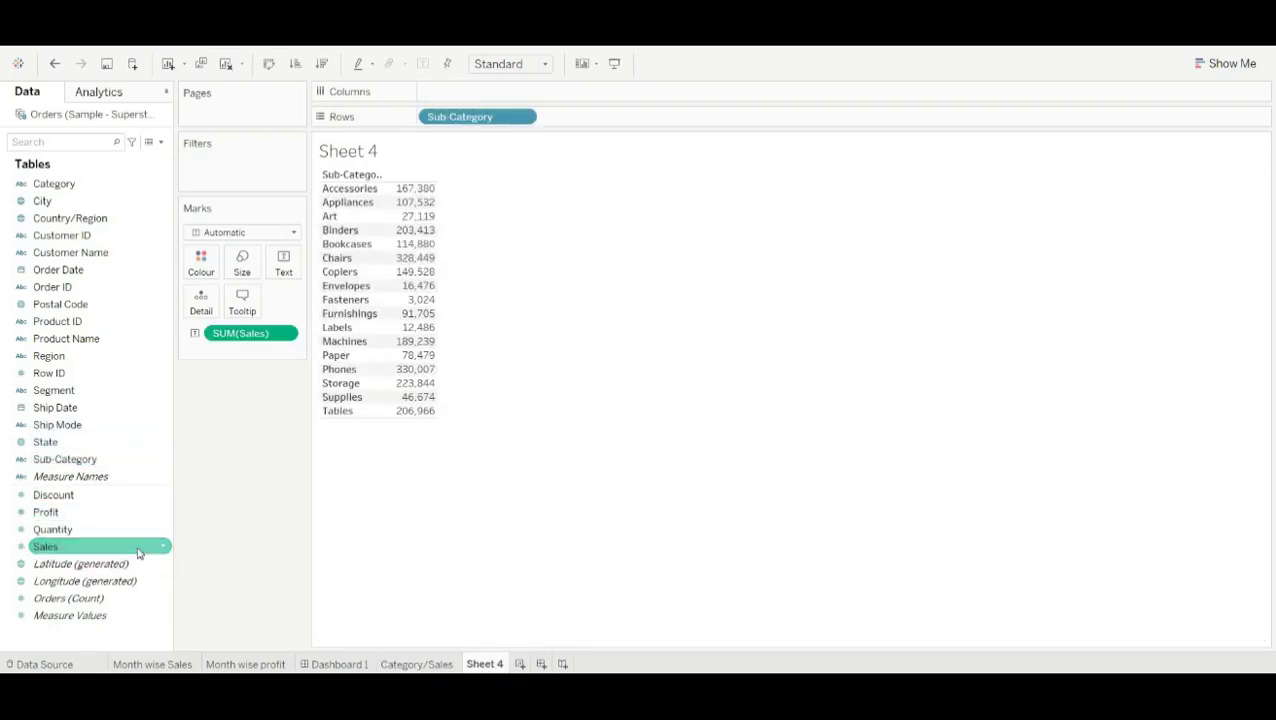
Step: Rename the sub-category worksheet as "Sub-category/Sales"
{"action": "double_click", "coordinate": [500, 665]}
{"action": "key", "text": "BackSpace"}
{"action": "type", "text": "S"}
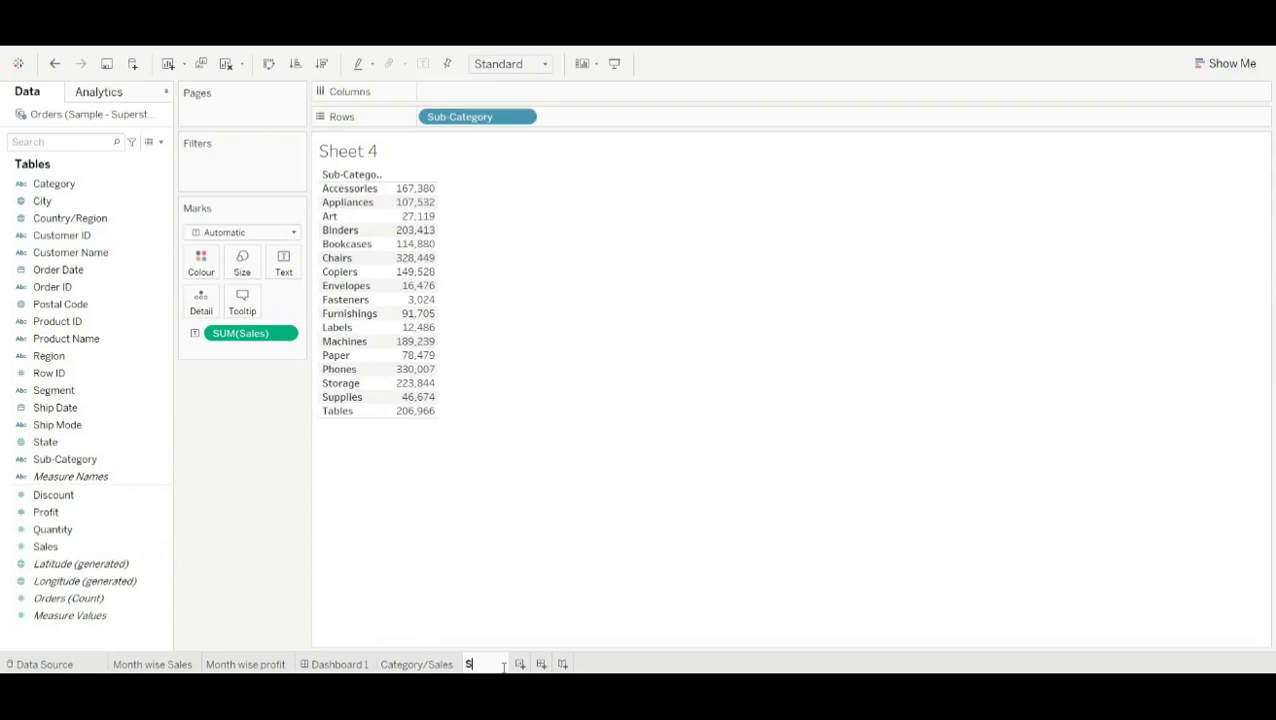
{"action": "type", "text": "ub-category"}
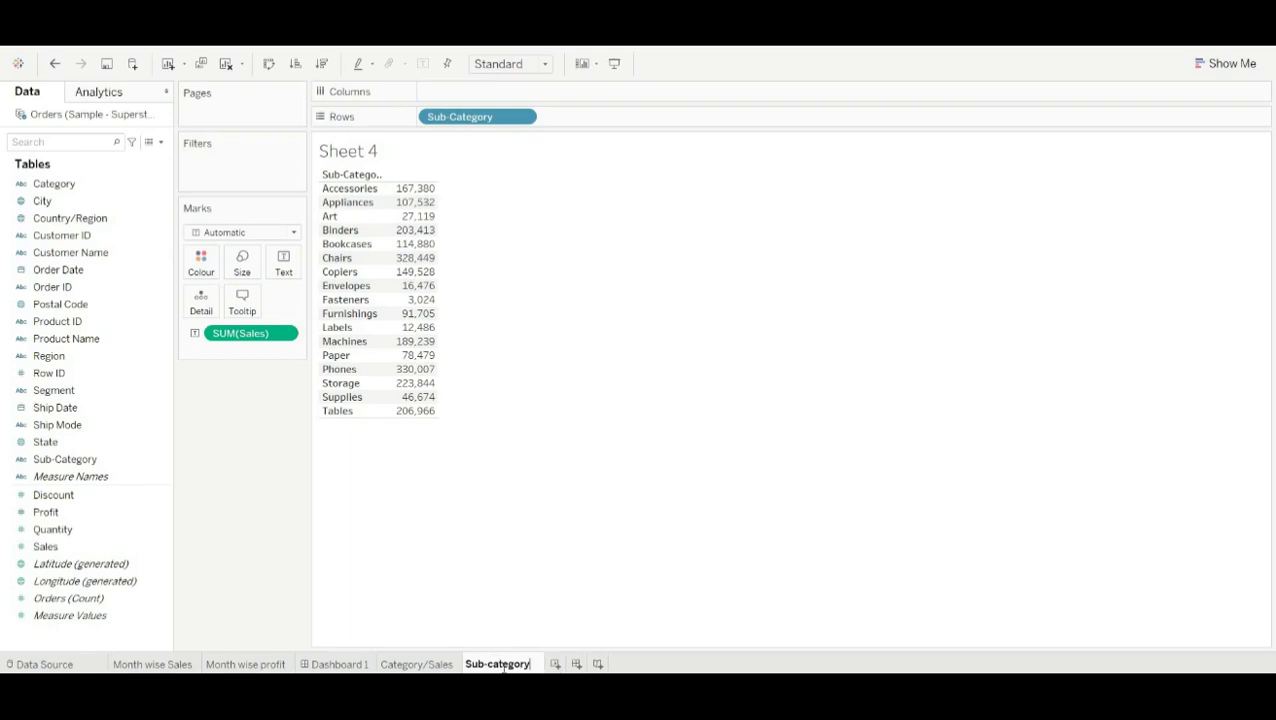
{"action": "type", "text": "/Sales"}
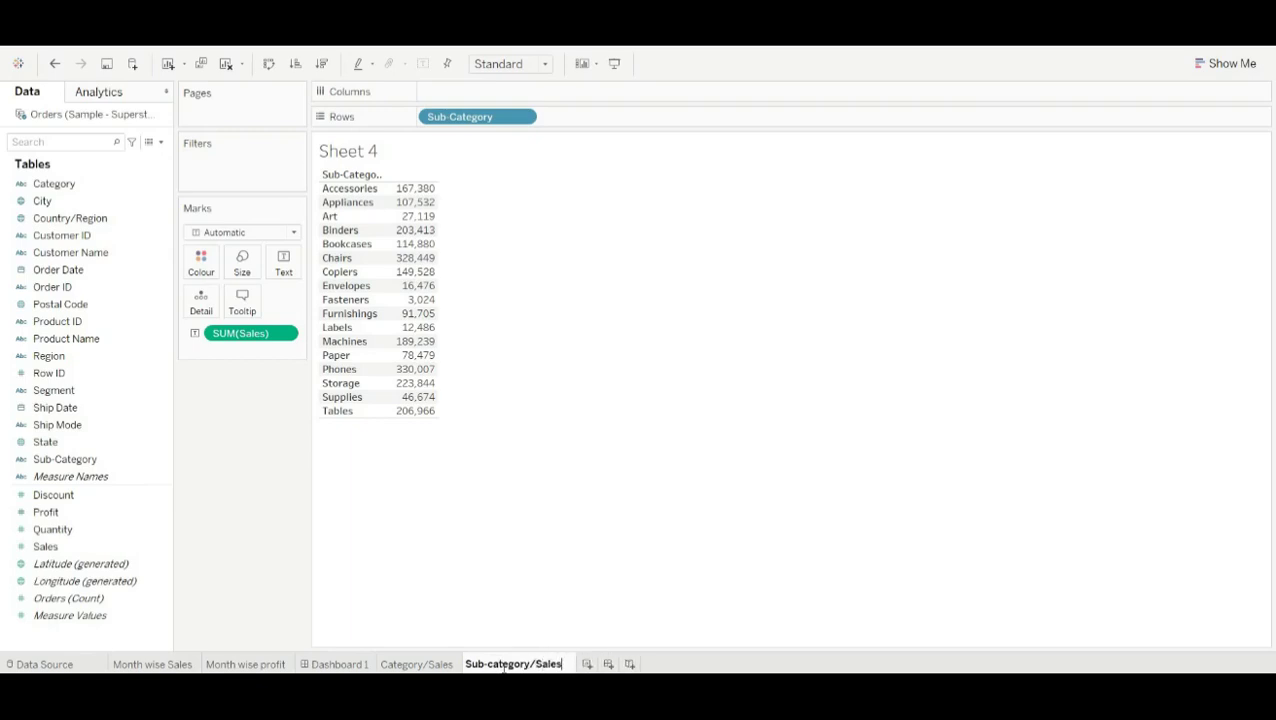
Step: Create a new dashboard and set it to the fixed Desktop Browser size (1000 x 800)
{"action": "left_click", "coordinate": [607, 664]}
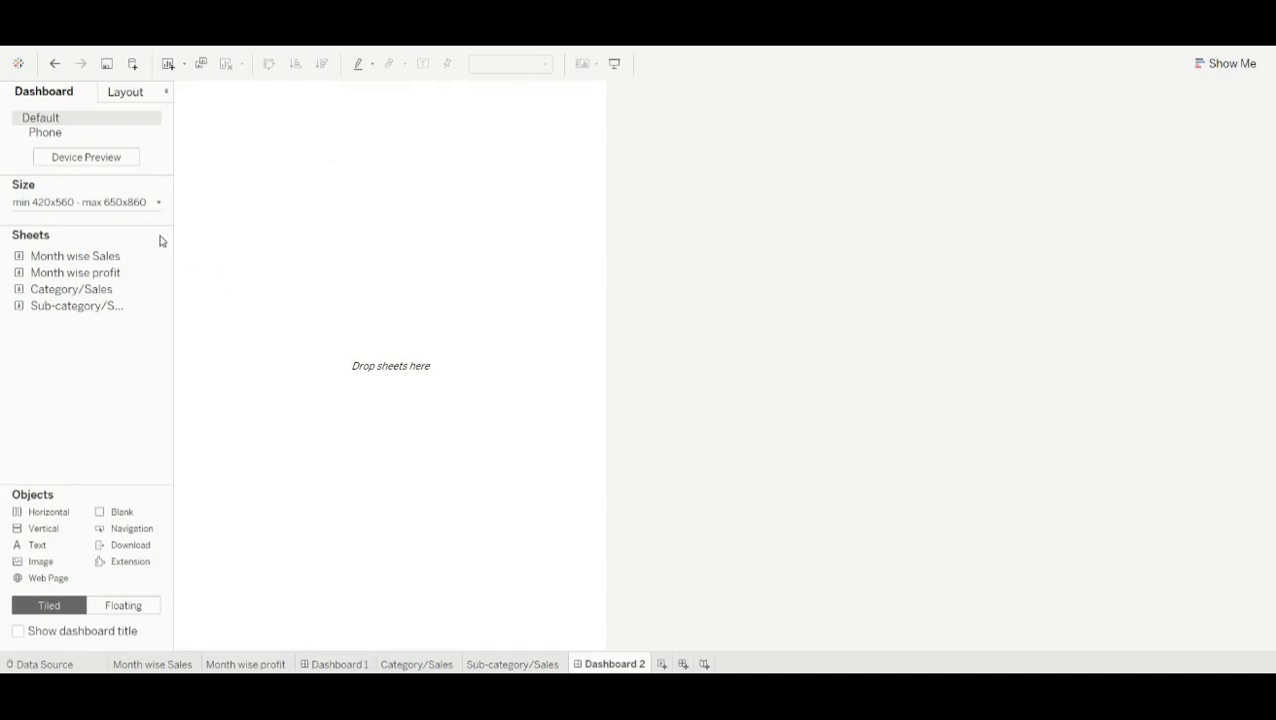
{"action": "left_click", "coordinate": [153, 204]}
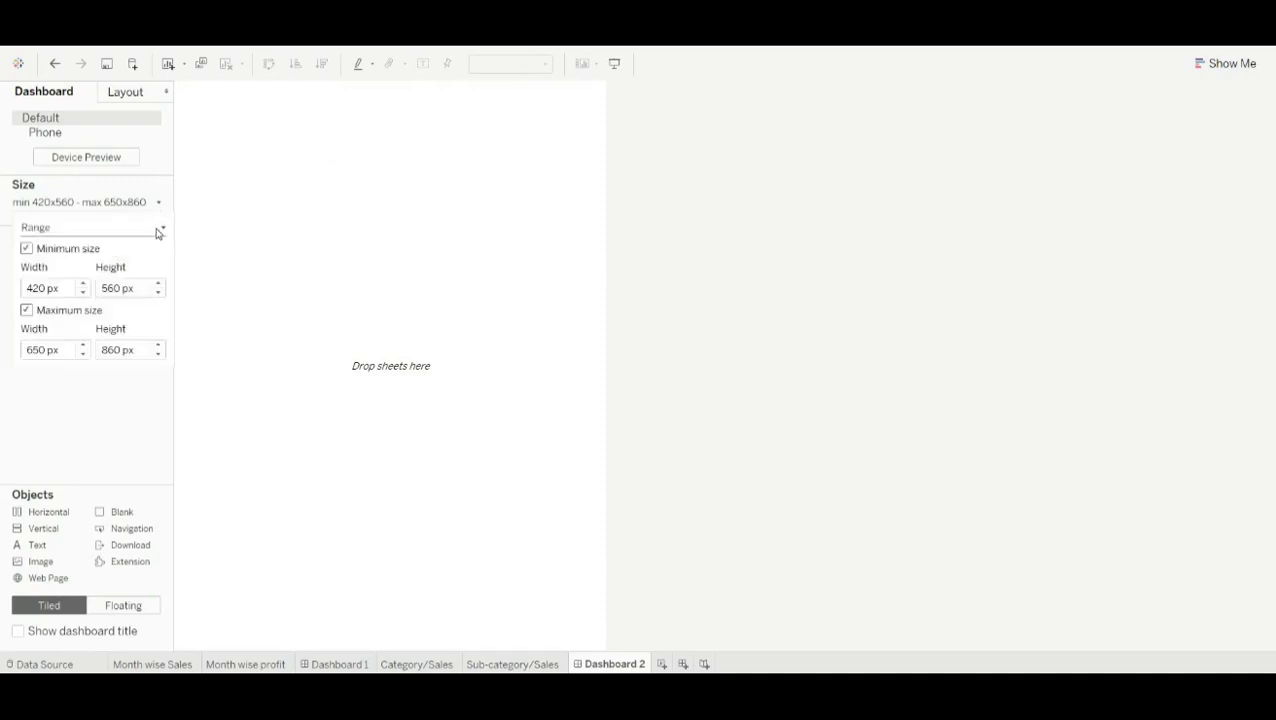
{"action": "left_click", "coordinate": [157, 229]}
{"action": "left_click", "coordinate": [145, 245]}
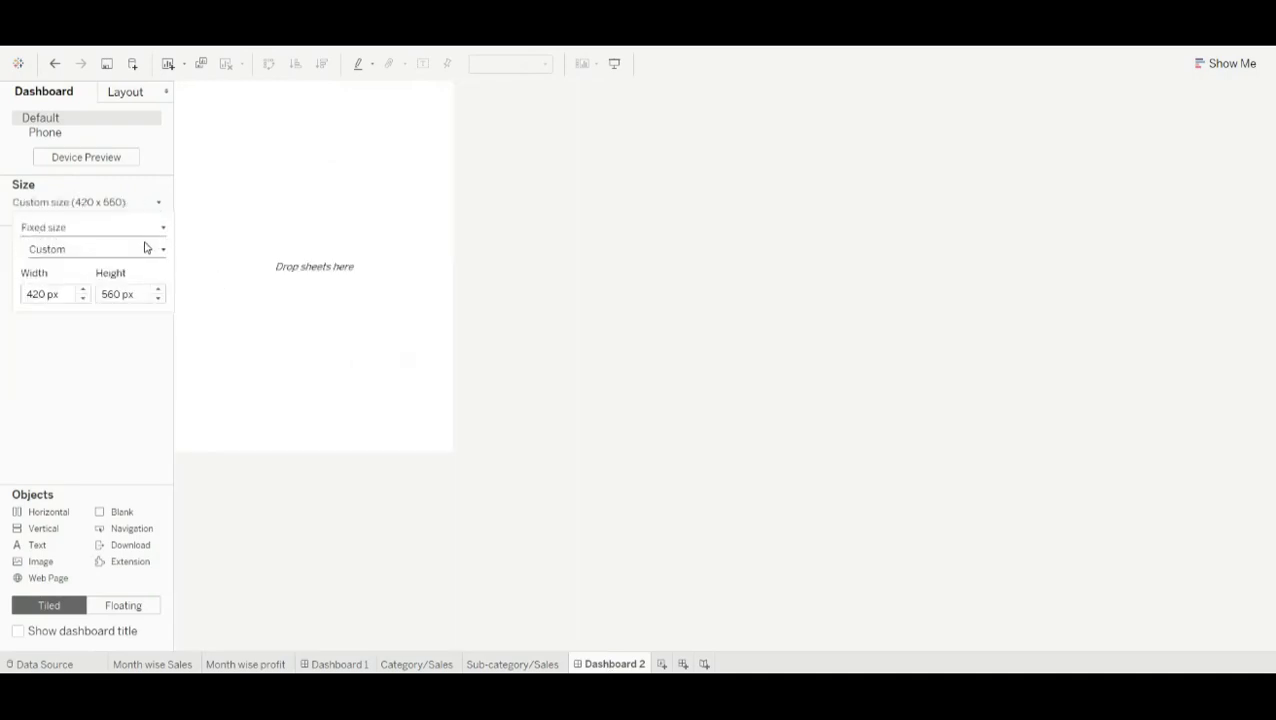
{"action": "left_click", "coordinate": [138, 250]}
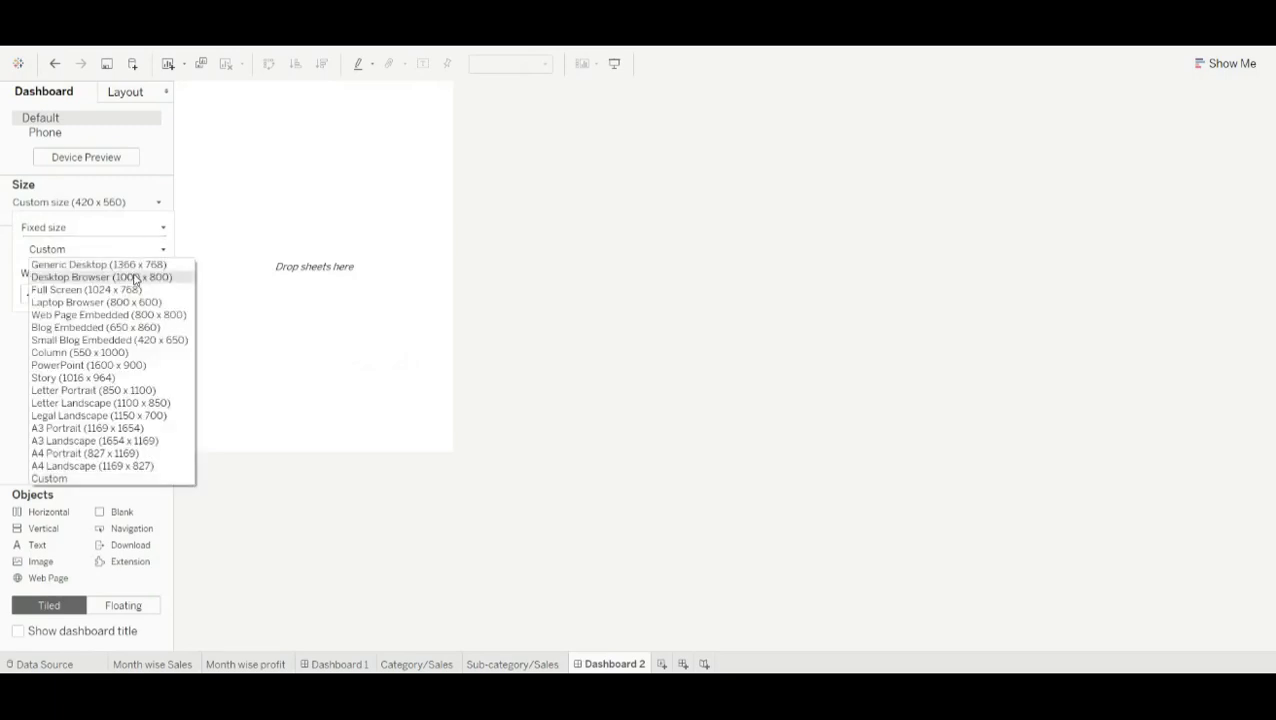
{"action": "left_click", "coordinate": [135, 278]}
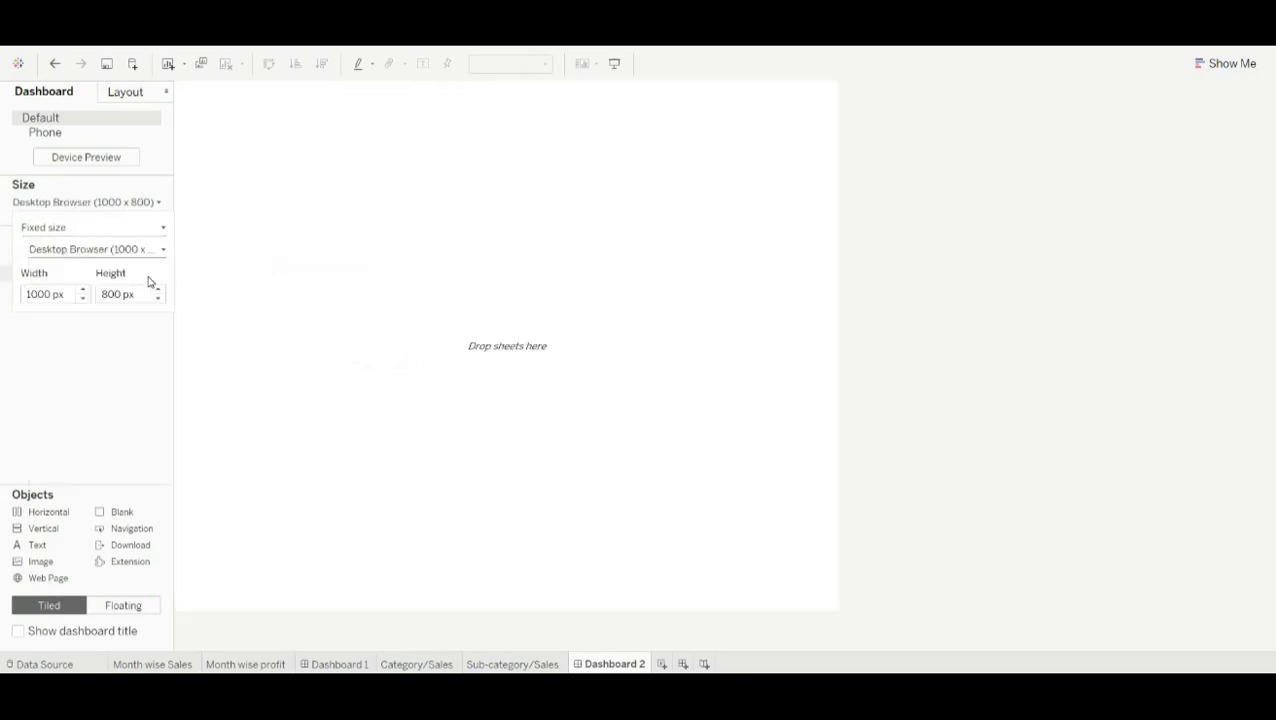
{"action": "left_click", "coordinate": [116, 95]}
{"action": "left_click", "coordinate": [62, 97]}
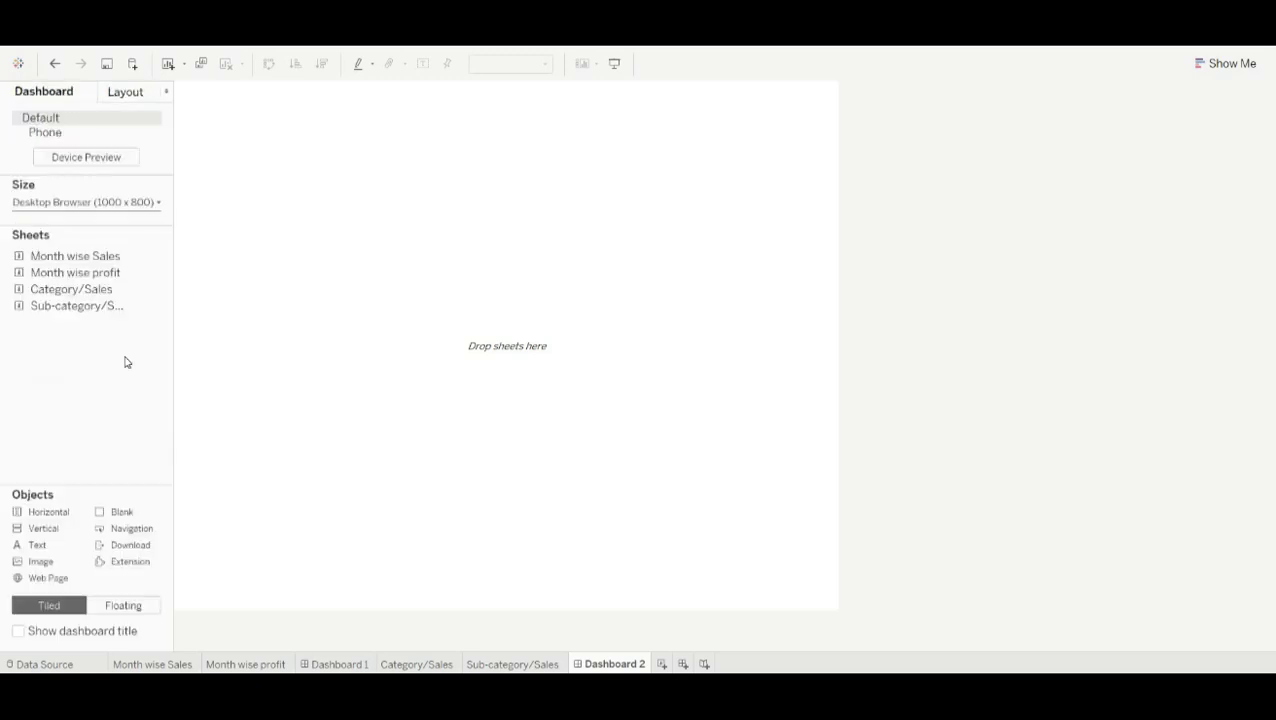
Step: Add the Category/Sales sheet to the dashboard as a floating object and widen it to about 628 px
{"action": "left_click_drag", "start_coordinate": [75, 272], "coordinate": [68, 448]}
{"action": "left_click_drag", "start_coordinate": [90, 290], "coordinate": [322, 285]}
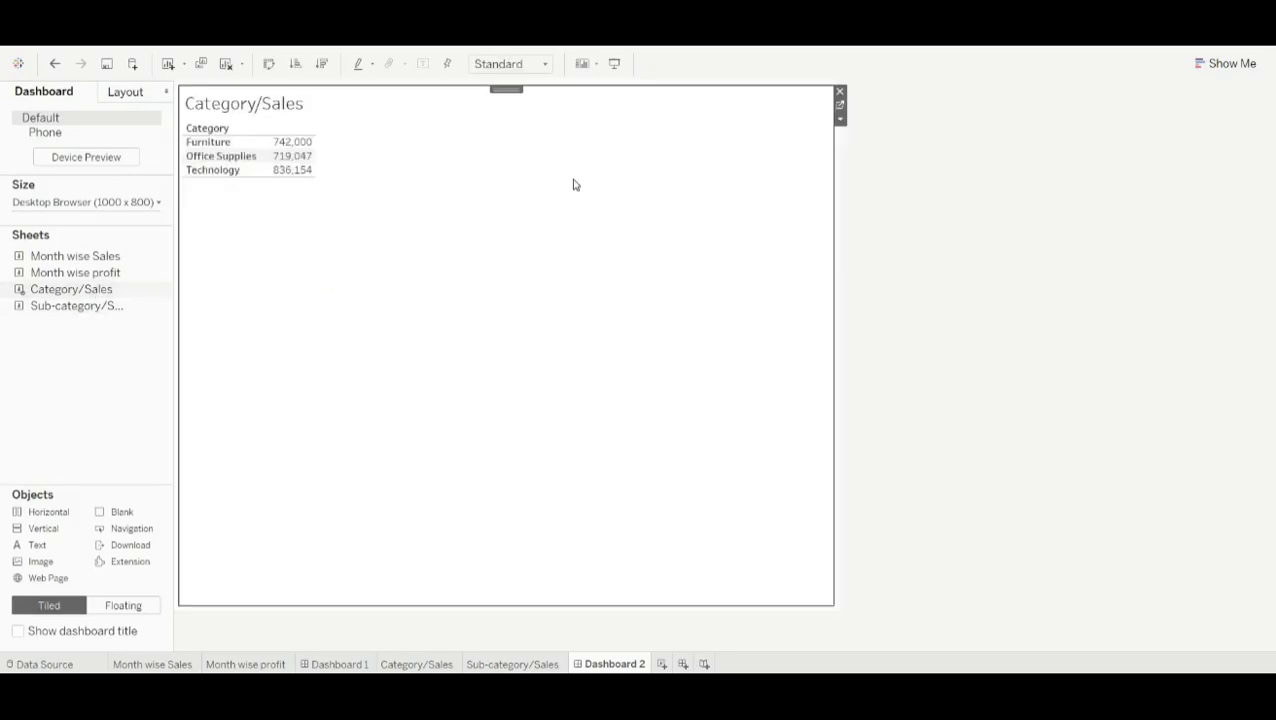
{"action": "left_click", "coordinate": [116, 92]}
{"action": "left_click", "coordinate": [17, 170]}
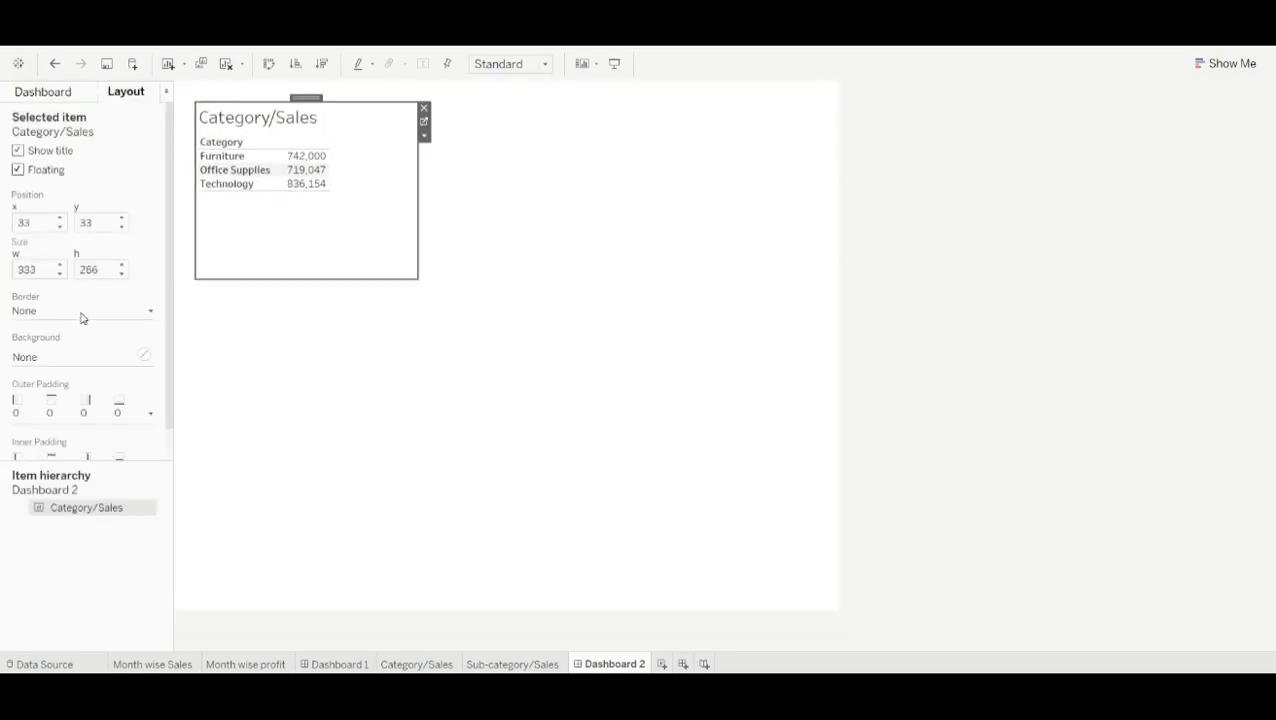
{"action": "left_click_drag", "start_coordinate": [417, 193], "coordinate": [614, 225]}
Step: Fit the Category/Sales sheet to Entire View without a title and move it lower on the dashboard
{"action": "left_click", "coordinate": [620, 136]}
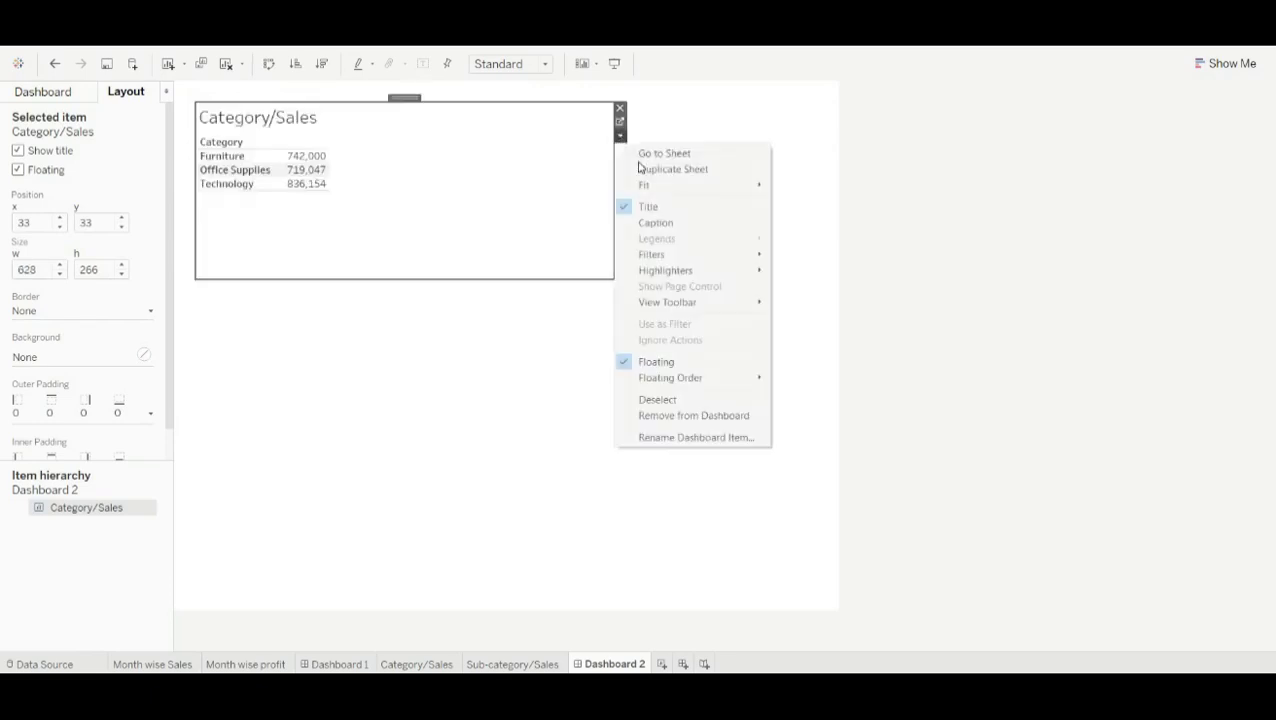
{"action": "mouse_move", "coordinate": [690, 185]}
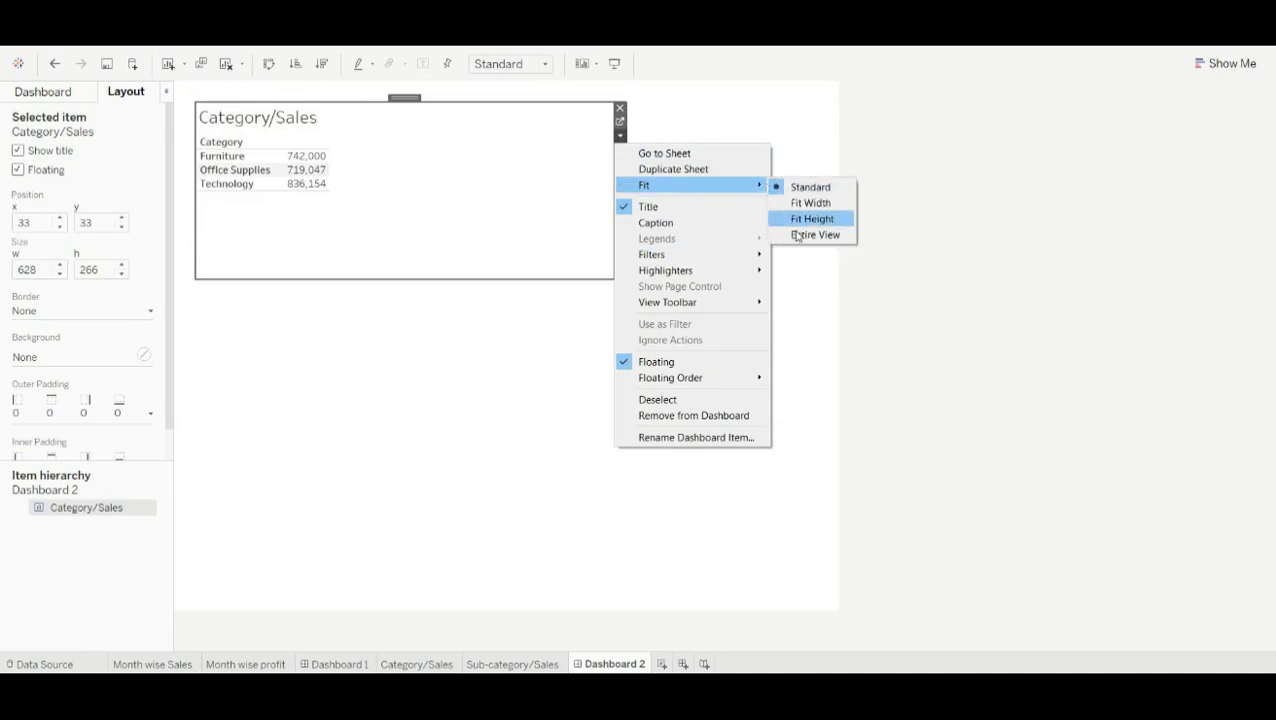
{"action": "left_click", "coordinate": [800, 236]}
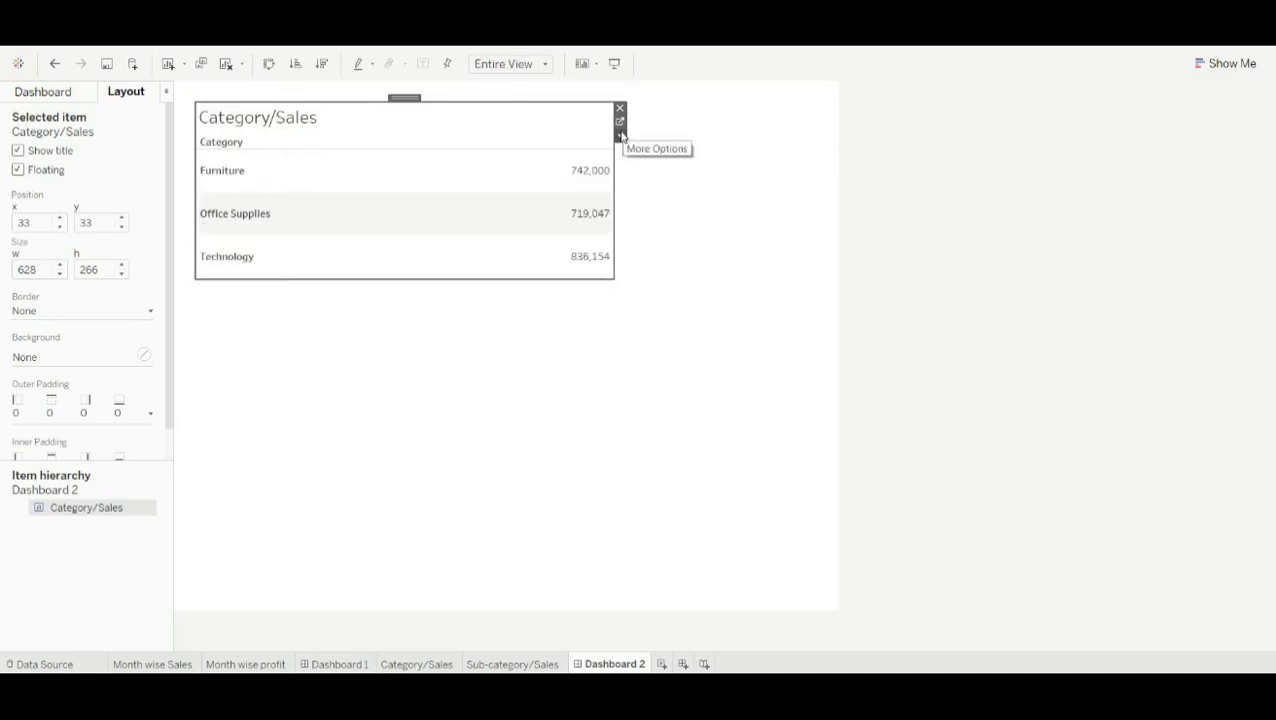
{"action": "left_click", "coordinate": [621, 135]}
{"action": "left_click", "coordinate": [664, 210]}
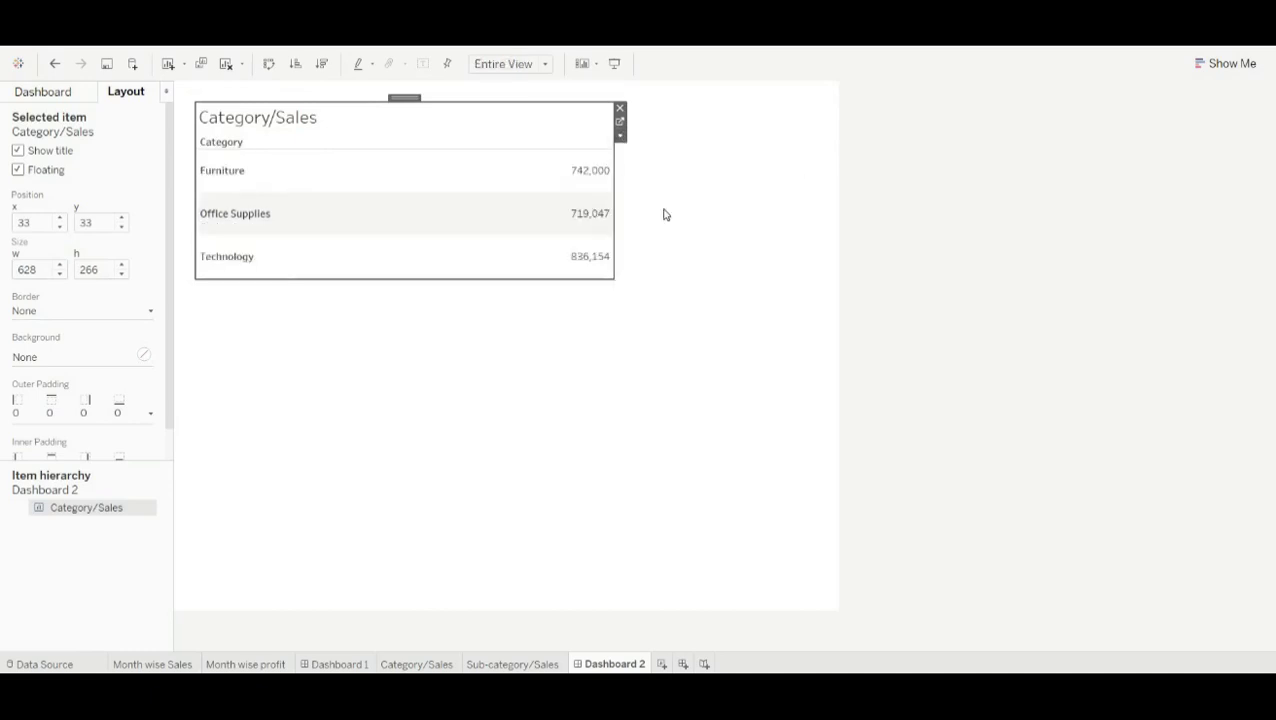
{"action": "left_click_drag", "start_coordinate": [411, 97], "coordinate": [444, 211]}
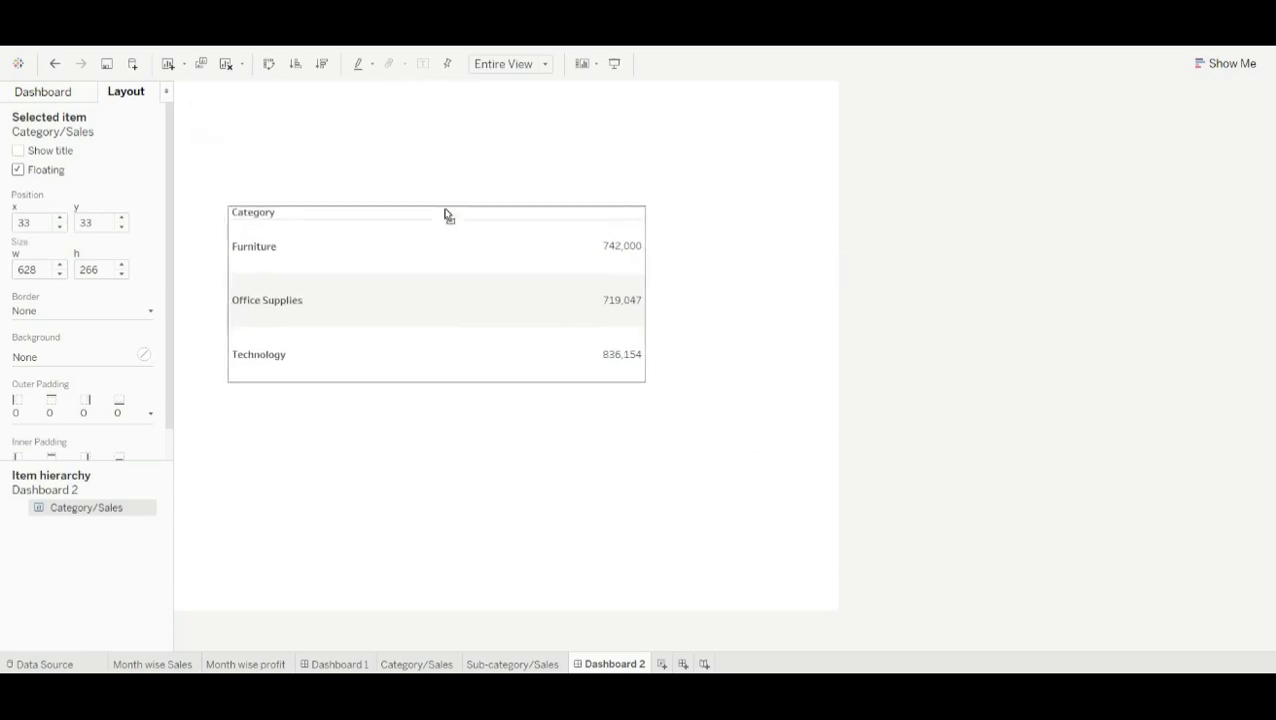
Step: Place a floating vertical container over the category table, sized about 663 by 274 px to cover it
{"action": "left_click", "coordinate": [45, 92]}
{"action": "left_click_drag", "start_coordinate": [50, 538], "coordinate": [348, 422]}
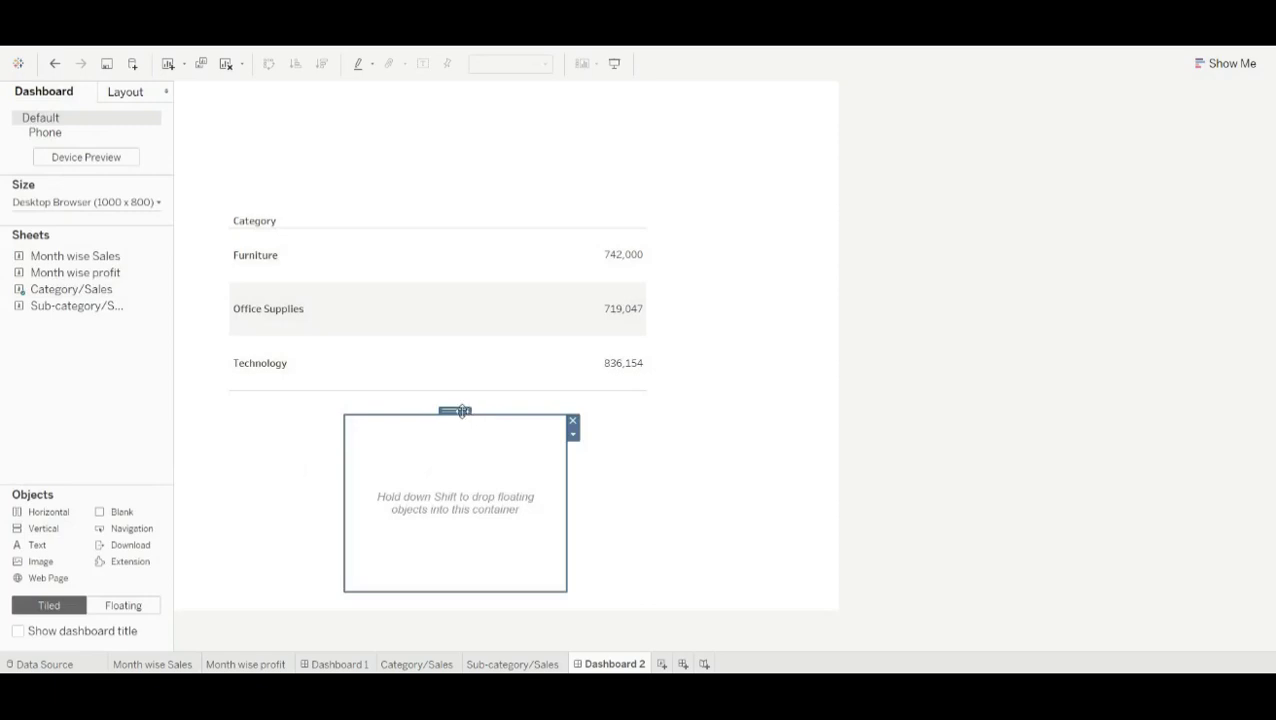
{"action": "left_click_drag", "start_coordinate": [456, 412], "coordinate": [333, 205]}
{"action": "left_click_drag", "start_coordinate": [440, 260], "coordinate": [660, 280]}
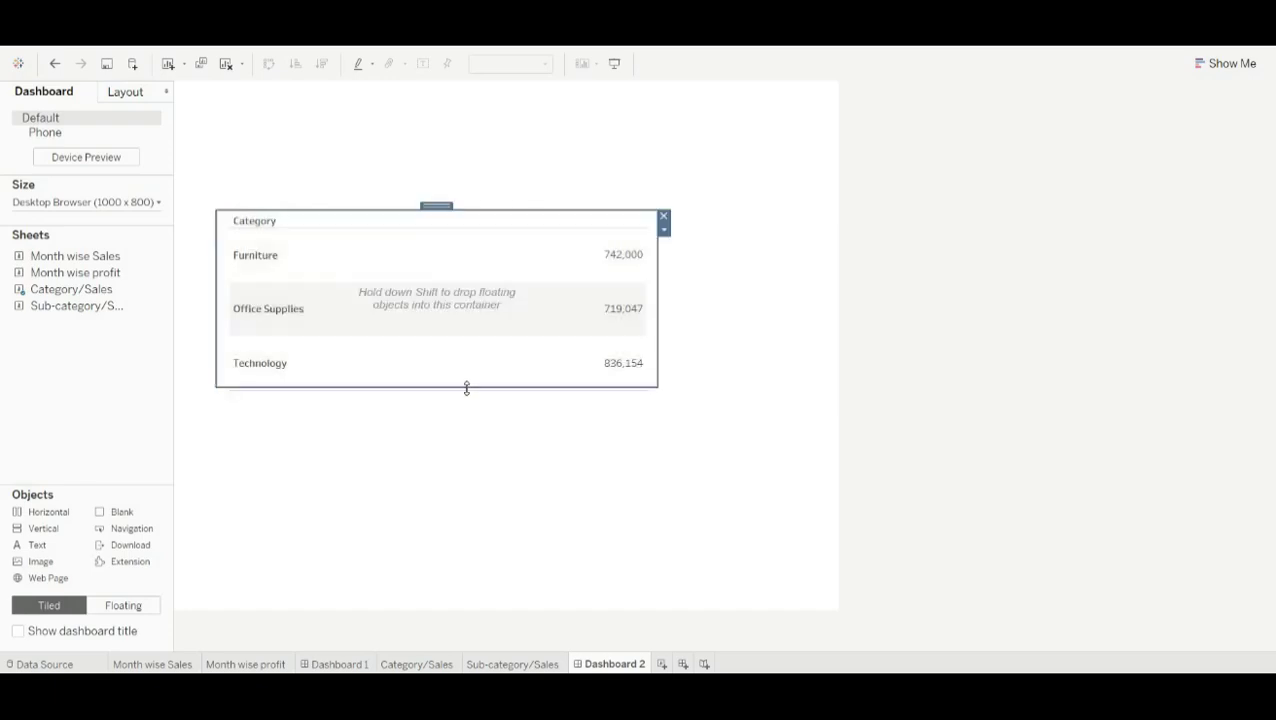
{"action": "left_click_drag", "start_coordinate": [467, 397], "coordinate": [467, 392]}
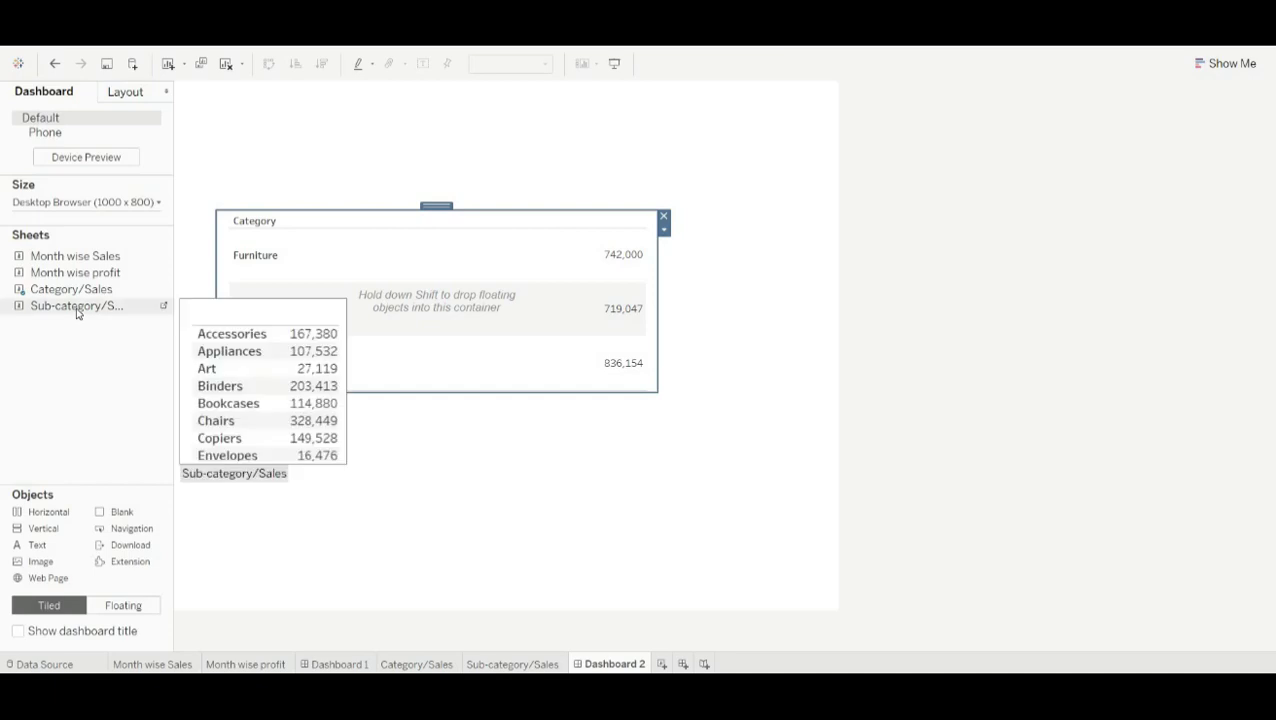
Step: Put the Sub-category/Sales sheet inside the vertical container, hide its title and fit it to Entire View
{"action": "left_click_drag", "start_coordinate": [75, 306], "coordinate": [281, 291]}
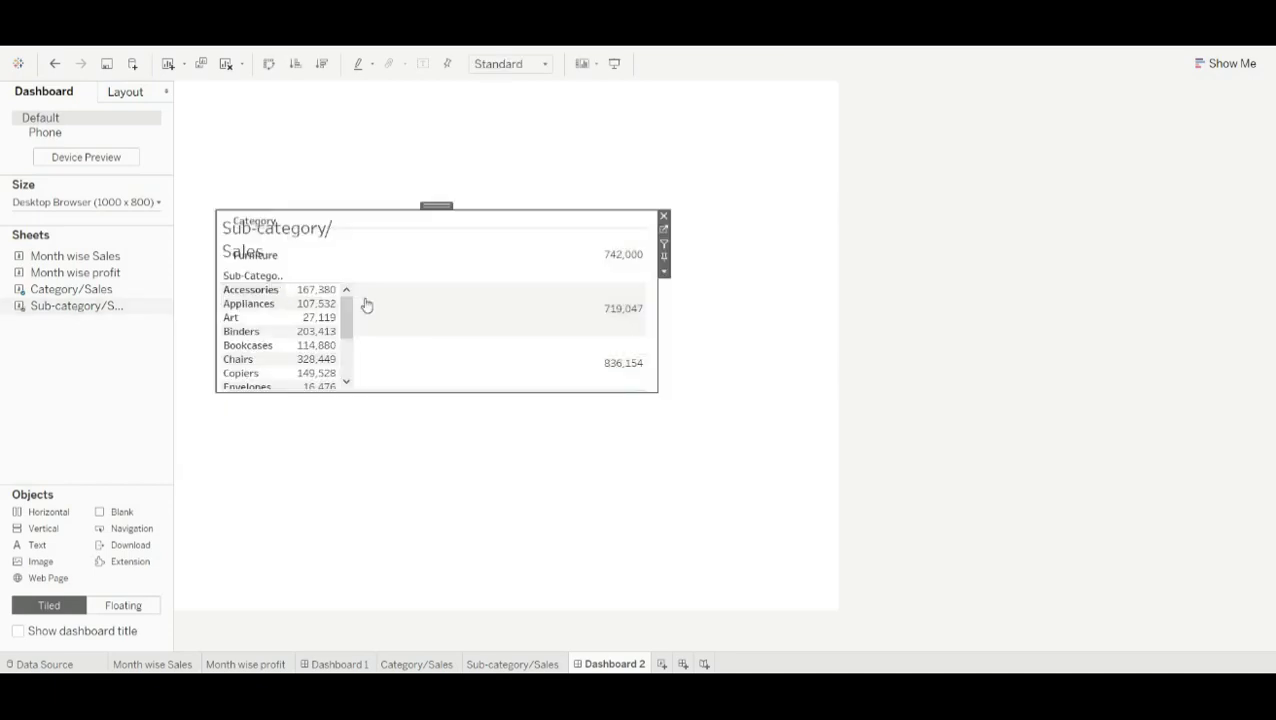
{"action": "left_click", "coordinate": [664, 271]}
{"action": "left_click", "coordinate": [700, 341]}
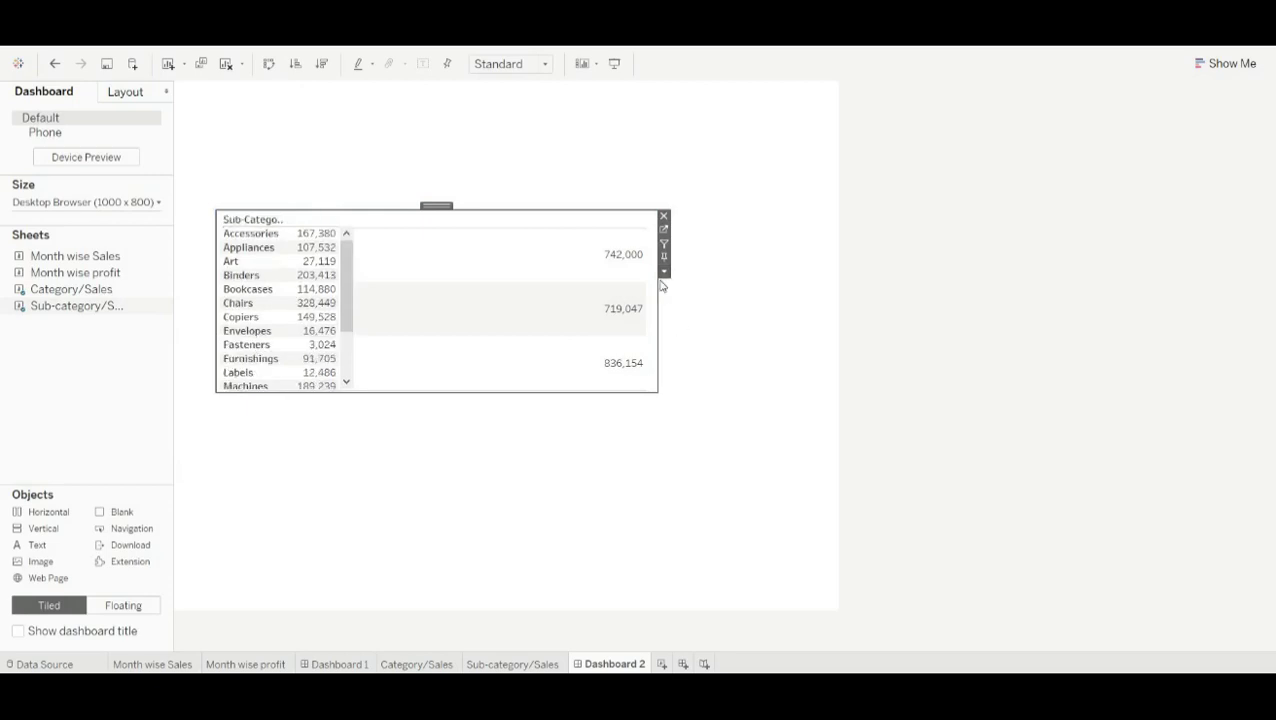
{"action": "left_click", "coordinate": [664, 271]}
{"action": "mouse_move", "coordinate": [690, 328]}
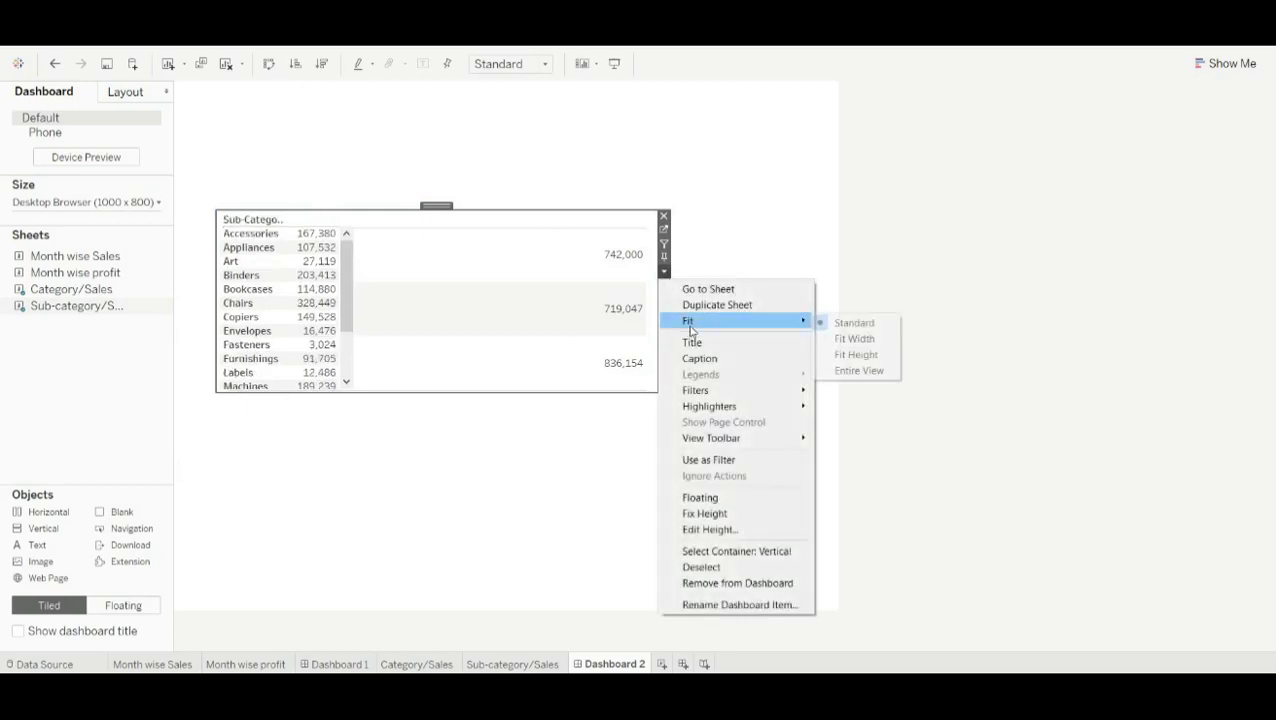
{"action": "left_click", "coordinate": [855, 370]}
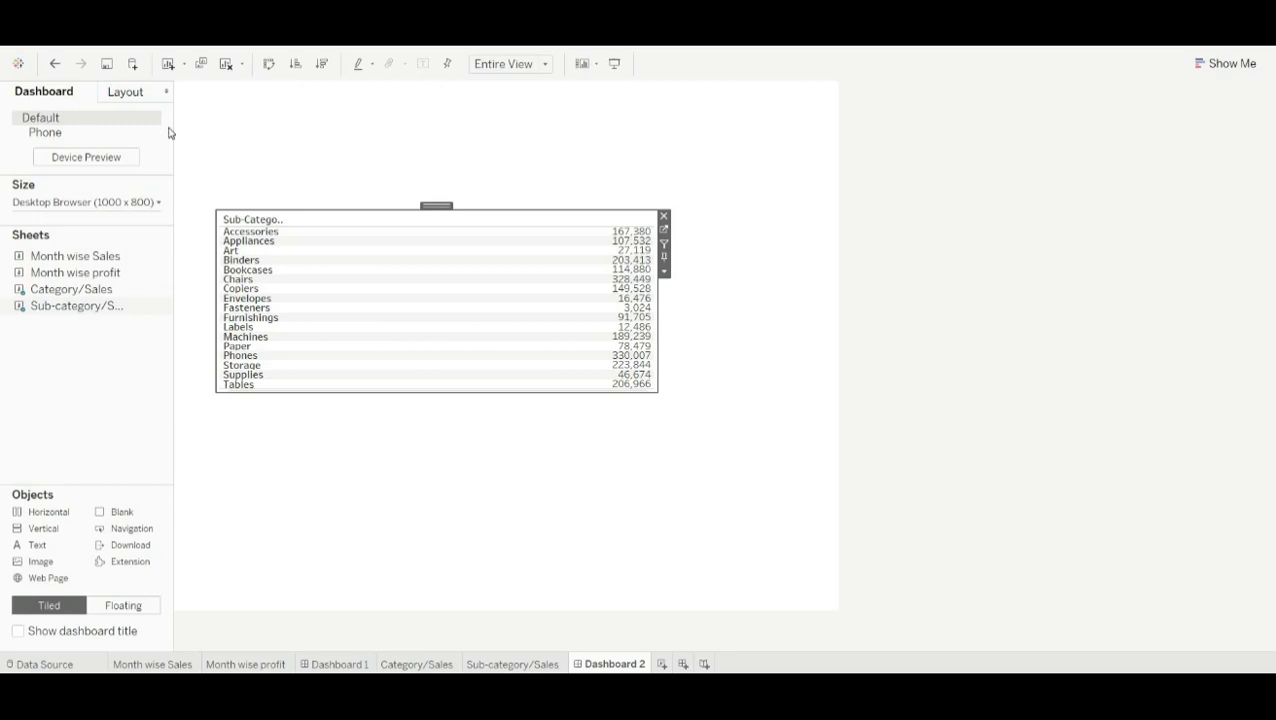
Step: Add a show/hide button to the vertical container and place it above the table at about x 447, y 109
{"action": "left_click", "coordinate": [123, 91]}
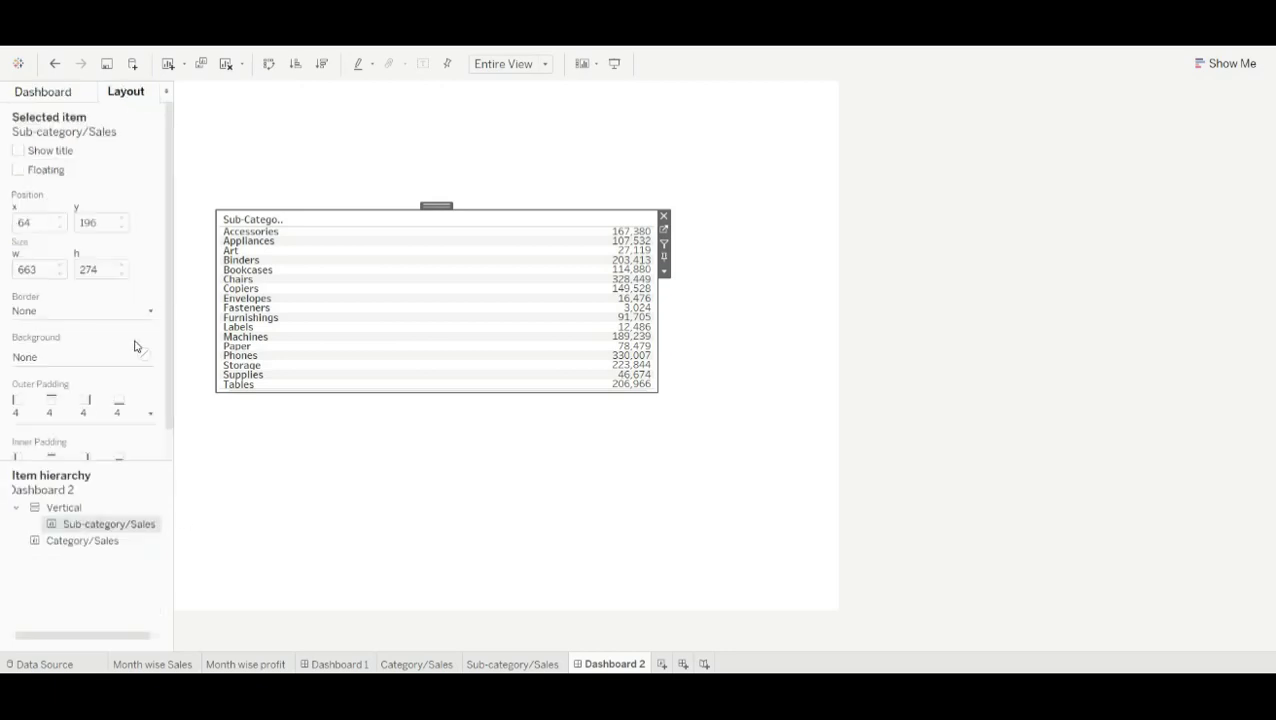
{"action": "left_click", "coordinate": [100, 508]}
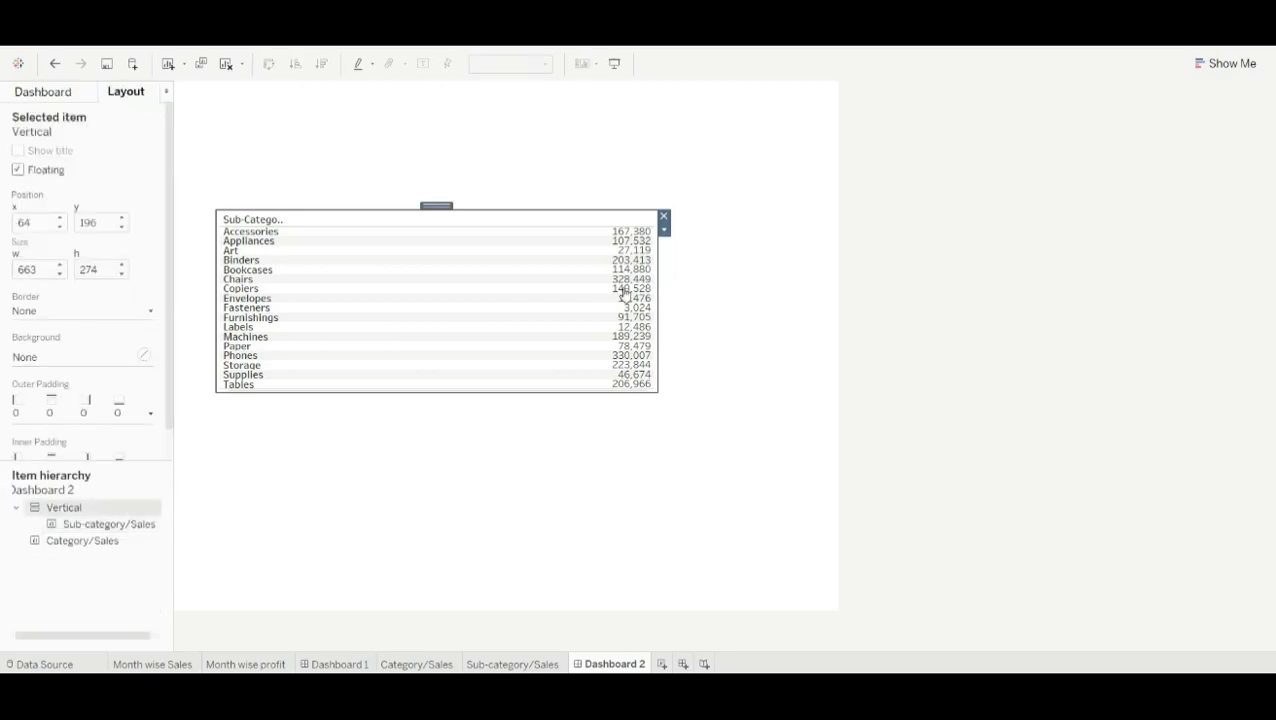
{"action": "left_click", "coordinate": [664, 232]}
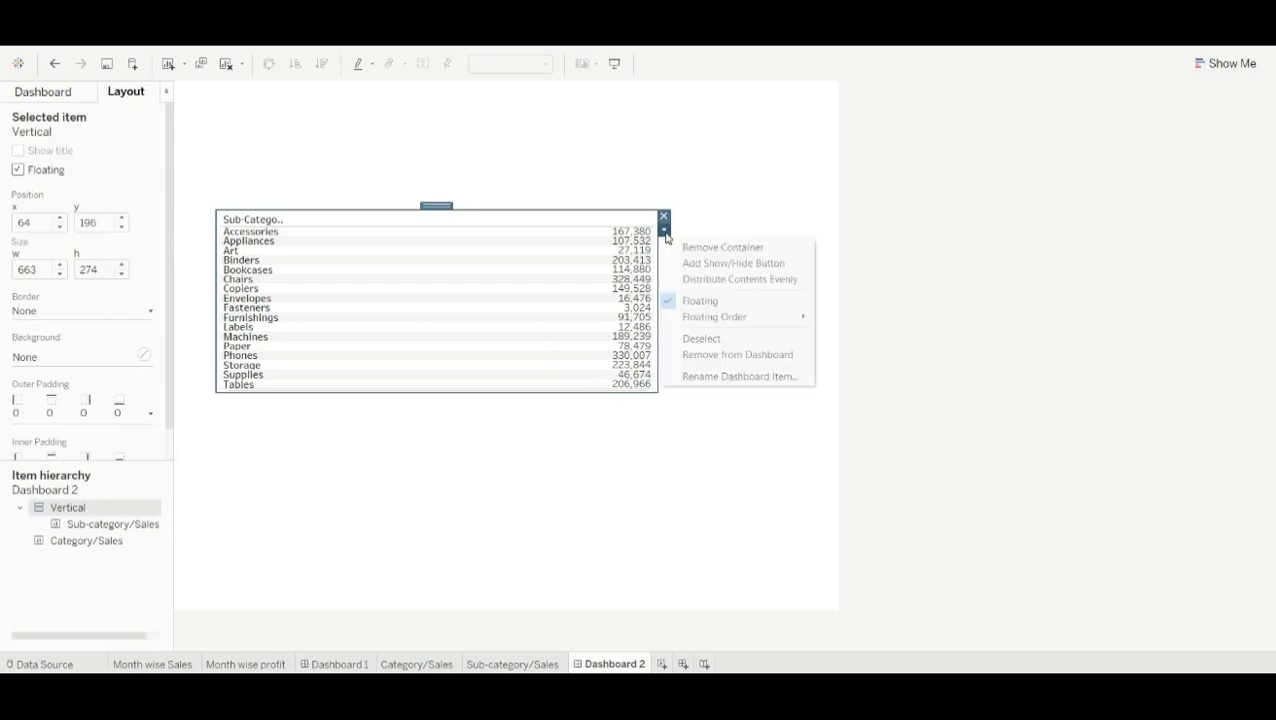
{"action": "left_click", "coordinate": [693, 264]}
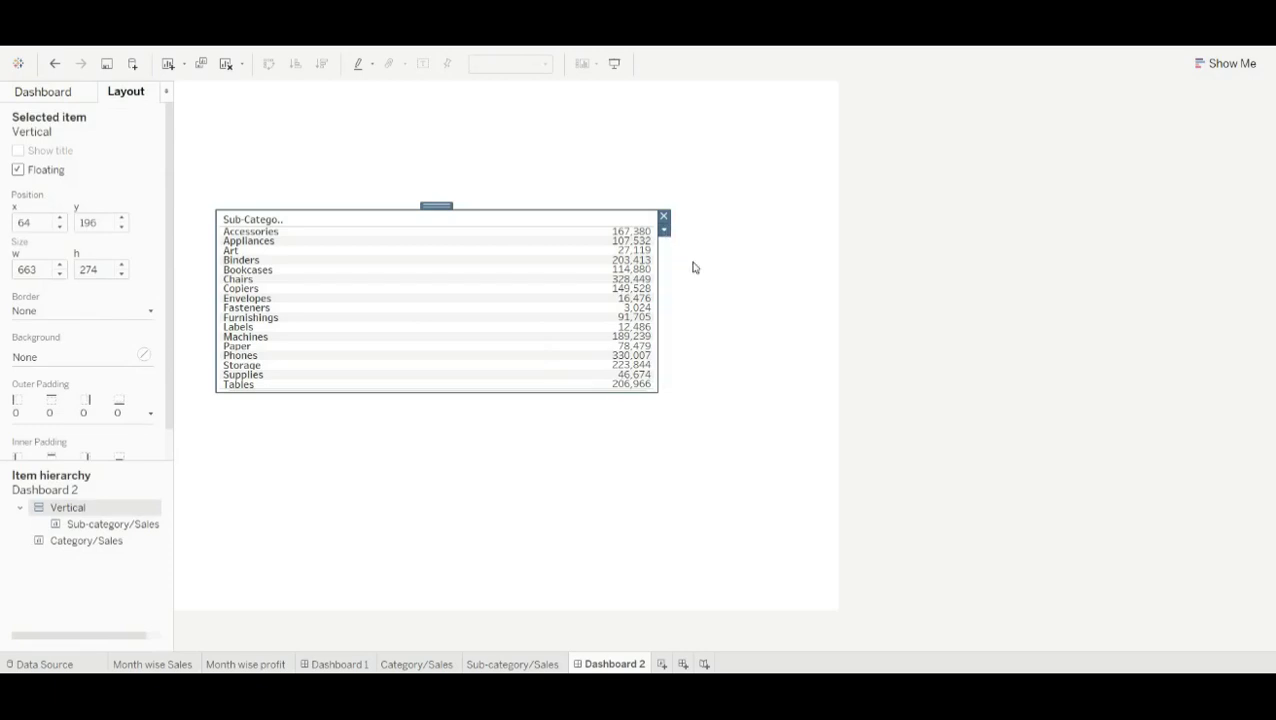
{"action": "left_click_drag", "start_coordinate": [663, 210], "coordinate": [482, 158]}
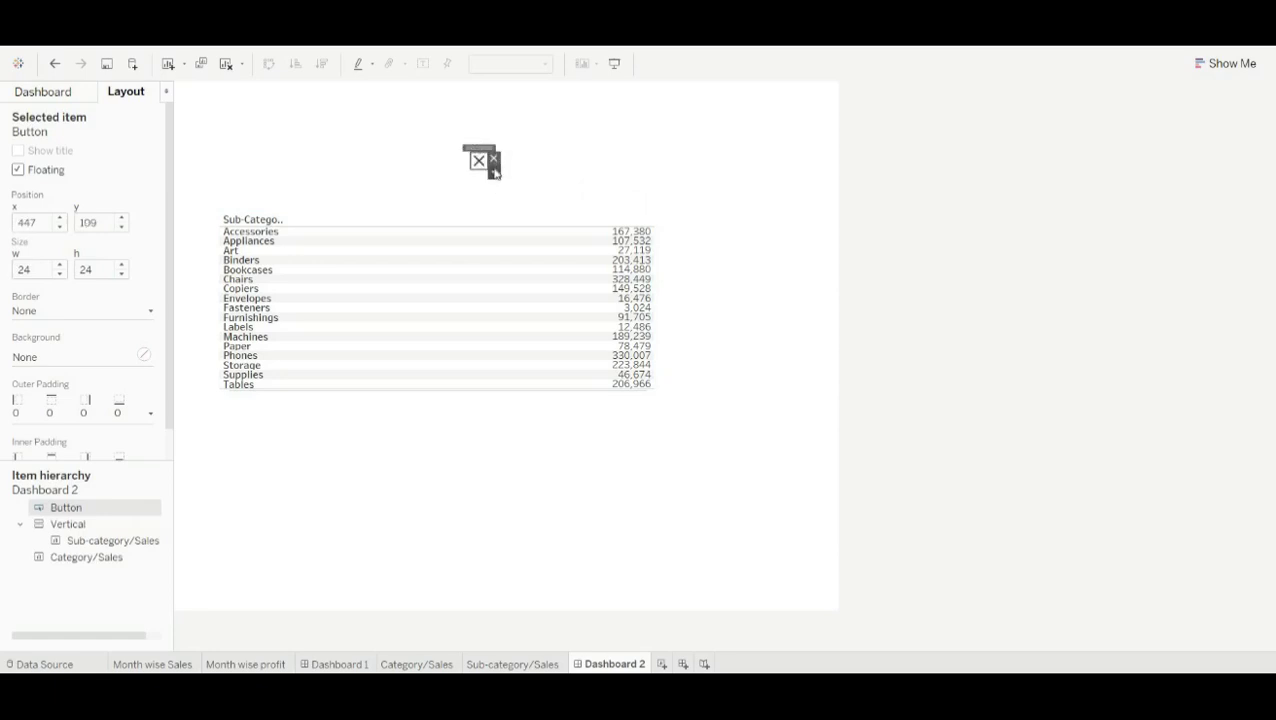
Step: Make the show/hide button a text button titled "Click here" for the shown state and enlarge it to about 184 by 37 px
{"action": "left_click", "coordinate": [493, 172]}
{"action": "left_click", "coordinate": [512, 188]}
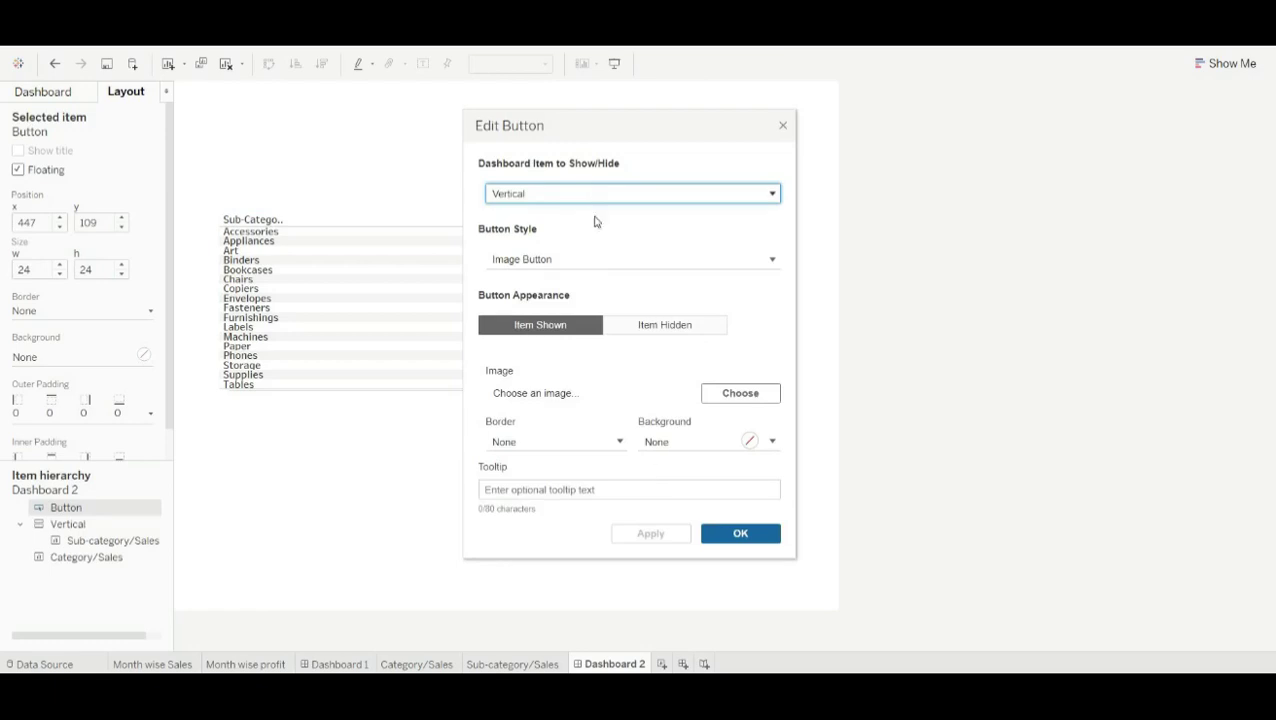
{"action": "left_click", "coordinate": [580, 262]}
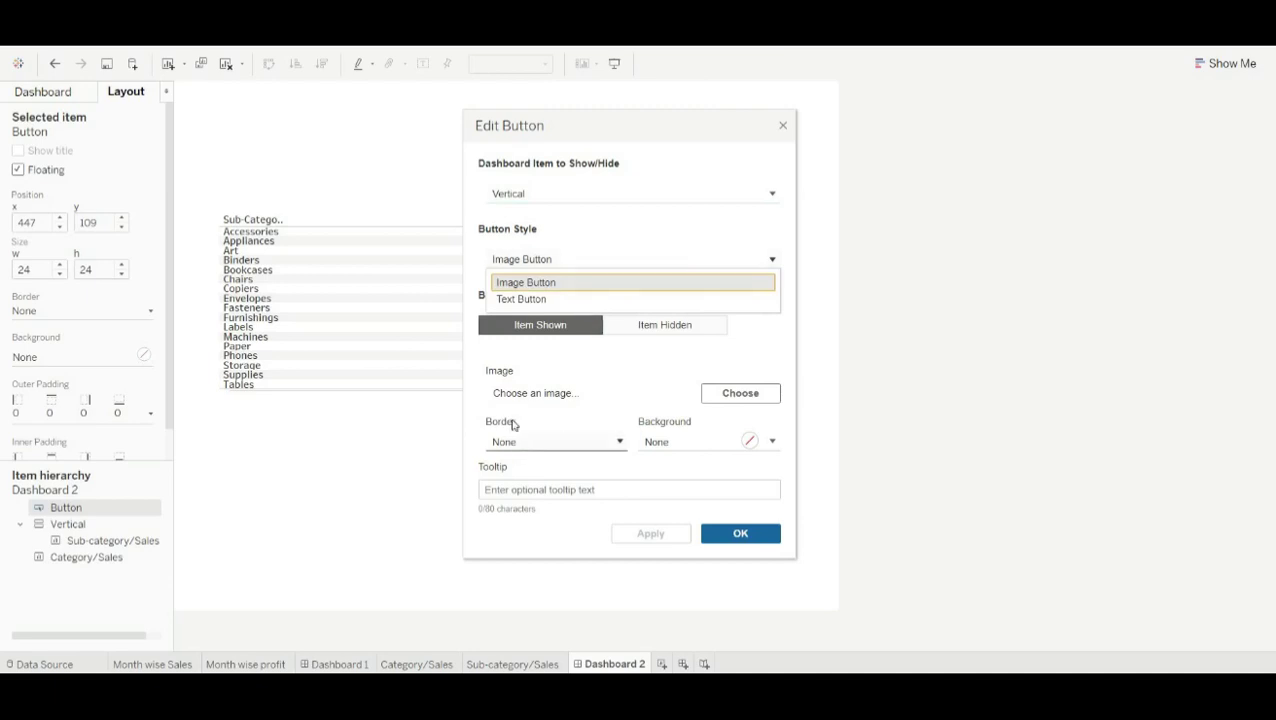
{"action": "left_click", "coordinate": [540, 299]}
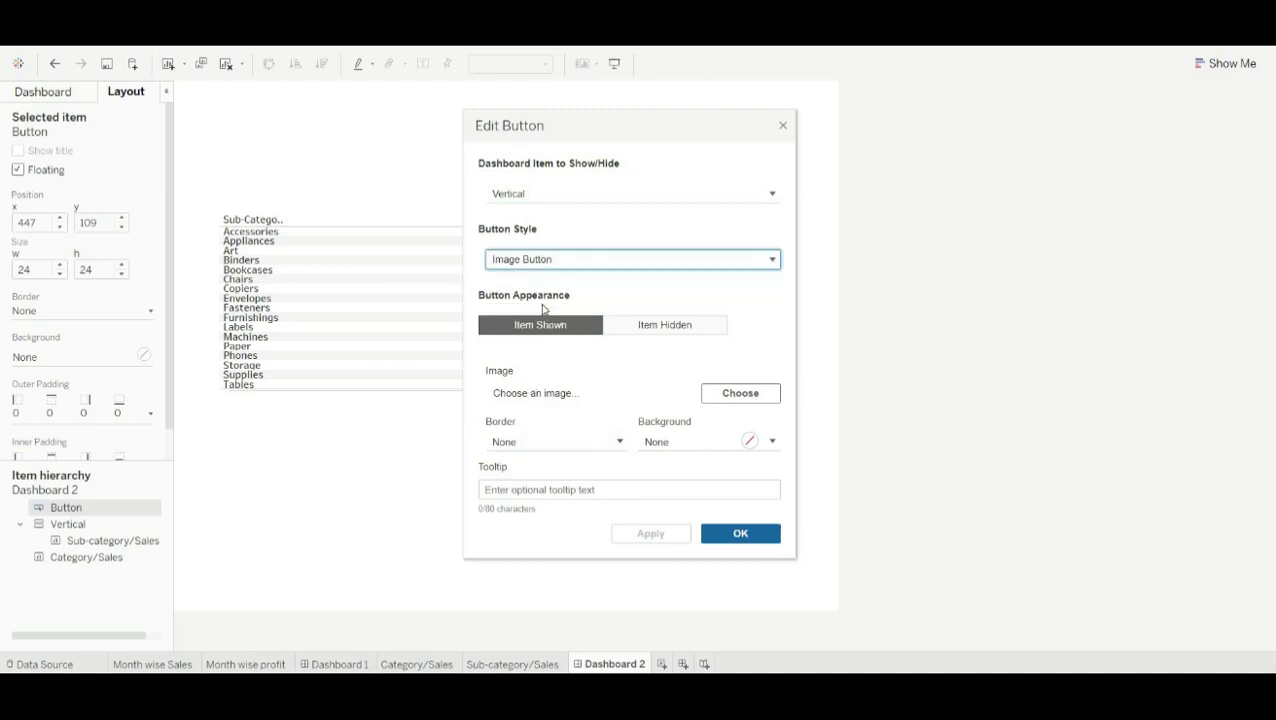
{"action": "left_click", "coordinate": [522, 377]}
{"action": "type", "text": "Click here"}
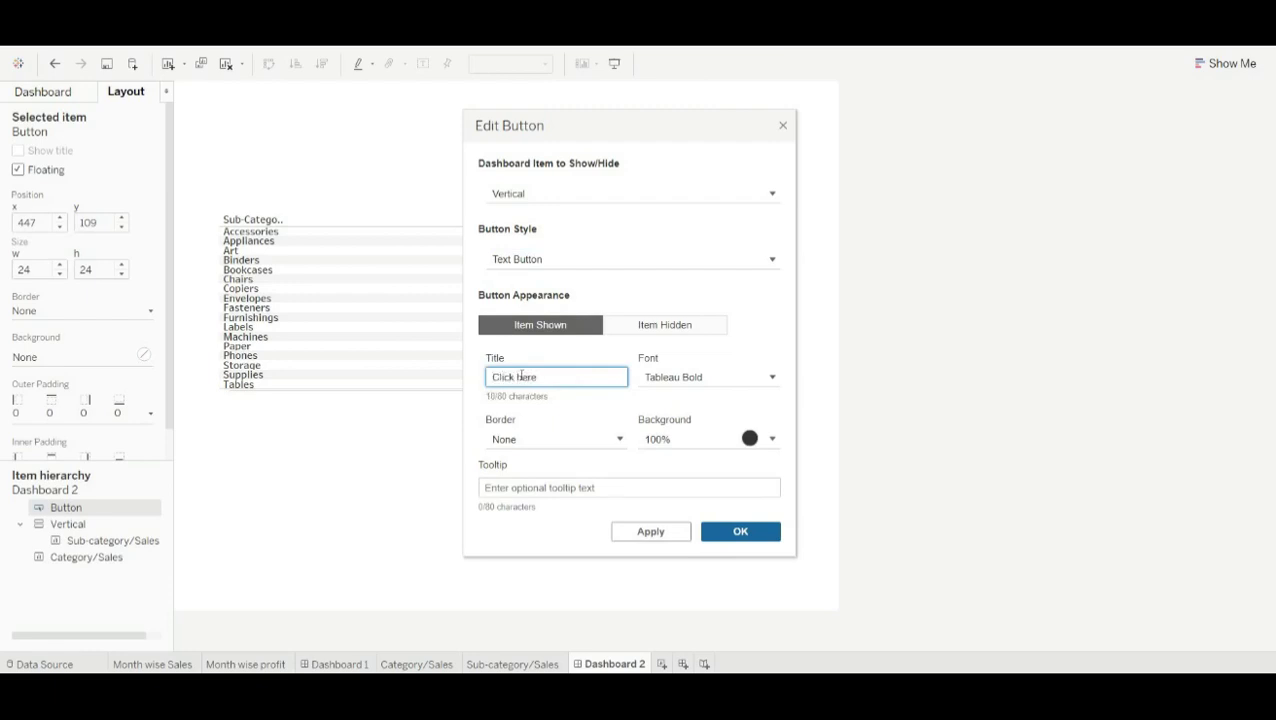
{"action": "left_click", "coordinate": [740, 531]}
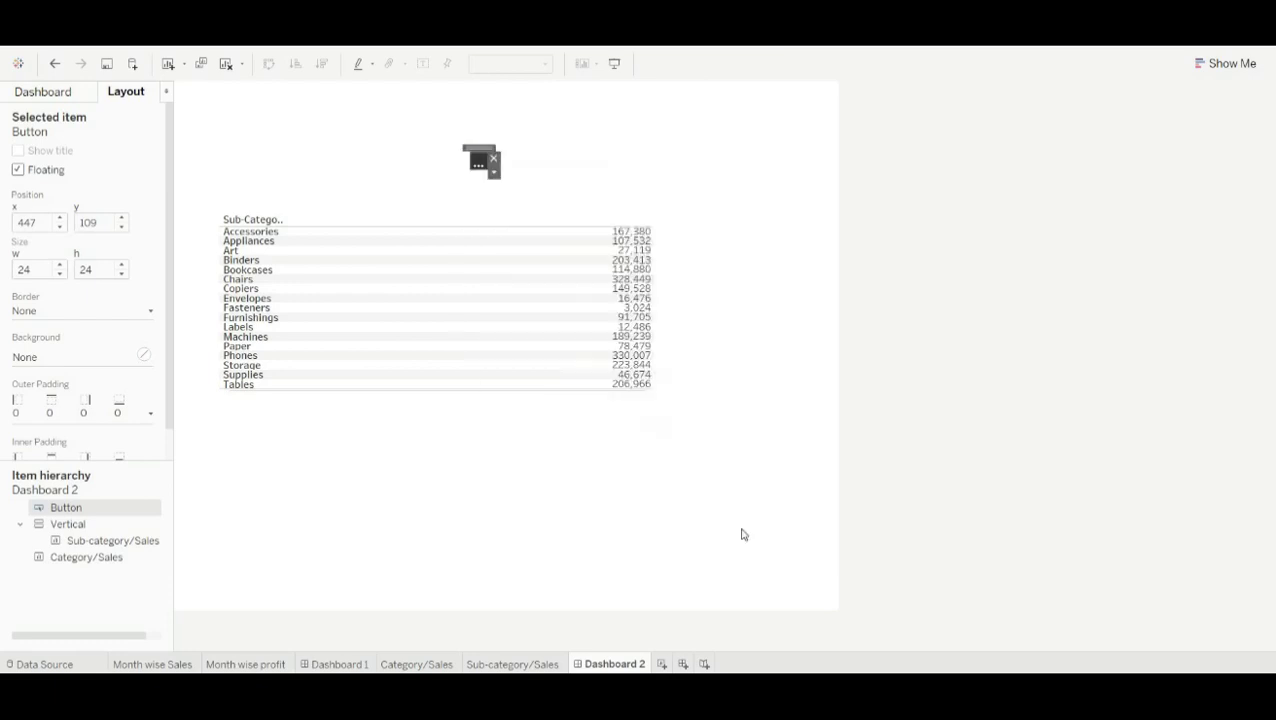
{"action": "left_click_drag", "start_coordinate": [463, 160], "coordinate": [416, 179]}
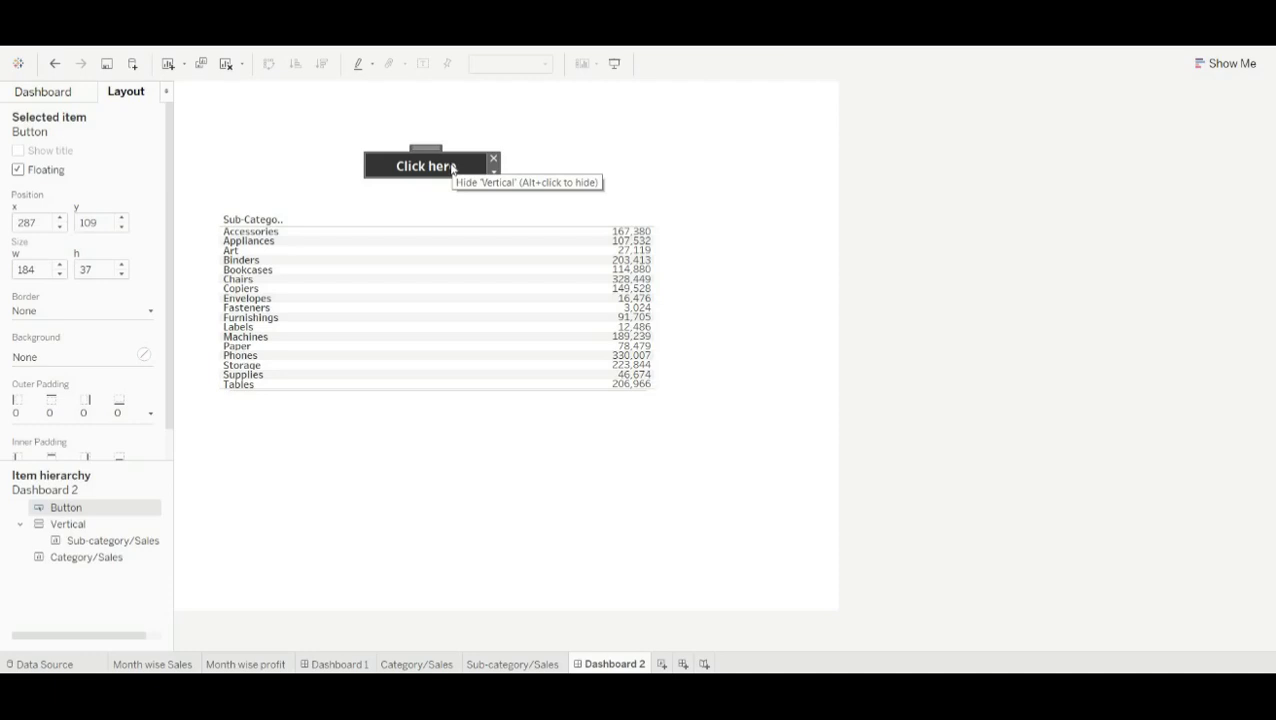
Step: Test the show/hide button by repeatedly toggling between the category and sub-category tables
{"action": "left_click", "coordinate": [452, 167], "text": "alt"}
{"action": "left_click", "coordinate": [452, 167], "text": "alt"}
{"action": "left_click", "coordinate": [452, 167], "text": "alt"}
{"action": "left_click", "coordinate": [452, 168], "text": "alt"}
{"action": "left_click", "coordinate": [453, 170], "text": "alt"}
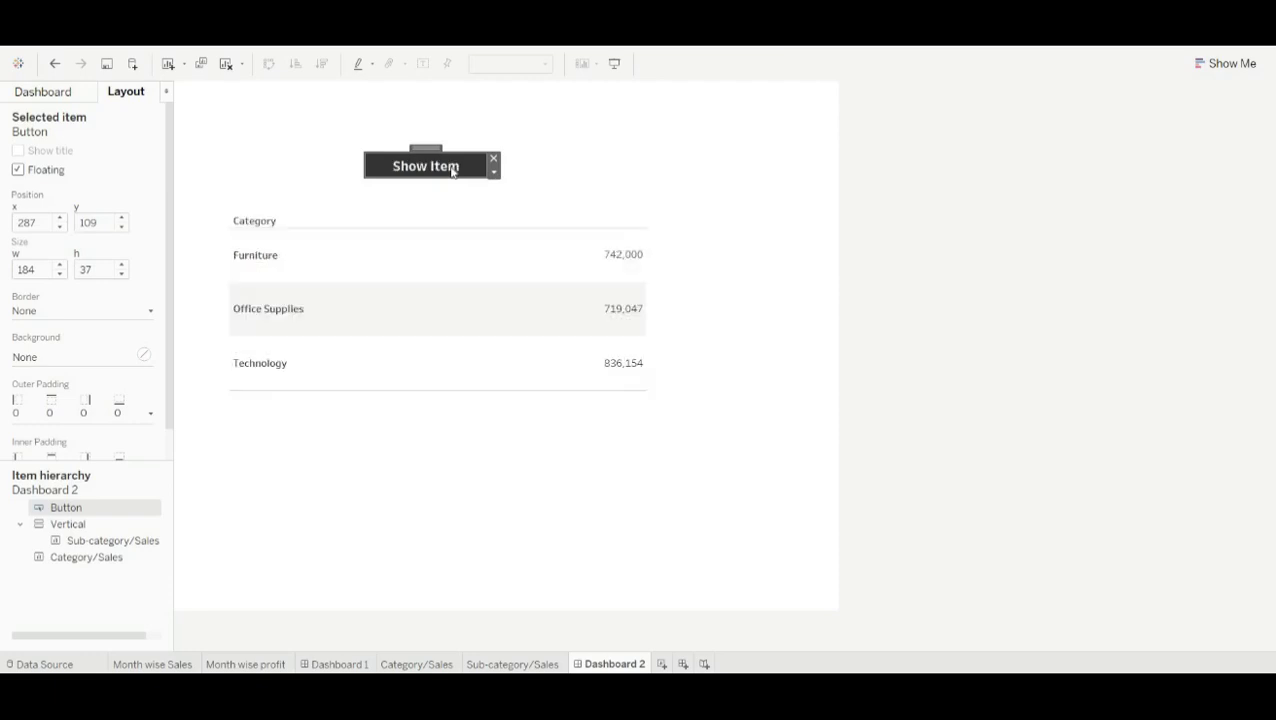
{"action": "left_click", "coordinate": [452, 170], "text": "alt"}
{"action": "left_click", "coordinate": [452, 170], "text": "alt"}
{"action": "left_click", "coordinate": [452, 170], "text": "alt"}
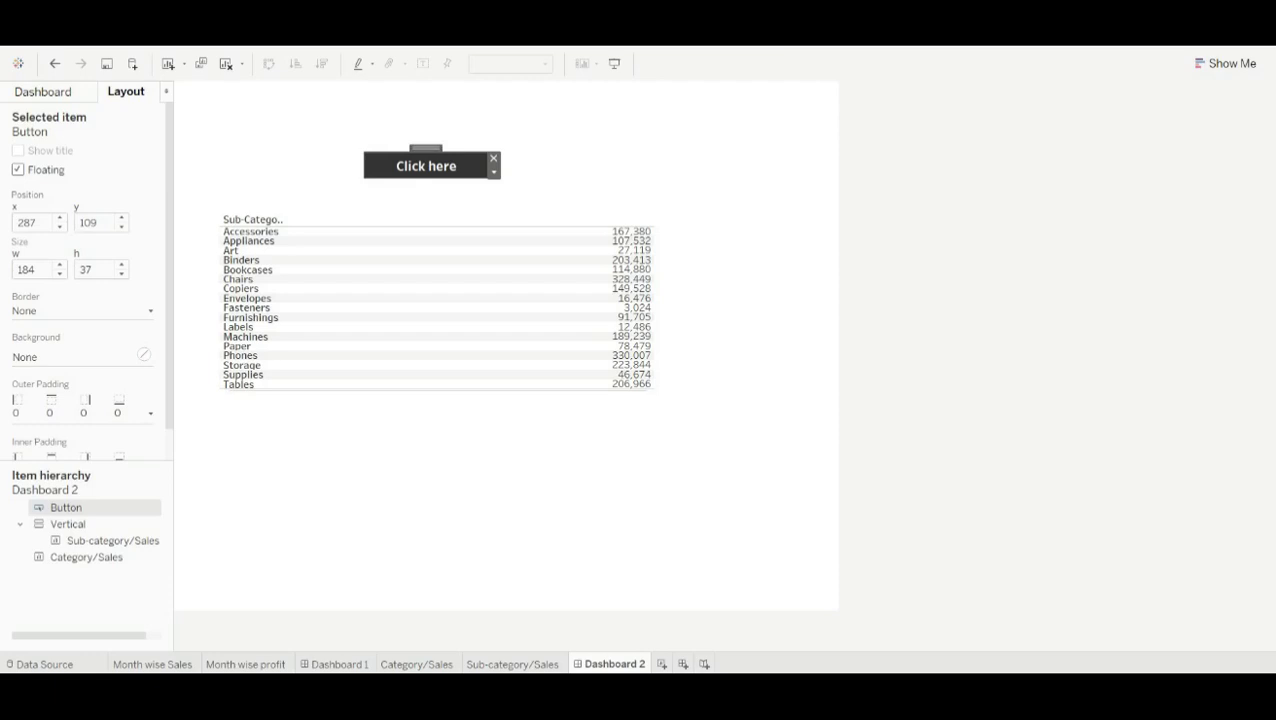
Step: Add a new worksheet and build a pie chart of Sales by Region with Show Me
{"action": "key", "text": "ctrl+m"}
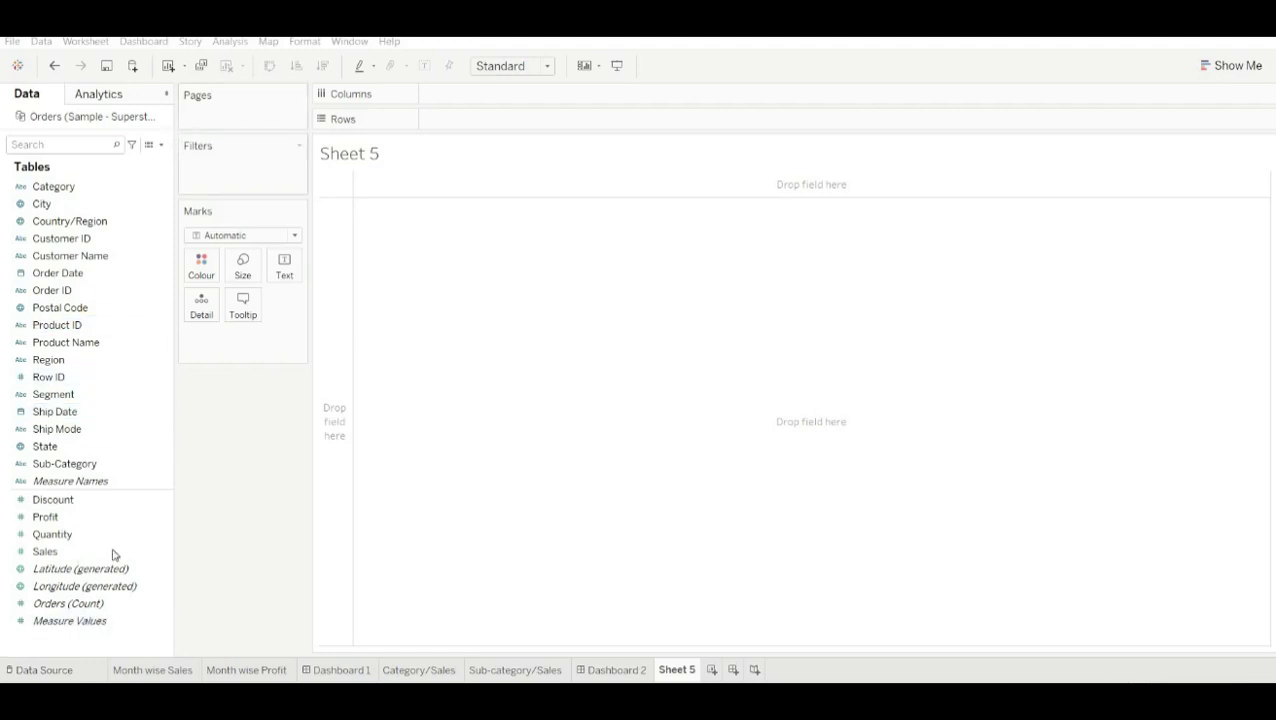
{"action": "left_click", "coordinate": [154, 557]}
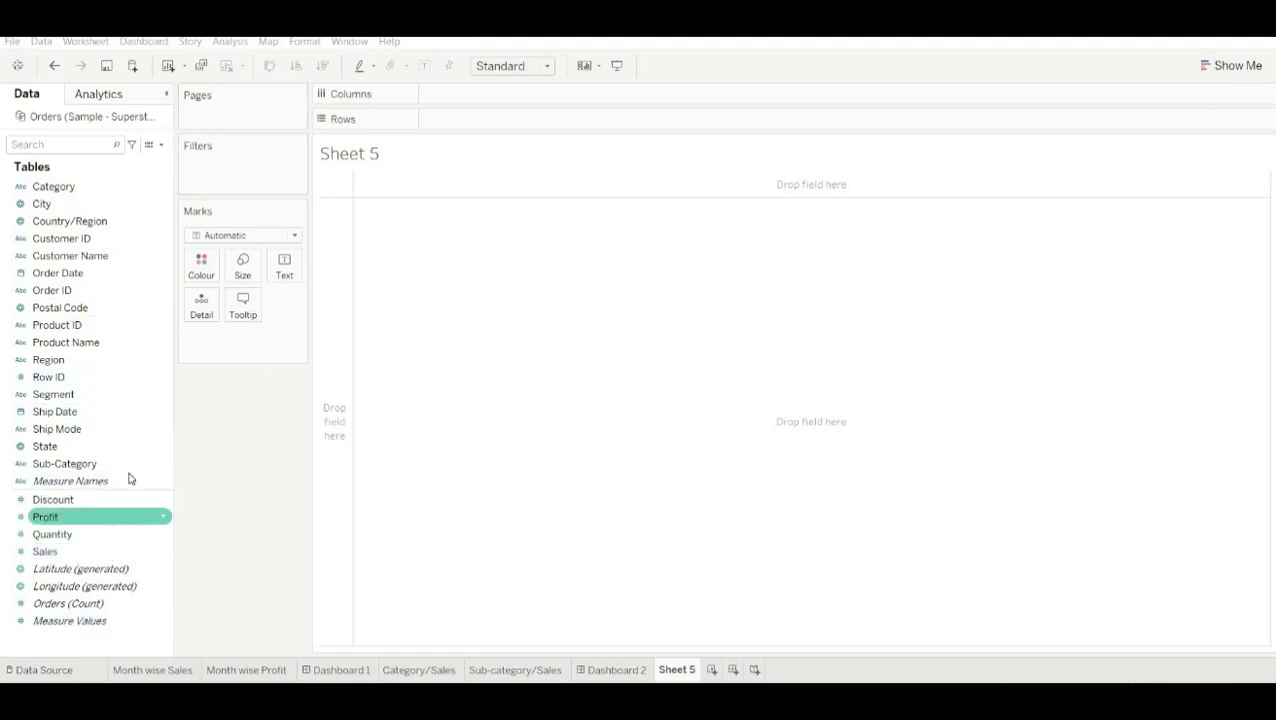
{"action": "left_click_drag", "start_coordinate": [81, 360], "coordinate": [527, 120]}
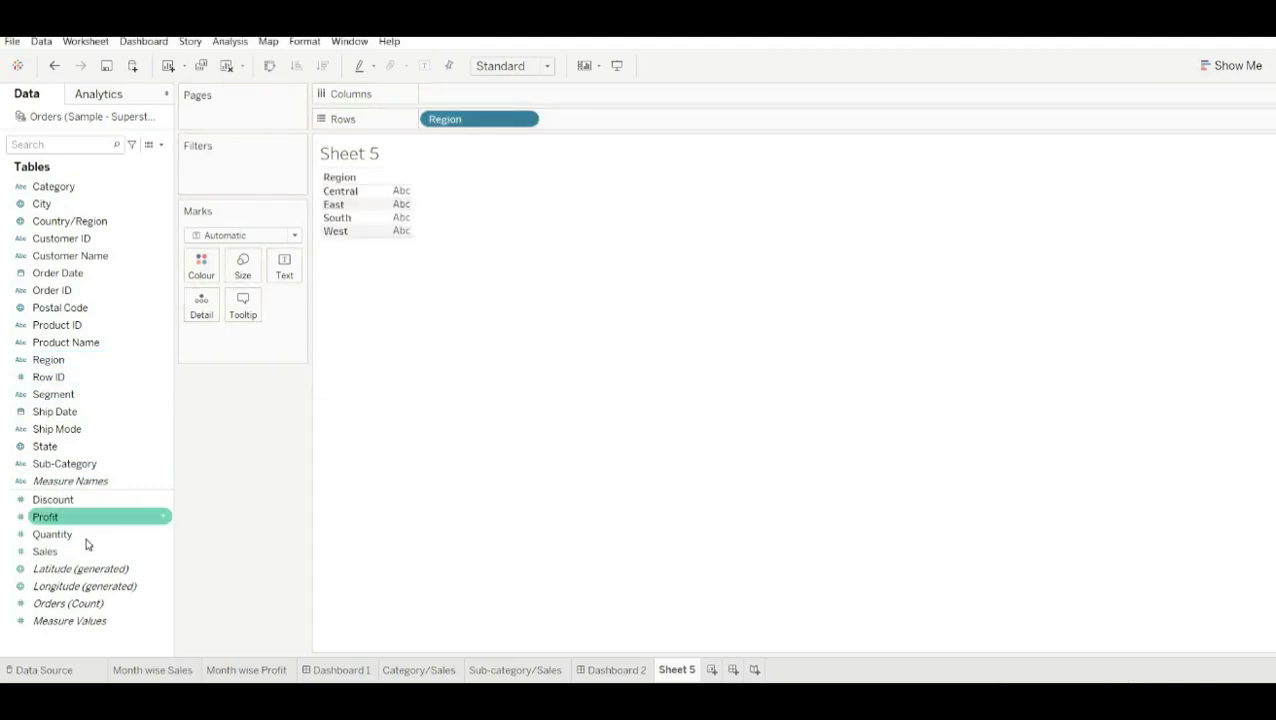
{"action": "left_click_drag", "start_coordinate": [77, 552], "coordinate": [464, 95]}
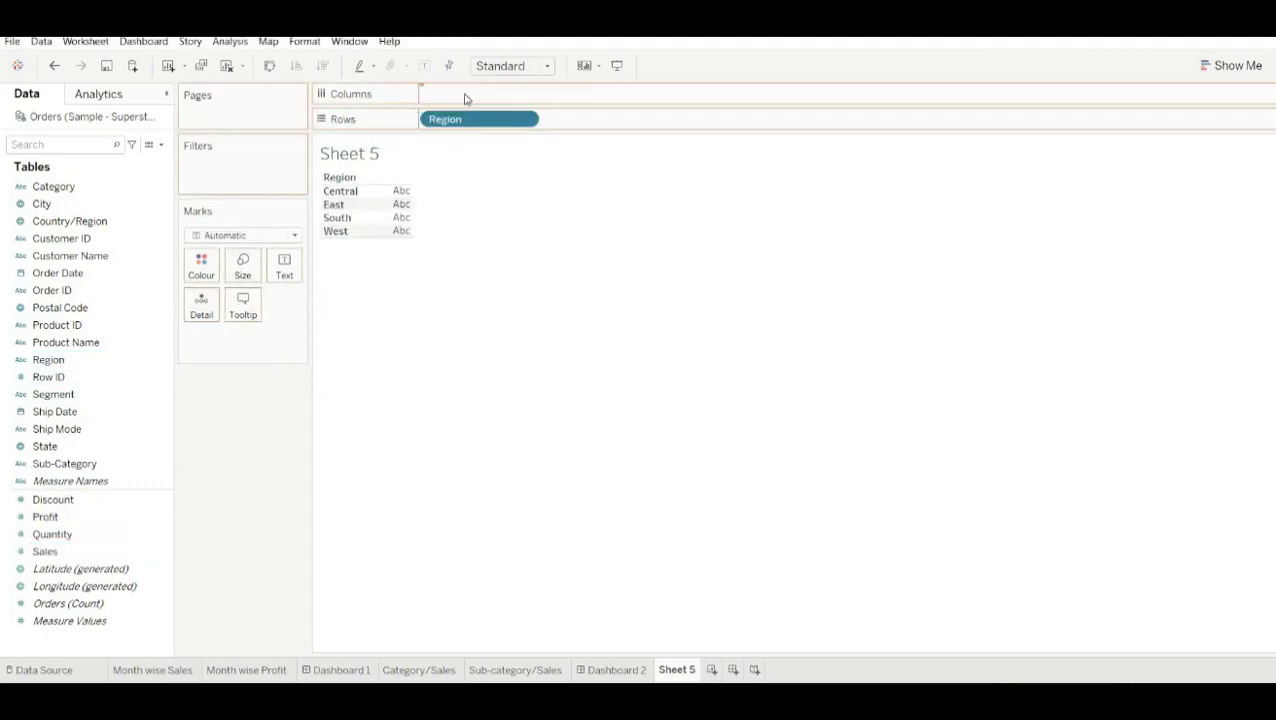
{"action": "left_click", "coordinate": [1238, 65]}
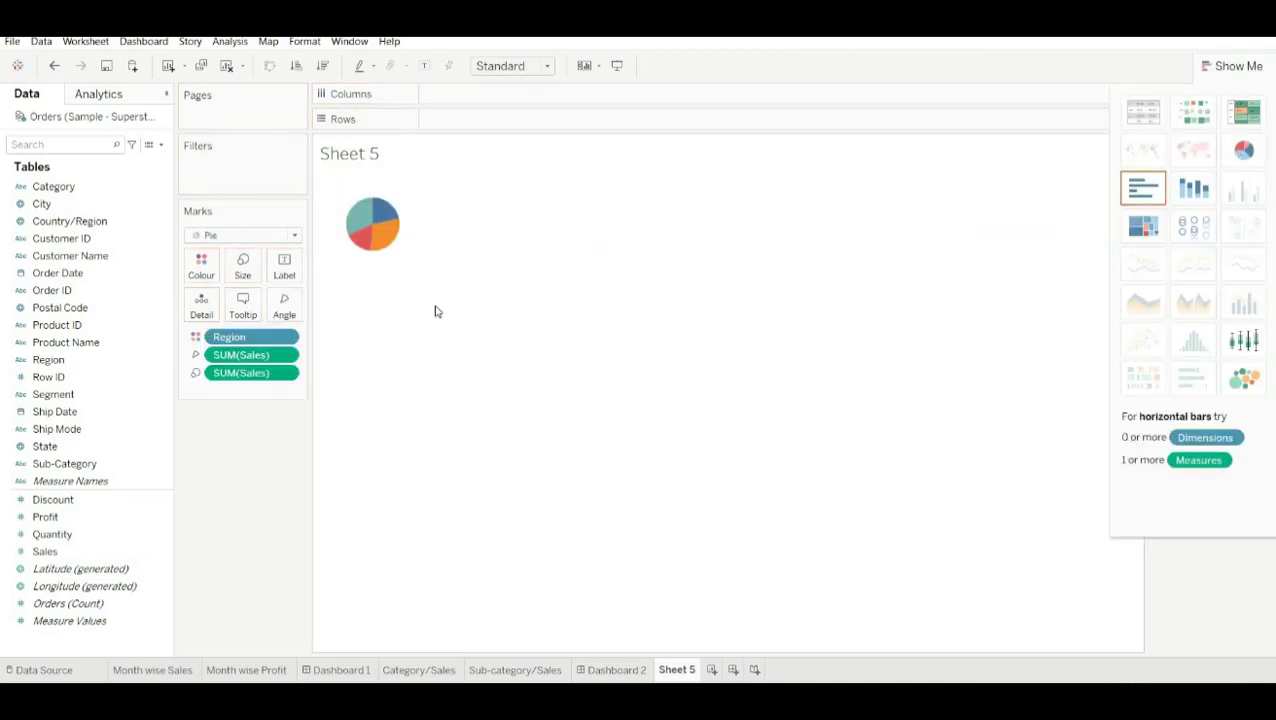
Step: Fit the region pie chart to Entire View and label its slices with Region
{"action": "left_click", "coordinate": [548, 66]}
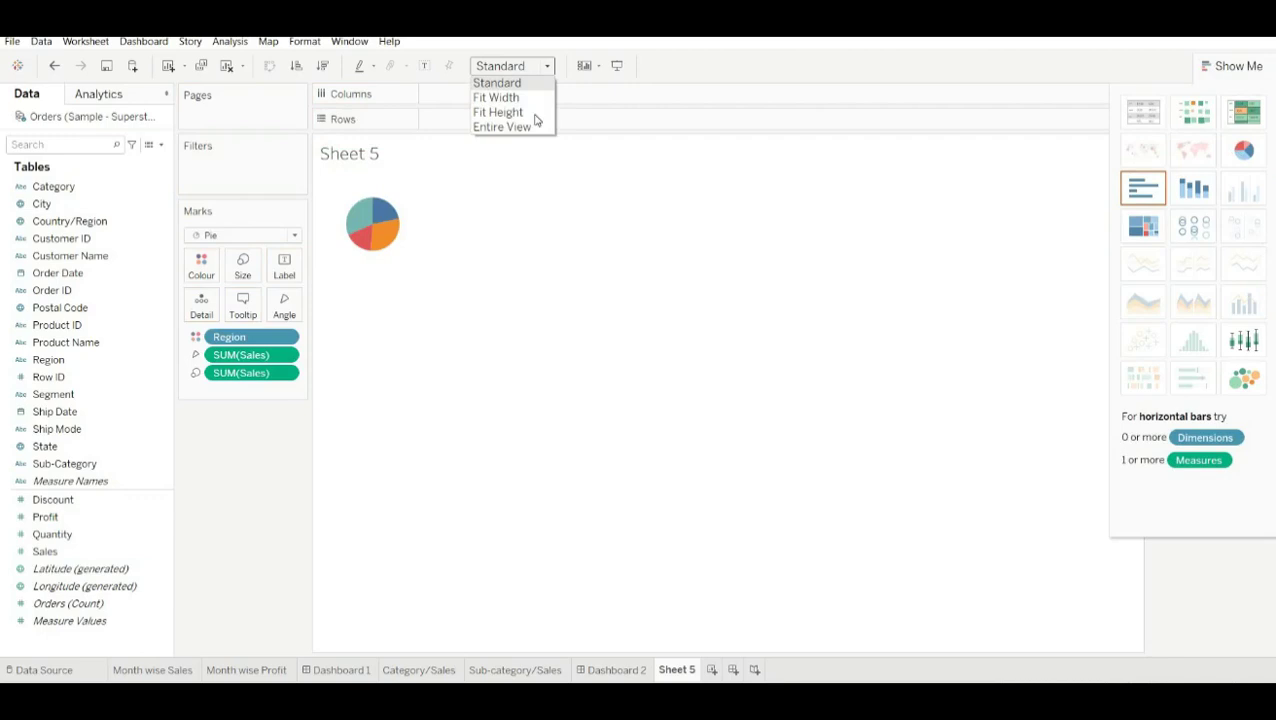
{"action": "left_click", "coordinate": [529, 127]}
{"action": "left_click", "coordinate": [1227, 66]}
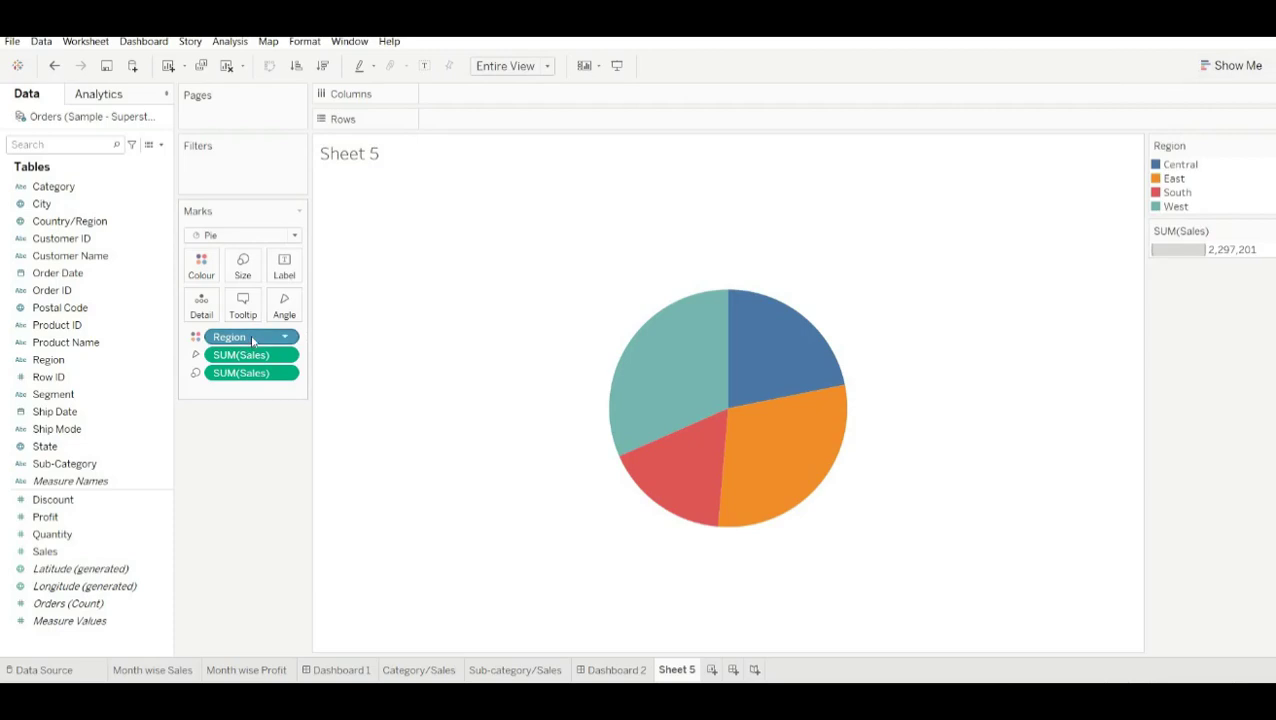
{"action": "left_click_drag", "start_coordinate": [252, 341], "coordinate": [287, 279]}
{"action": "left_click", "coordinate": [196, 558]}
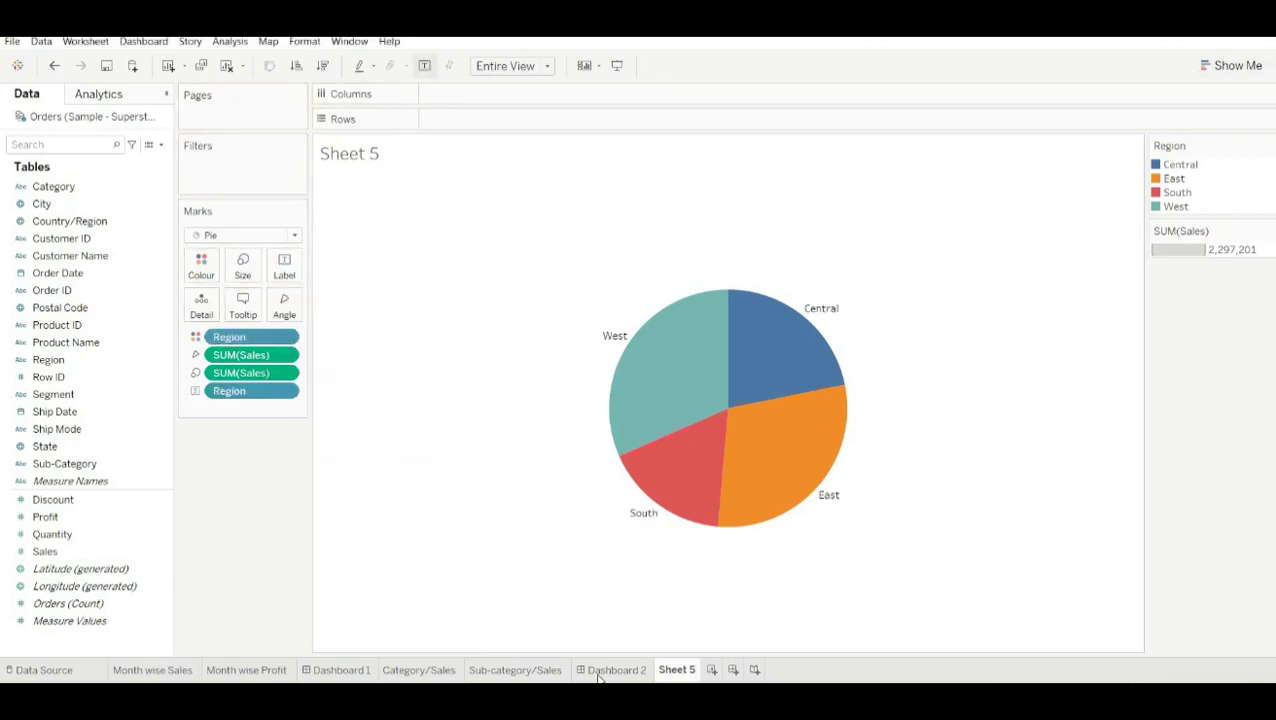
Step: Rename the region pie chart worksheet as "Region/Sales"
{"action": "double_click", "coordinate": [684, 670]}
{"action": "key", "text": "BackSpace"}
{"action": "type", "text": "Region/Sales"}
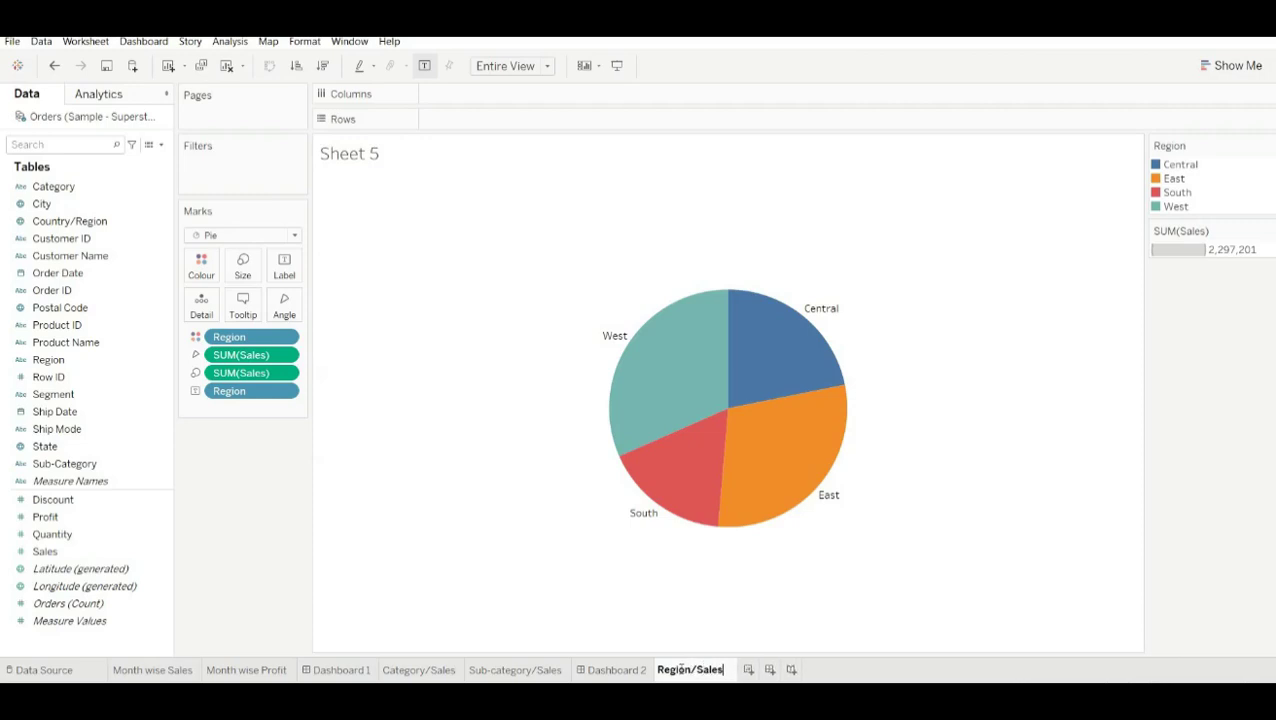
Step: Add another worksheet and build a pie chart of Sales by Segment with Show Me
{"action": "left_click", "coordinate": [748, 669]}
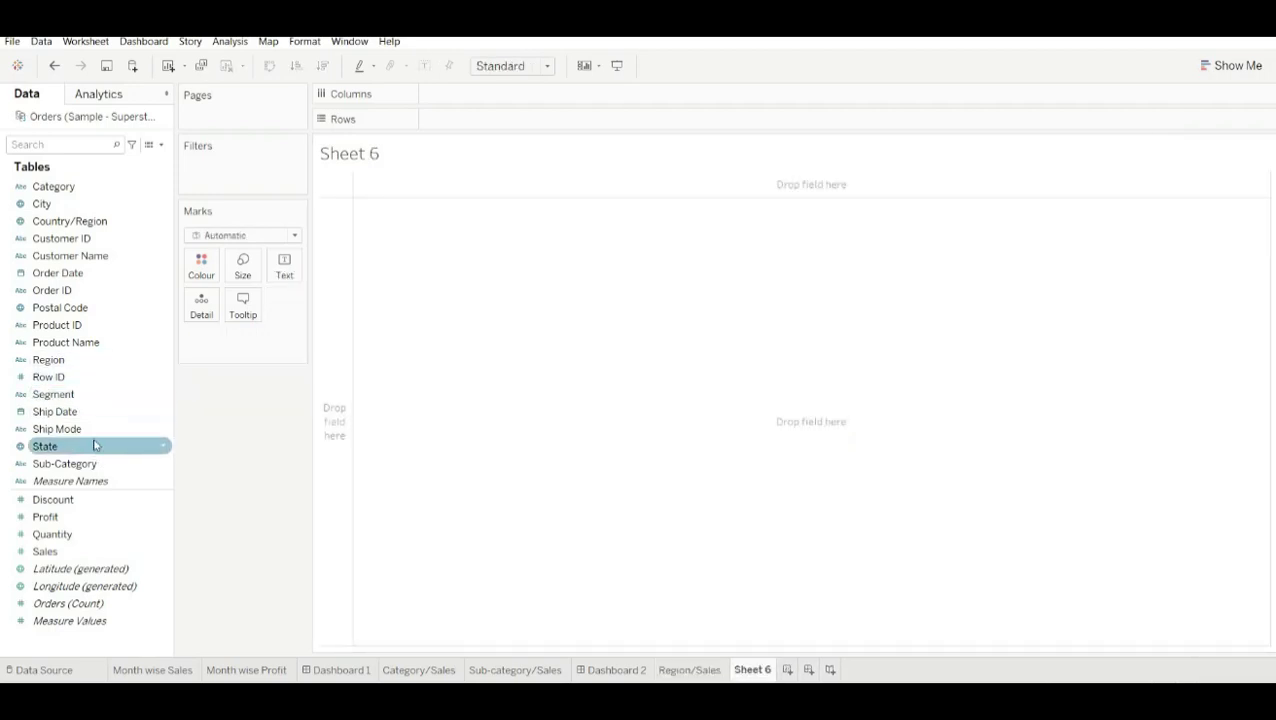
{"action": "left_click_drag", "start_coordinate": [83, 400], "coordinate": [501, 122]}
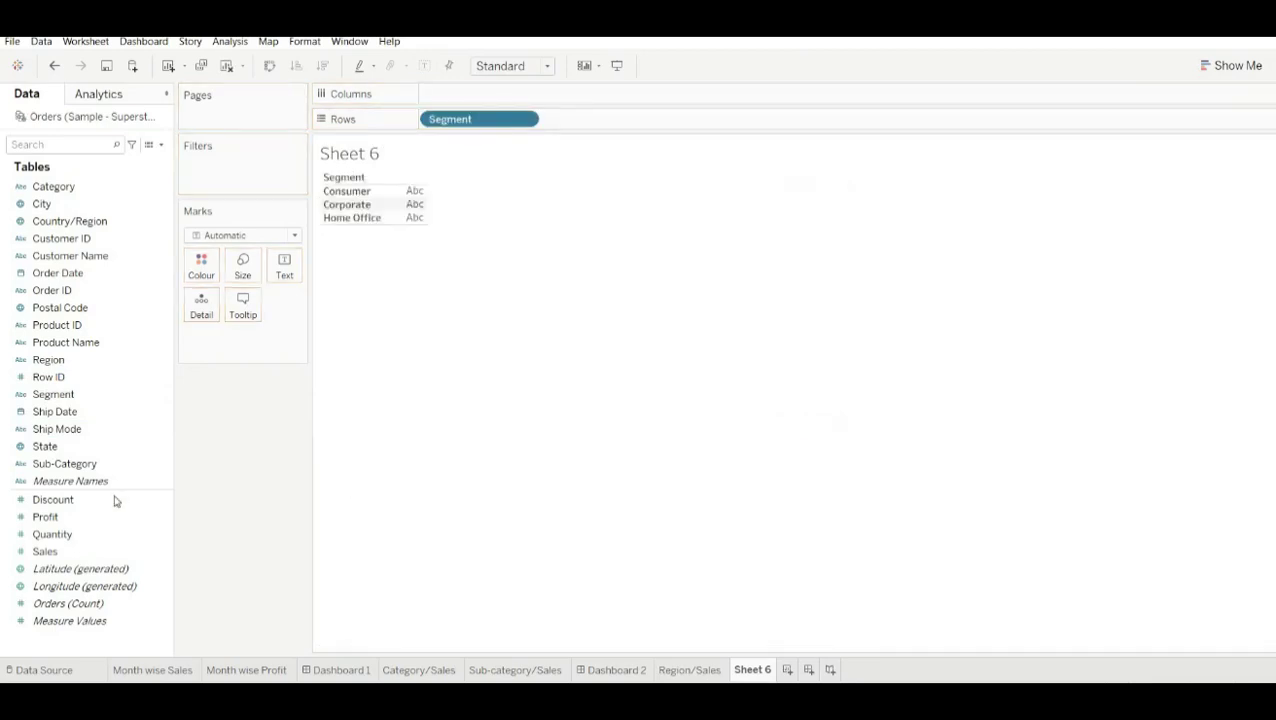
{"action": "left_click_drag", "start_coordinate": [78, 551], "coordinate": [516, 96]}
{"action": "left_click", "coordinate": [1226, 65]}
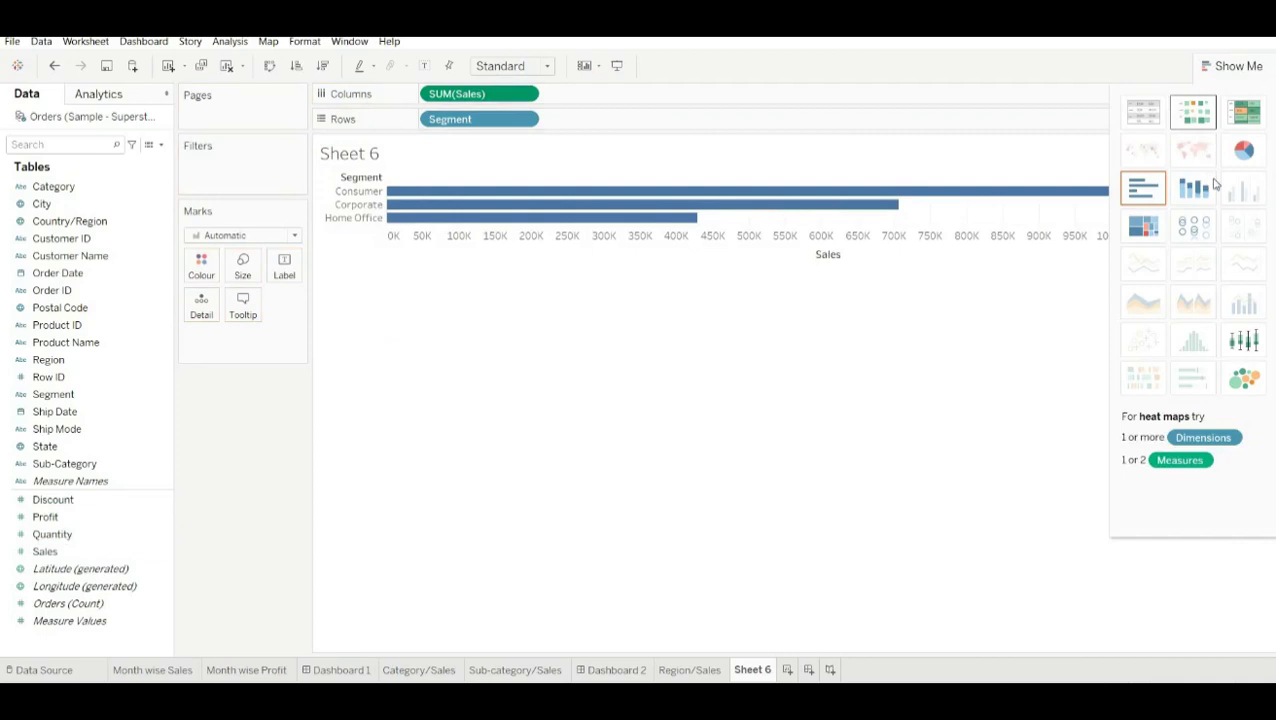
{"action": "left_click", "coordinate": [1243, 150]}
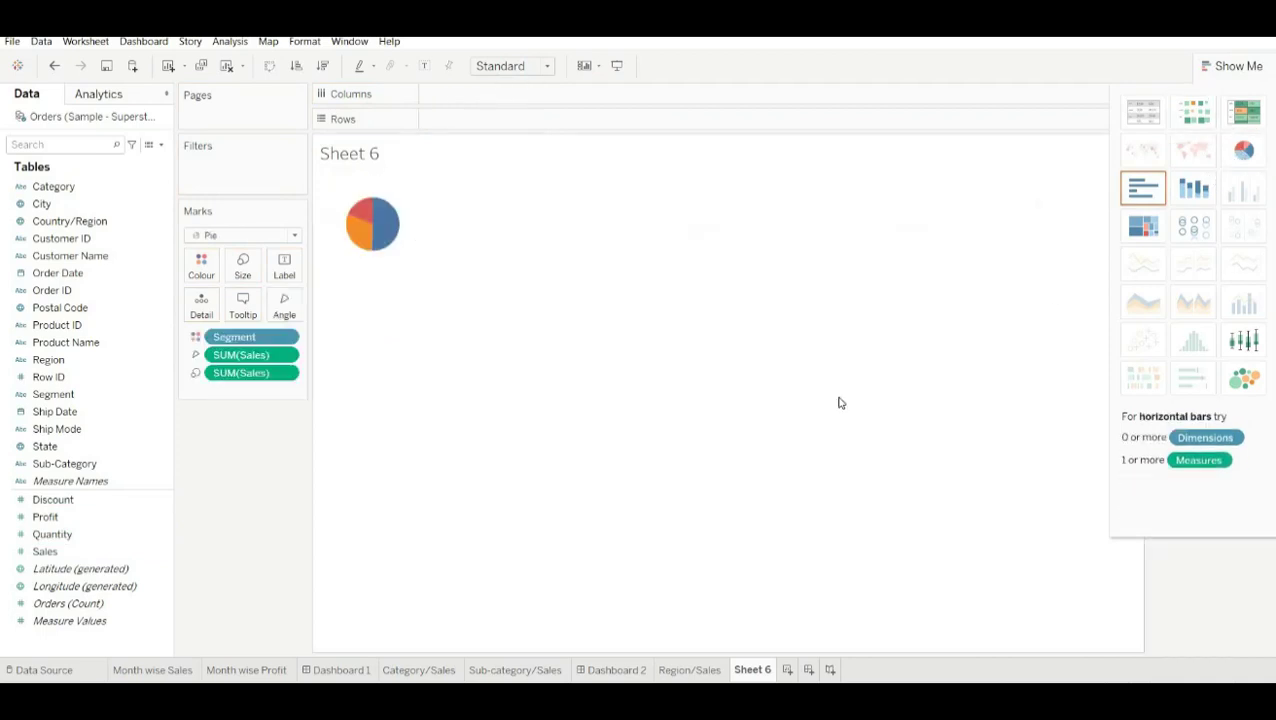
{"action": "left_click", "coordinate": [1237, 65]}
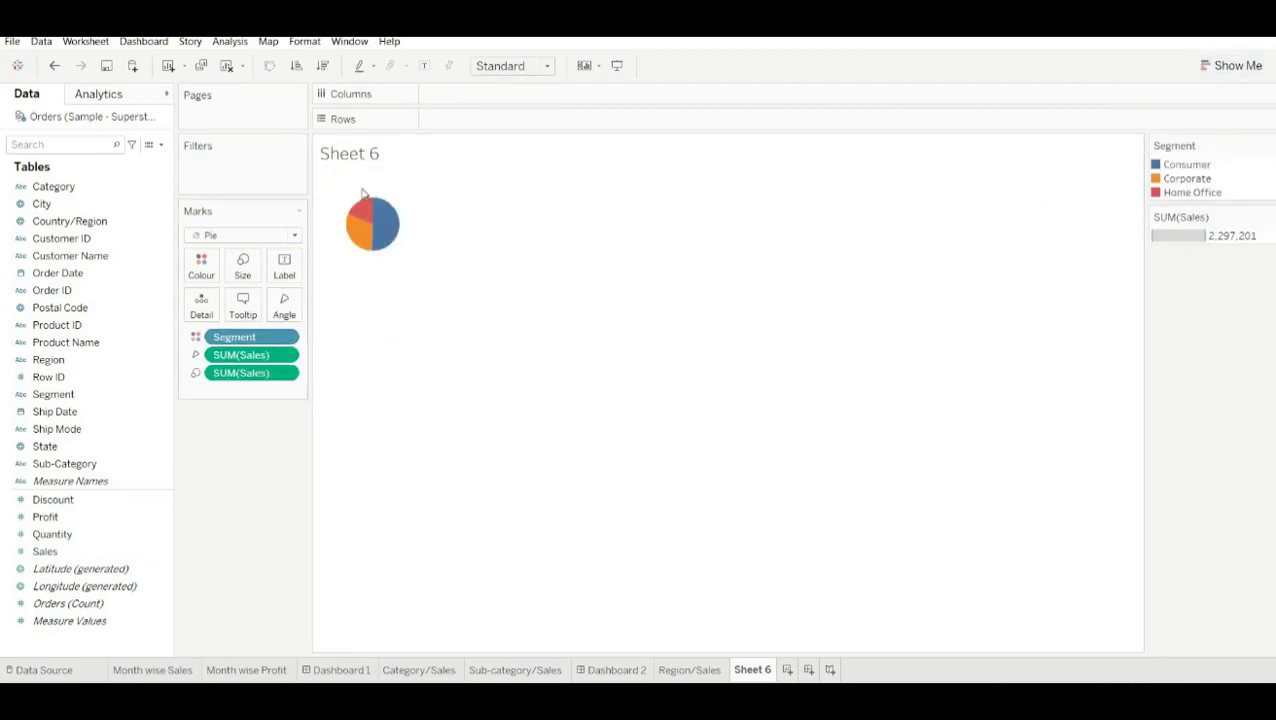
Step: Fit the segment pie chart to Entire View and label its slices with Segment
{"action": "left_click", "coordinate": [551, 65]}
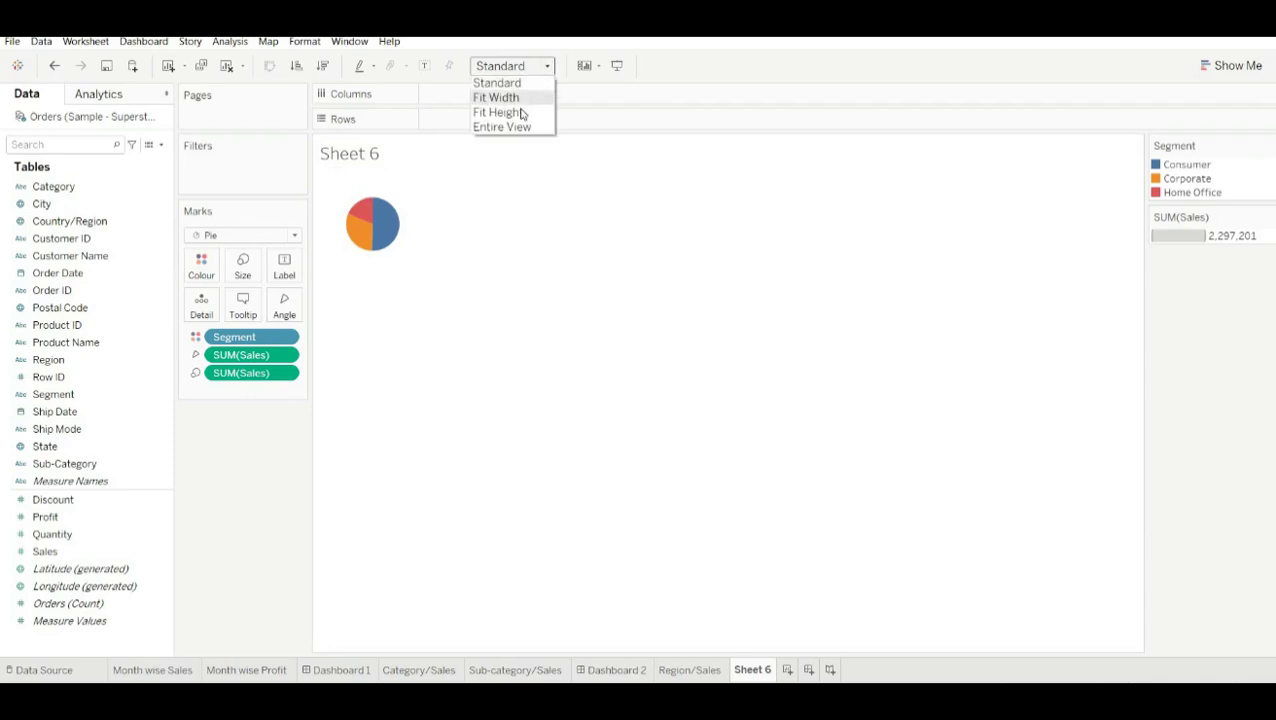
{"action": "left_click", "coordinate": [515, 126]}
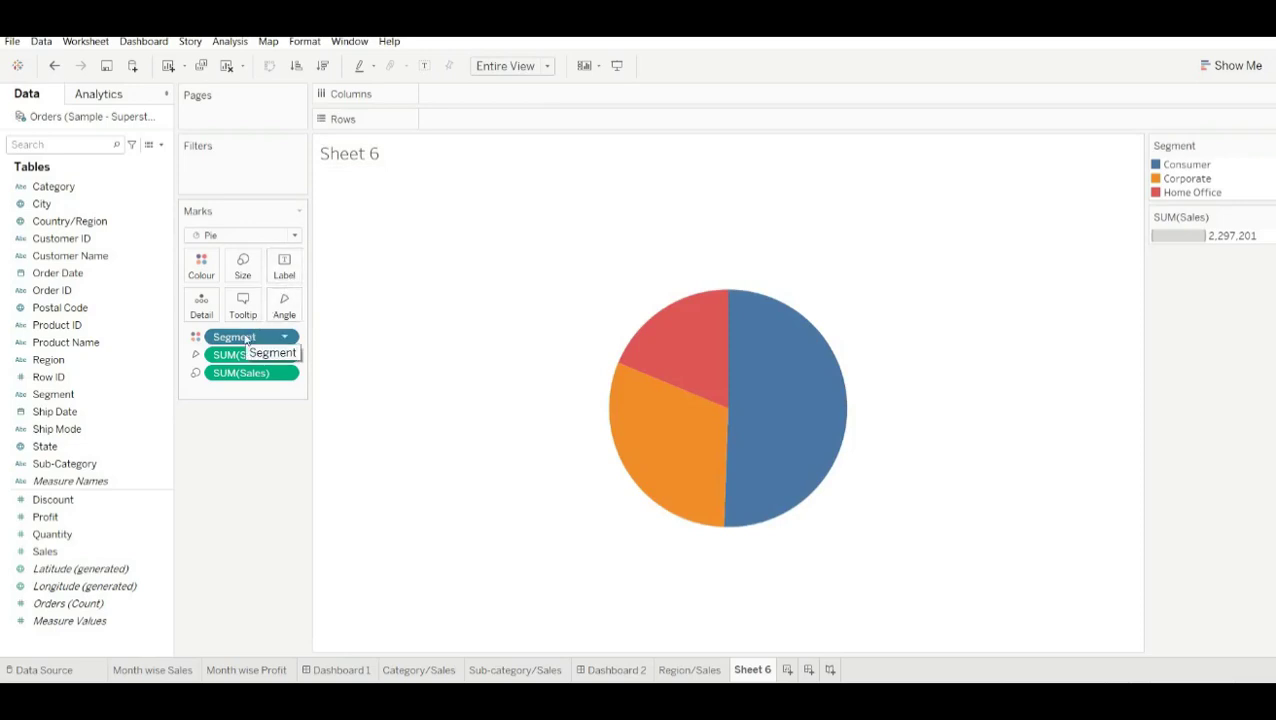
{"action": "left_click_drag", "start_coordinate": [245, 340], "coordinate": [284, 270]}
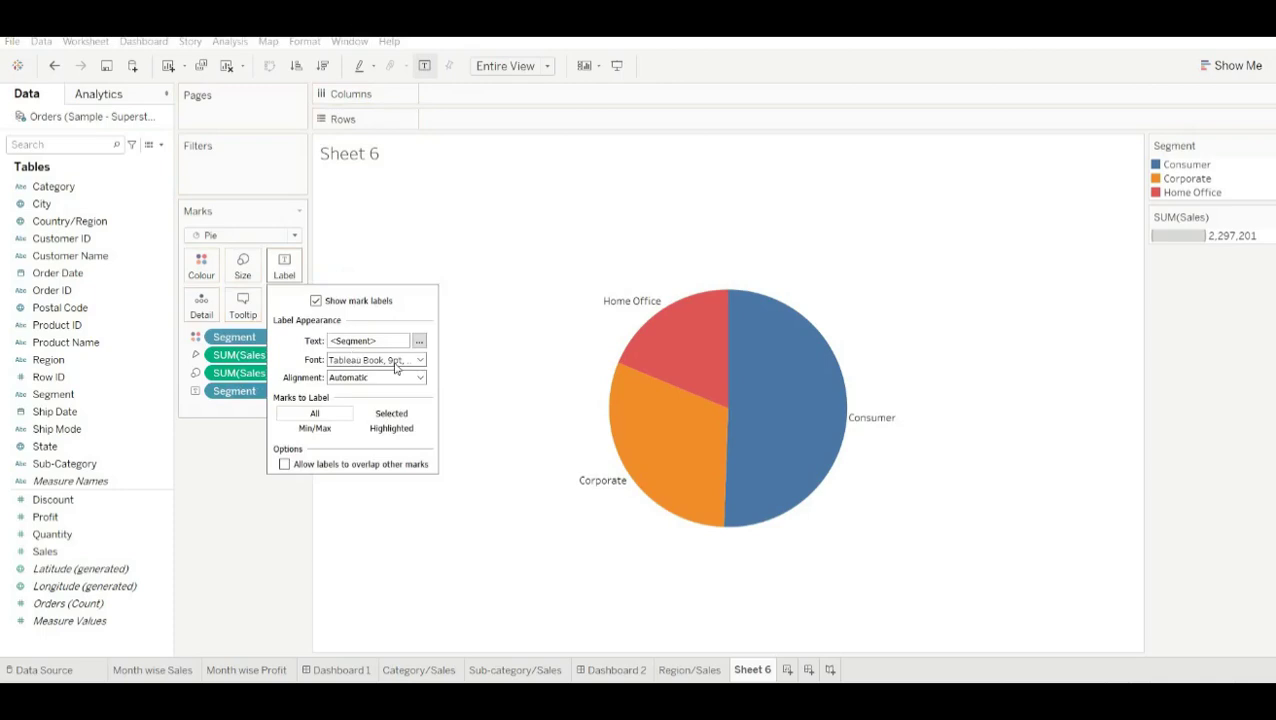
{"action": "left_click", "coordinate": [273, 509]}
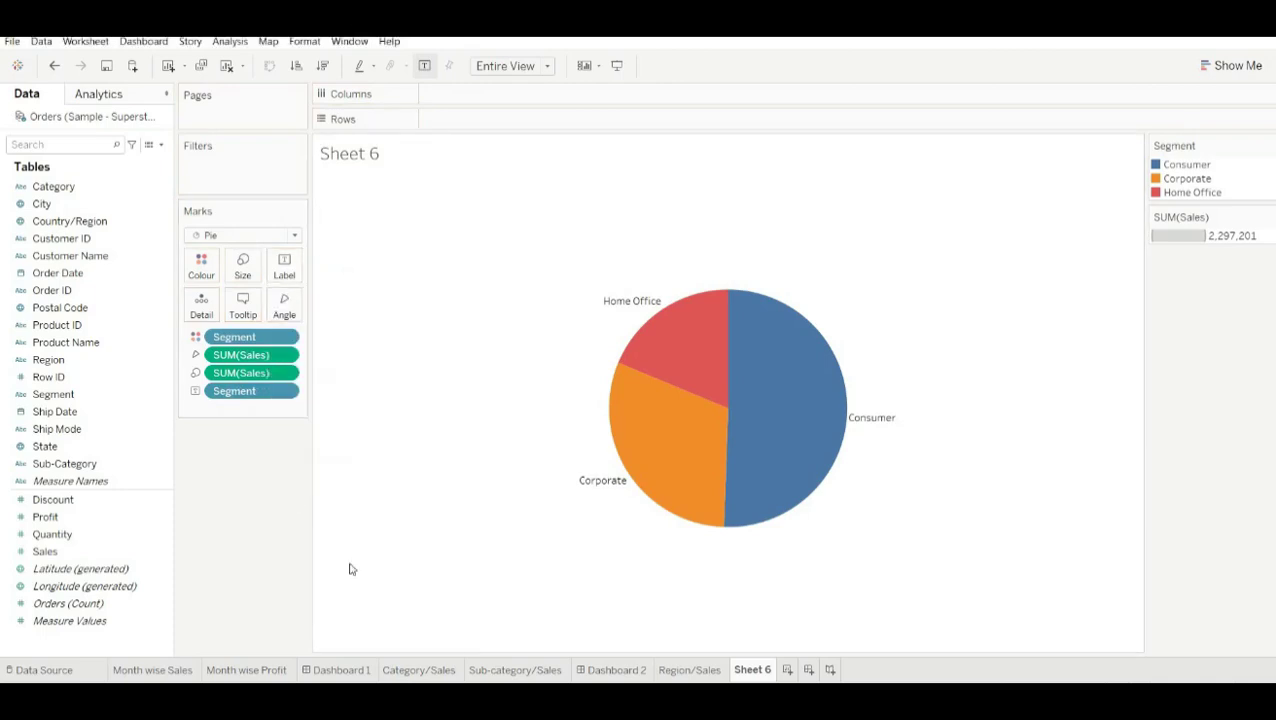
Step: Rename the segment pie chart worksheet as "Segment/Sales"
{"action": "double_click", "coordinate": [753, 670]}
{"action": "key", "text": "BackSpace"}
{"action": "type", "text": "Segment/S"}
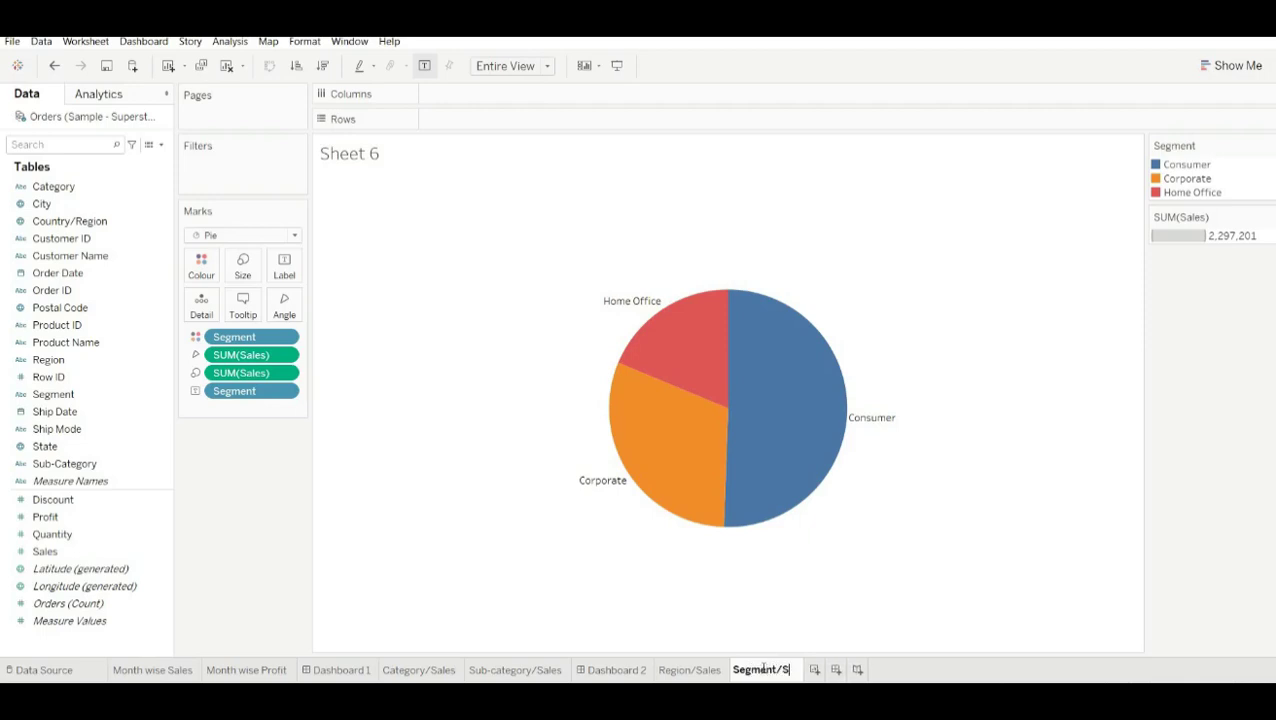
{"action": "type", "text": "ales"}
{"action": "left_click", "coordinate": [855, 669]}
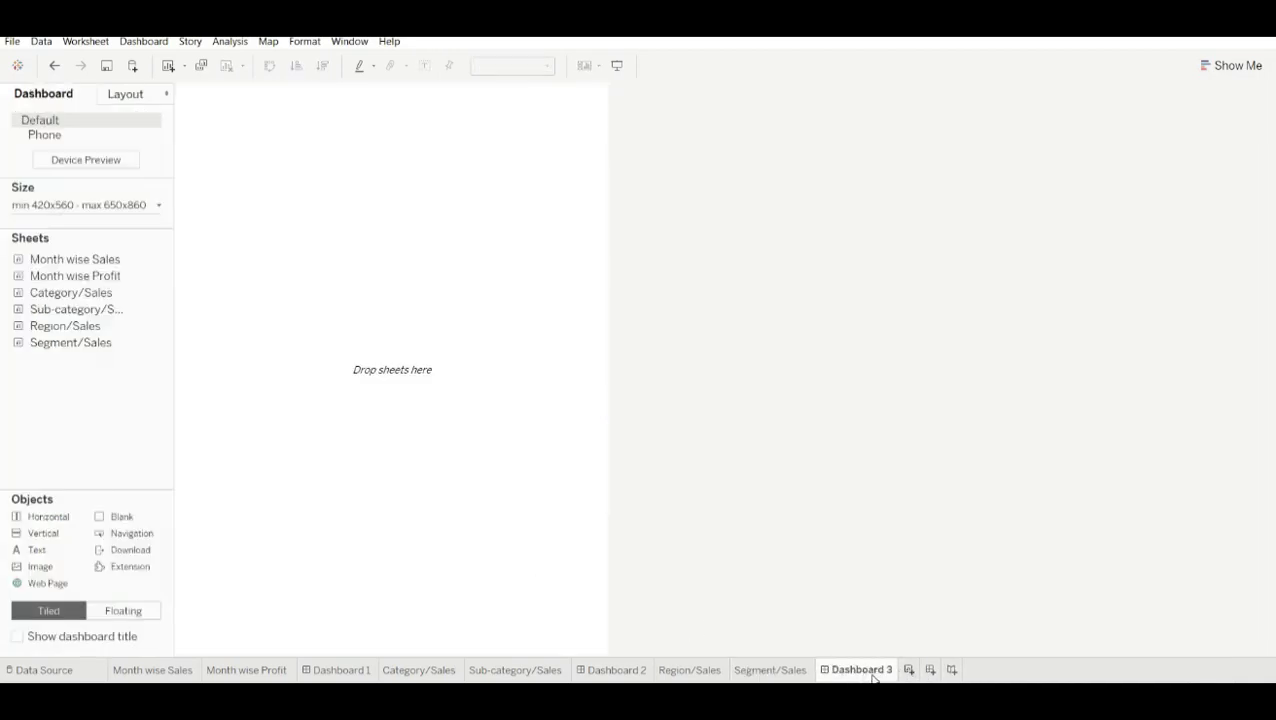
{"action": "right_click", "coordinate": [871, 678]}
{"action": "left_click", "coordinate": [933, 527]}
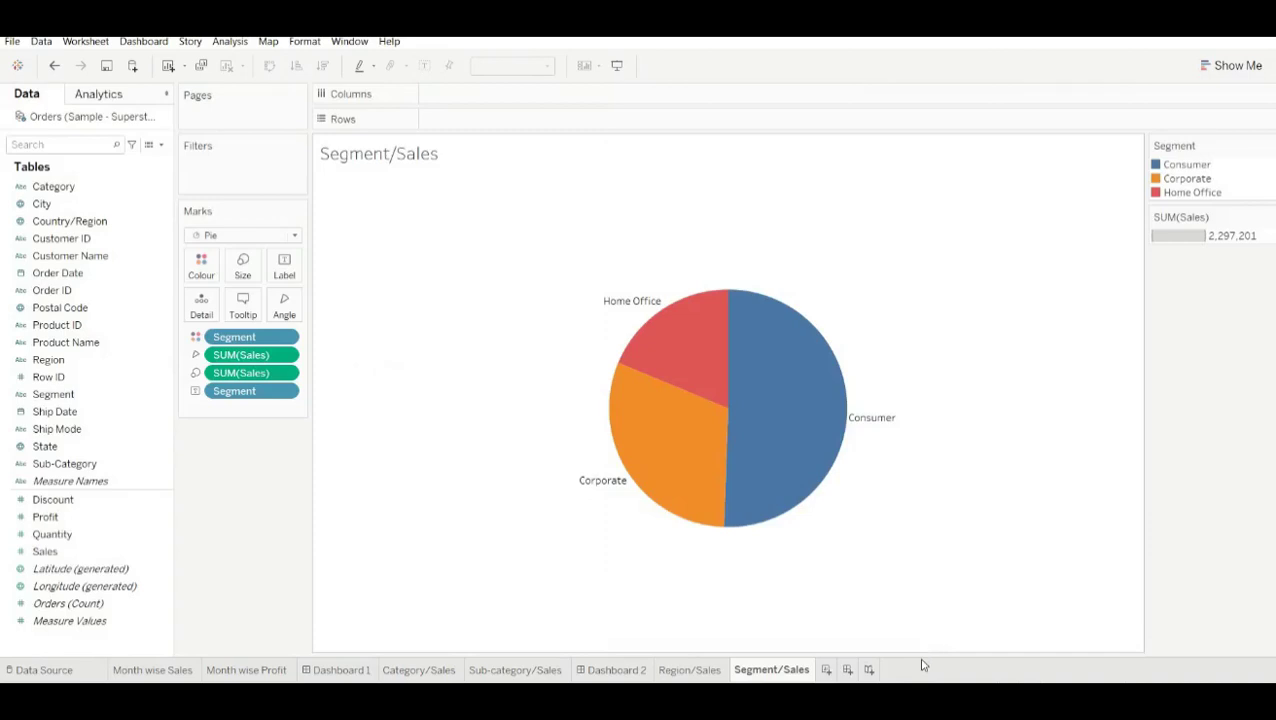
Step: On a new worksheet, create a calculated field named "Region Button" containing the string "Region"
{"action": "left_click", "coordinate": [826, 670]}
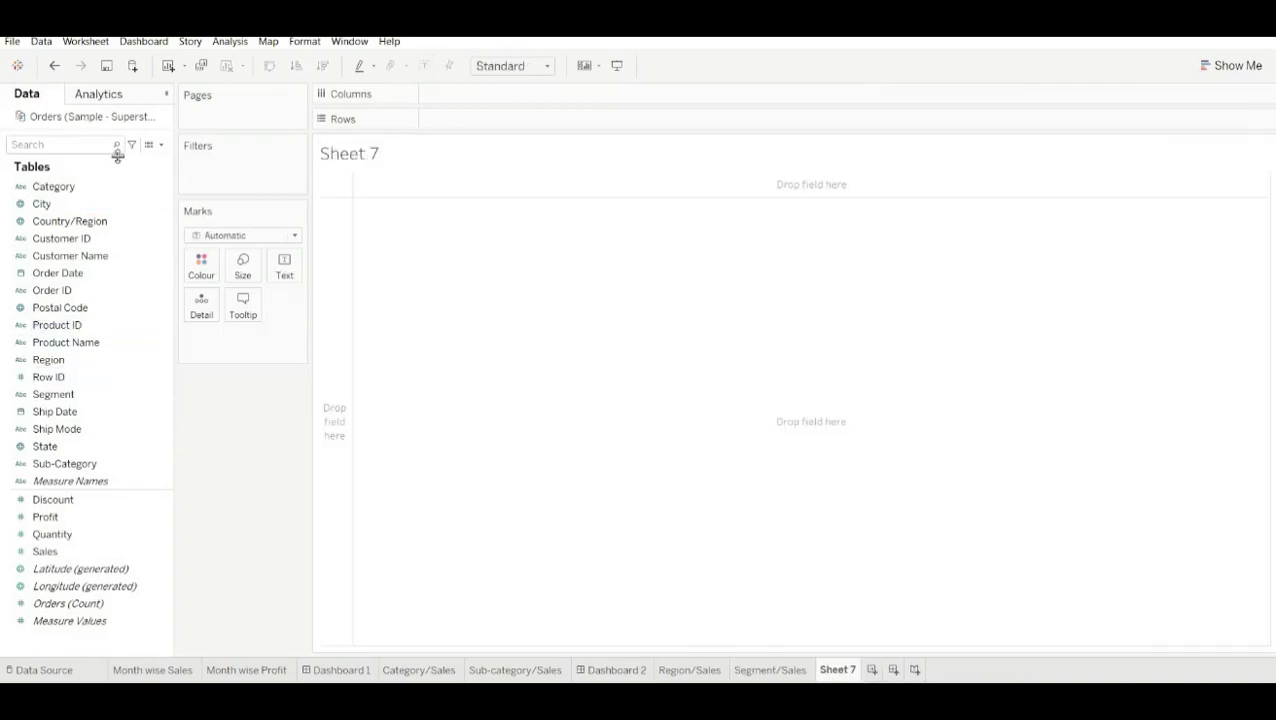
{"action": "left_click", "coordinate": [161, 145]}
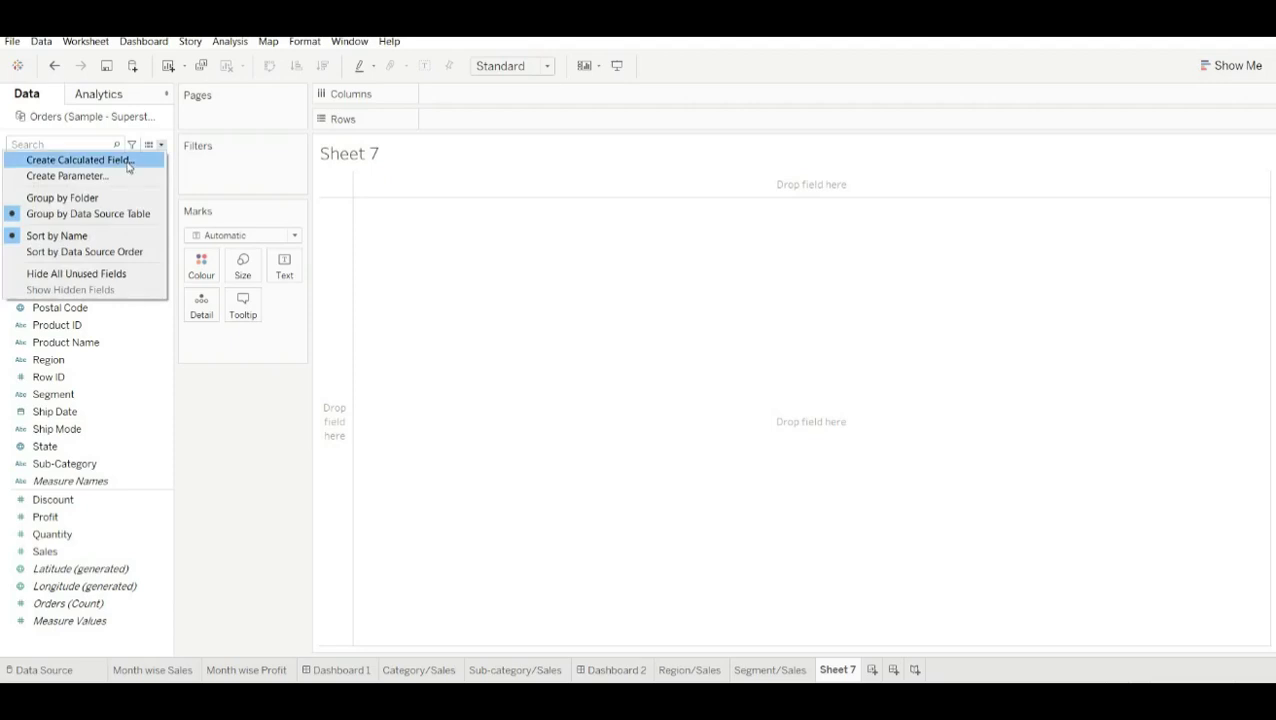
{"action": "key", "text": "Return"}
{"action": "key", "text": "BackSpace"}
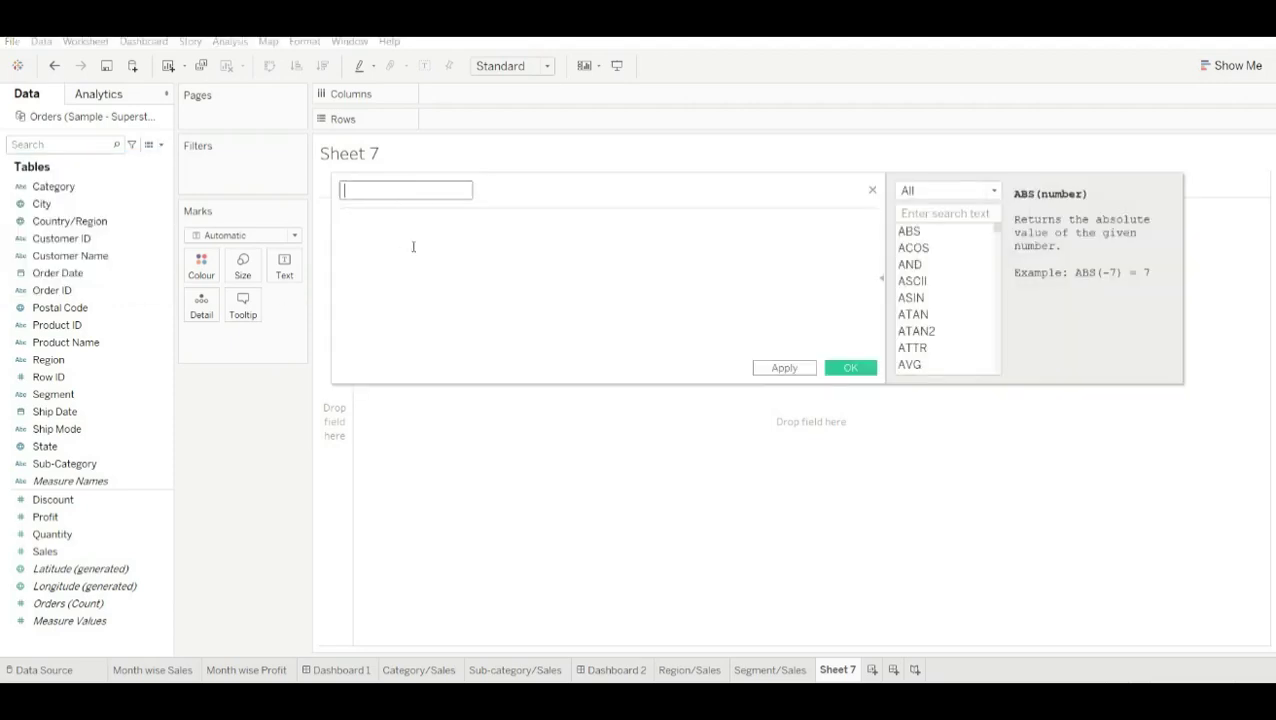
{"action": "type", "text": "Region Button"}
{"action": "left_click", "coordinate": [399, 243]}
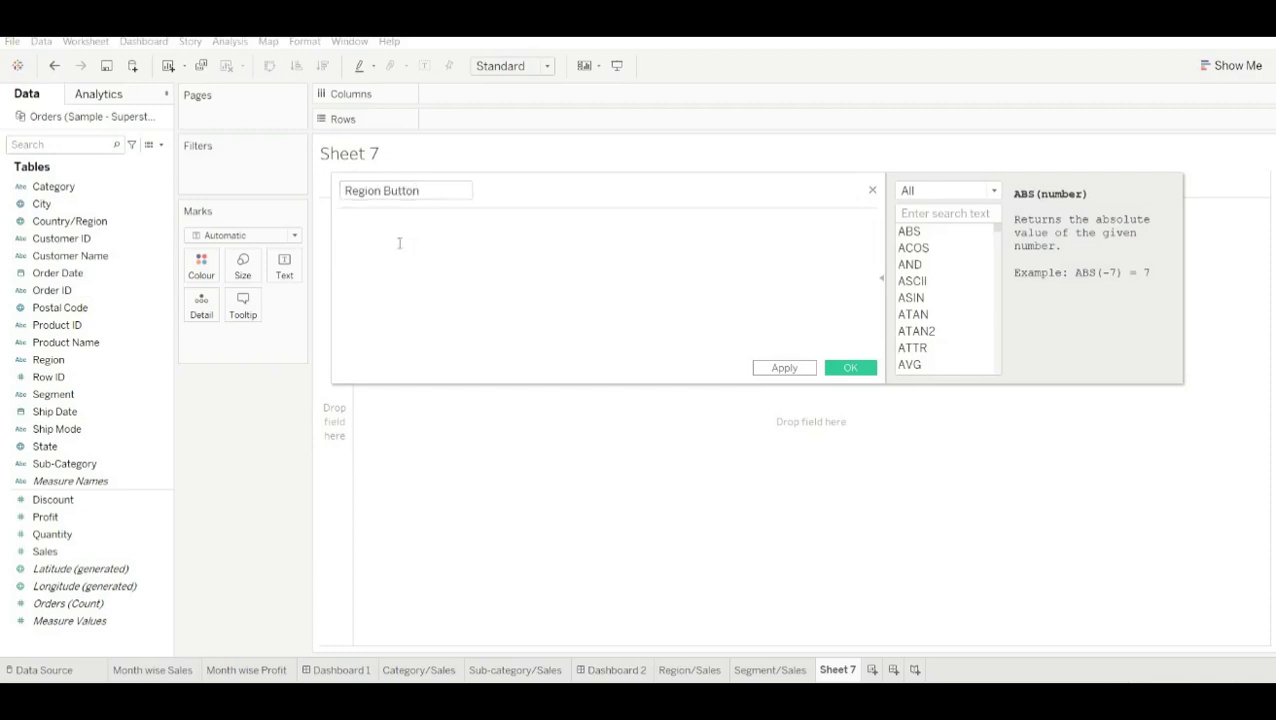
{"action": "type", "text": "\"Region"}
{"action": "left_click", "coordinate": [849, 364]}
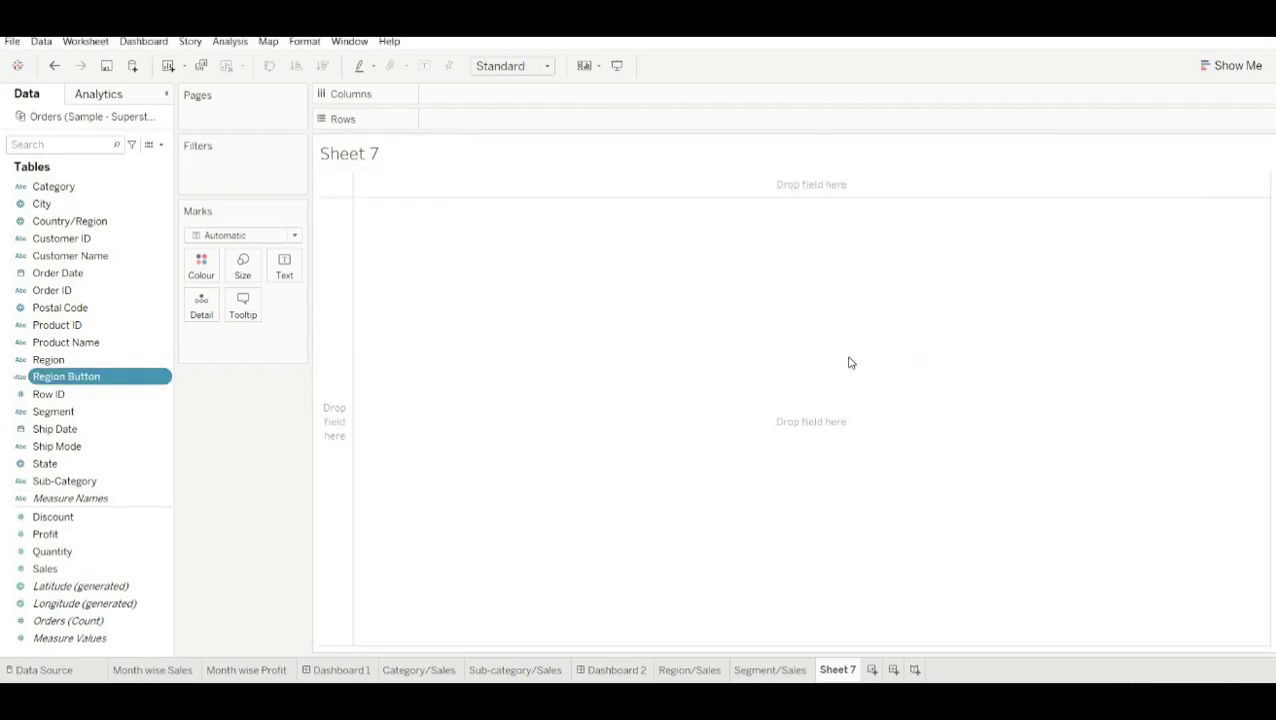
Step: Create a calculated field named "Segment Button" containing the string "Segment"
{"action": "left_click", "coordinate": [161, 145]}
{"action": "left_click", "coordinate": [80, 160]}
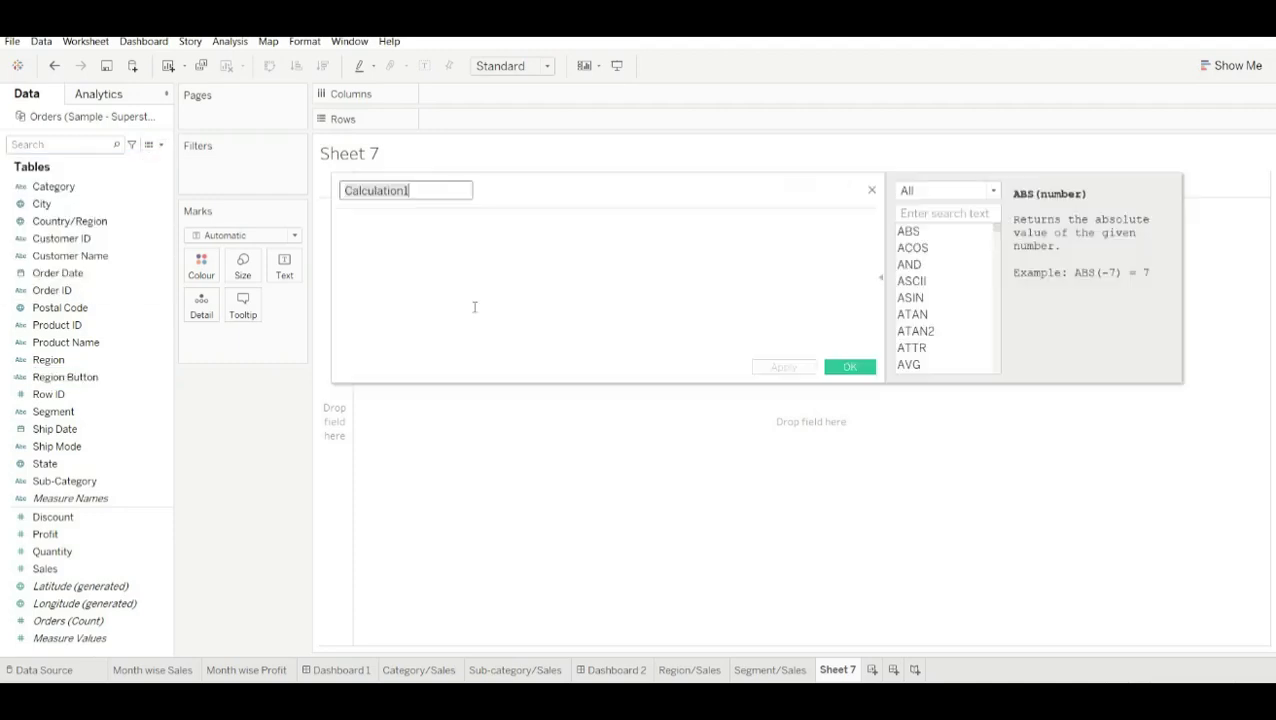
{"action": "key", "text": "BackSpace"}
{"action": "type", "text": "S"}
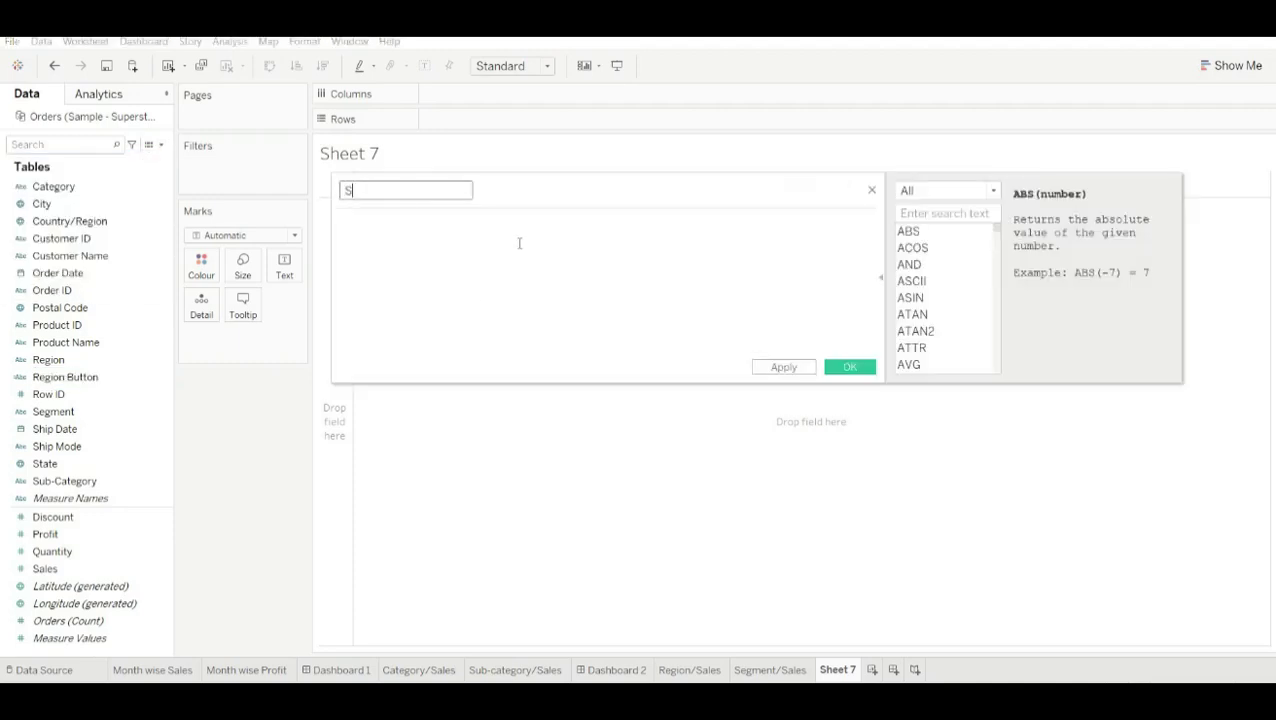
{"action": "type", "text": "egment Button"}
{"action": "left_click", "coordinate": [426, 222]}
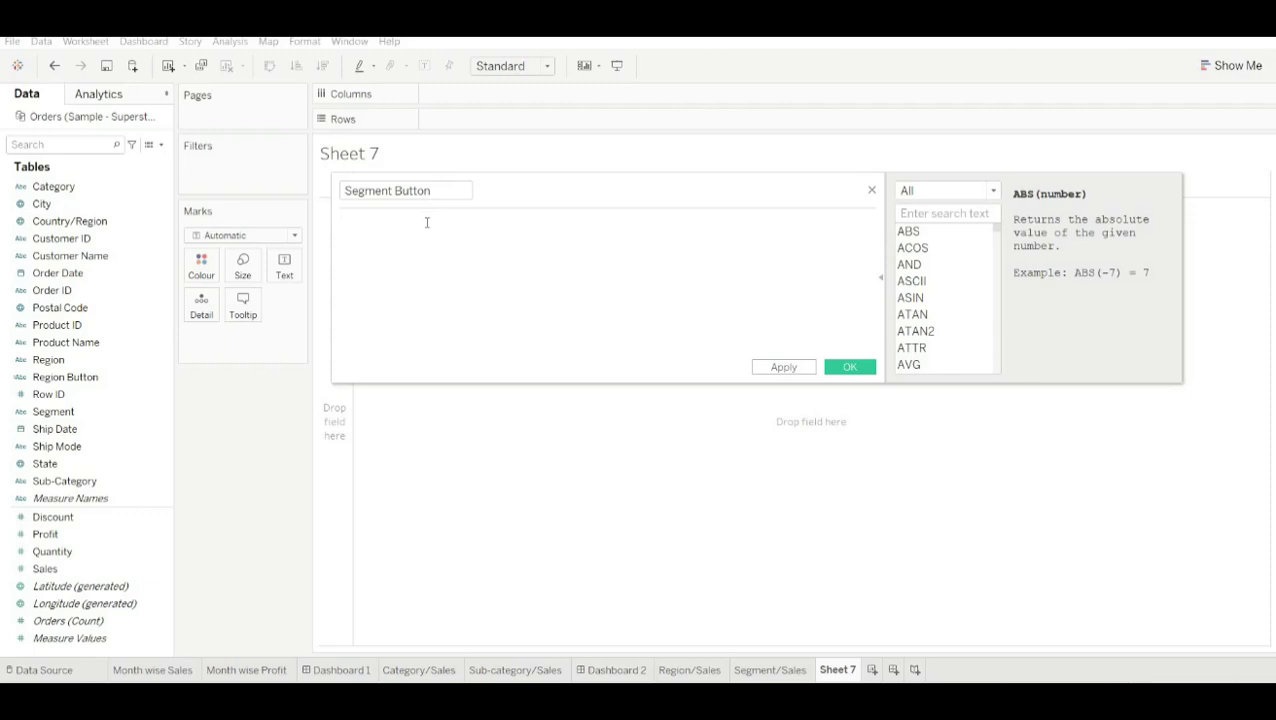
{"action": "type", "text": "\""}
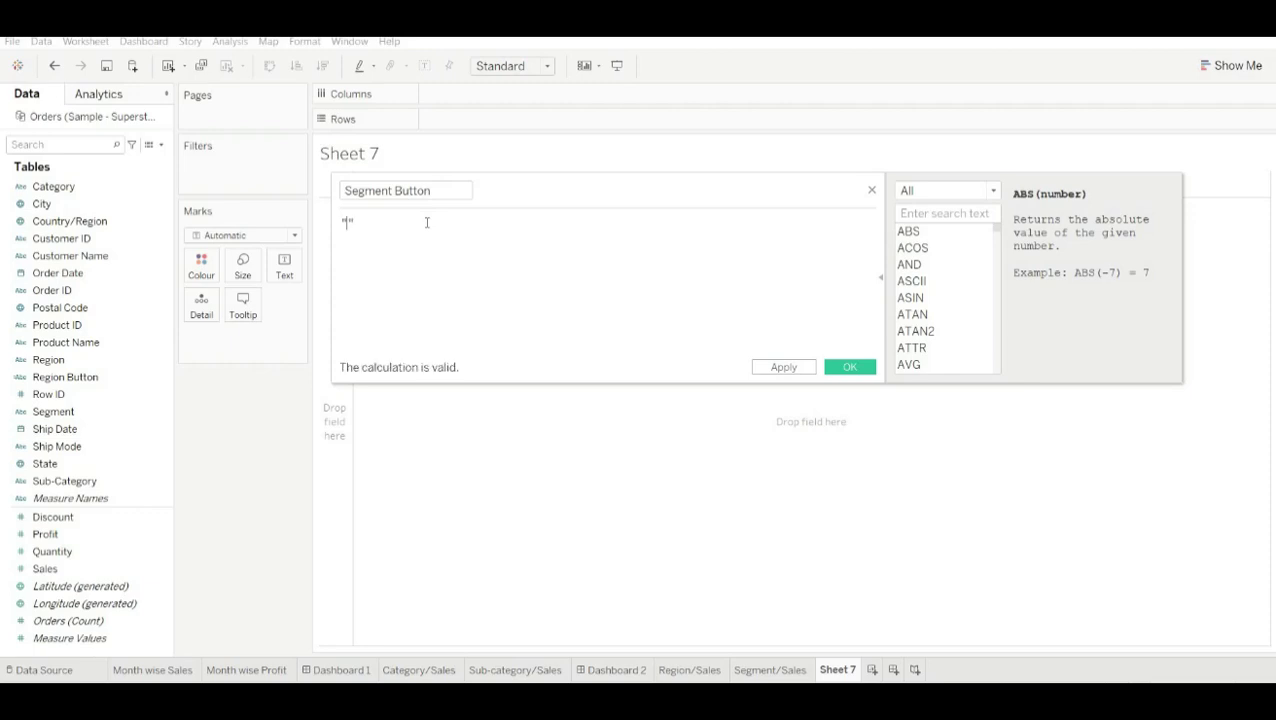
{"action": "type", "text": "Segm"}
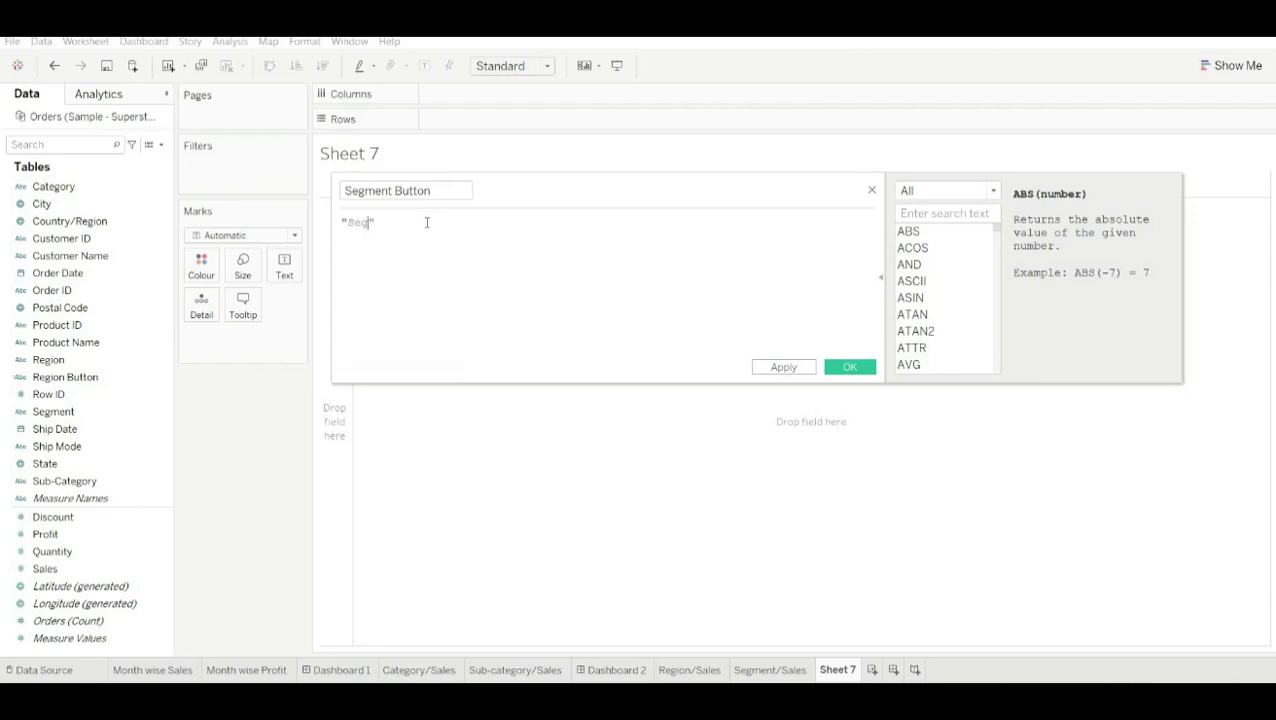
{"action": "type", "text": "ent"}
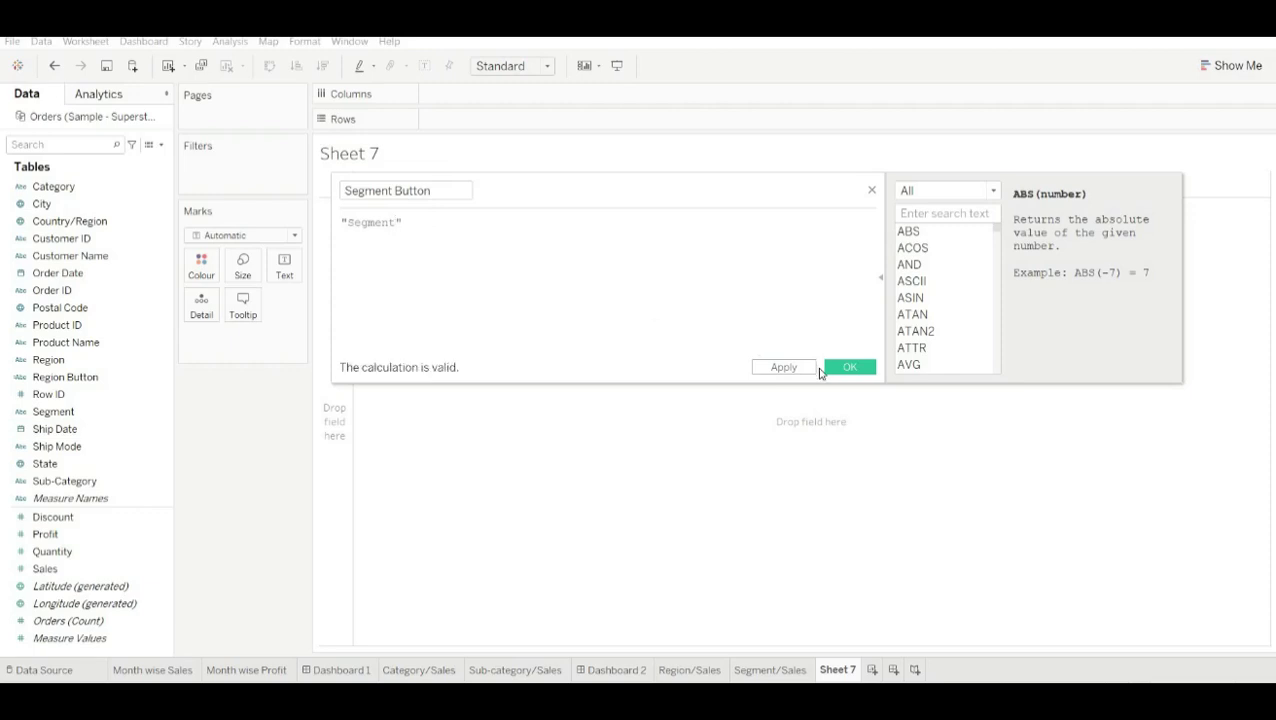
{"action": "left_click", "coordinate": [850, 366]}
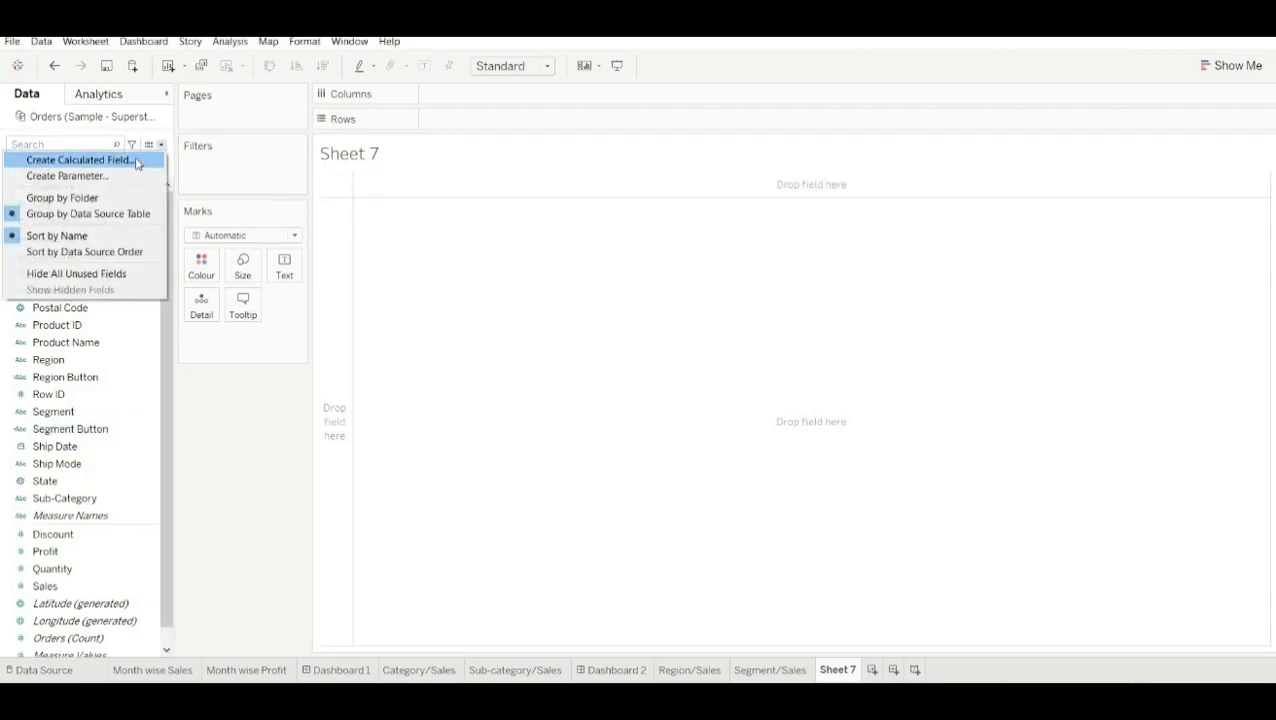
Step: Create a calculated field named "Zero" with the value 0
{"action": "left_click", "coordinate": [133, 160]}
{"action": "key", "text": "BackSpace"}
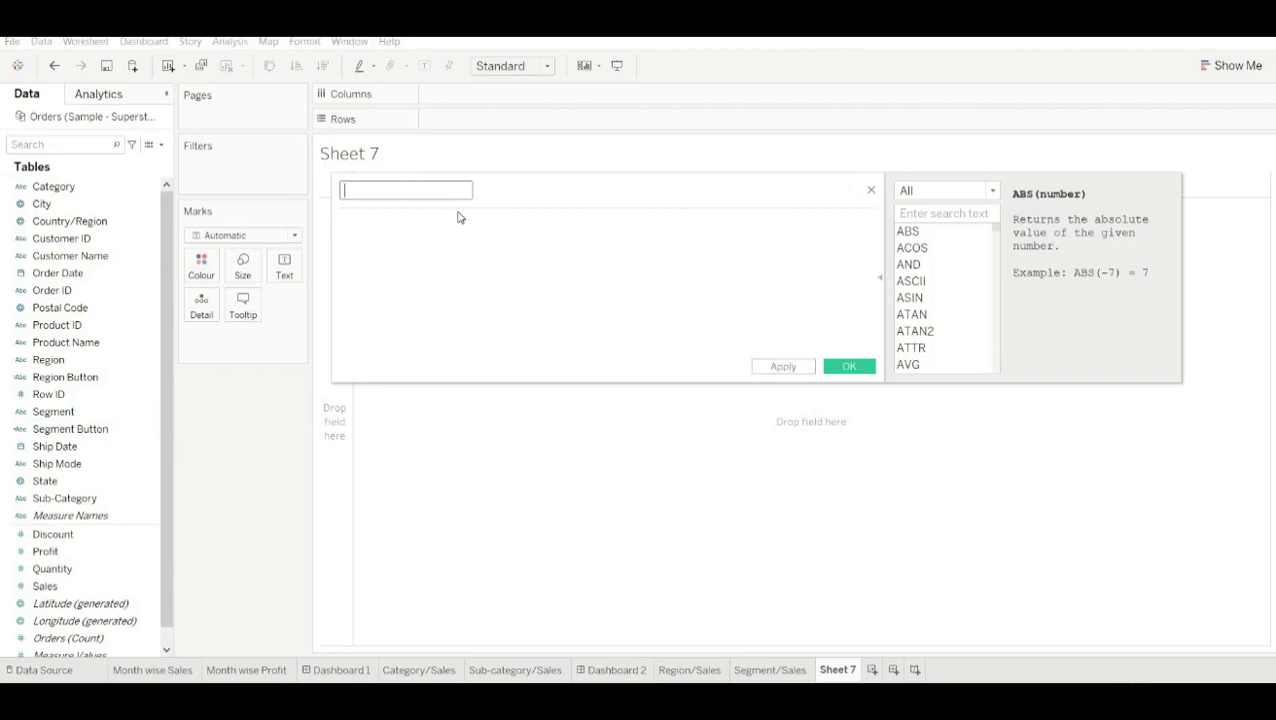
{"action": "left_click", "coordinate": [428, 231]}
{"action": "left_click", "coordinate": [849, 366]}
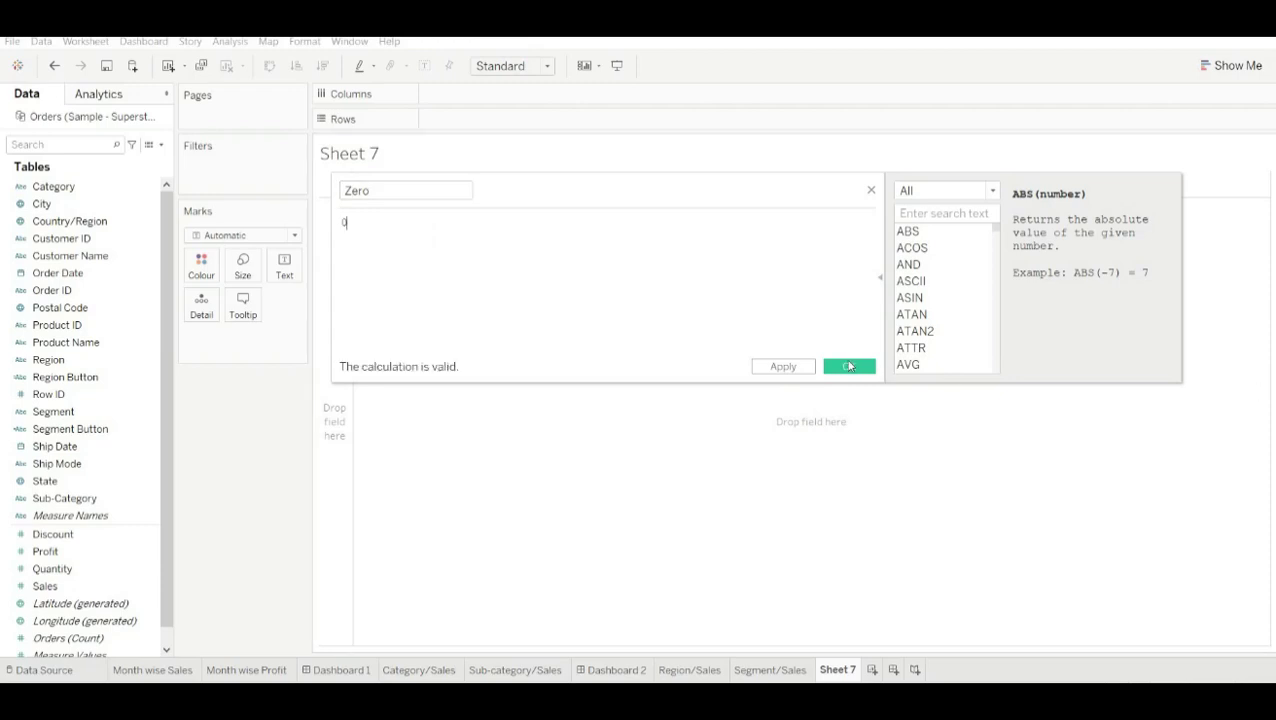
Step: Create a calculated field named "One" with the value 1, and convert the One and Zero fields to dimensions
{"action": "left_click", "coordinate": [161, 145]}
{"action": "left_click", "coordinate": [136, 162]}
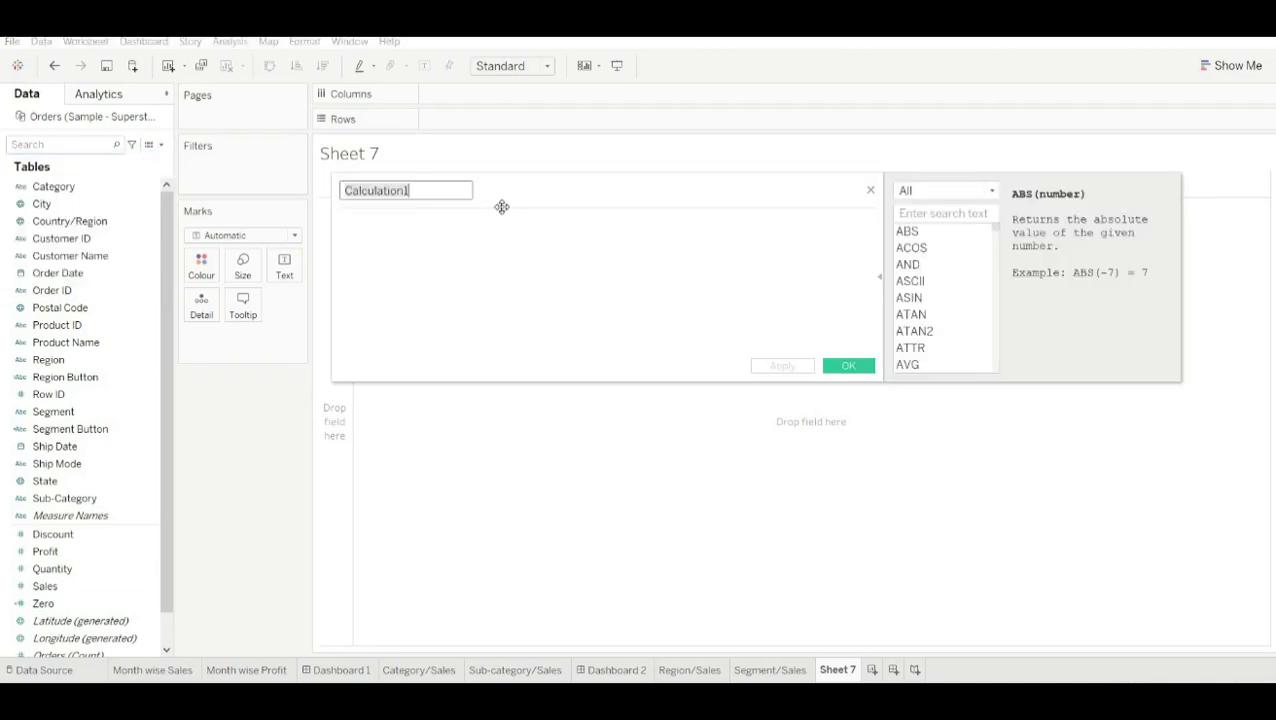
{"action": "key", "text": "BackSpace"}
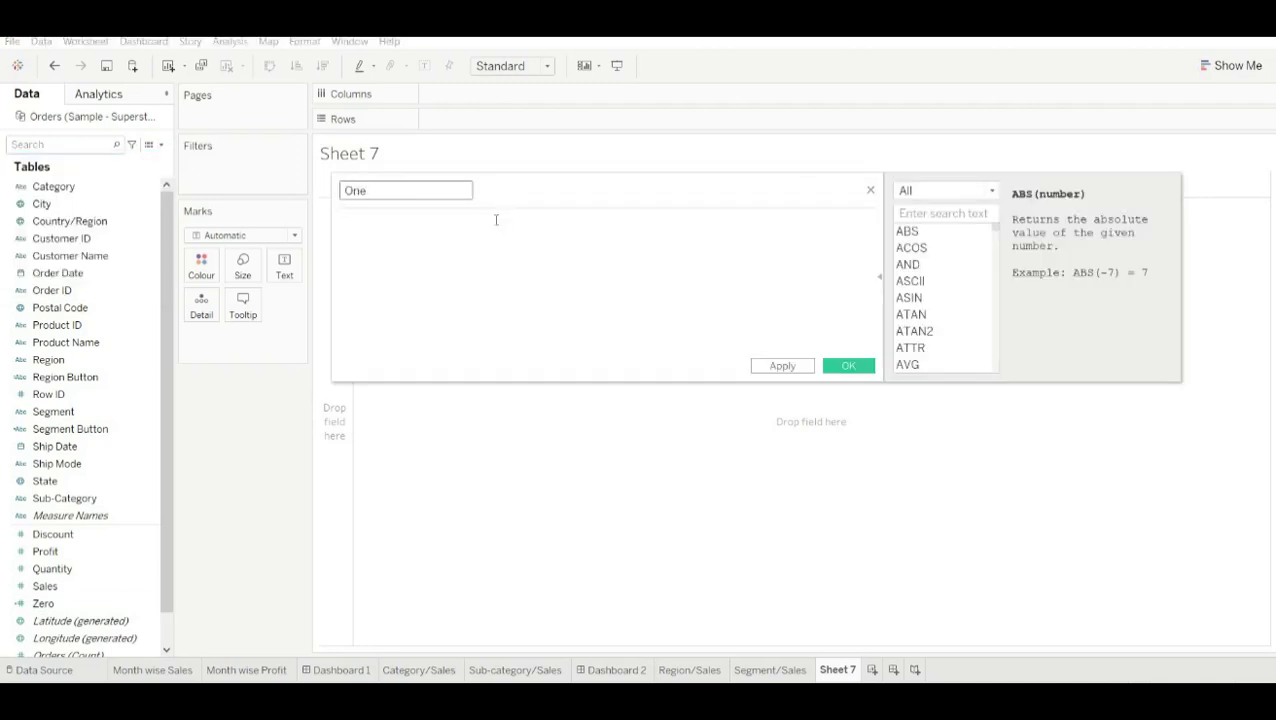
{"action": "left_click", "coordinate": [461, 232]}
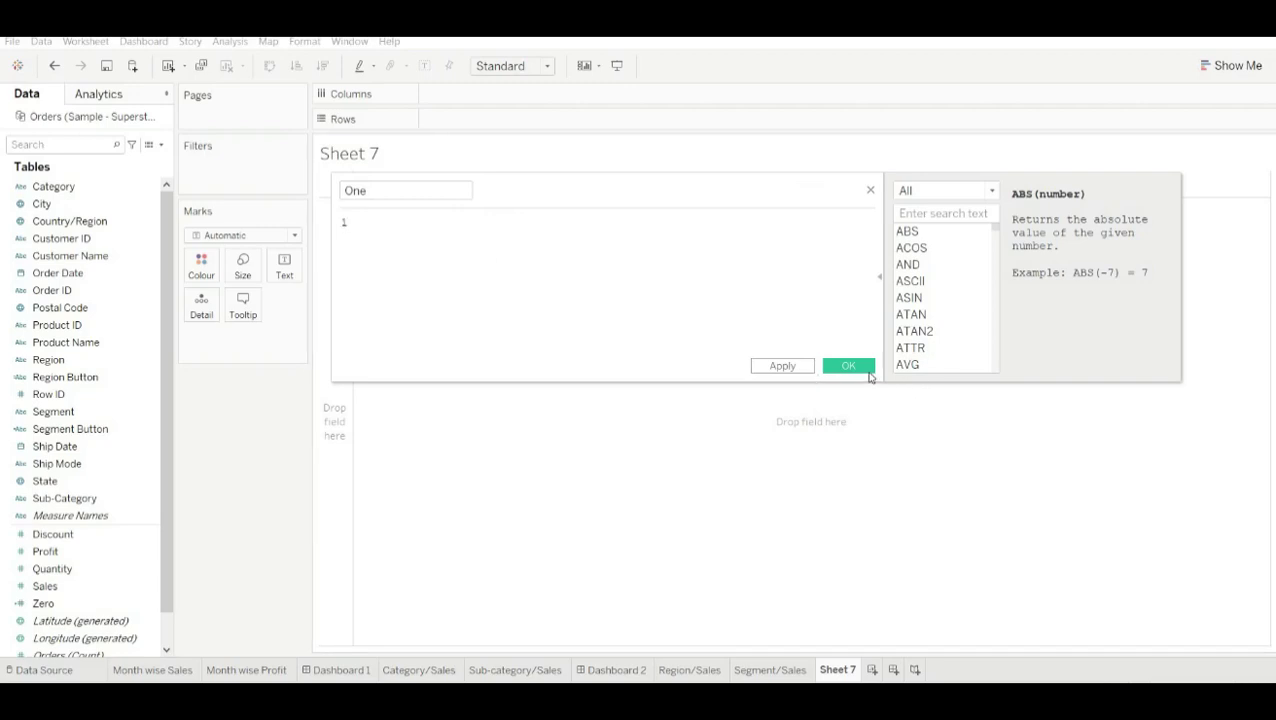
{"action": "left_click", "coordinate": [858, 370]}
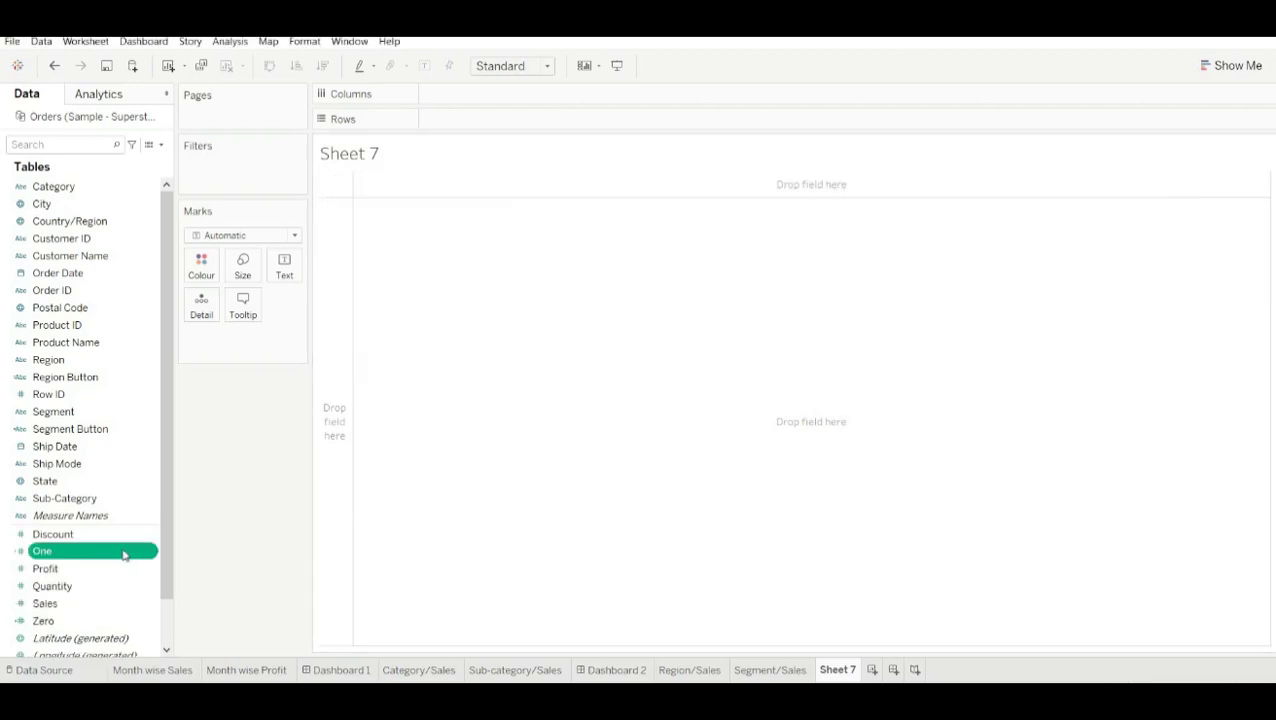
{"action": "left_click_drag", "start_coordinate": [110, 558], "coordinate": [110, 513]}
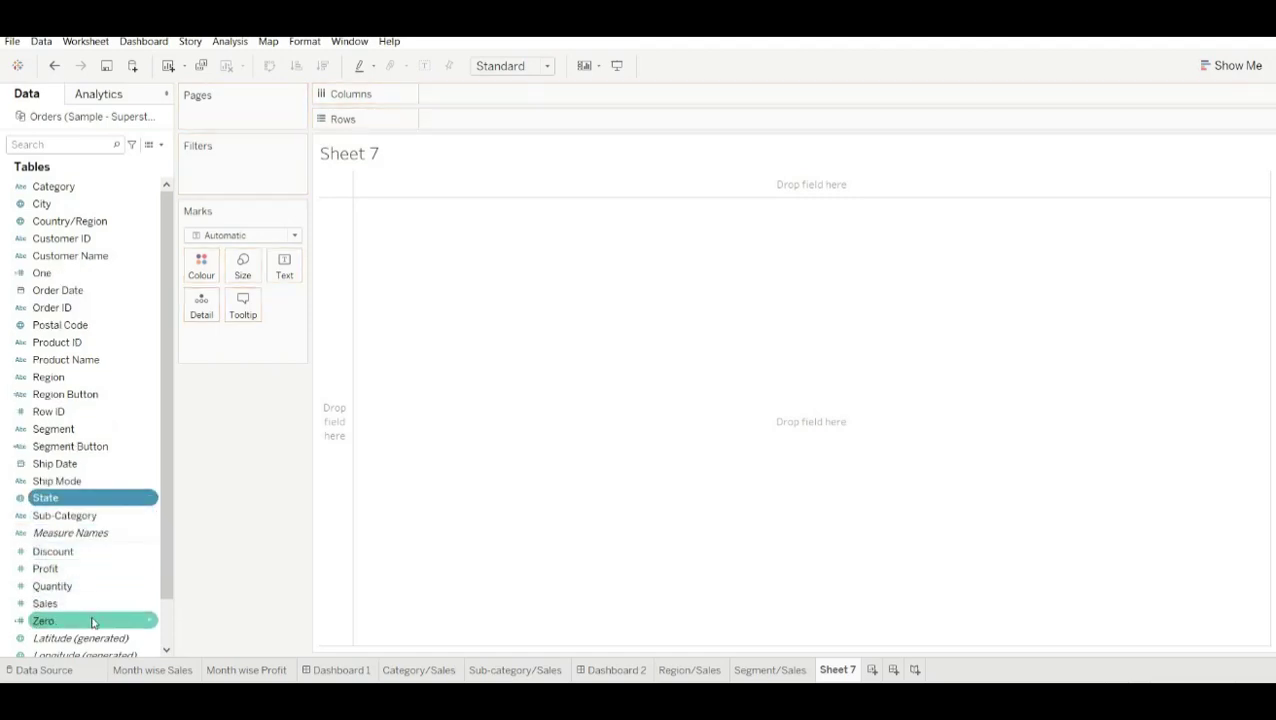
{"action": "left_click_drag", "start_coordinate": [97, 617], "coordinate": [102, 506]}
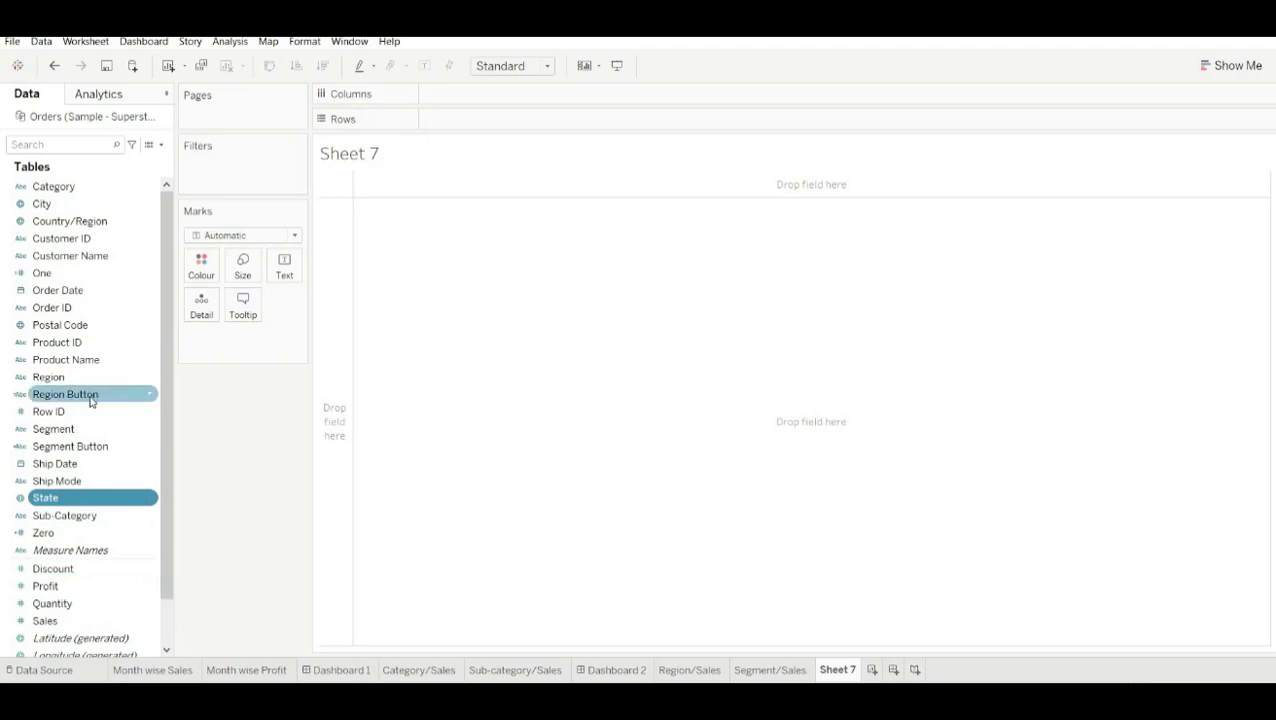
Step: Add Region Button to the marks as text, with Zero and One as detail
{"action": "left_click_drag", "start_coordinate": [91, 401], "coordinate": [289, 269]}
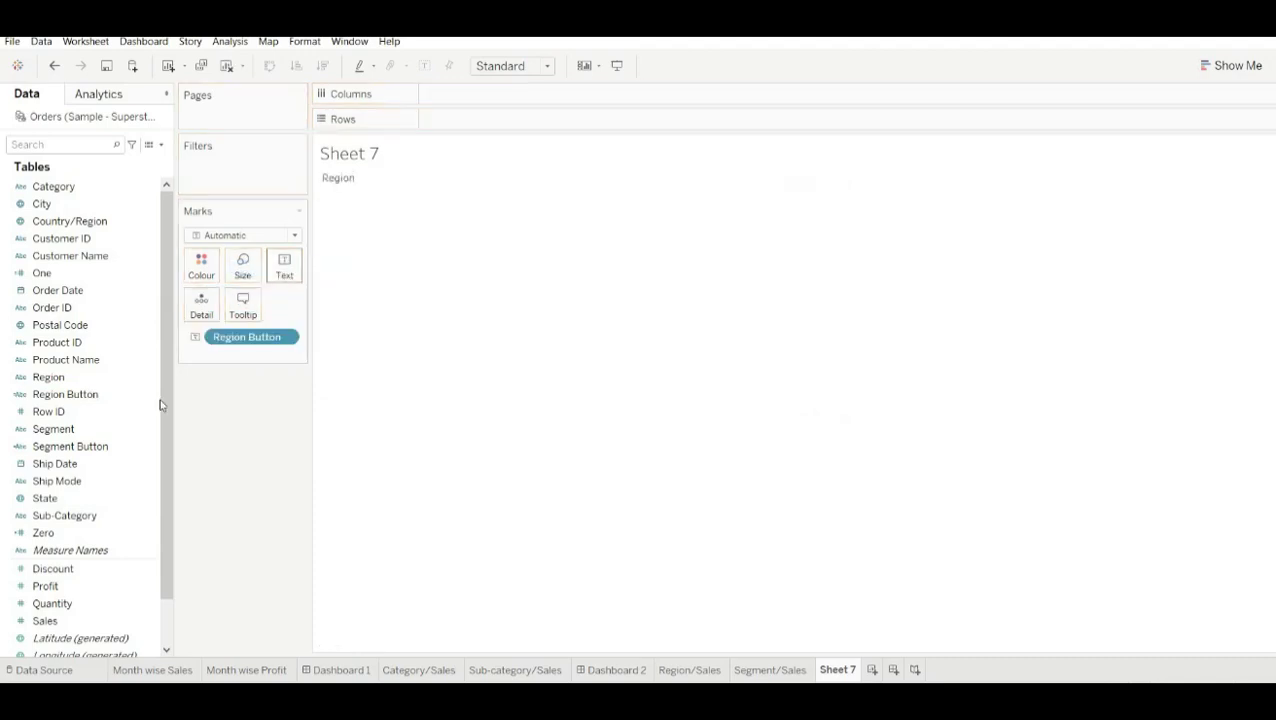
{"action": "left_click_drag", "start_coordinate": [78, 533], "coordinate": [194, 322]}
{"action": "left_click_drag", "start_coordinate": [45, 273], "coordinate": [201, 300]}
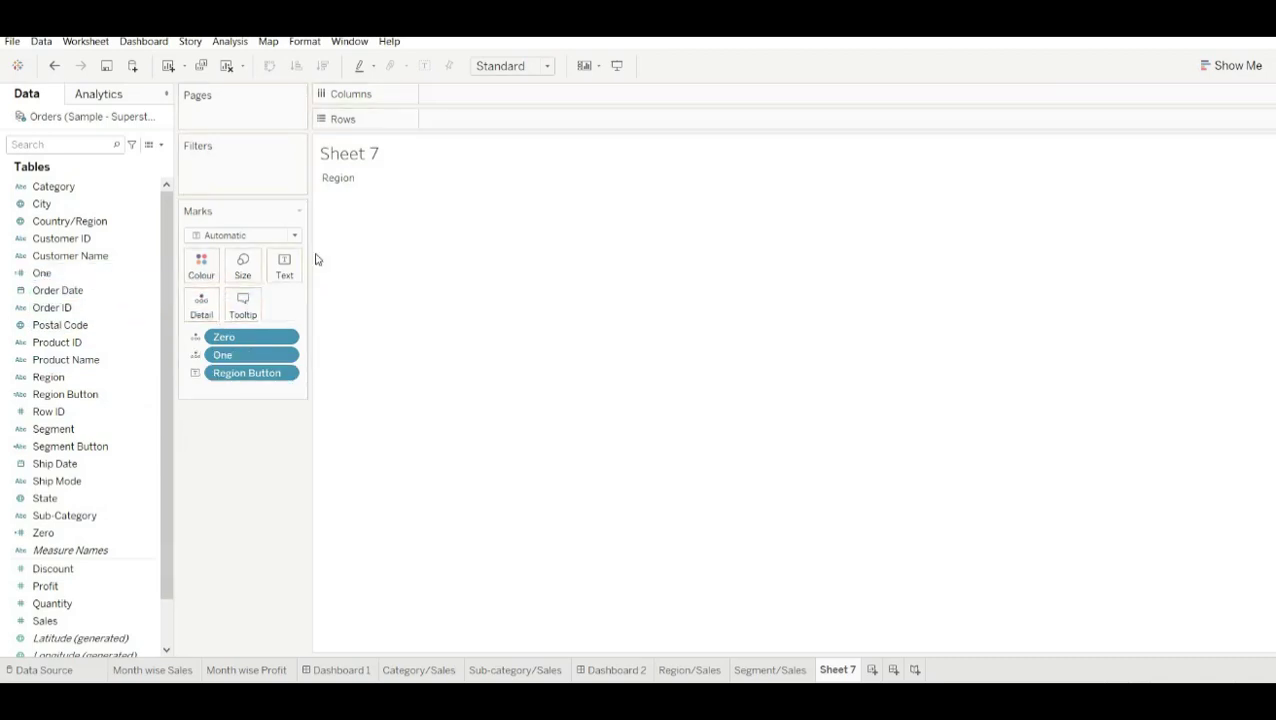
Step: Change the mark type to Shape with a filled square, and enlarge it to almost the maximum size behind the Region label
{"action": "left_click", "coordinate": [294, 237]}
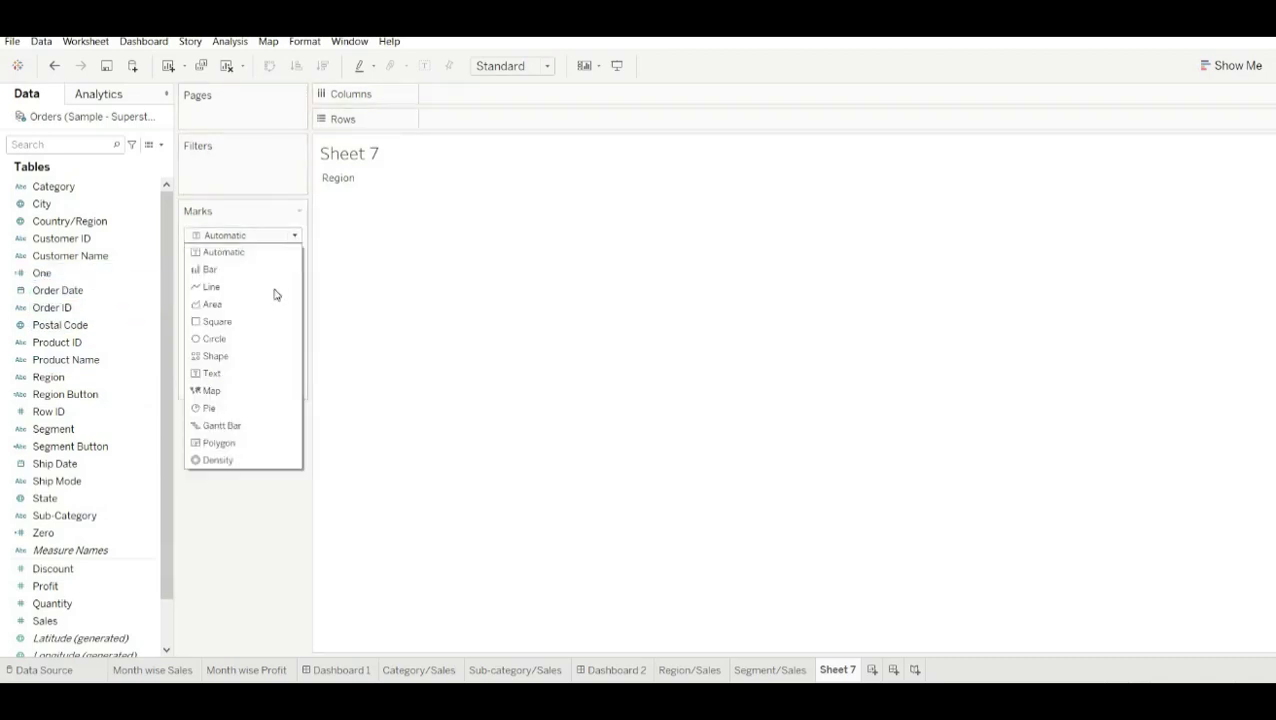
{"action": "left_click", "coordinate": [242, 364]}
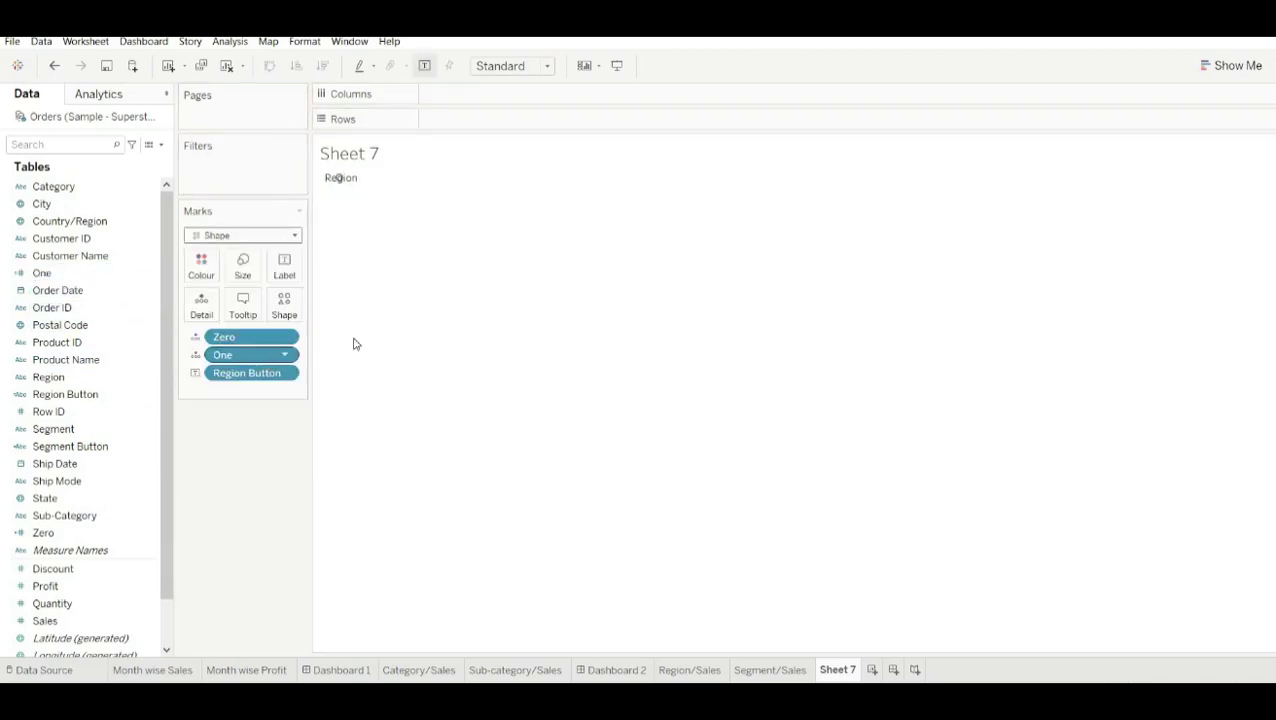
{"action": "left_click", "coordinate": [285, 300]}
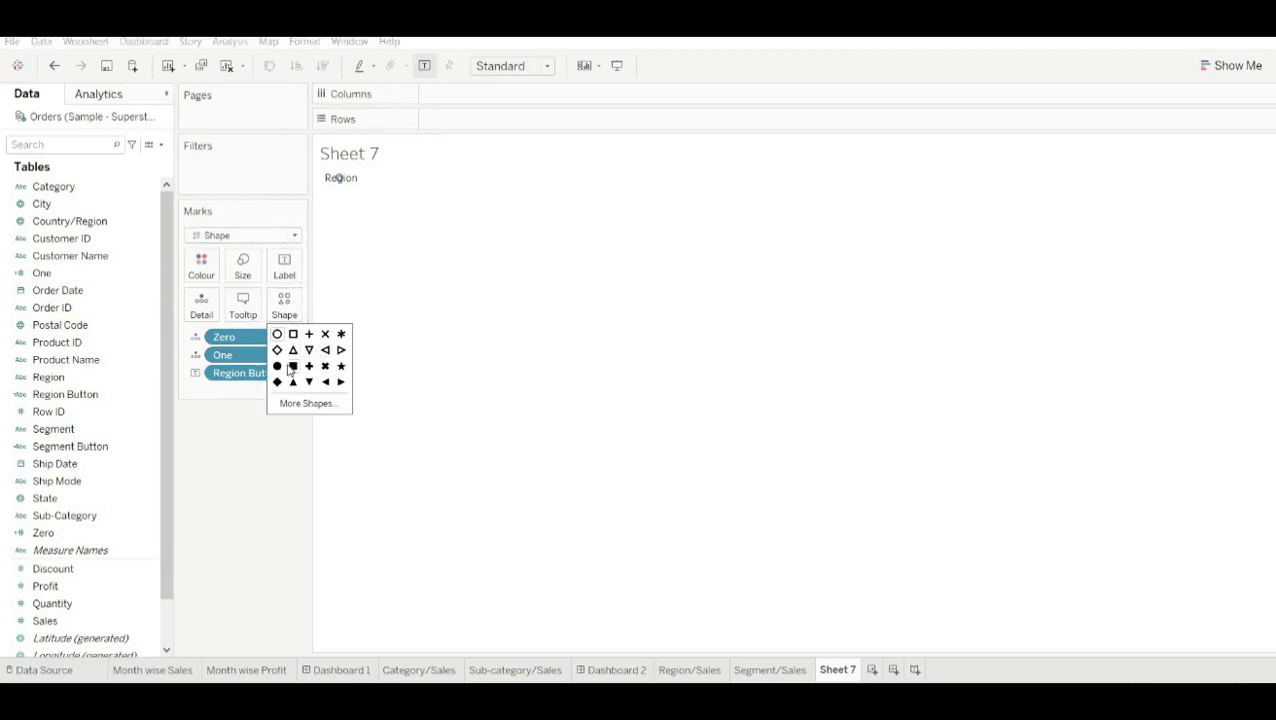
{"action": "left_click", "coordinate": [293, 366]}
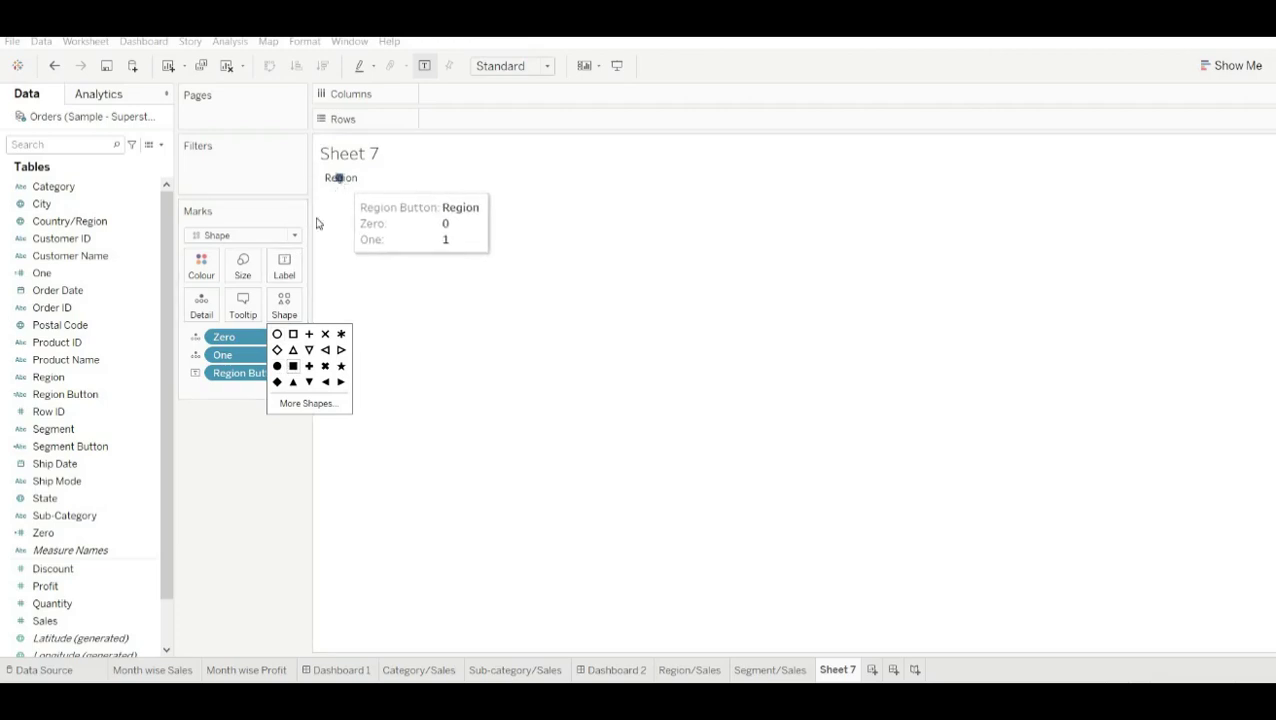
{"action": "left_click", "coordinate": [254, 262]}
{"action": "left_click_drag", "start_coordinate": [299, 305], "coordinate": [347, 313]}
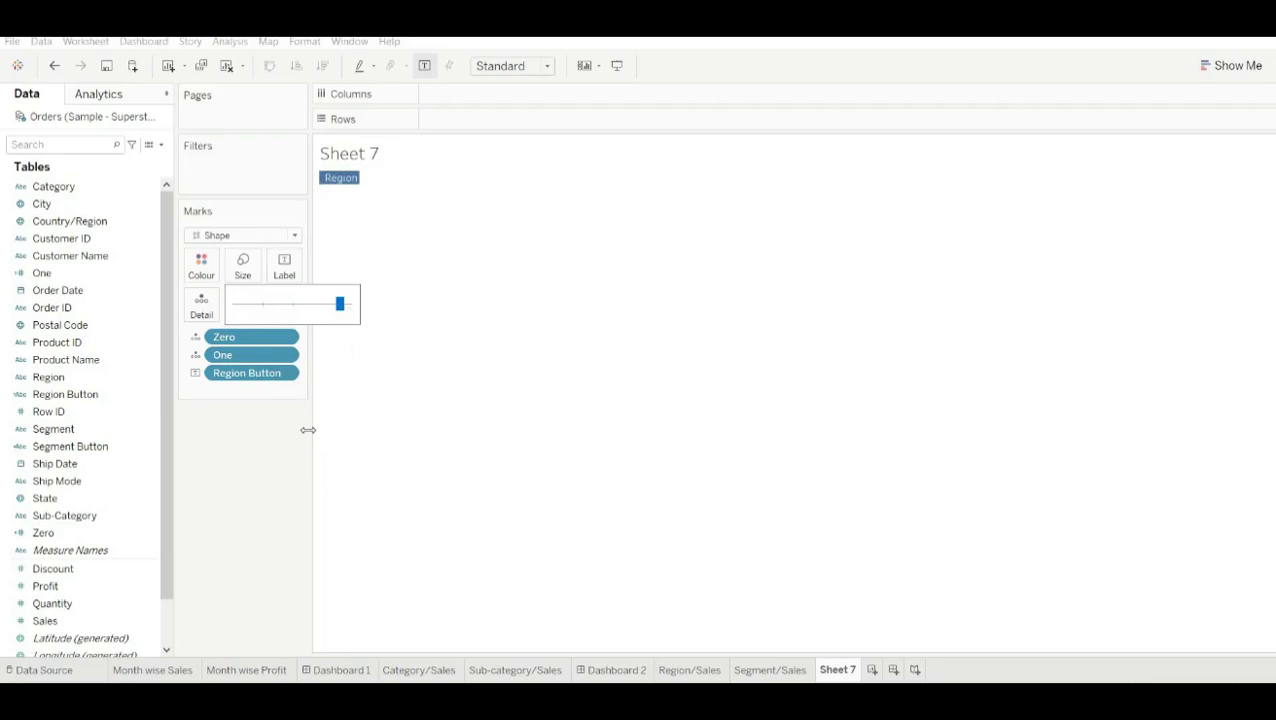
{"action": "left_click", "coordinate": [273, 458]}
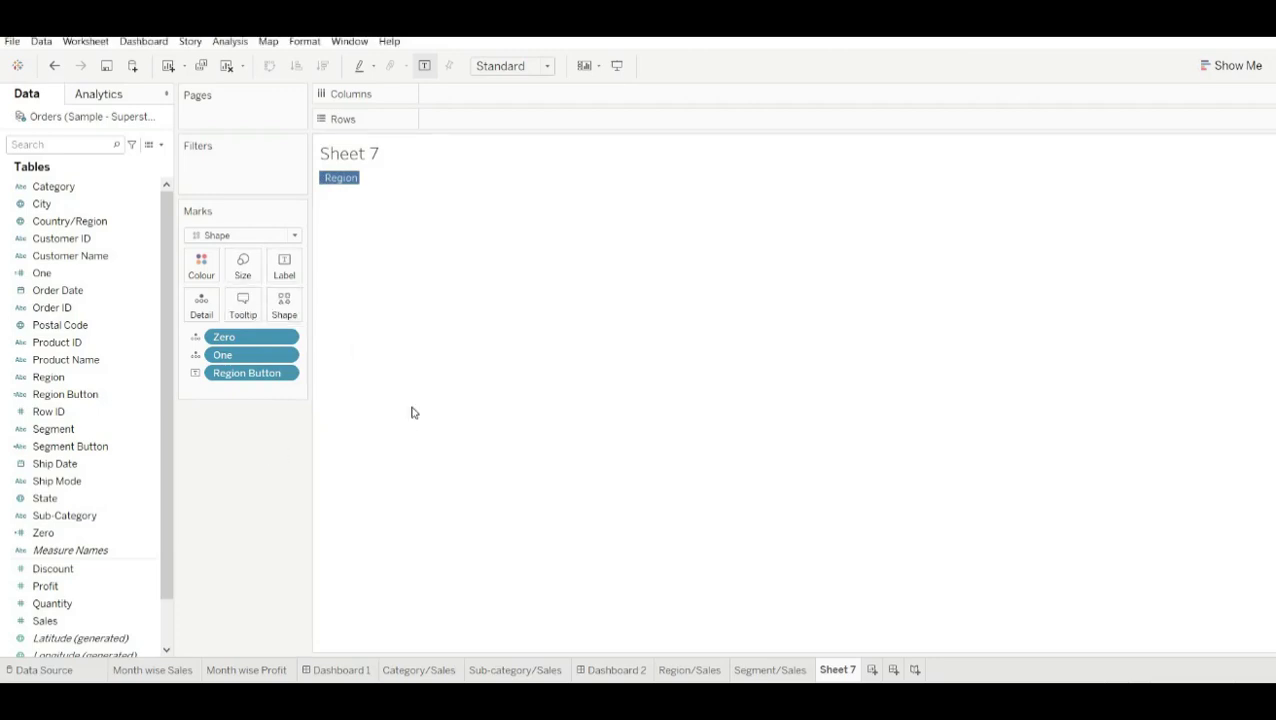
Step: Rename the Sheet 7 worksheet as "Region Button"
{"action": "double_click", "coordinate": [838, 670]}
{"action": "key", "text": "BackSpace"}
{"action": "type", "text": "Region Button"}
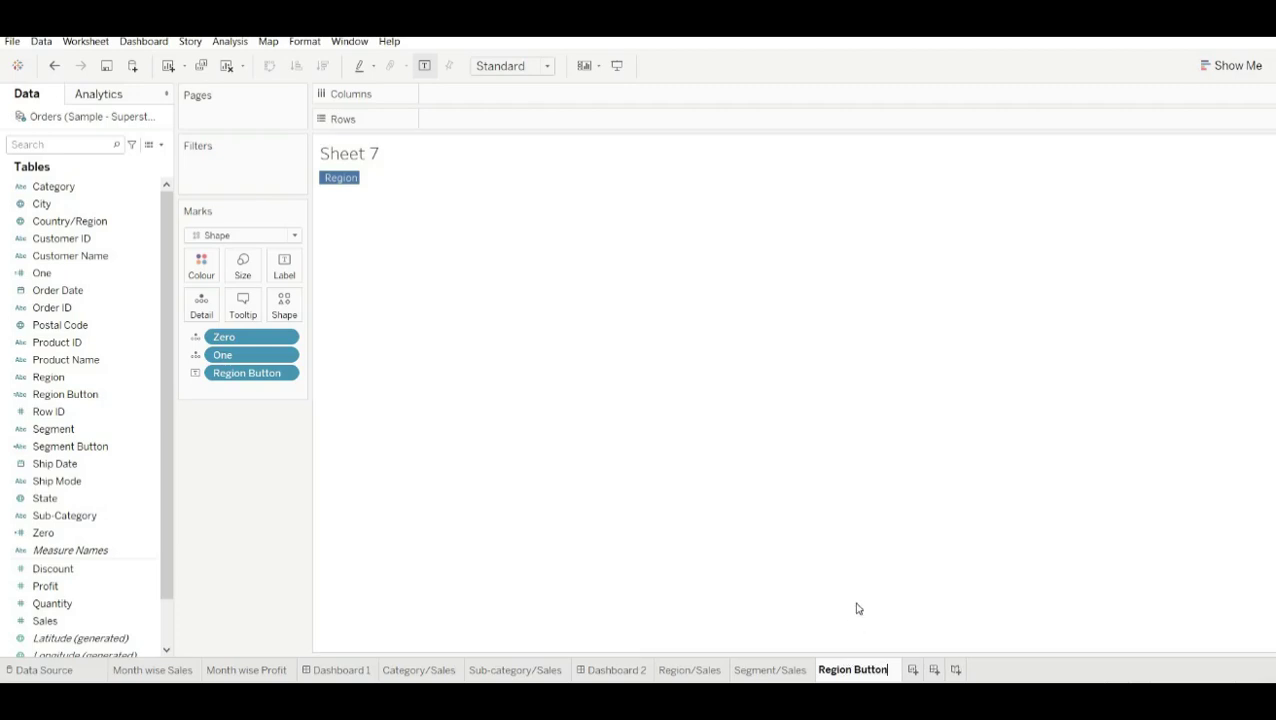
{"action": "left_click", "coordinate": [860, 669]}
Step: Duplicate the Region Button worksheet and rename the copy as "Segment Button"
{"action": "right_click", "coordinate": [862, 670]}
{"action": "left_click", "coordinate": [907, 545]}
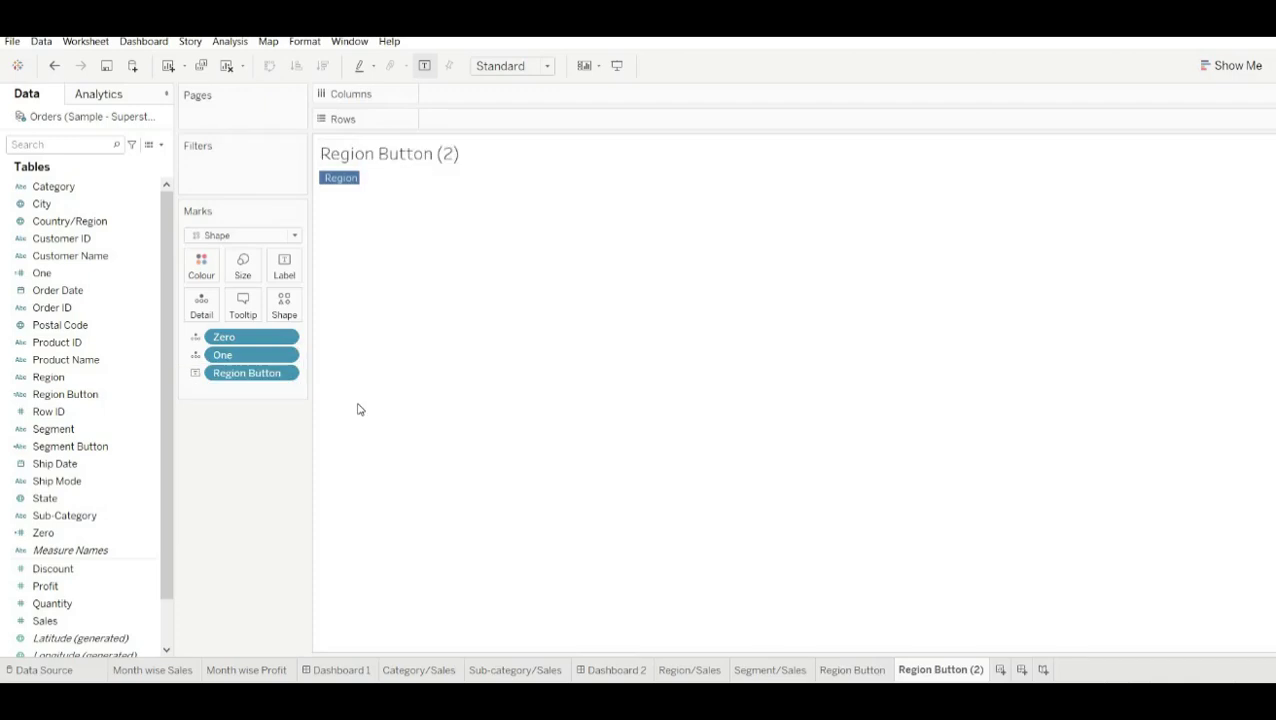
{"action": "double_click", "coordinate": [946, 670]}
{"action": "key", "text": "BackSpace"}
{"action": "type", "text": "Segment Button"}
{"action": "key", "text": "Return"}
Step: Remove the Region Button field from the marks of the Segment Button worksheet
{"action": "left_click_drag", "start_coordinate": [233, 372], "coordinate": [127, 393]}
{"action": "left_click", "coordinate": [129, 394]}
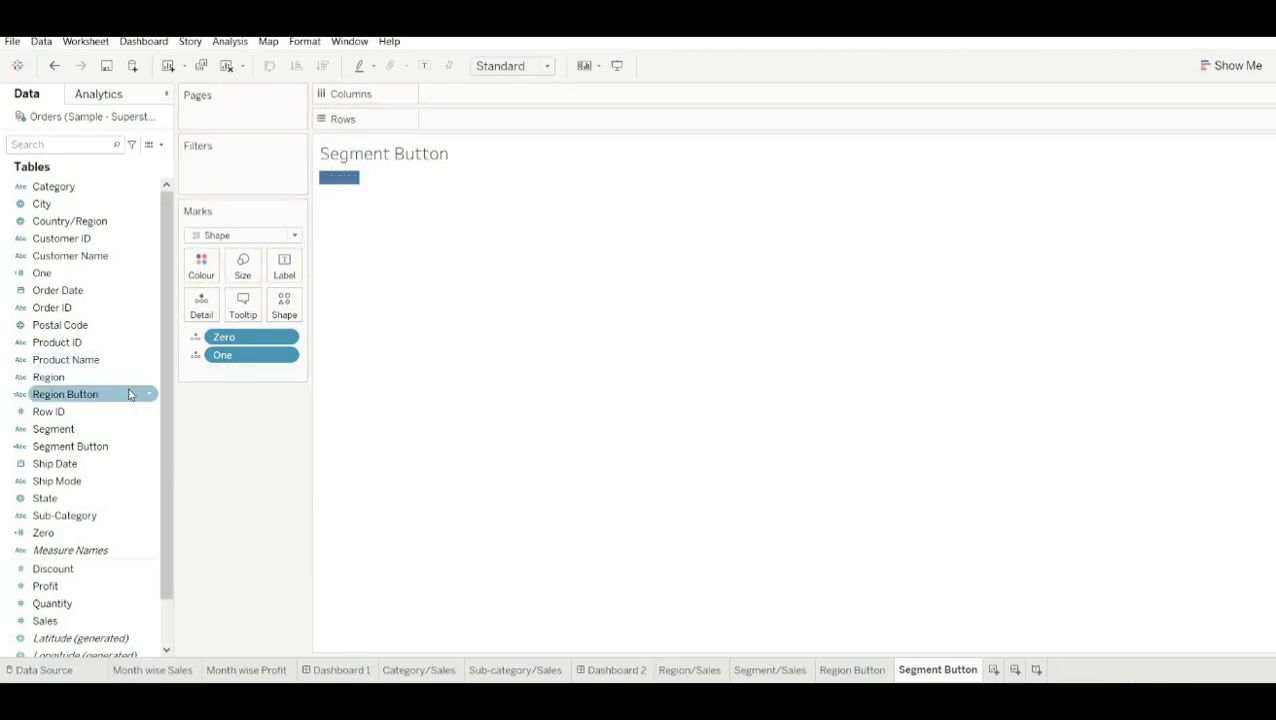
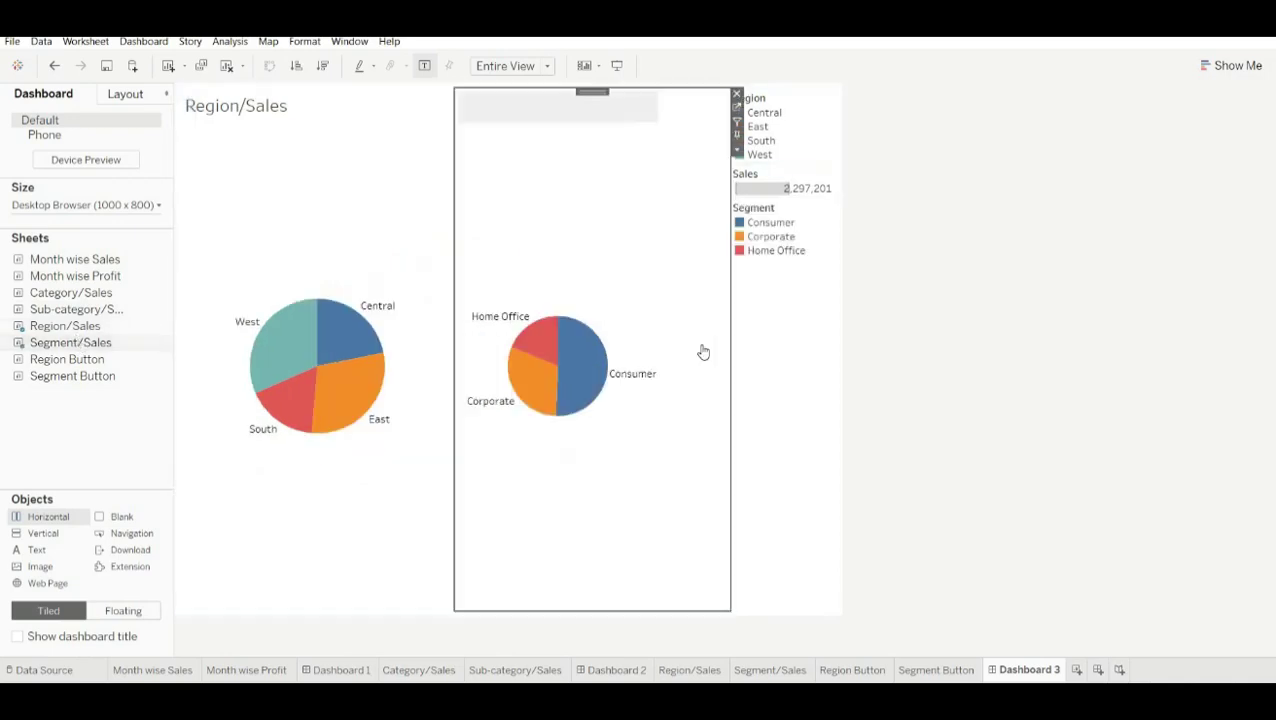
Step: Remove the Region, Sales and Segment legends from Dashboard 3
{"action": "left_click", "coordinate": [810, 127]}
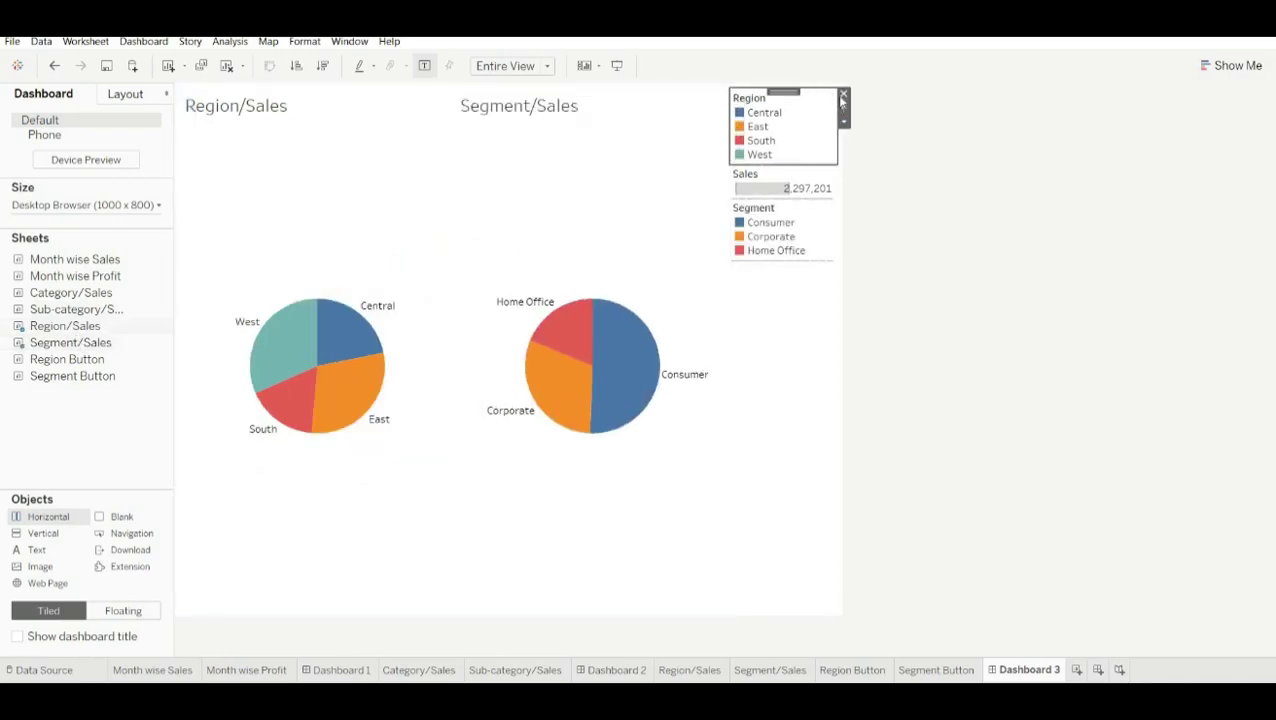
{"action": "left_click", "coordinate": [843, 94]}
{"action": "left_click", "coordinate": [831, 98]}
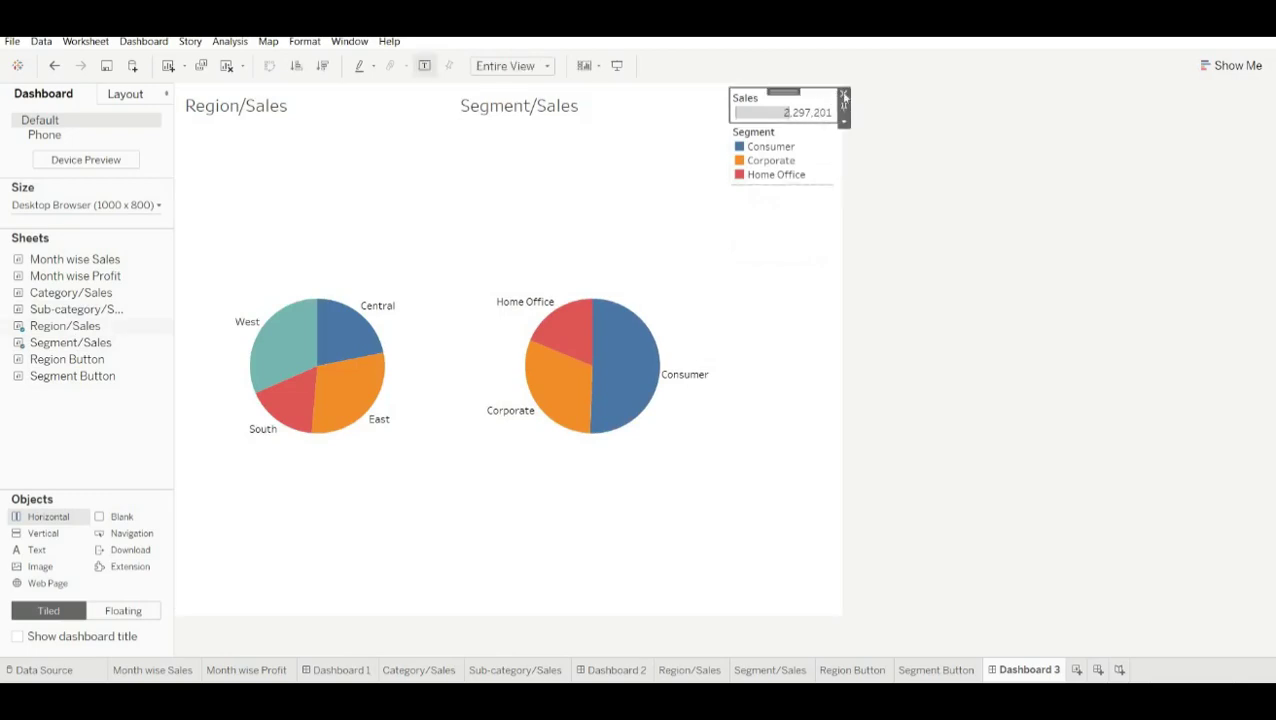
{"action": "left_click", "coordinate": [843, 94]}
{"action": "left_click", "coordinate": [840, 100]}
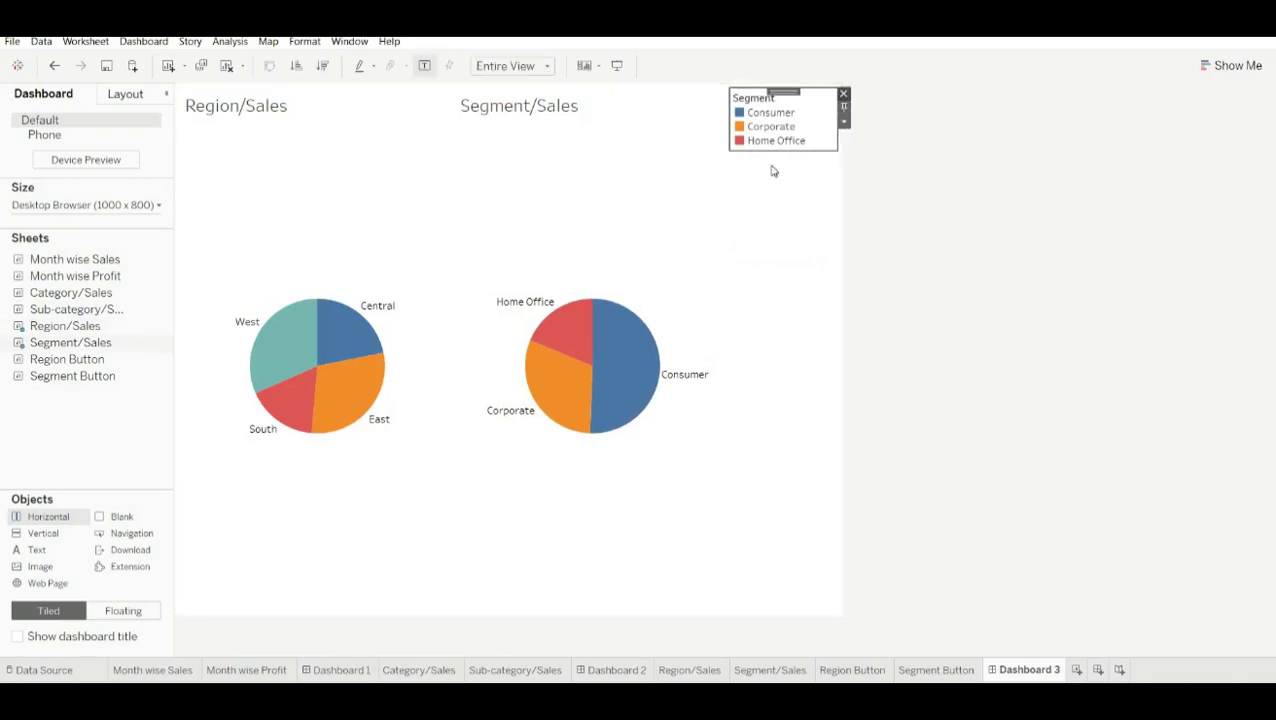
{"action": "key", "text": "Delete"}
Step: Hide the titles of the Segment/Sales and Region/Sales pie charts on the dashboard
{"action": "left_click", "coordinate": [558, 114]}
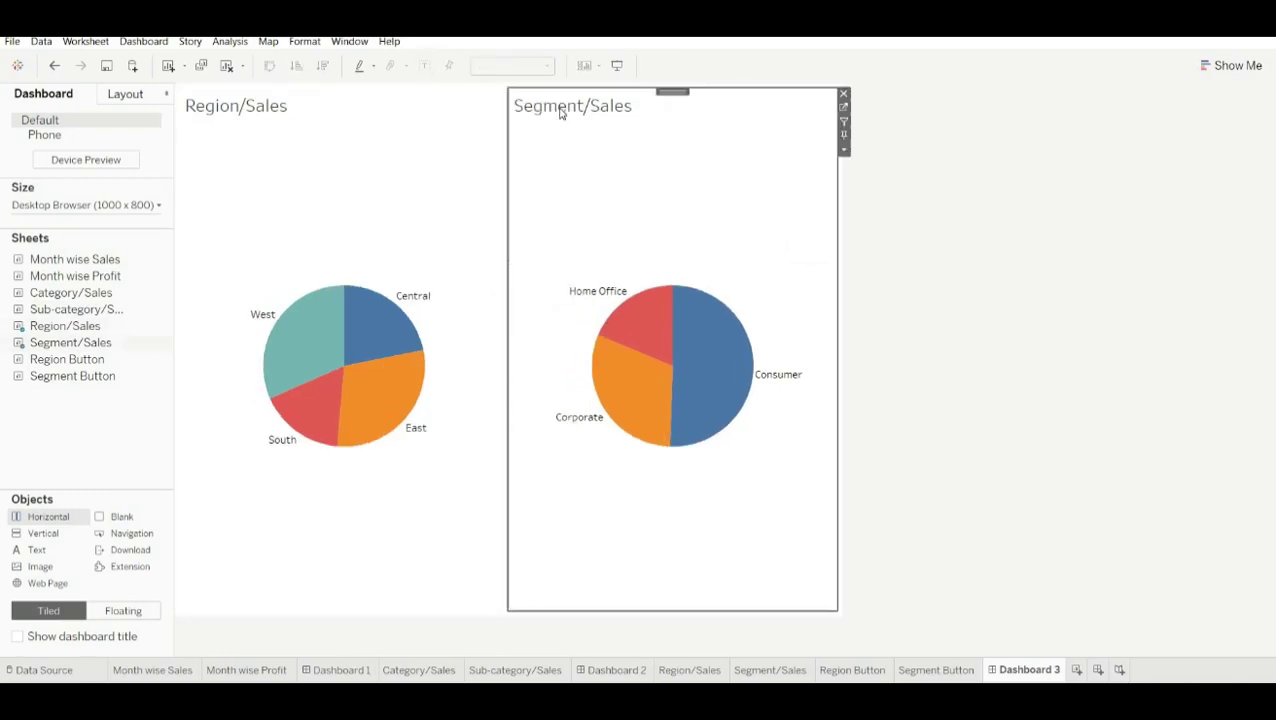
{"action": "left_click", "coordinate": [843, 149]}
{"action": "left_click", "coordinate": [873, 221]}
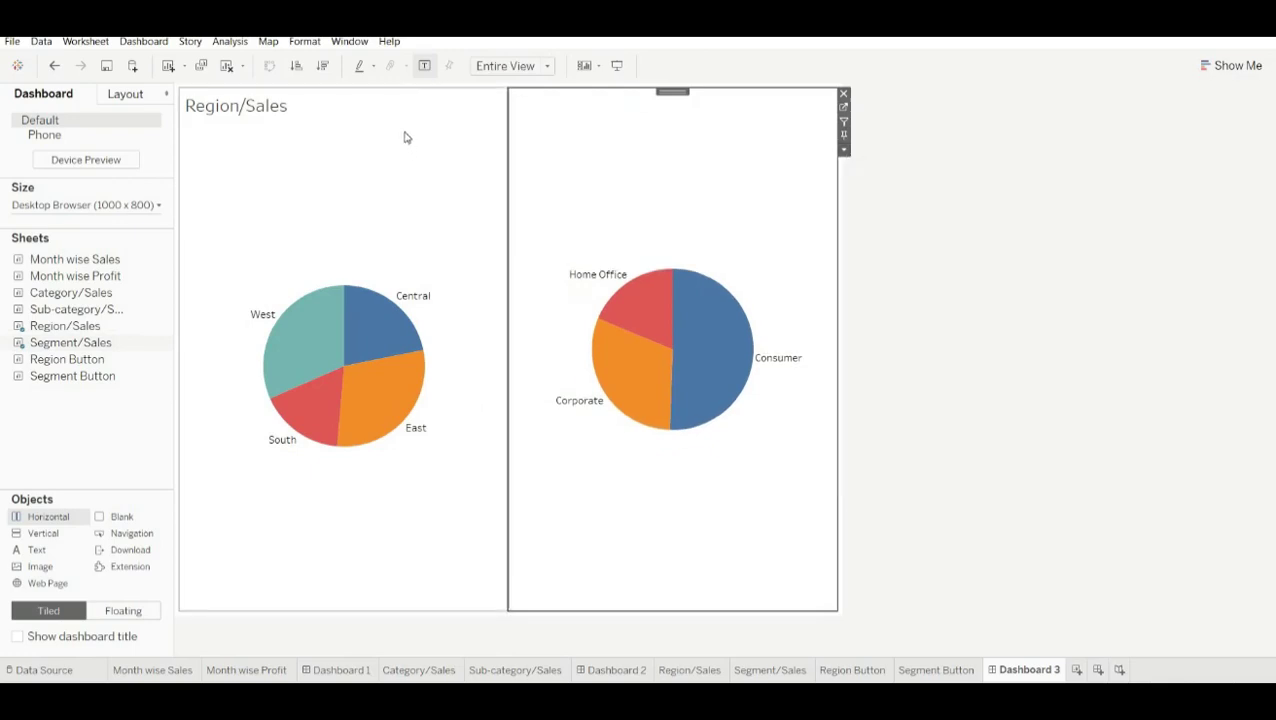
{"action": "left_click", "coordinate": [412, 137]}
{"action": "left_click", "coordinate": [516, 149]}
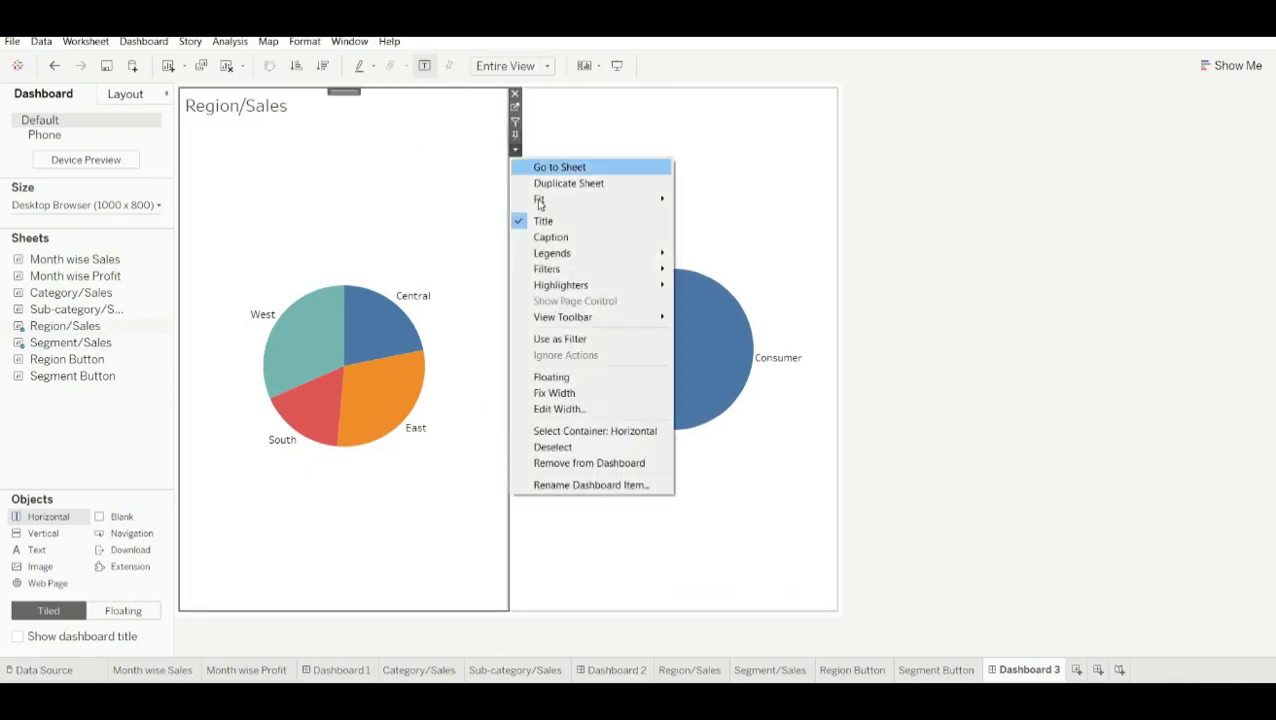
{"action": "left_click", "coordinate": [540, 219]}
{"action": "left_click", "coordinate": [936, 272]}
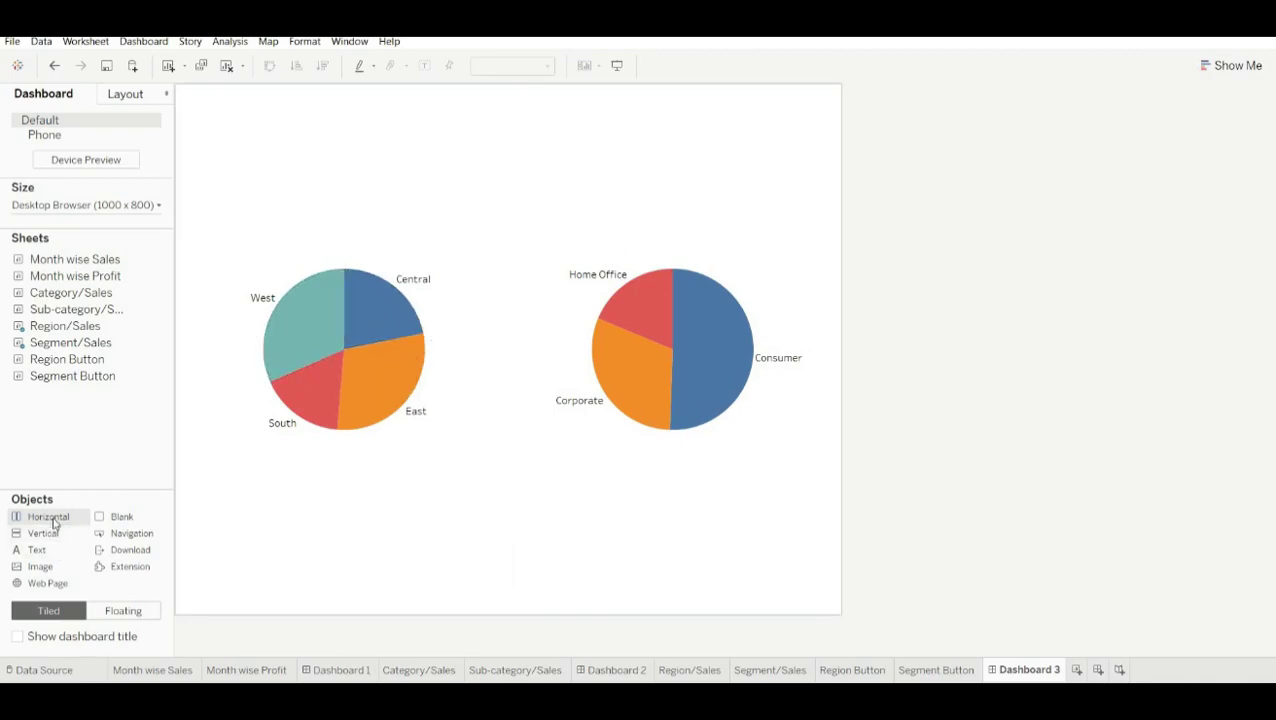
Step: Add a horizontal container above the pie charts and place the Region Button and Segment Button sheets side by side in it
{"action": "left_click_drag", "start_coordinate": [53, 521], "coordinate": [406, 99]}
{"action": "left_click_drag", "start_coordinate": [86, 363], "coordinate": [316, 192]}
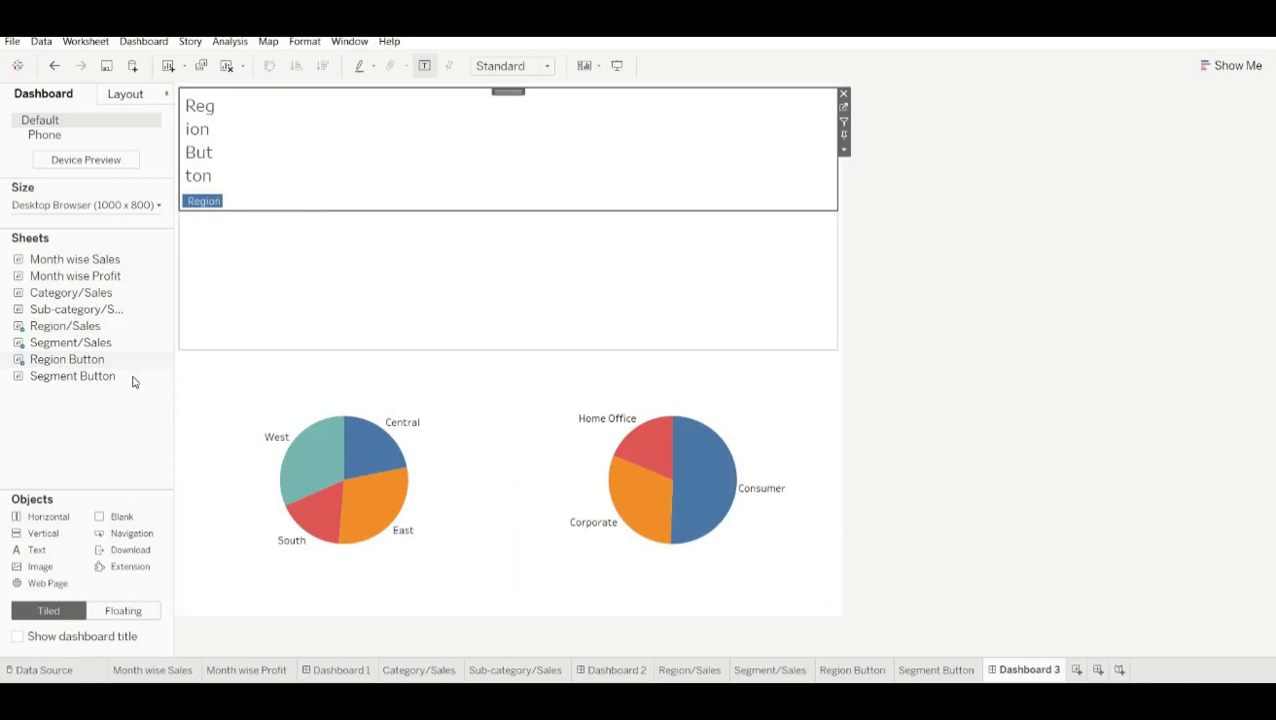
{"action": "left_click_drag", "start_coordinate": [80, 377], "coordinate": [531, 157]}
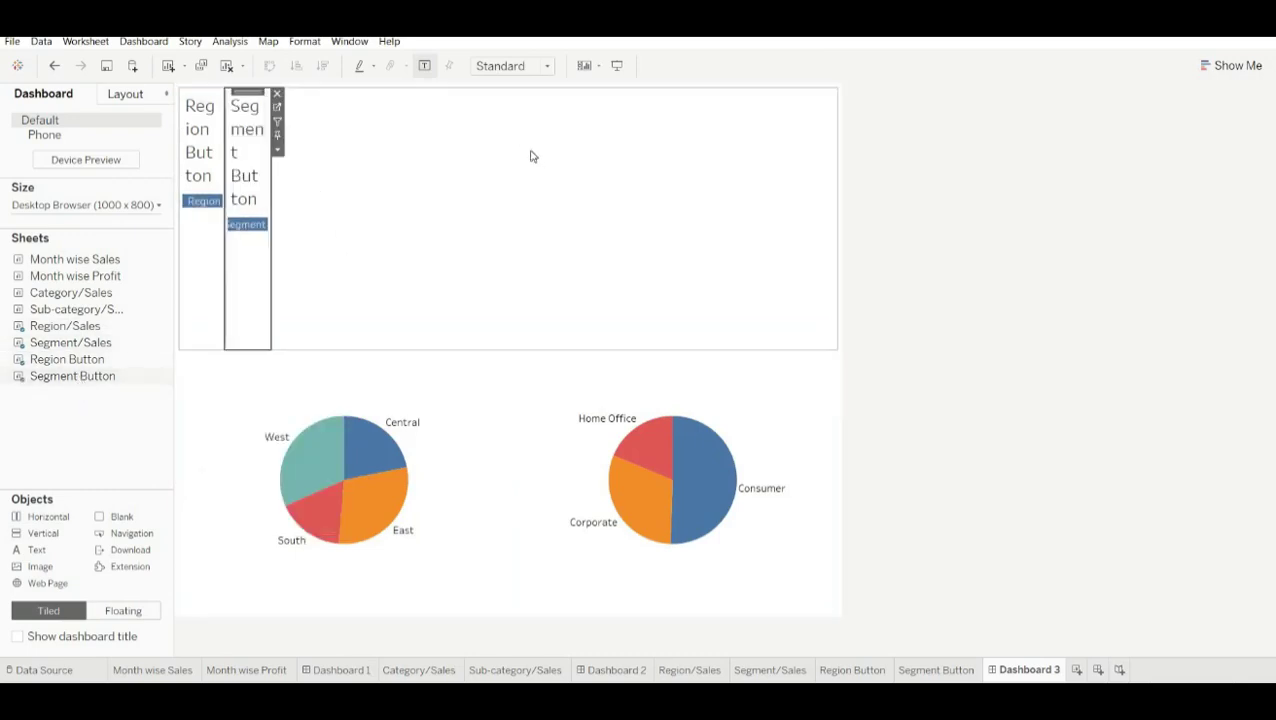
Step: Hide the titles of the Segment Button and Region Button sheets on the dashboard
{"action": "left_click", "coordinate": [278, 150]}
{"action": "left_click", "coordinate": [326, 222]}
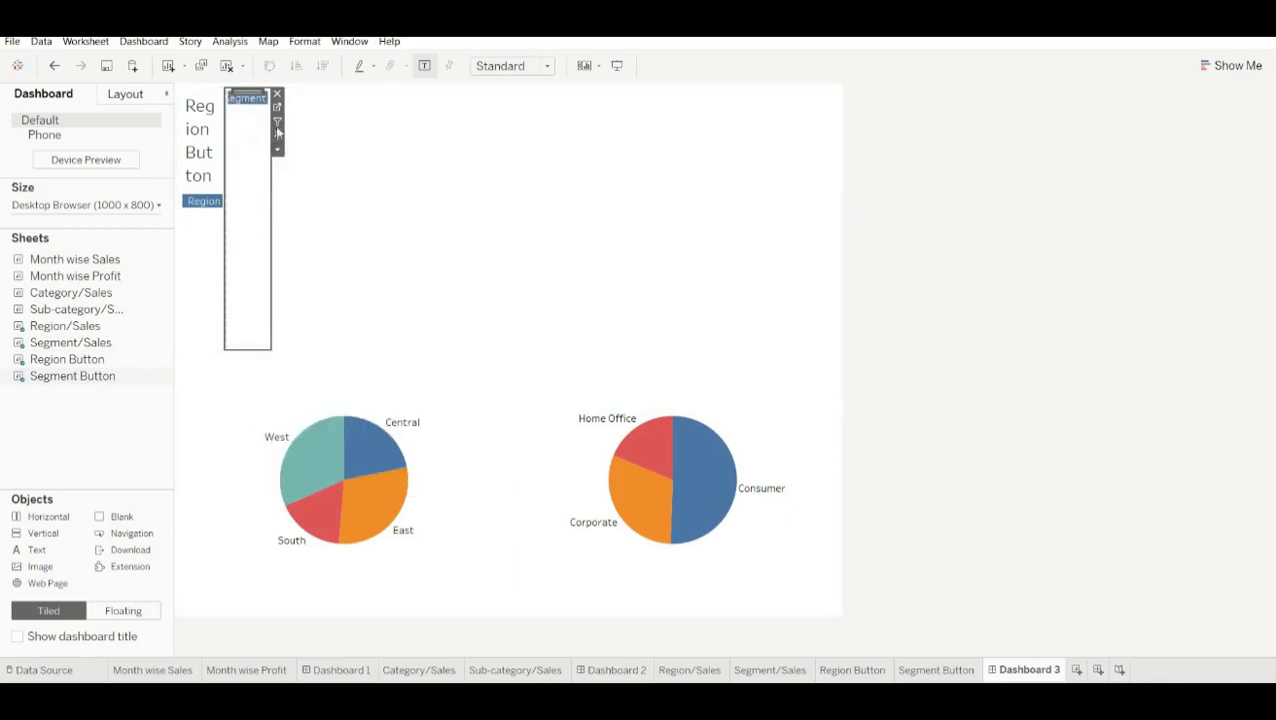
{"action": "left_click", "coordinate": [212, 146]}
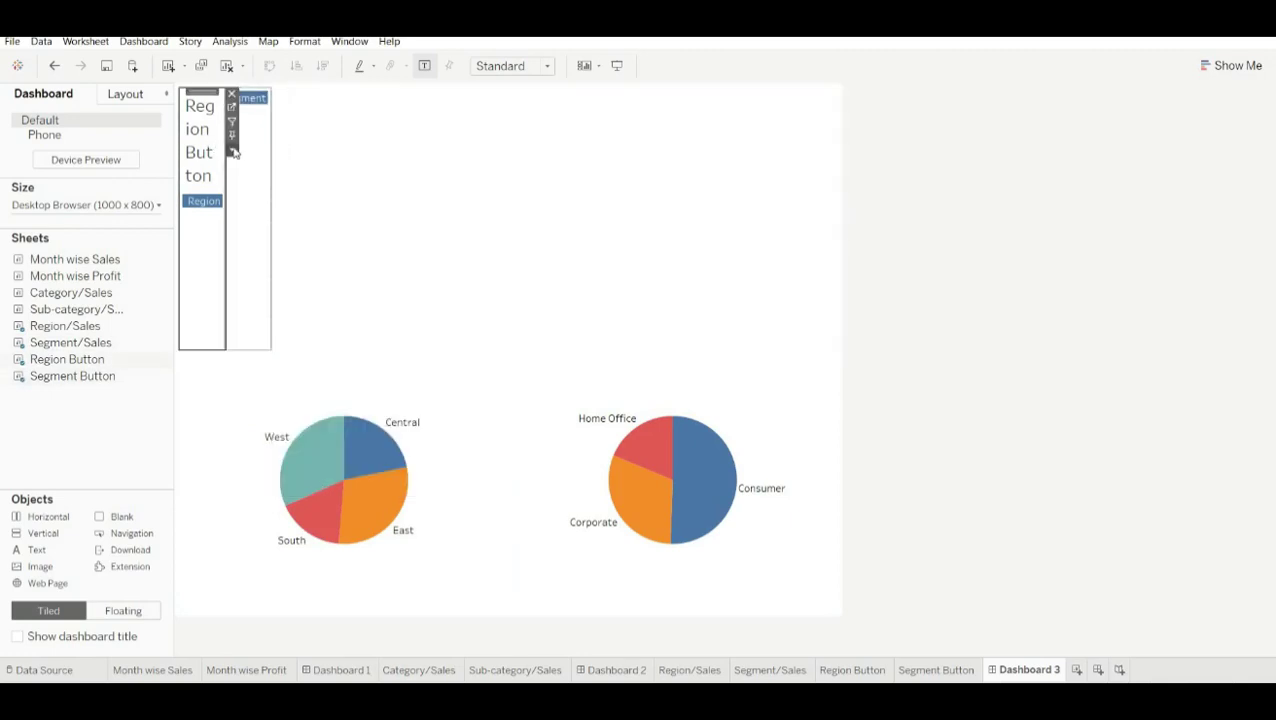
{"action": "left_click", "coordinate": [232, 150]}
{"action": "left_click", "coordinate": [290, 220]}
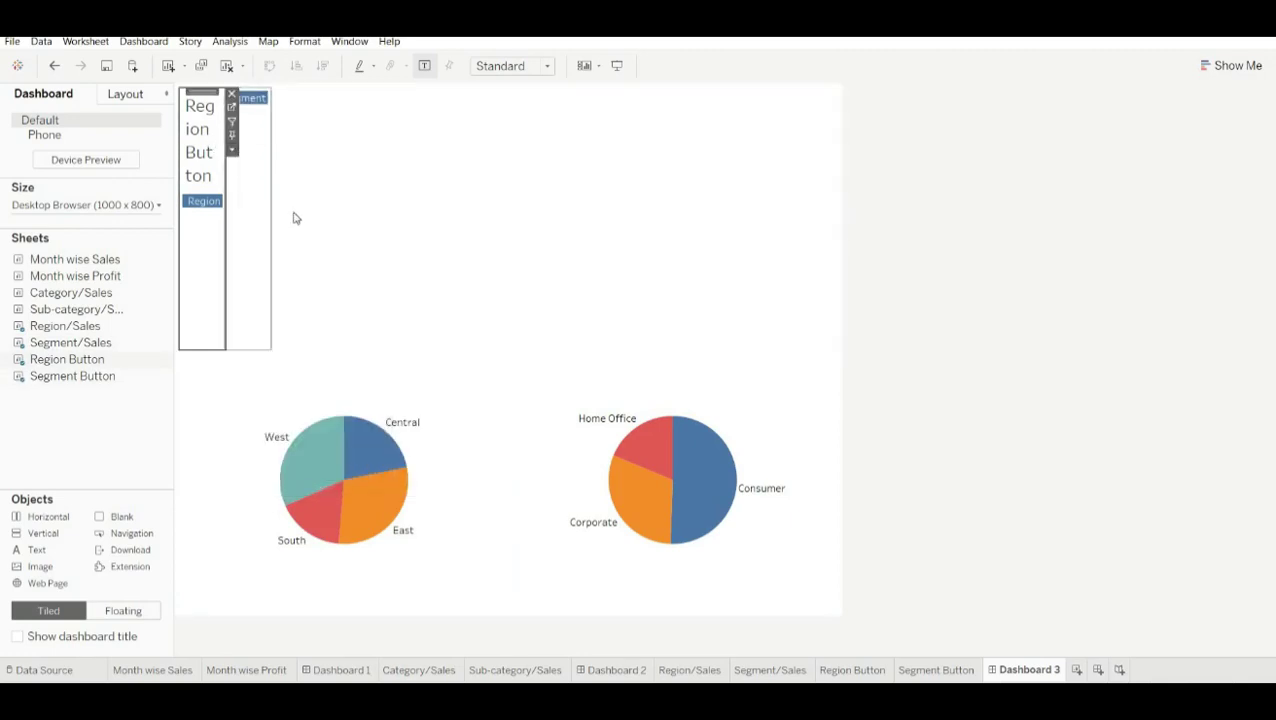
Step: Set the fit of the Segment Button sheet on the dashboard to Entire View
{"action": "left_click", "coordinate": [264, 163]}
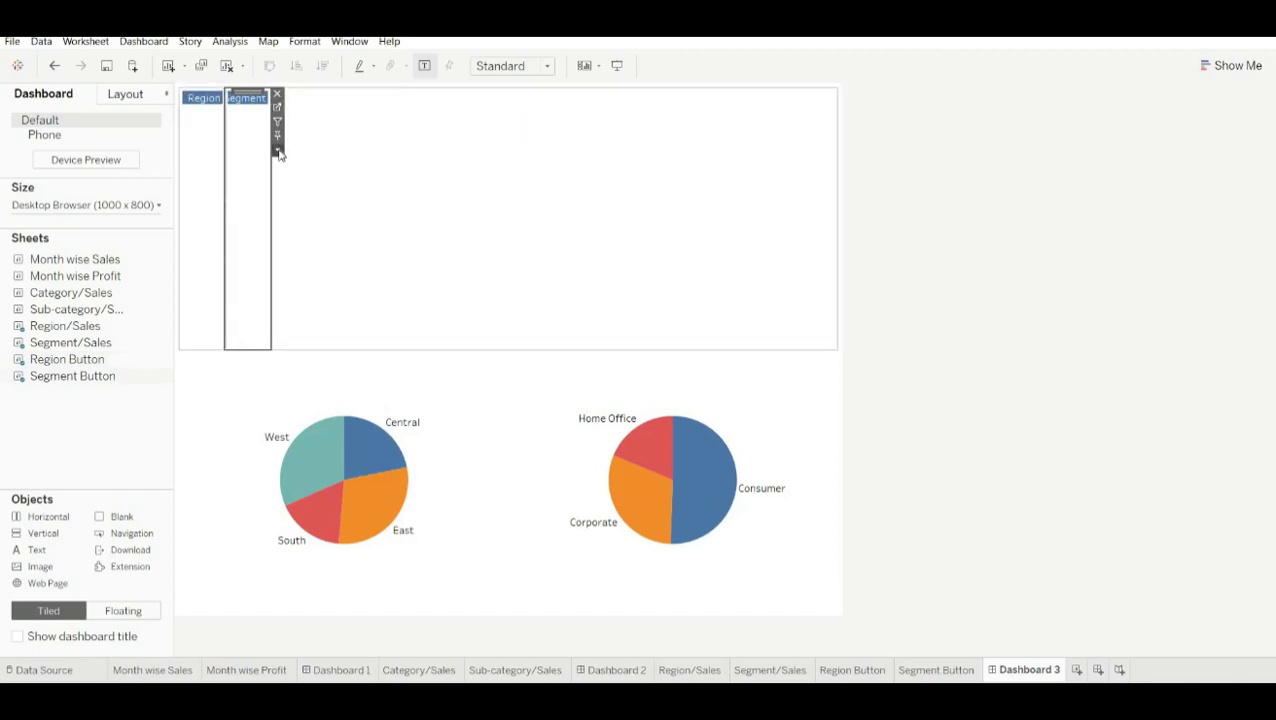
{"action": "left_click", "coordinate": [278, 151]}
{"action": "left_click", "coordinate": [489, 121]}
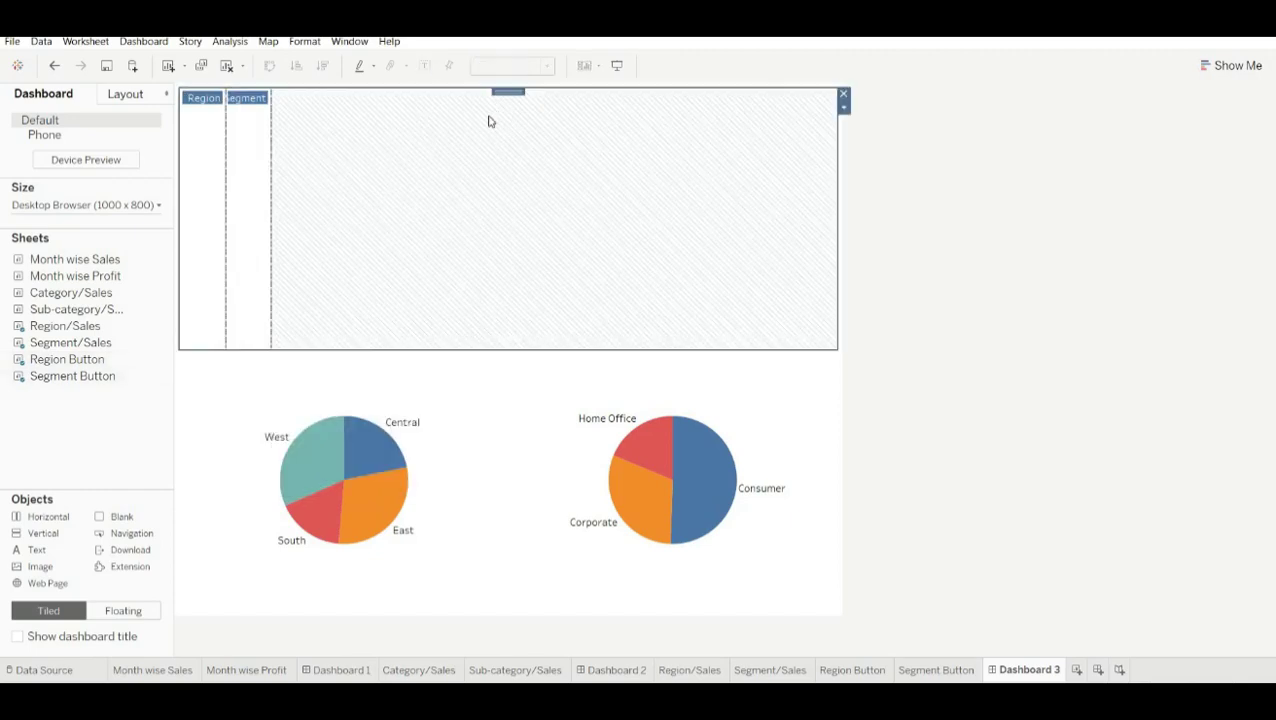
{"action": "left_click", "coordinate": [248, 157]}
{"action": "left_click", "coordinate": [278, 150]}
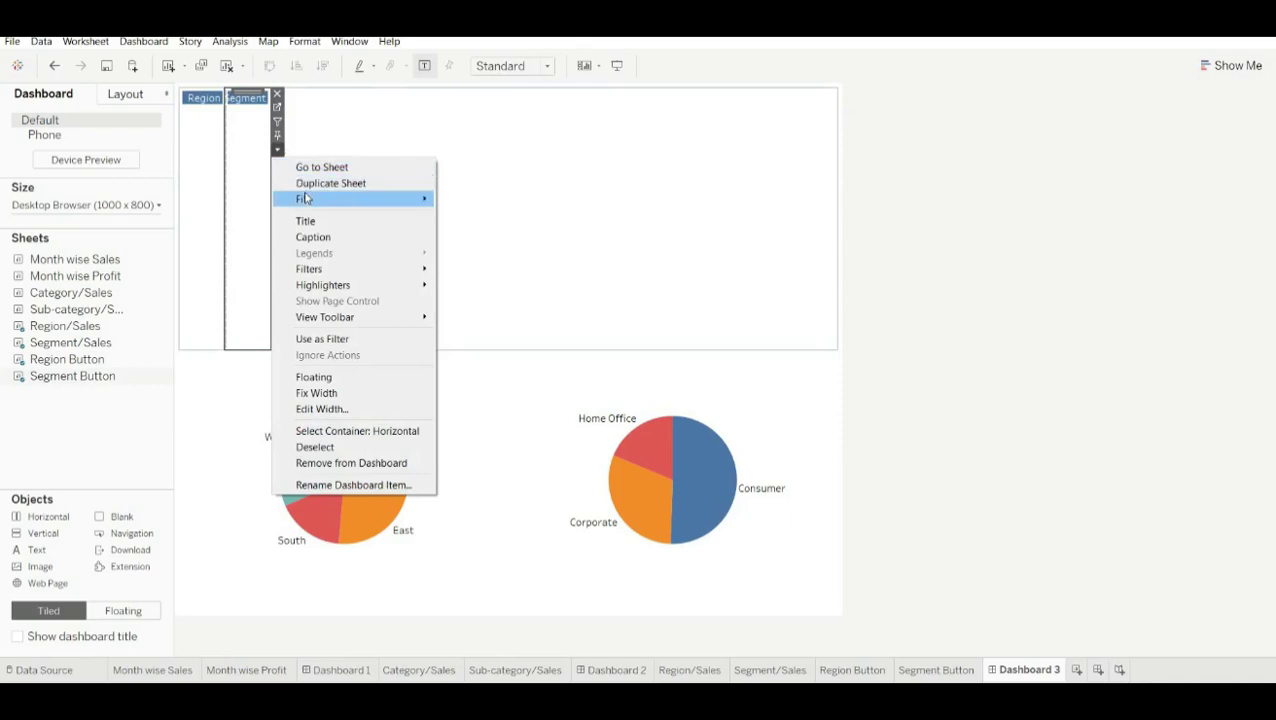
{"action": "left_click", "coordinate": [468, 249]}
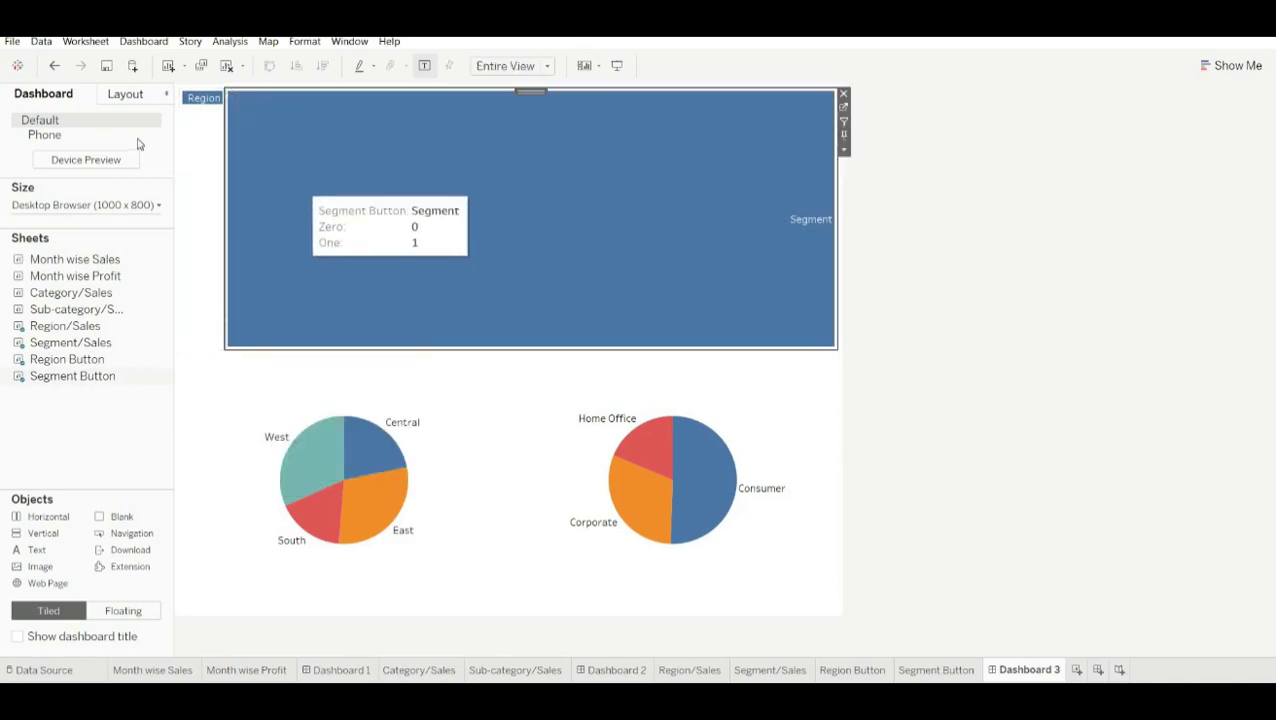
Step: Set the fit of the Region Button sheet on the dashboard to Entire View
{"action": "left_click", "coordinate": [205, 150]}
{"action": "left_click", "coordinate": [232, 152]}
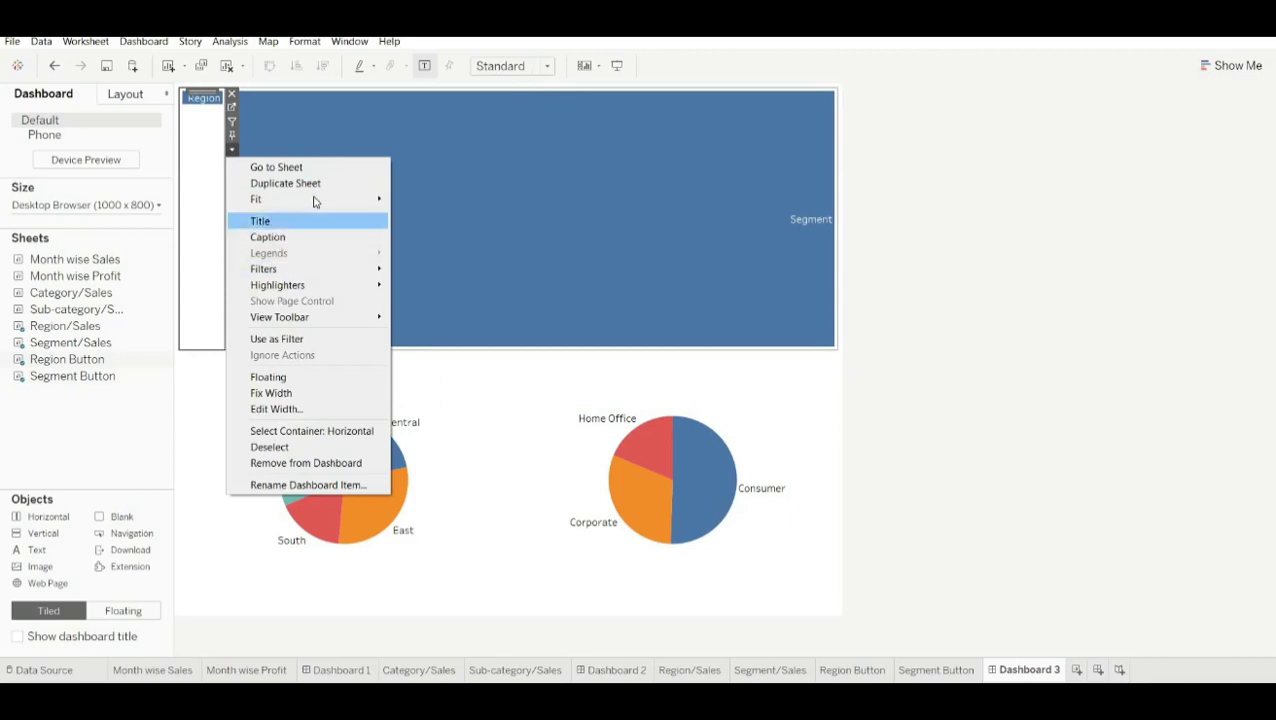
{"action": "mouse_move", "coordinate": [320, 199]}
{"action": "left_click", "coordinate": [430, 249]}
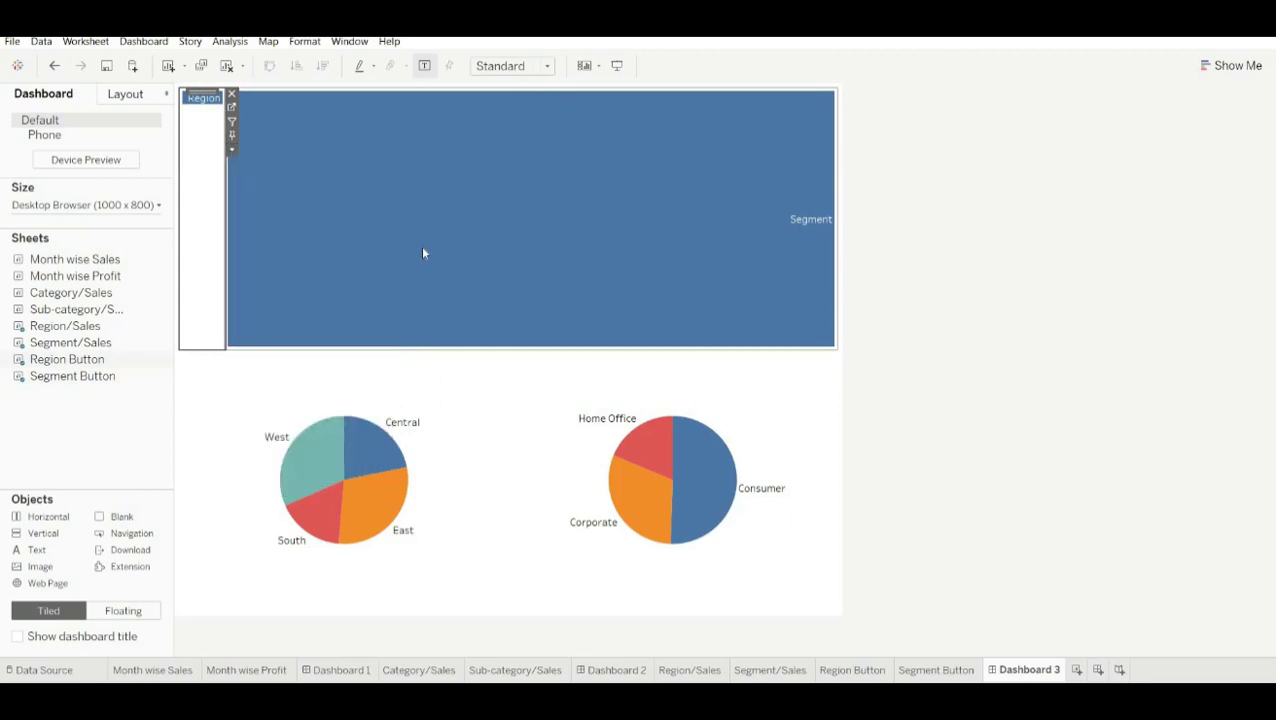
{"action": "right_click", "coordinate": [370, 174]}
{"action": "key", "text": "Escape"}
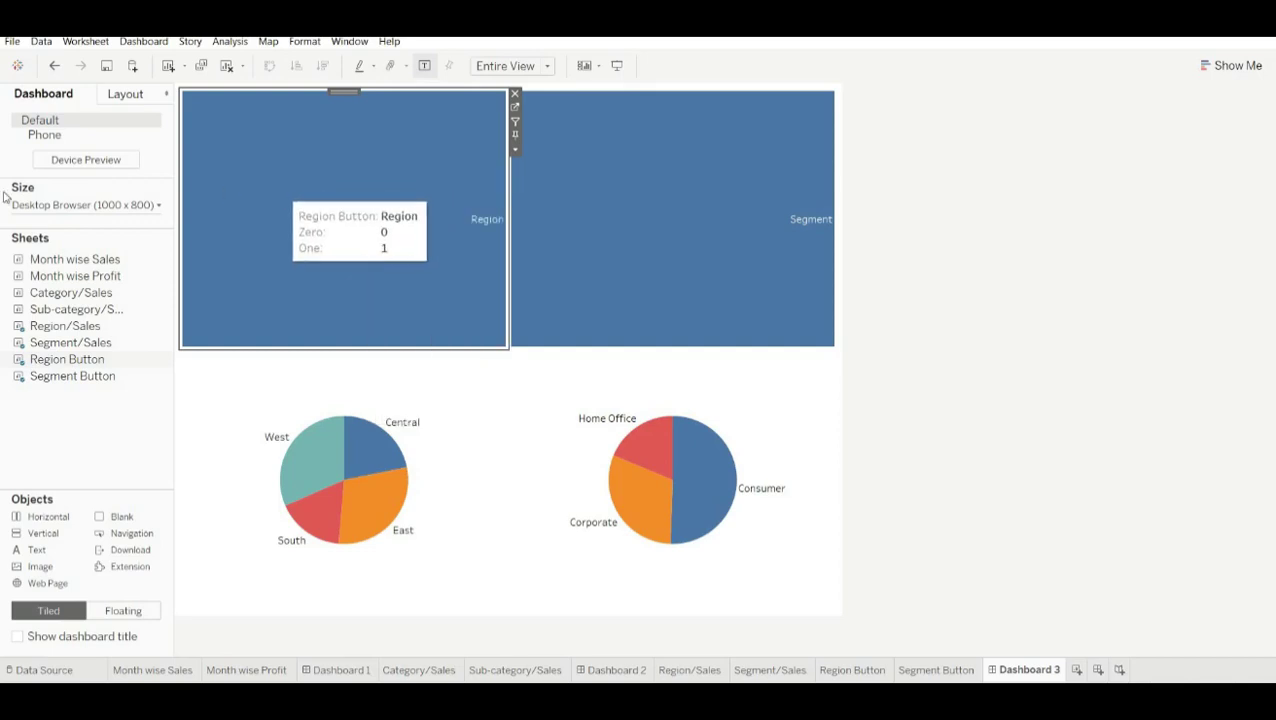
Step: Format the Region Button sheet so its pane text is horizontally aligned to Centre
{"action": "right_click", "coordinate": [267, 173]}
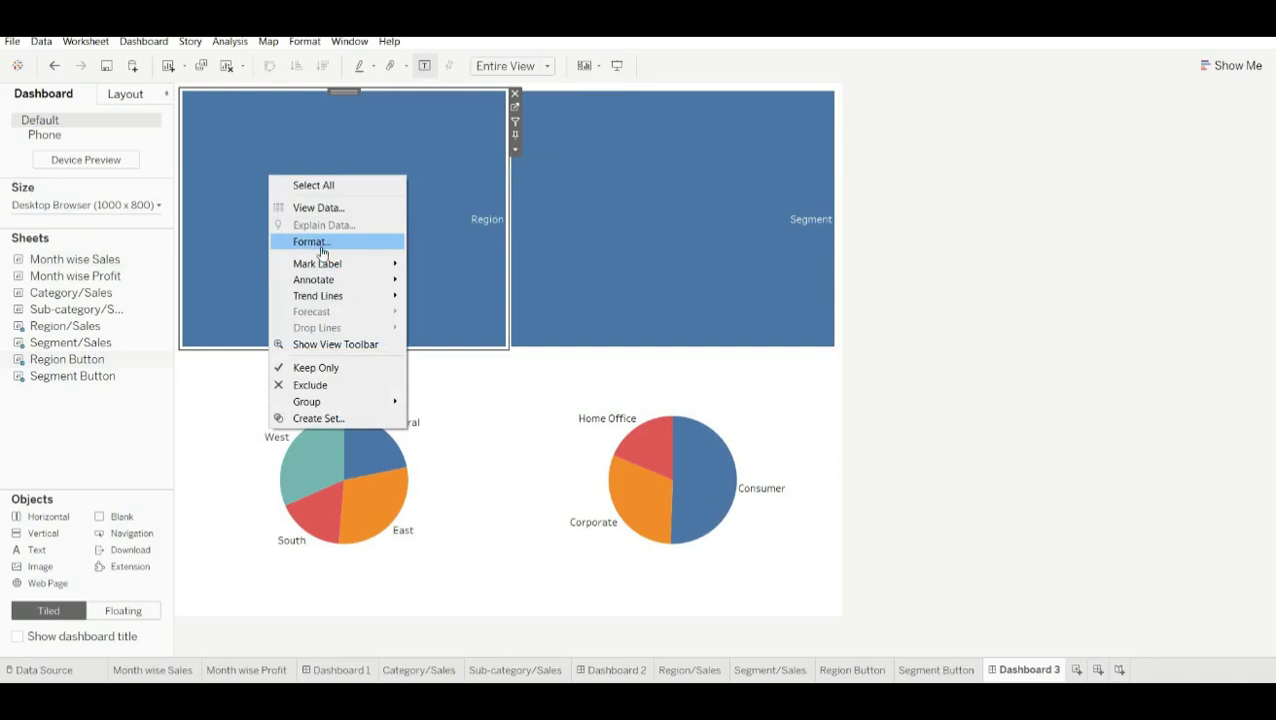
{"action": "left_click", "coordinate": [322, 251]}
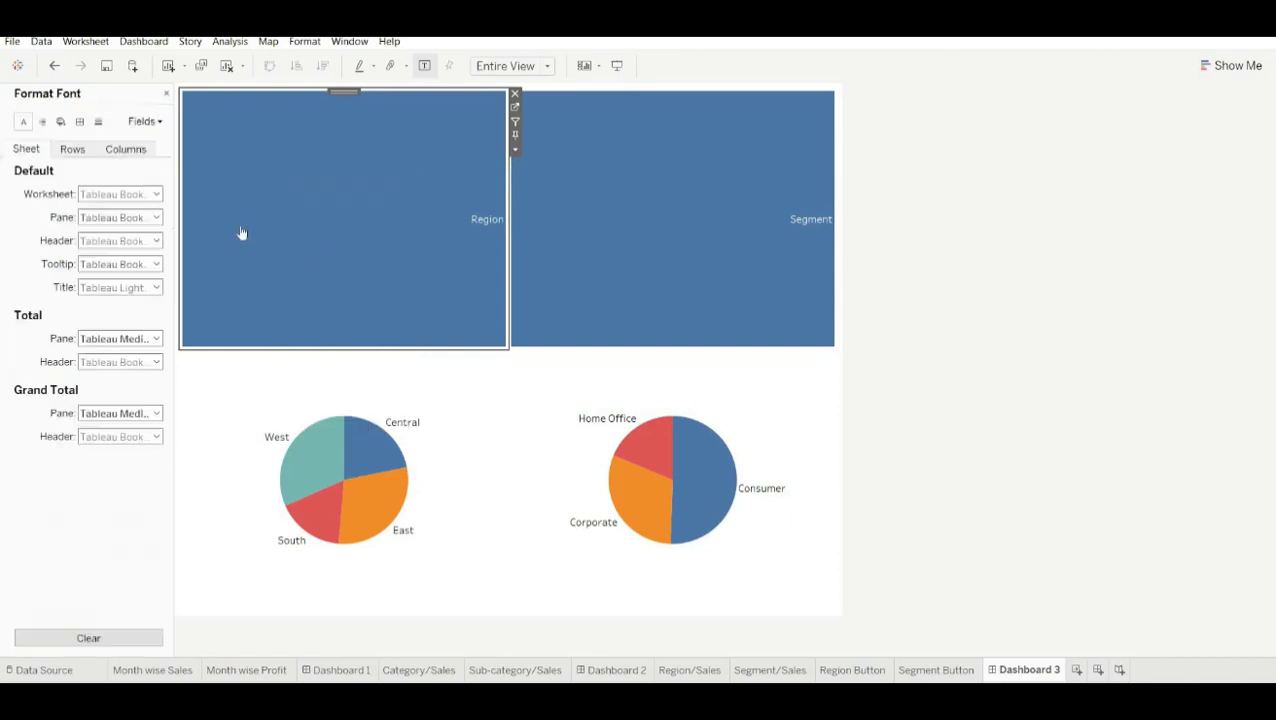
{"action": "left_click", "coordinate": [42, 122]}
{"action": "left_click", "coordinate": [156, 194]}
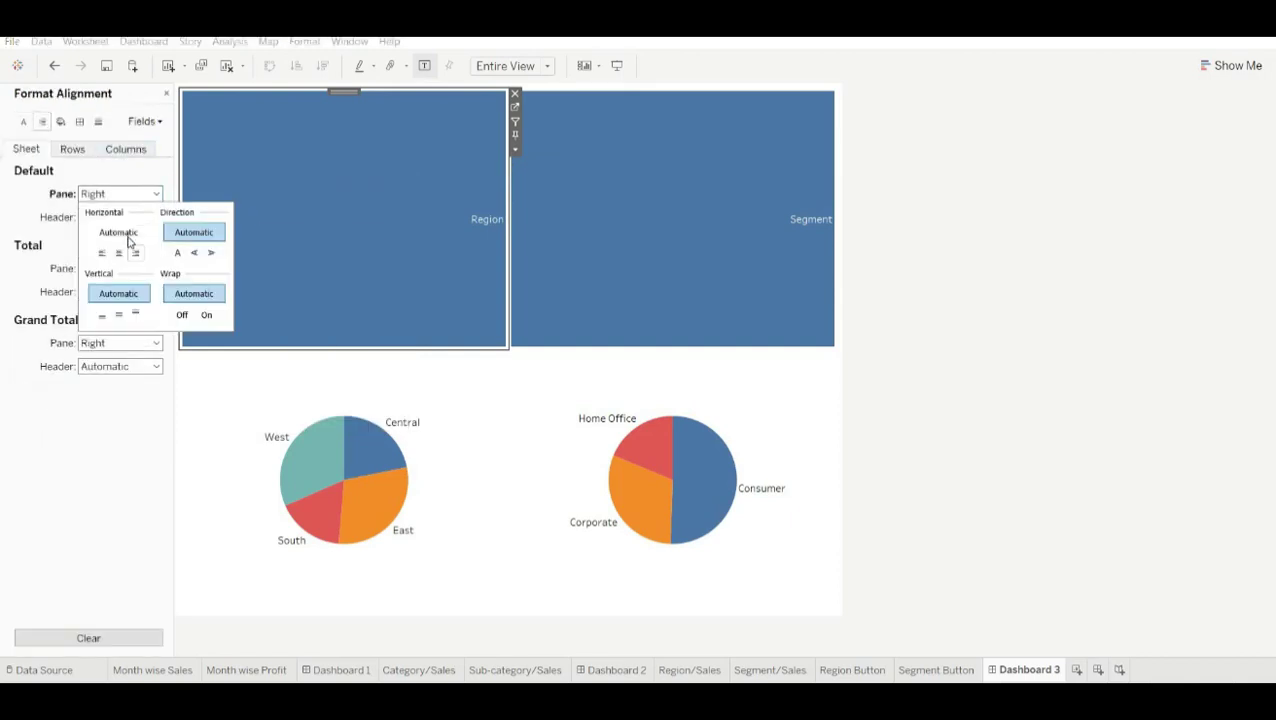
{"action": "left_click", "coordinate": [120, 254]}
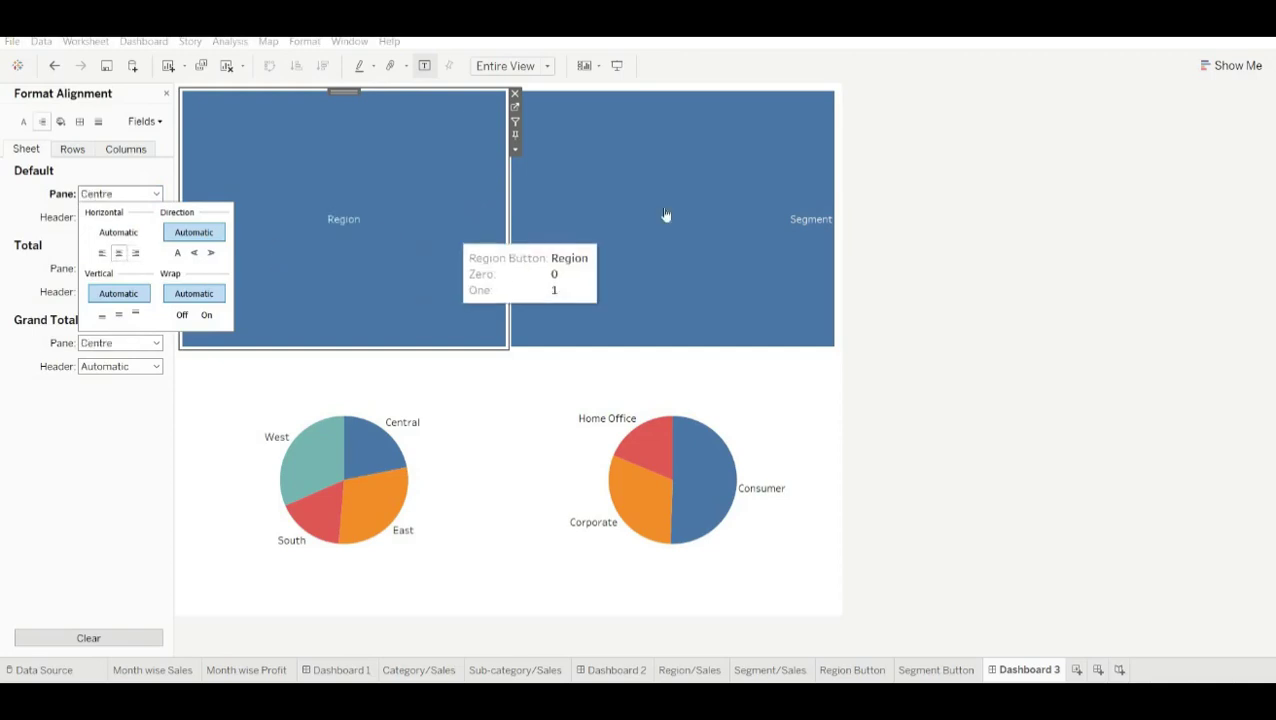
Step: Set the Segment Button sheet's horizontal pane alignment to Centre and close the formatting options
{"action": "left_click", "coordinate": [692, 231]}
{"action": "left_click", "coordinate": [156, 194]}
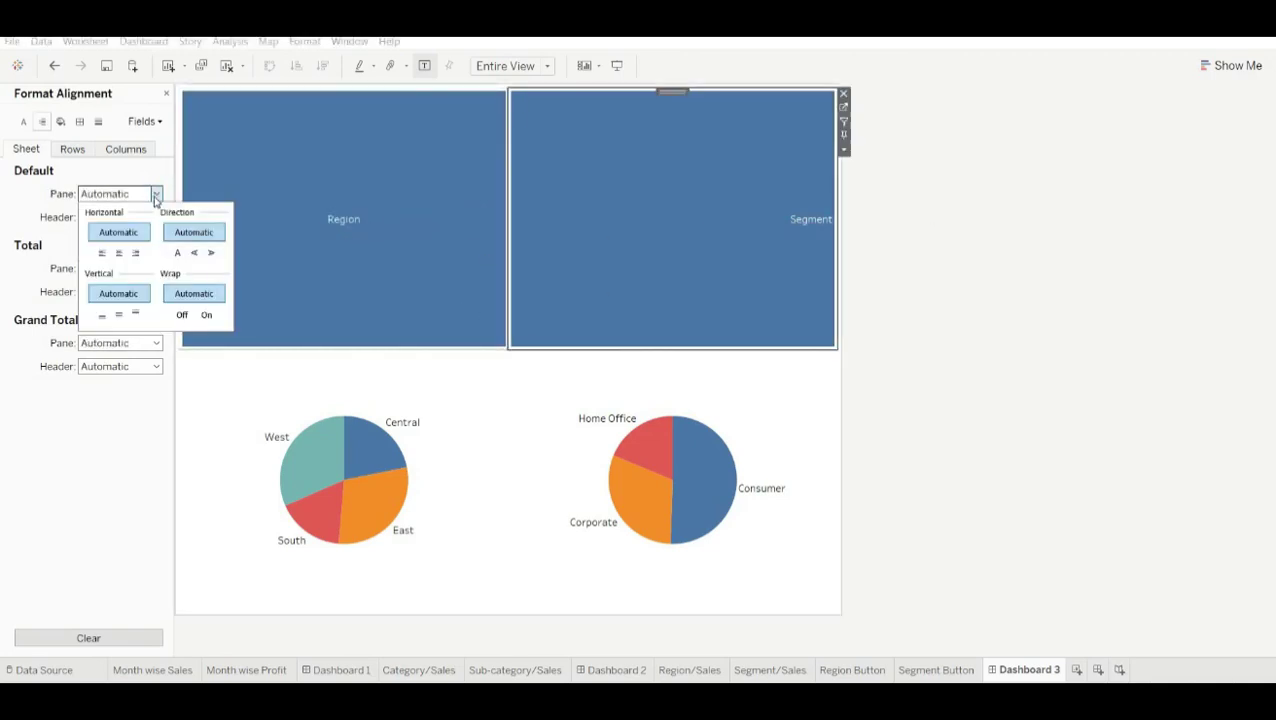
{"action": "left_click", "coordinate": [122, 258]}
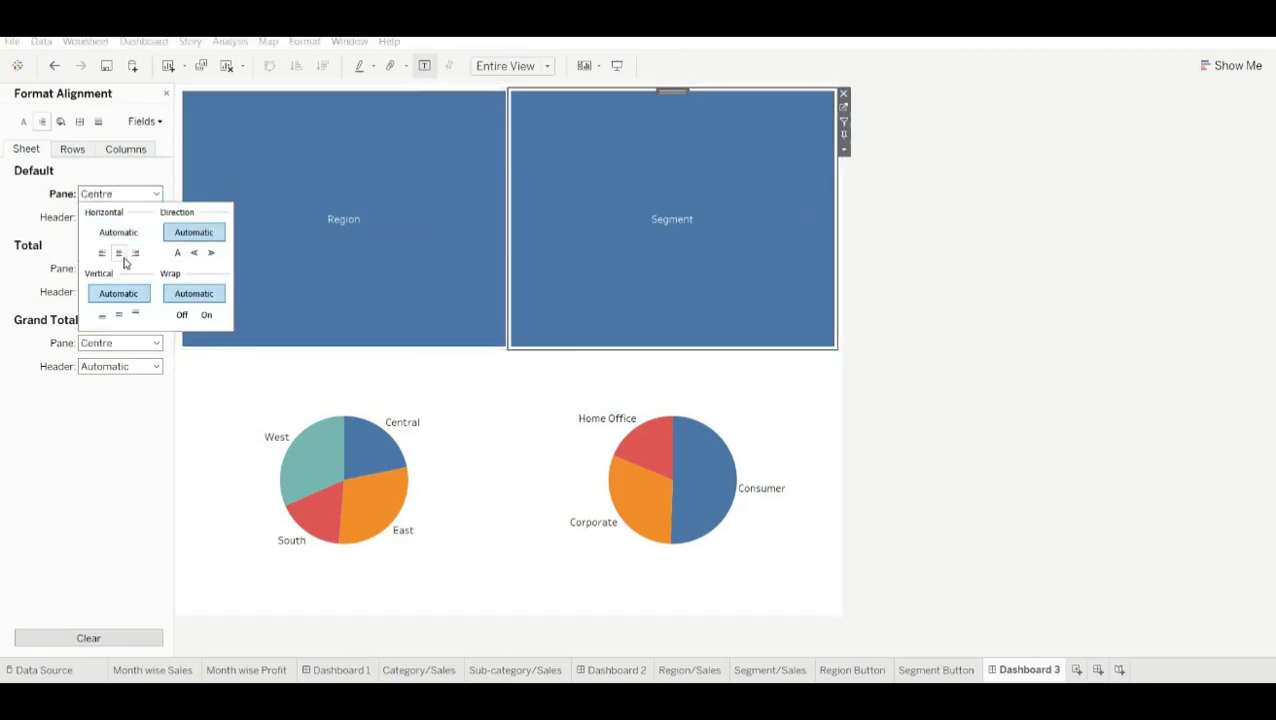
{"action": "left_click", "coordinate": [993, 316]}
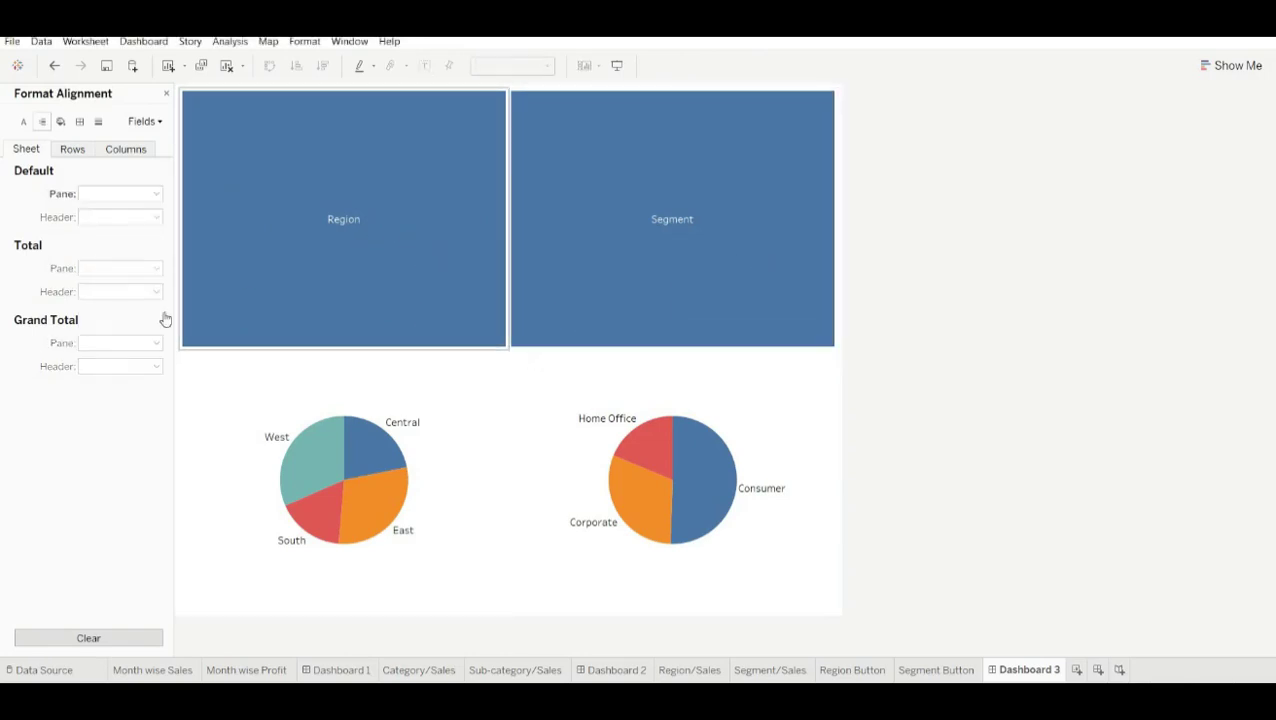
{"action": "left_click", "coordinate": [167, 94]}
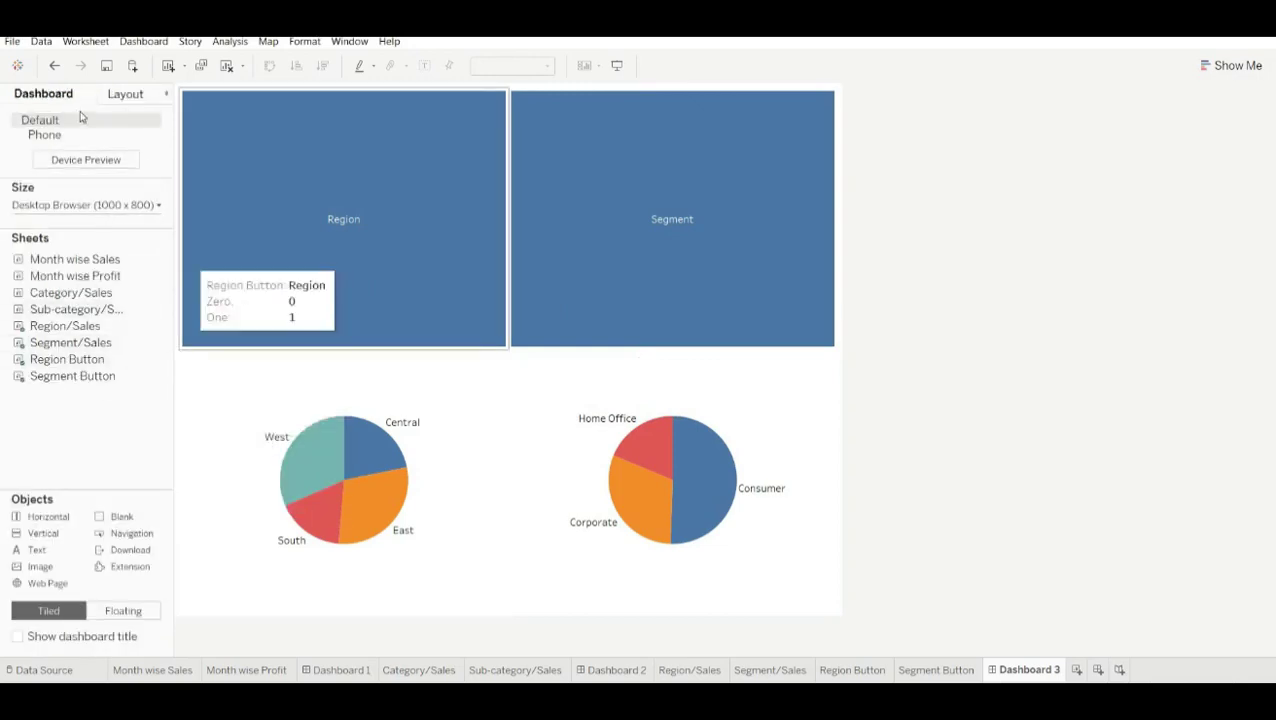
Step: Shorten the container holding the two button sheets to 242 px high, giving the pie chart container a height of 542 px
{"action": "left_click", "coordinate": [127, 96]}
{"action": "left_click", "coordinate": [64, 514]}
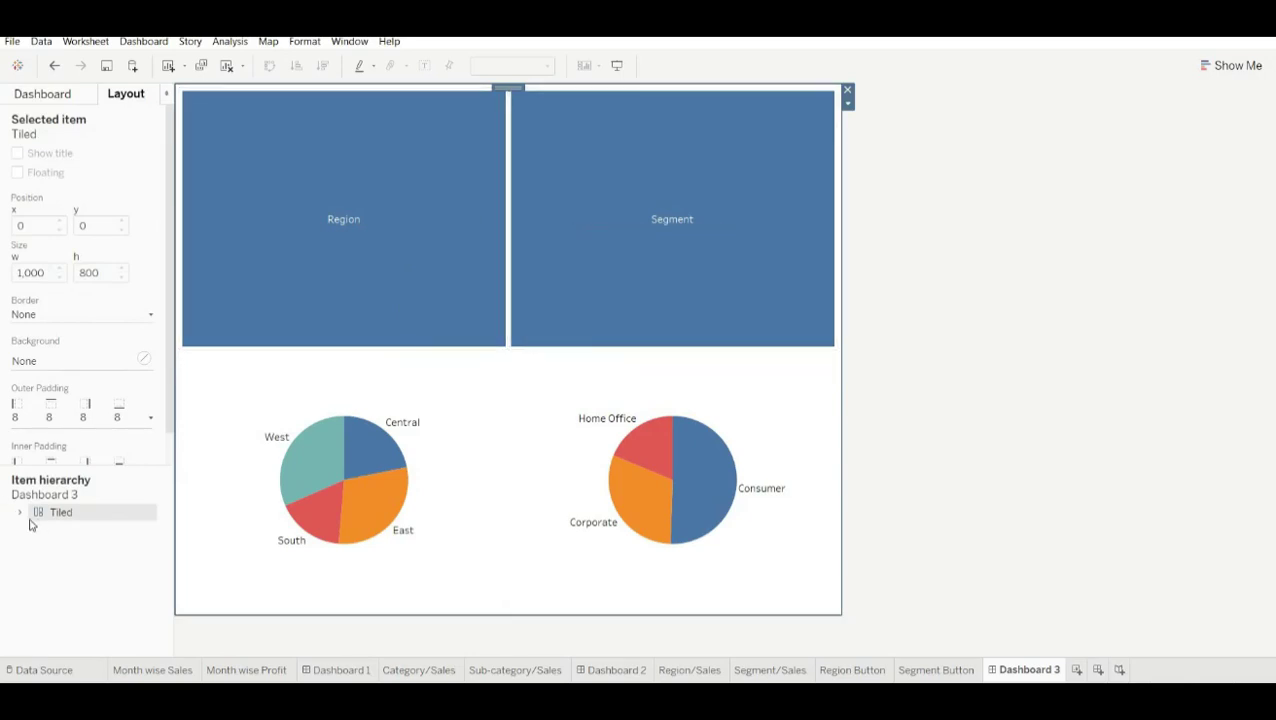
{"action": "left_click", "coordinate": [19, 513]}
{"action": "left_click", "coordinate": [78, 529]}
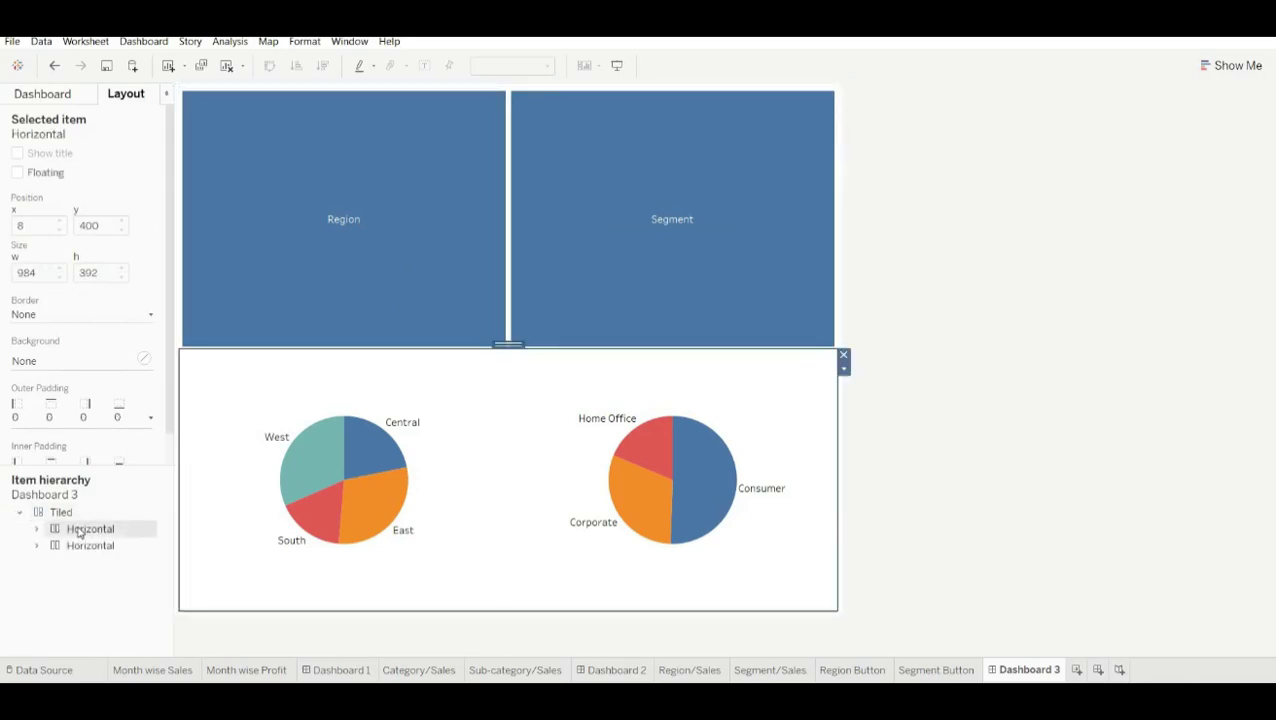
{"action": "left_click", "coordinate": [96, 547]}
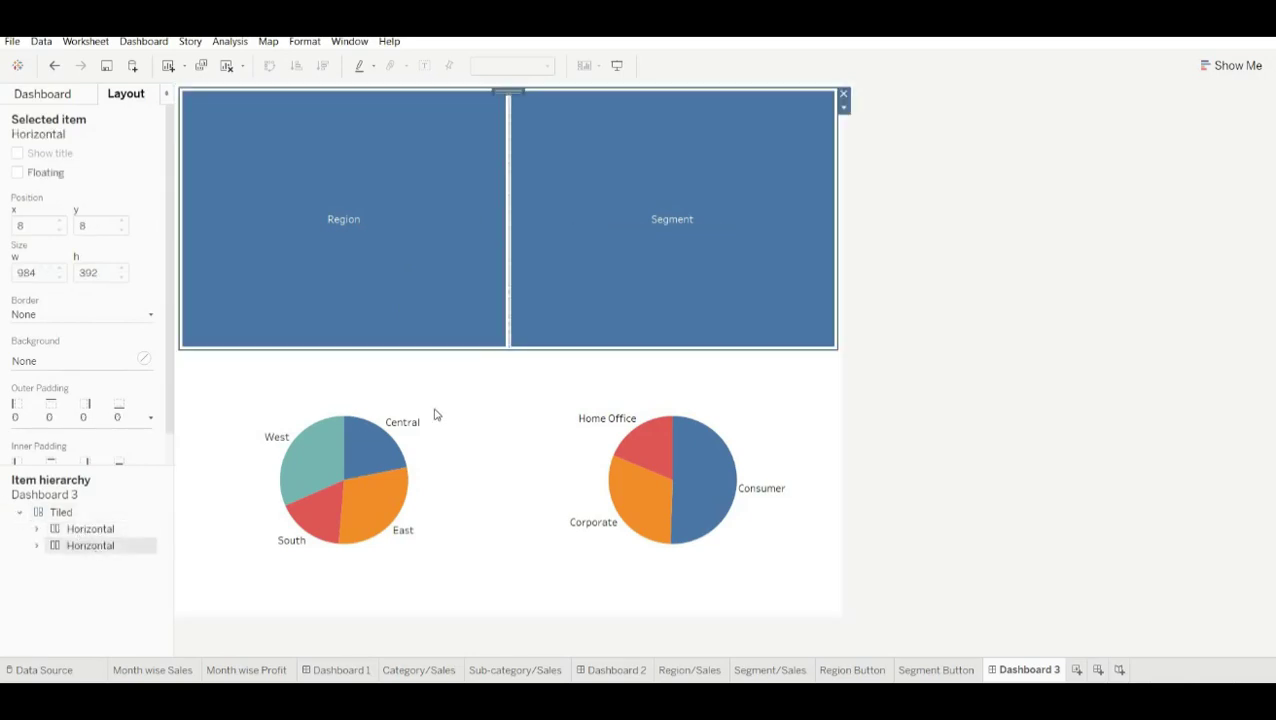
{"action": "left_click", "coordinate": [522, 350]}
{"action": "left_click_drag", "start_coordinate": [529, 313], "coordinate": [530, 248]}
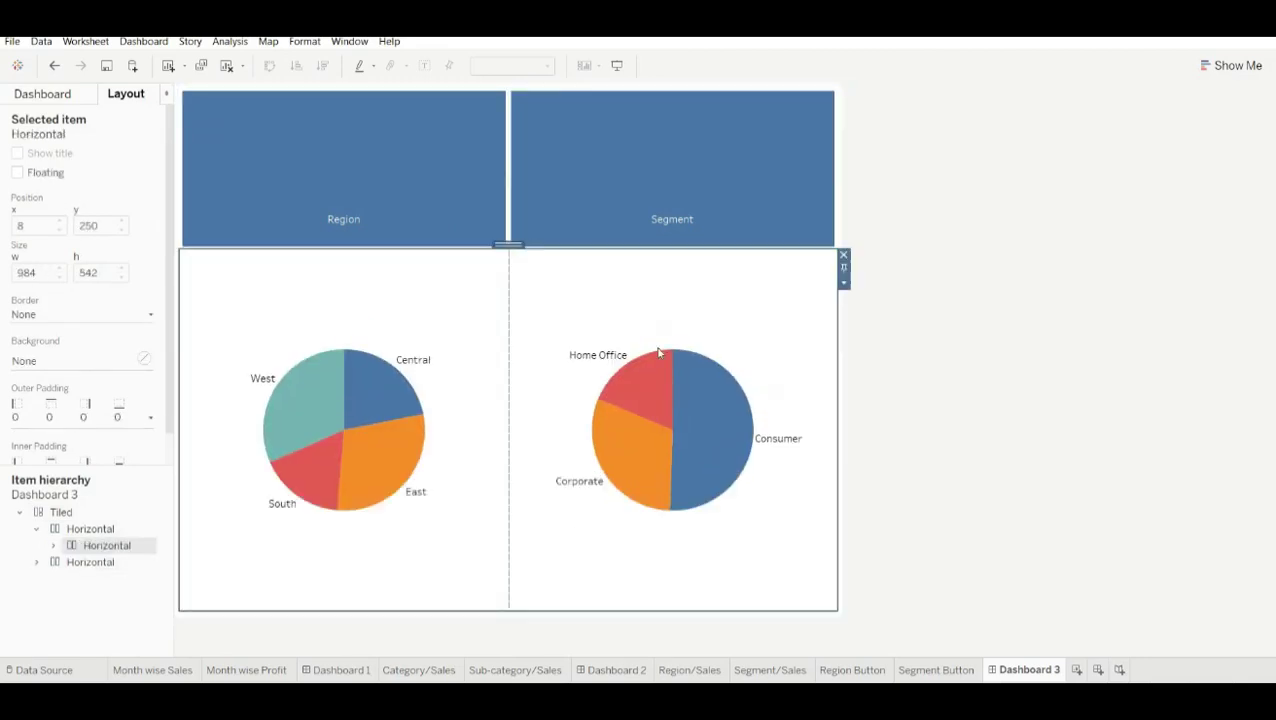
{"action": "left_click", "coordinate": [1190, 300]}
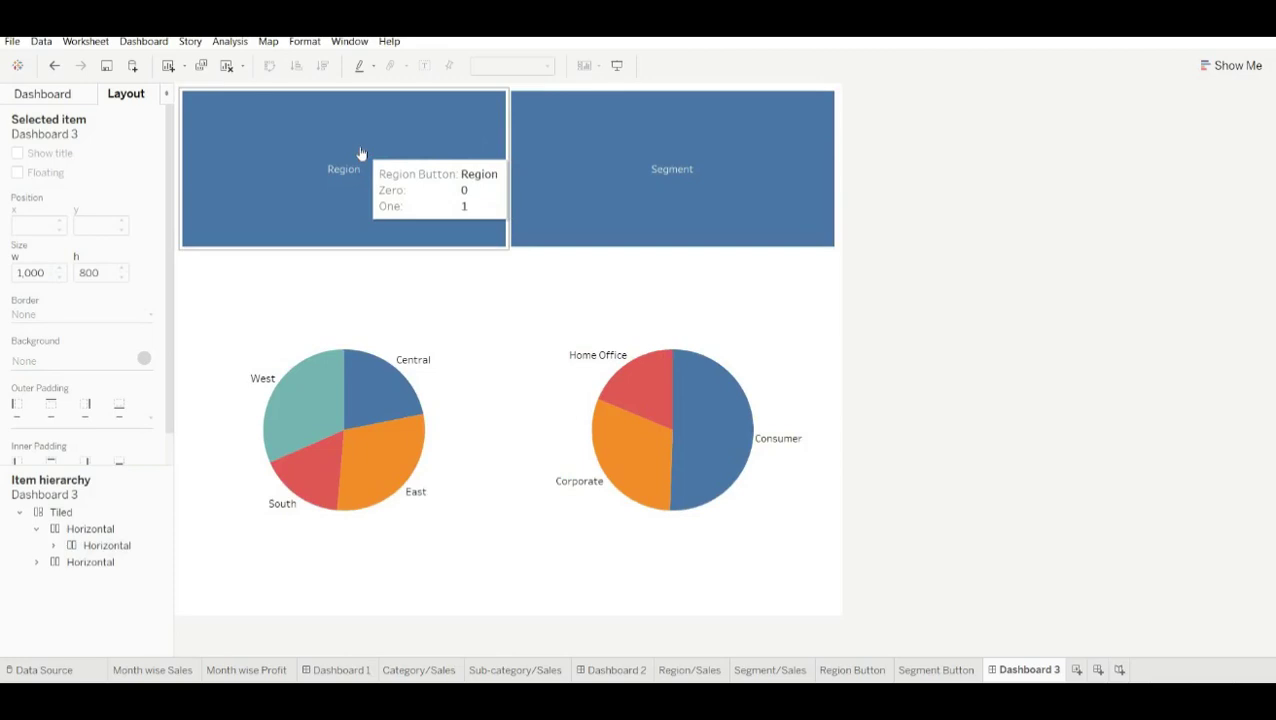
Step: Add a dashboard filter action named "Region to hide segment" that runs on Select with only Region Button as source sheet
{"action": "left_click", "coordinate": [133, 44]}
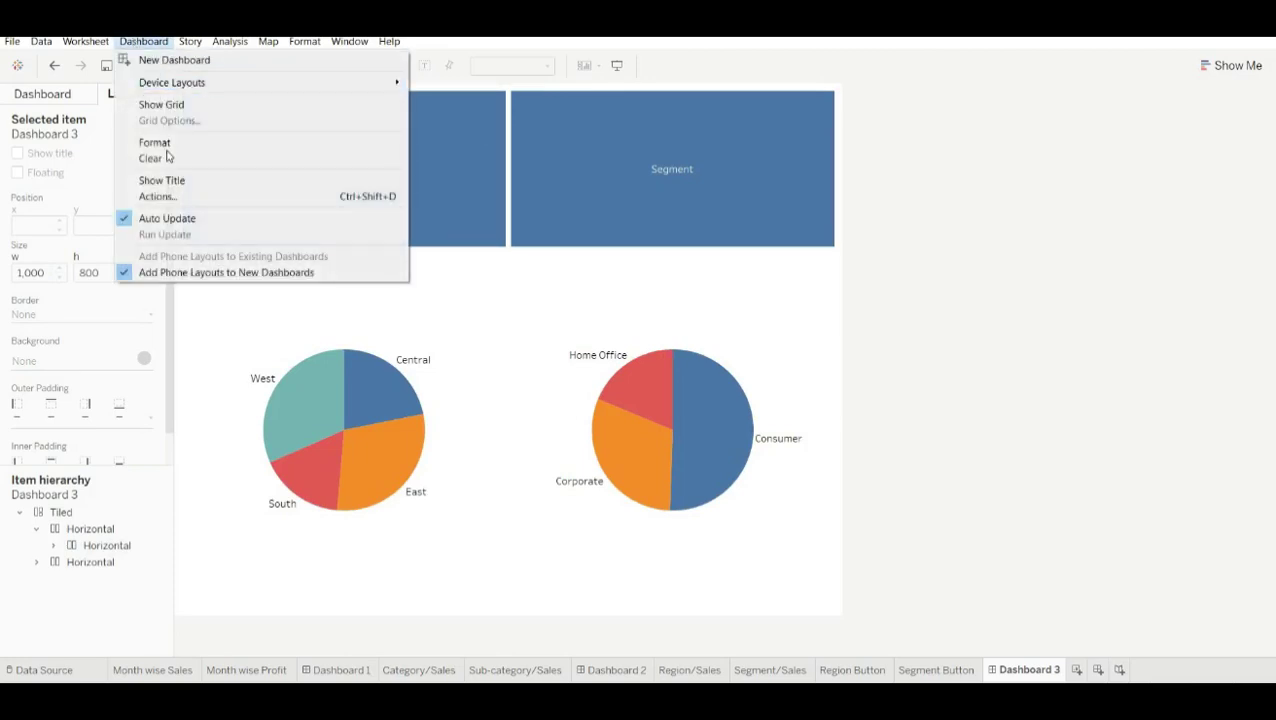
{"action": "left_click", "coordinate": [170, 195]}
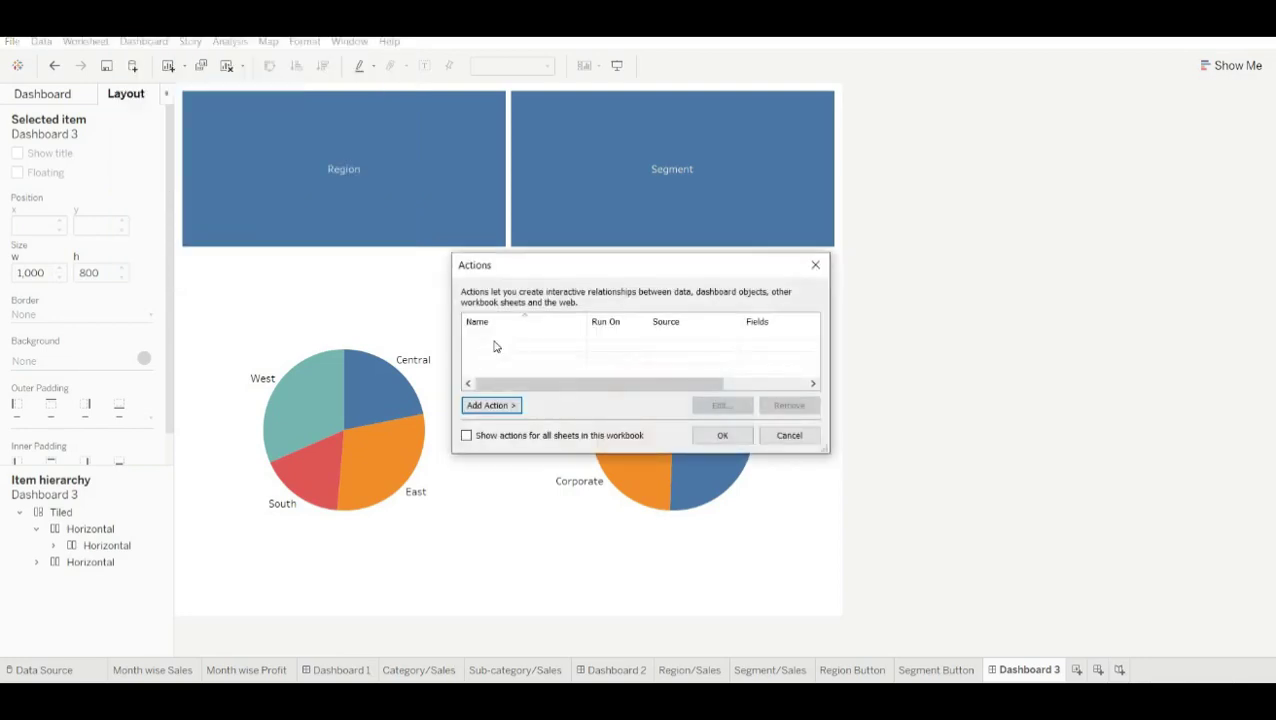
{"action": "left_click", "coordinate": [491, 406]}
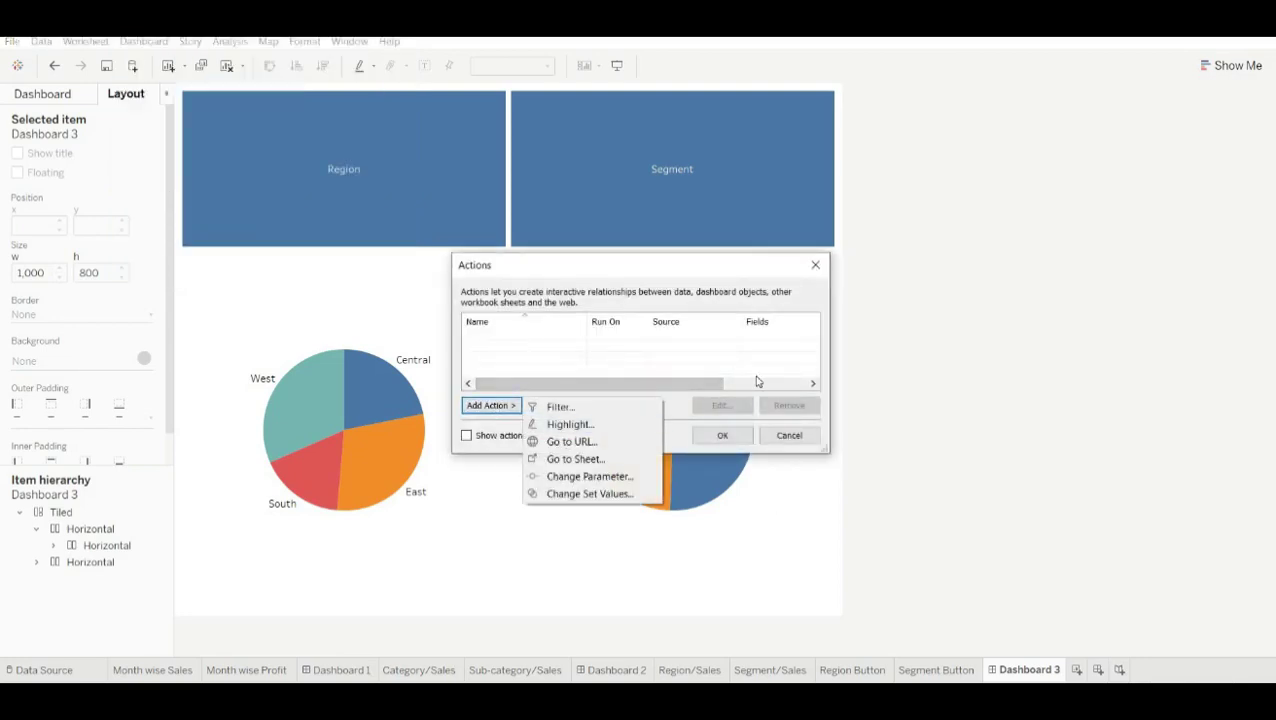
{"action": "left_click", "coordinate": [620, 408]}
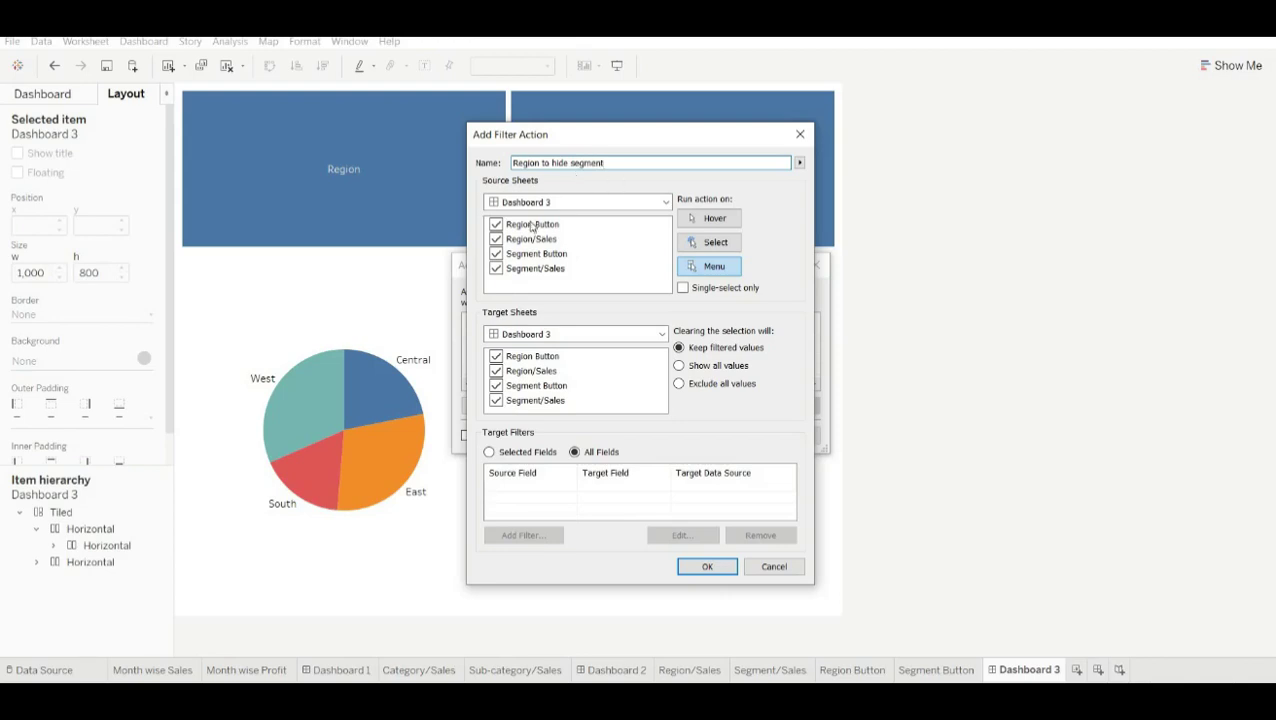
{"action": "left_click", "coordinate": [497, 243]}
{"action": "left_click", "coordinate": [714, 242]}
{"action": "left_click", "coordinate": [679, 365]}
{"action": "left_click", "coordinate": [496, 268]}
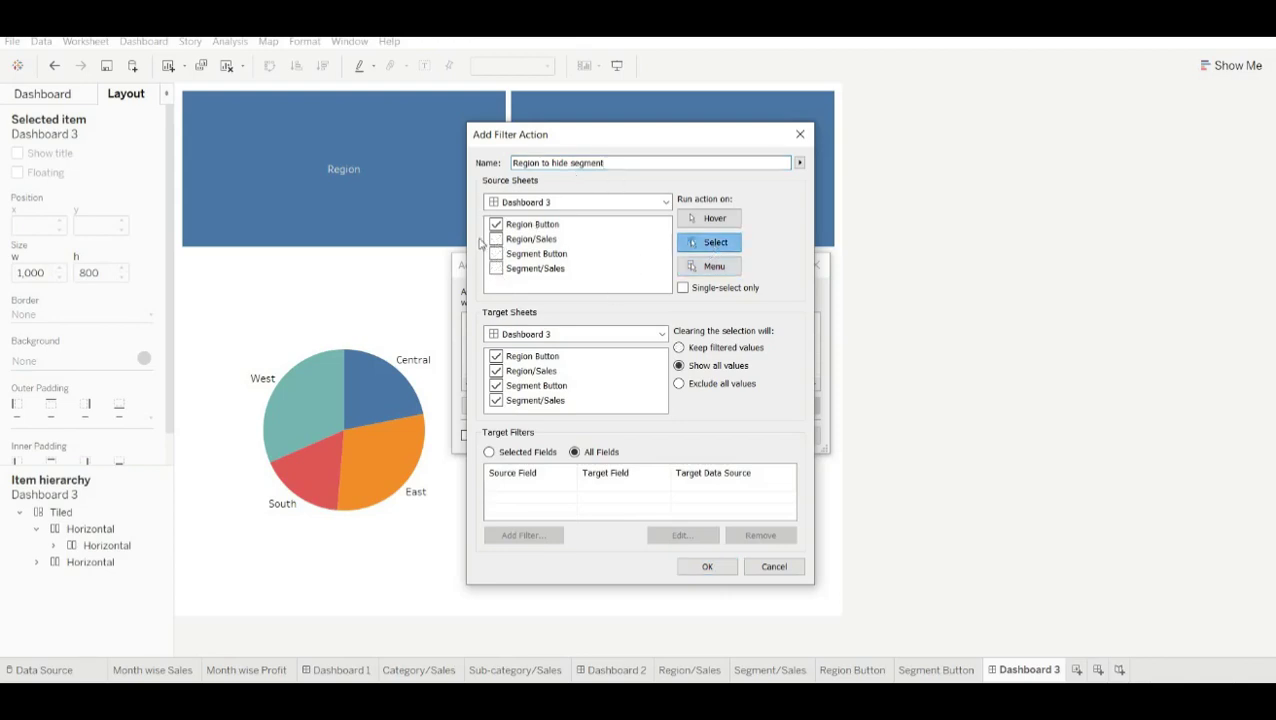
Step: Target only the Segment/Sales sheet, exclude all values when the selection is cleared, and filter on selected fields
{"action": "left_click", "coordinate": [496, 357]}
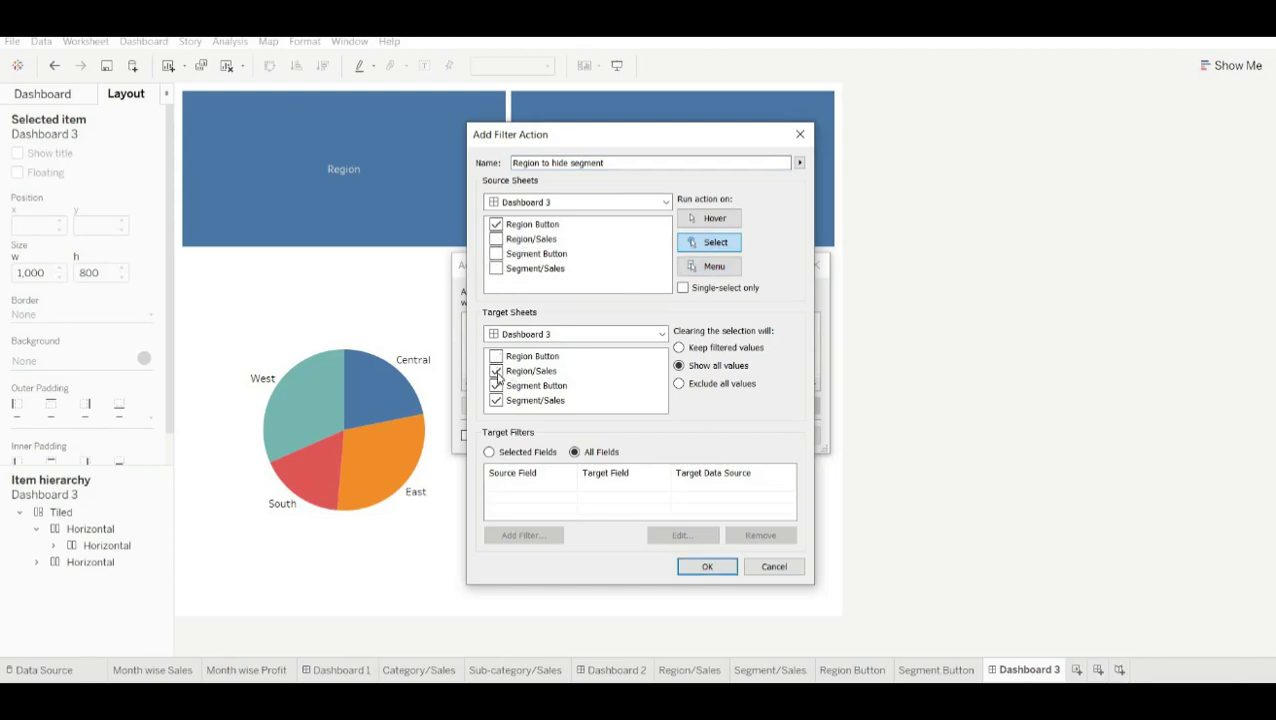
{"action": "left_click", "coordinate": [679, 384]}
{"action": "left_click", "coordinate": [489, 452]}
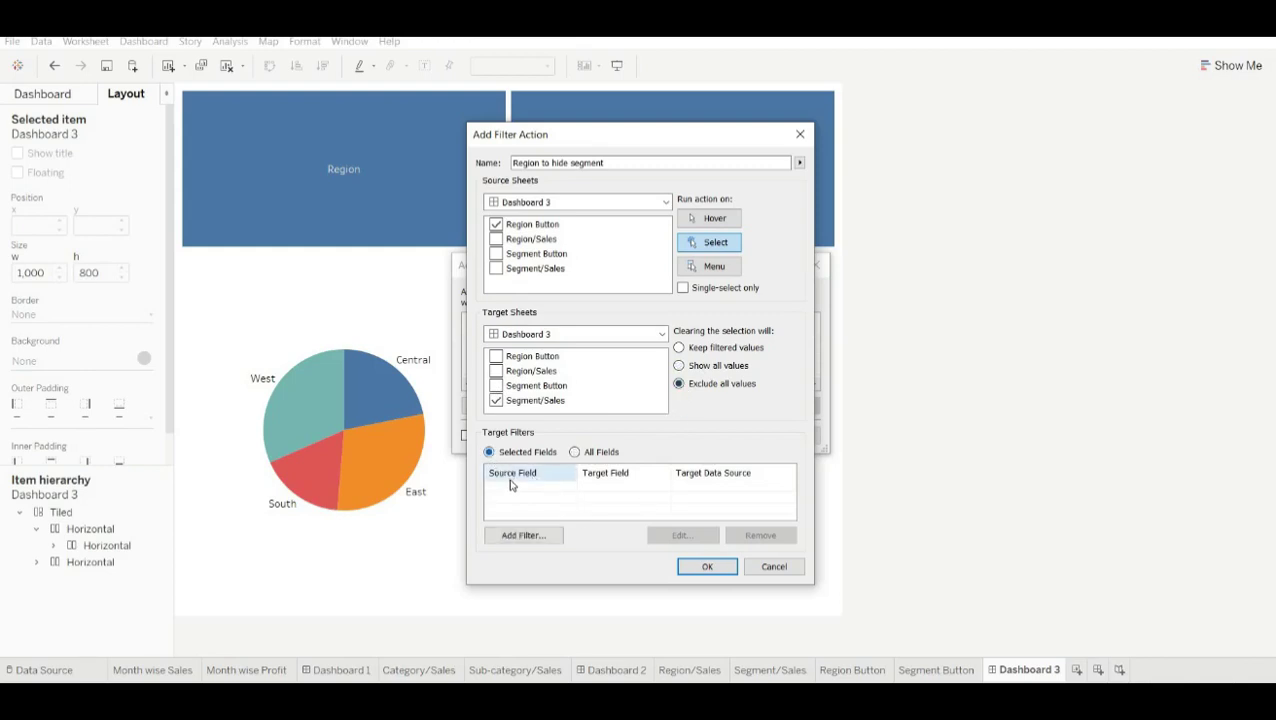
Step: Add a target filter that maps the source field Zero to the target field One
{"action": "left_click", "coordinate": [526, 536]}
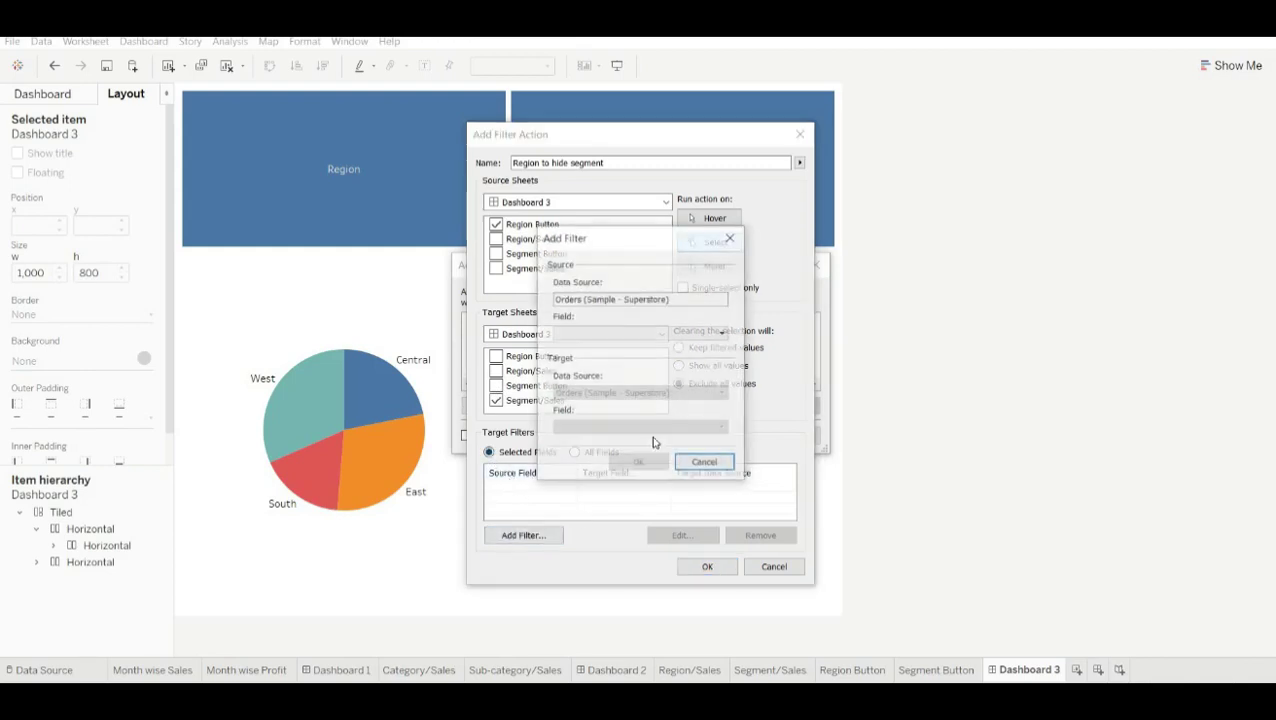
{"action": "left_click", "coordinate": [620, 334]}
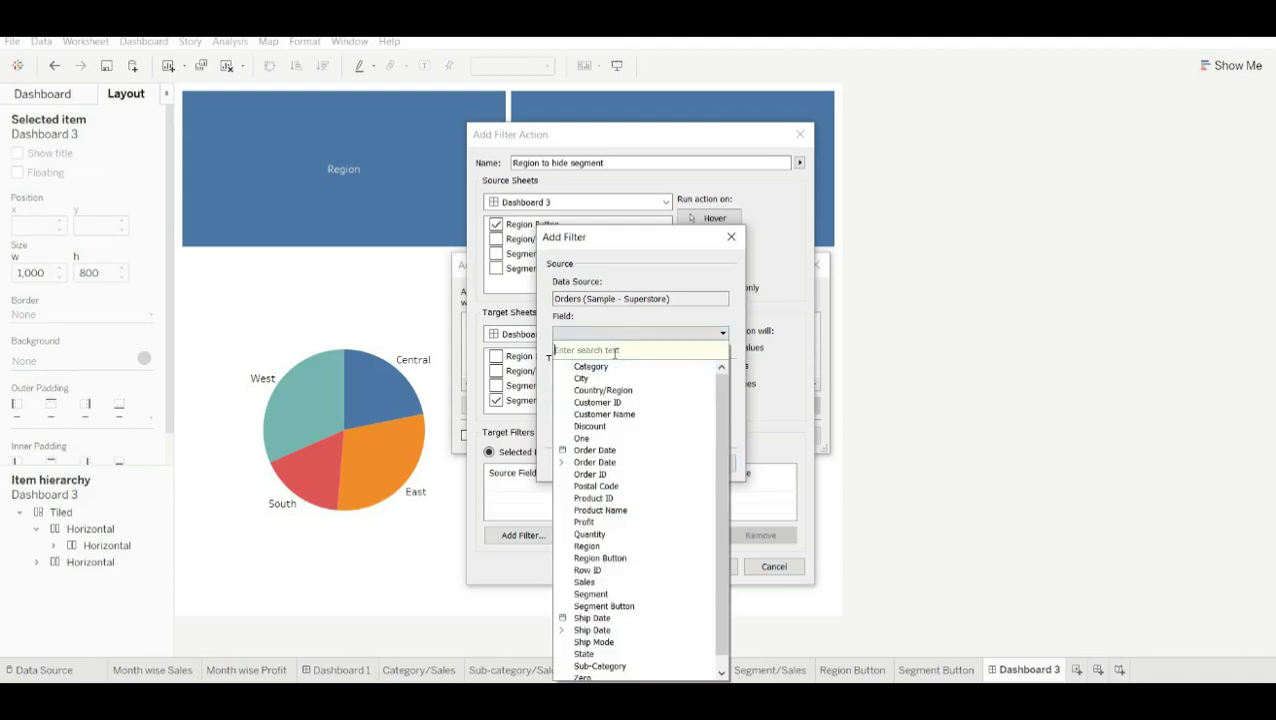
{"action": "type", "text": "zero"}
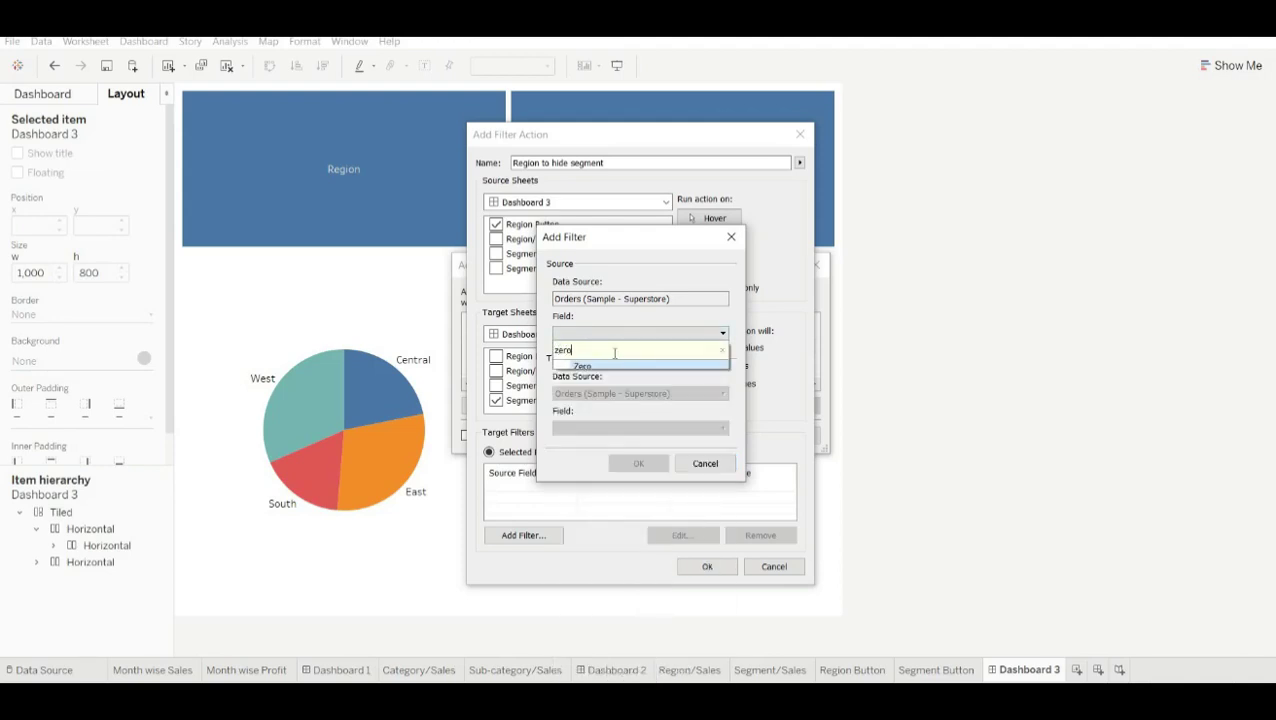
{"action": "left_click", "coordinate": [598, 365]}
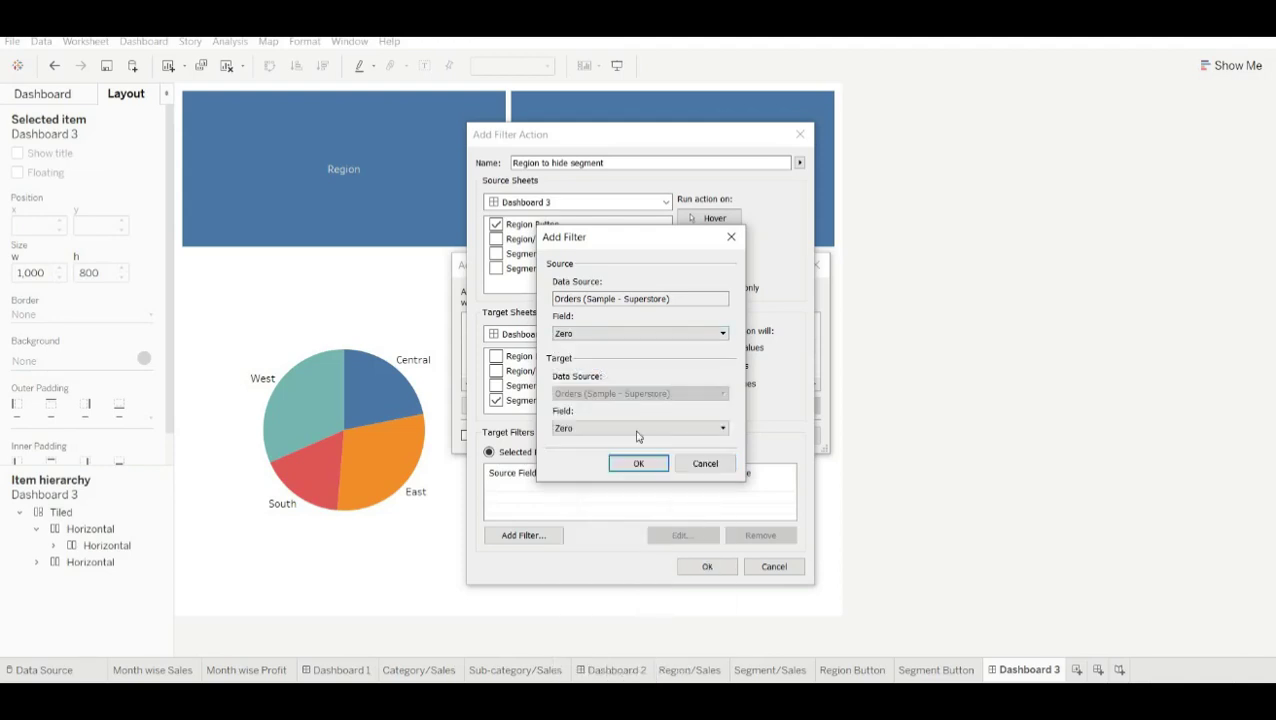
{"action": "left_click", "coordinate": [623, 437]}
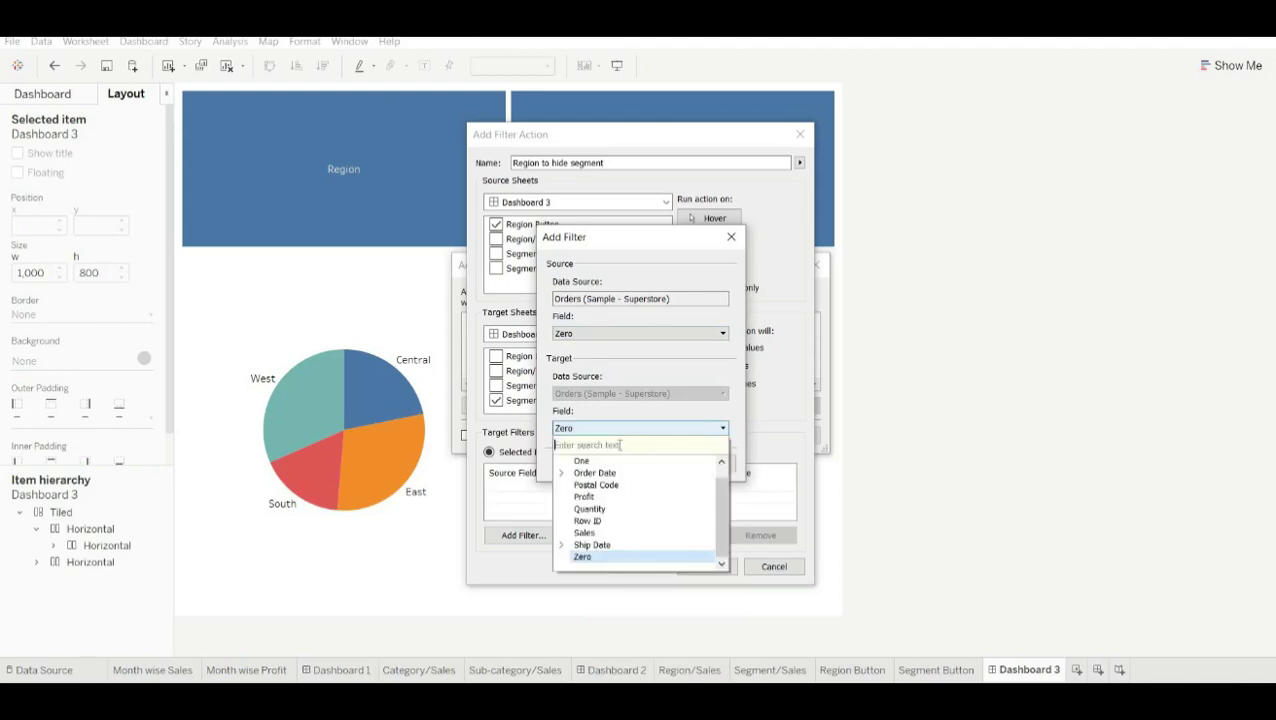
{"action": "left_click", "coordinate": [648, 461]}
{"action": "left_click", "coordinate": [640, 464]}
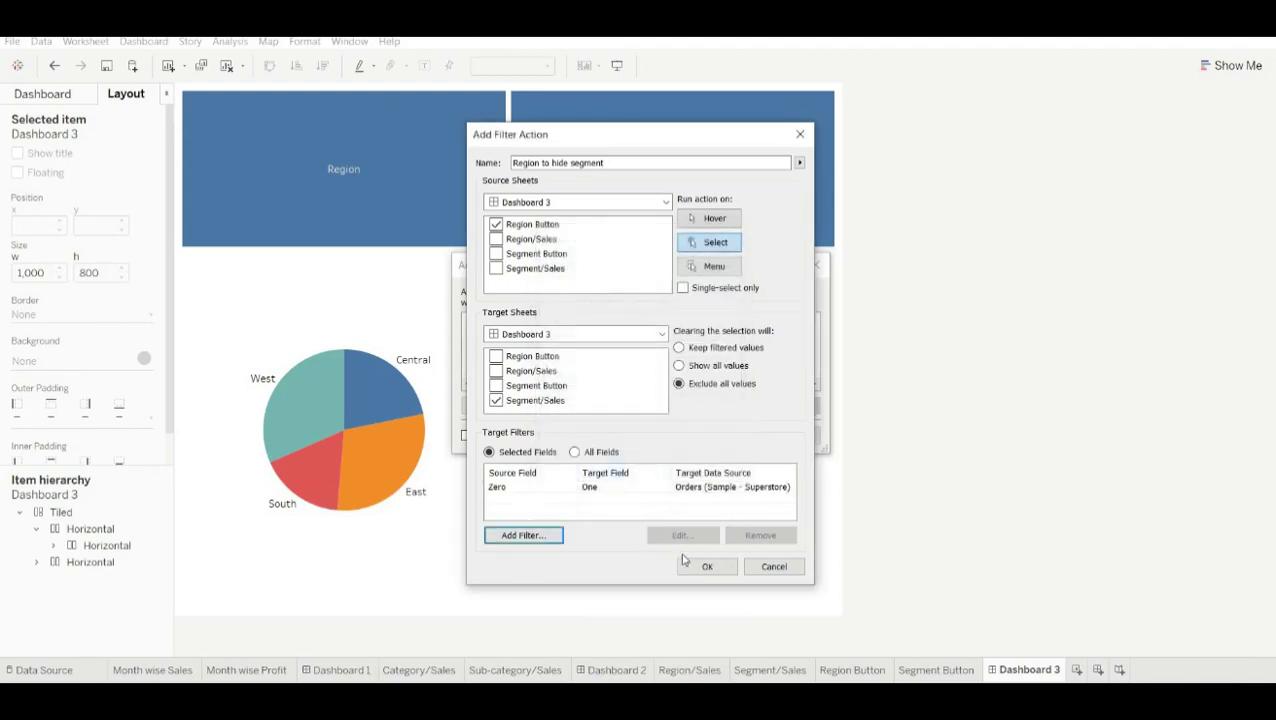
Step: Save the "Region to hide segment" action and test it with the Region button on the dashboard
{"action": "left_click", "coordinate": [707, 566]}
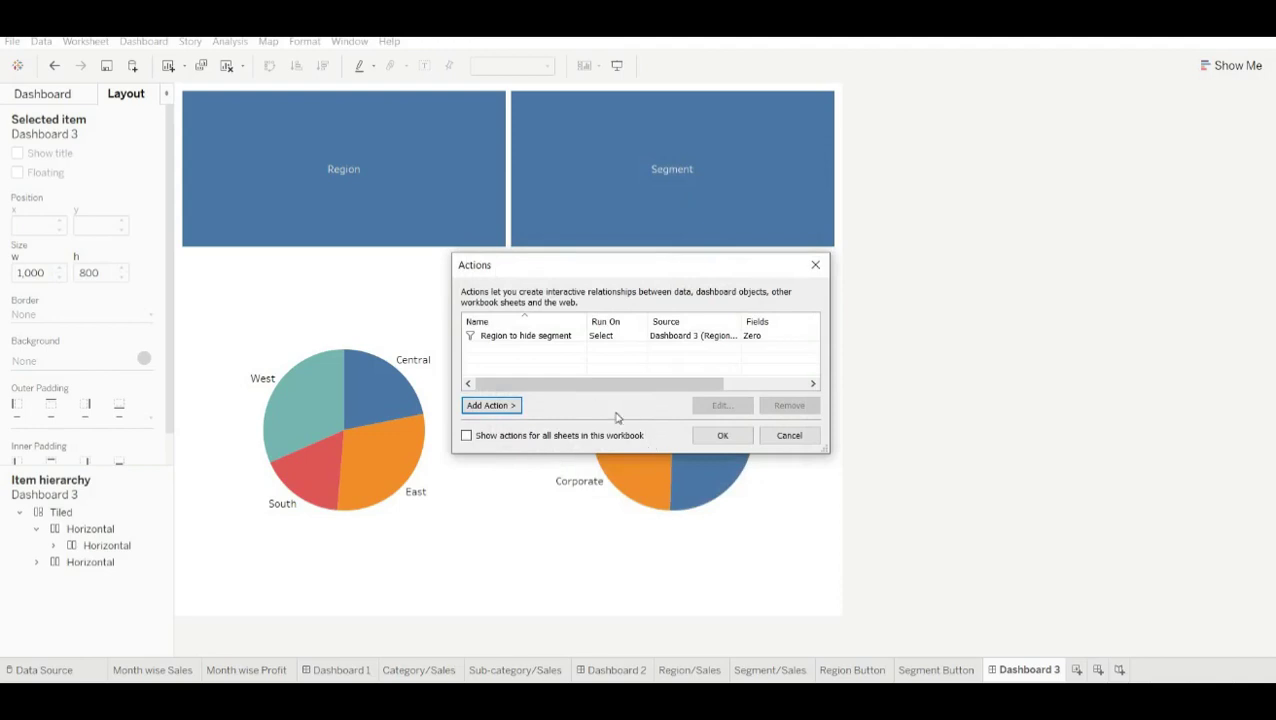
{"action": "left_click", "coordinate": [716, 435]}
{"action": "left_click", "coordinate": [390, 148]}
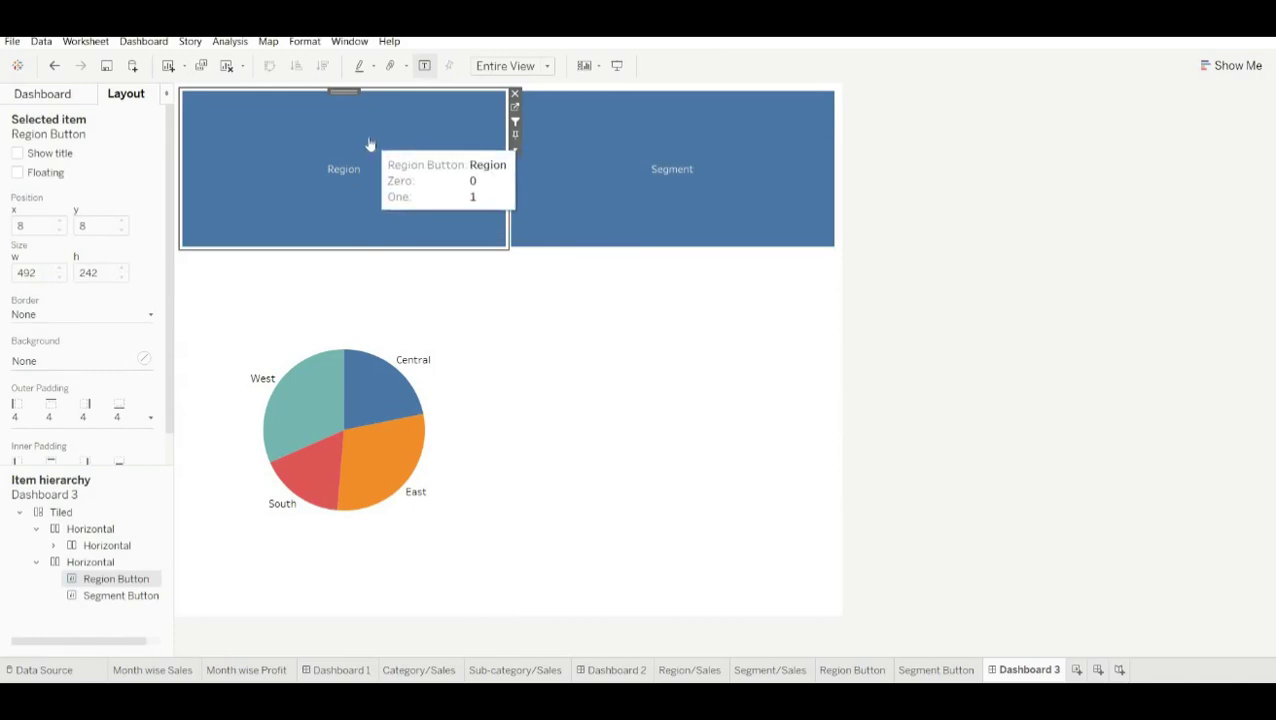
{"action": "left_click", "coordinate": [369, 144]}
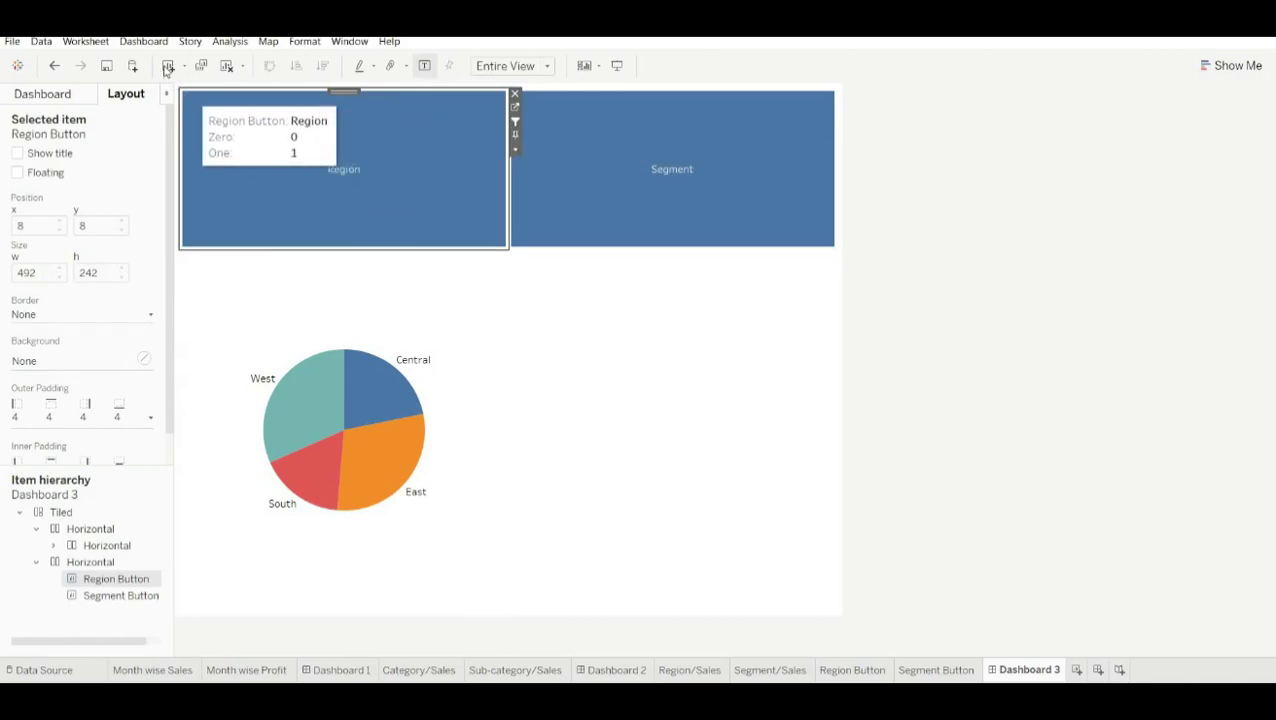
Step: Add a dashboard filter action named "Segment to hide region" with only Segment Button as source sheet
{"action": "left_click", "coordinate": [145, 42]}
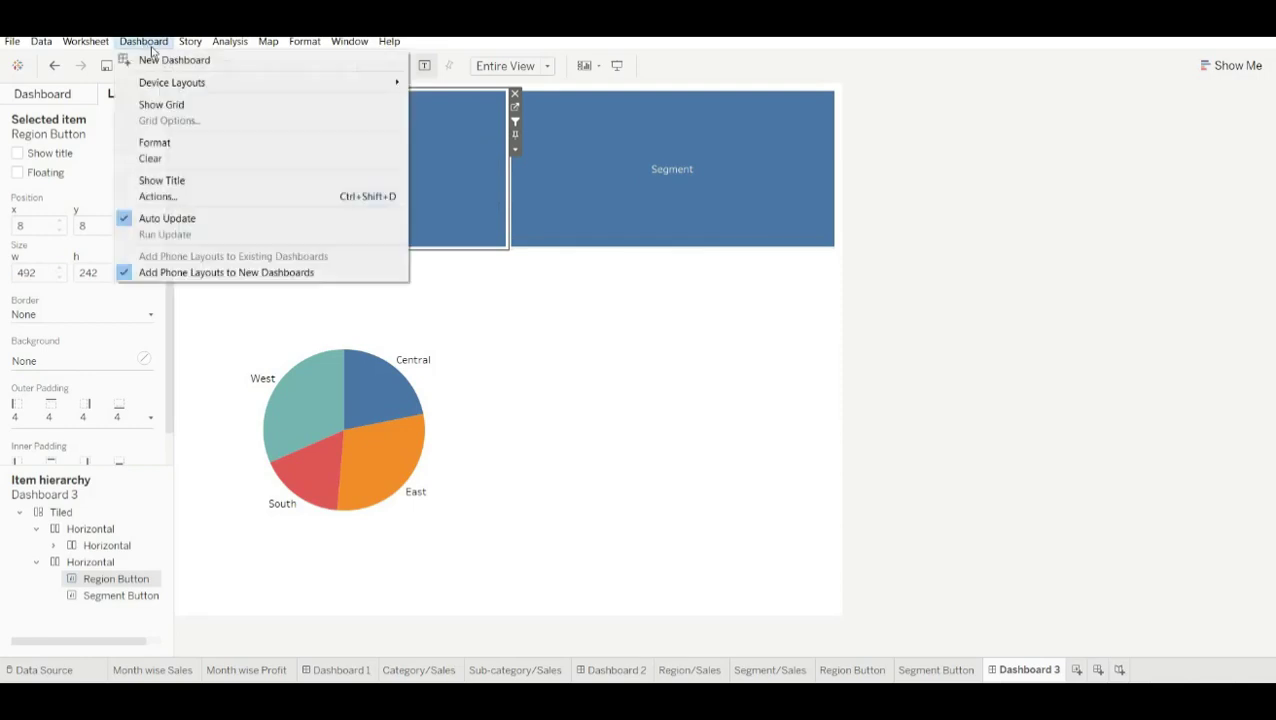
{"action": "left_click", "coordinate": [184, 196]}
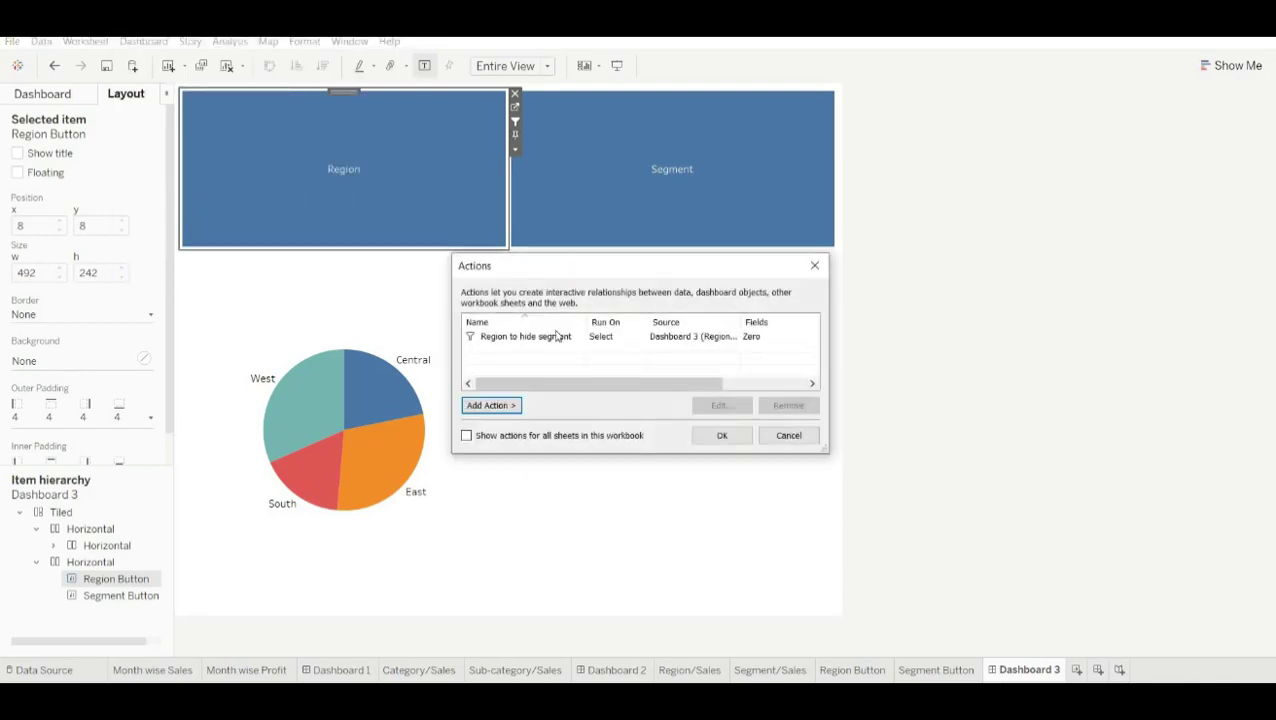
{"action": "left_click", "coordinate": [490, 405]}
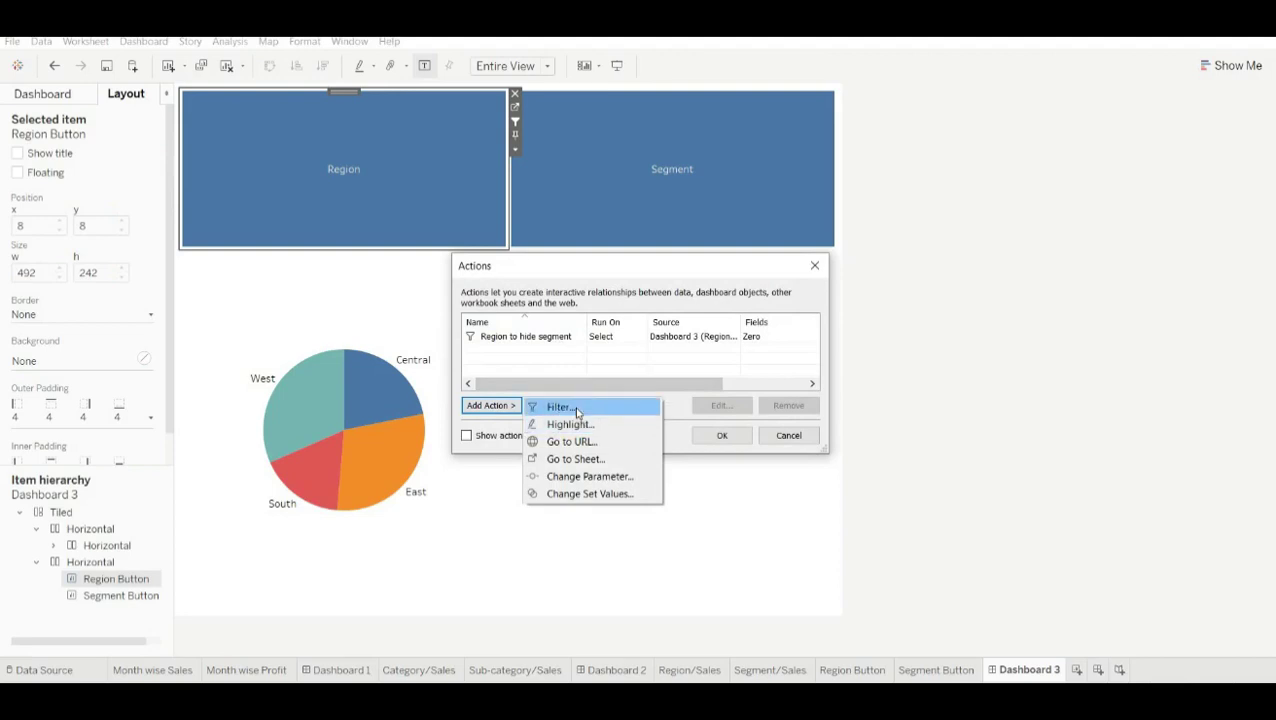
{"action": "left_click", "coordinate": [558, 407]}
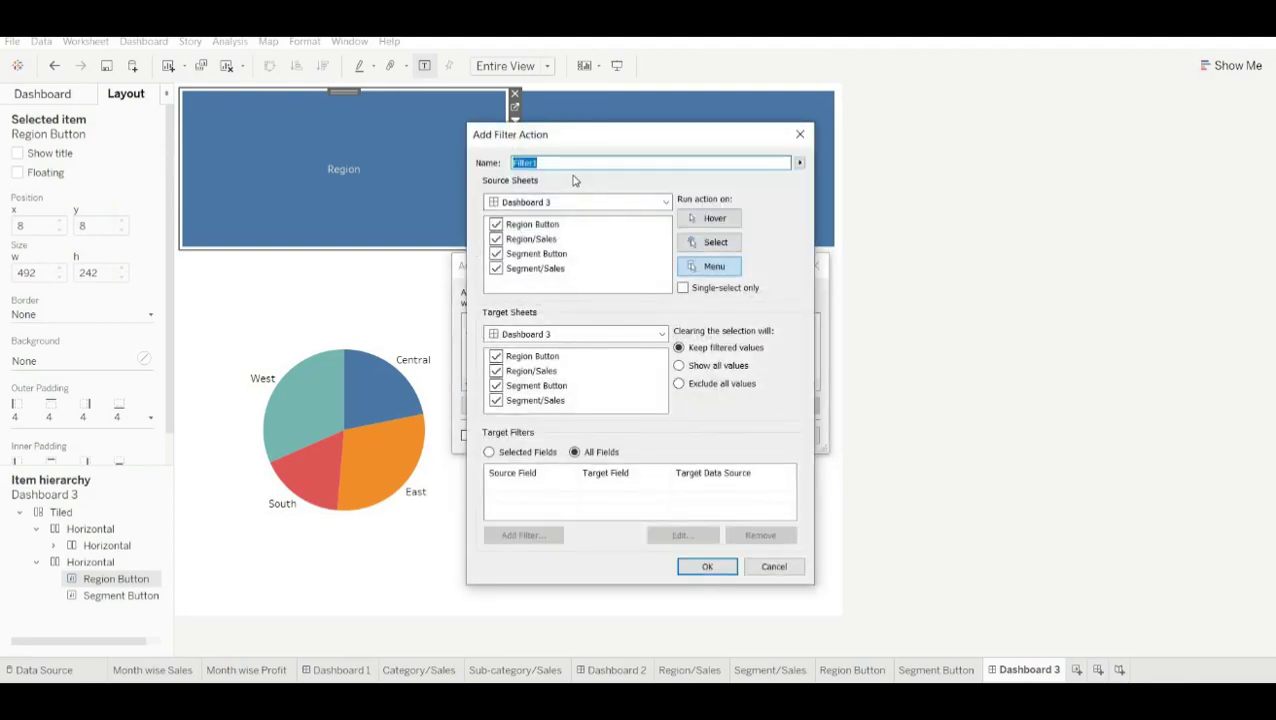
{"action": "key", "text": "BackSpace"}
{"action": "left_click", "coordinate": [496, 224]}
{"action": "left_click", "coordinate": [496, 239]}
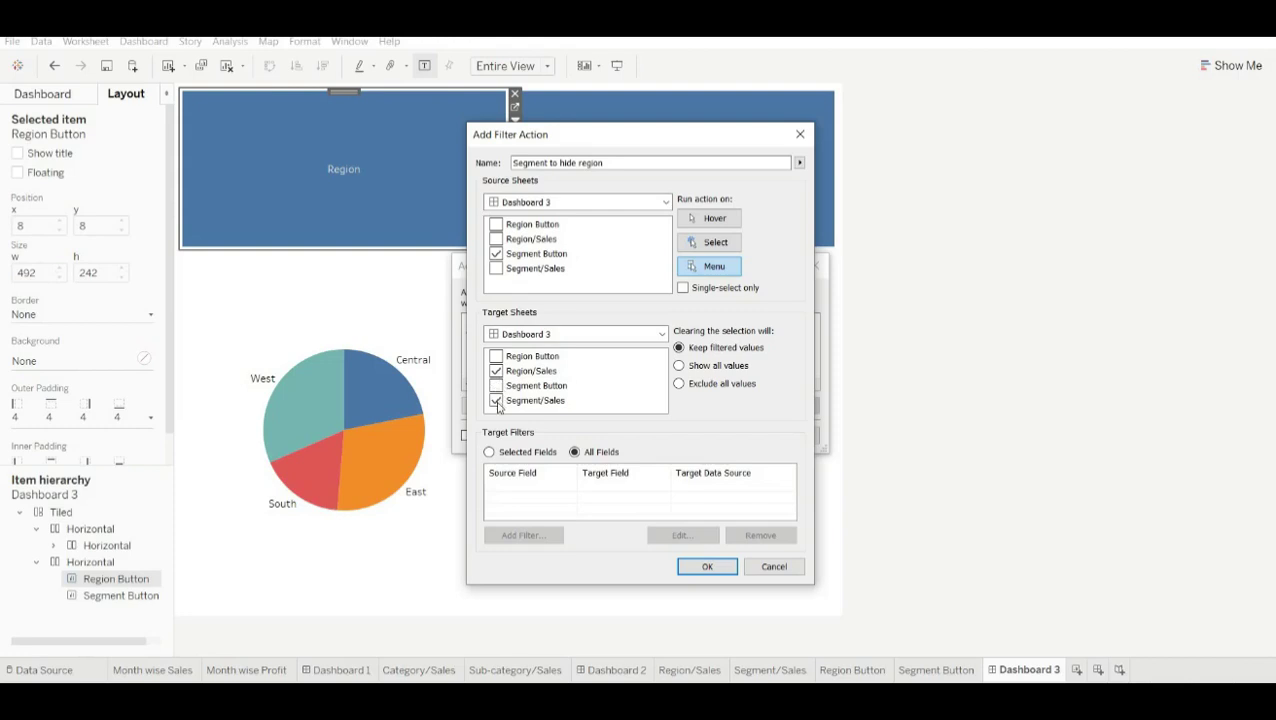
Step: Target only the Region/Sales sheet, exclude all values when the selection is cleared, and filter on selected fields
{"action": "left_click", "coordinate": [497, 402]}
{"action": "left_click", "coordinate": [680, 385]}
{"action": "left_click", "coordinate": [490, 453]}
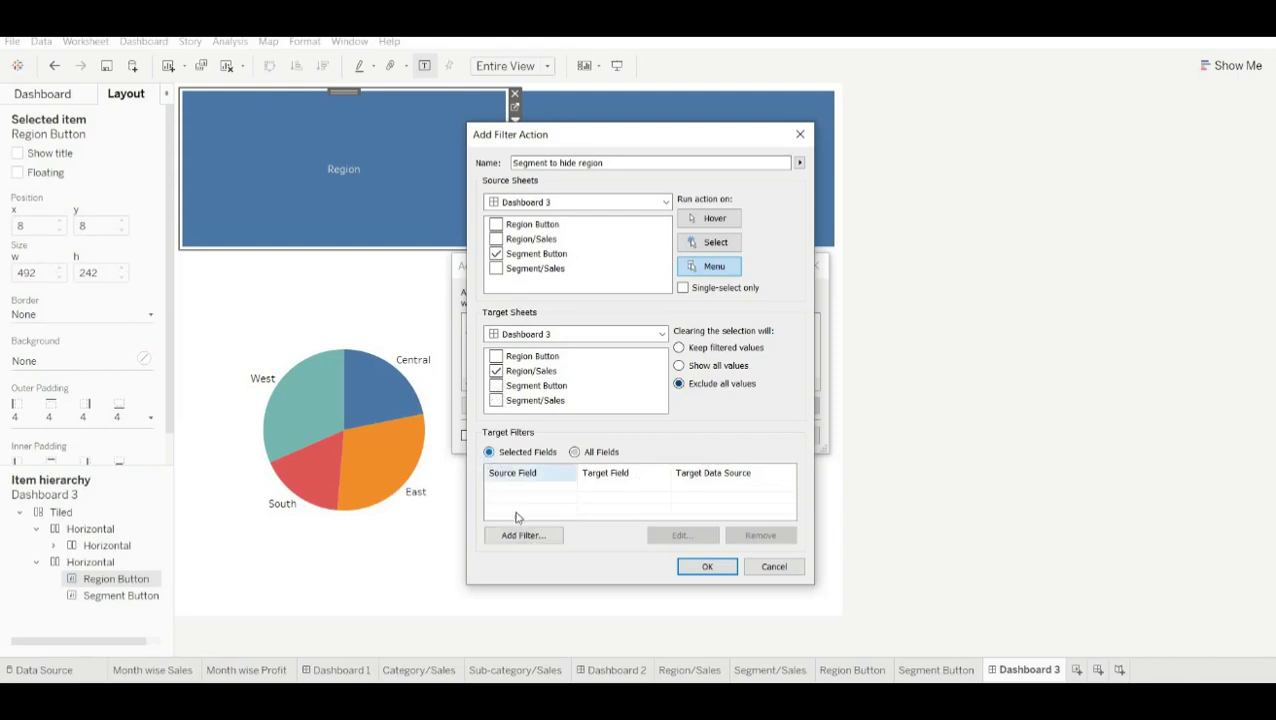
Step: Add a target filter that maps the source field One to the target field Zero
{"action": "left_click", "coordinate": [522, 535]}
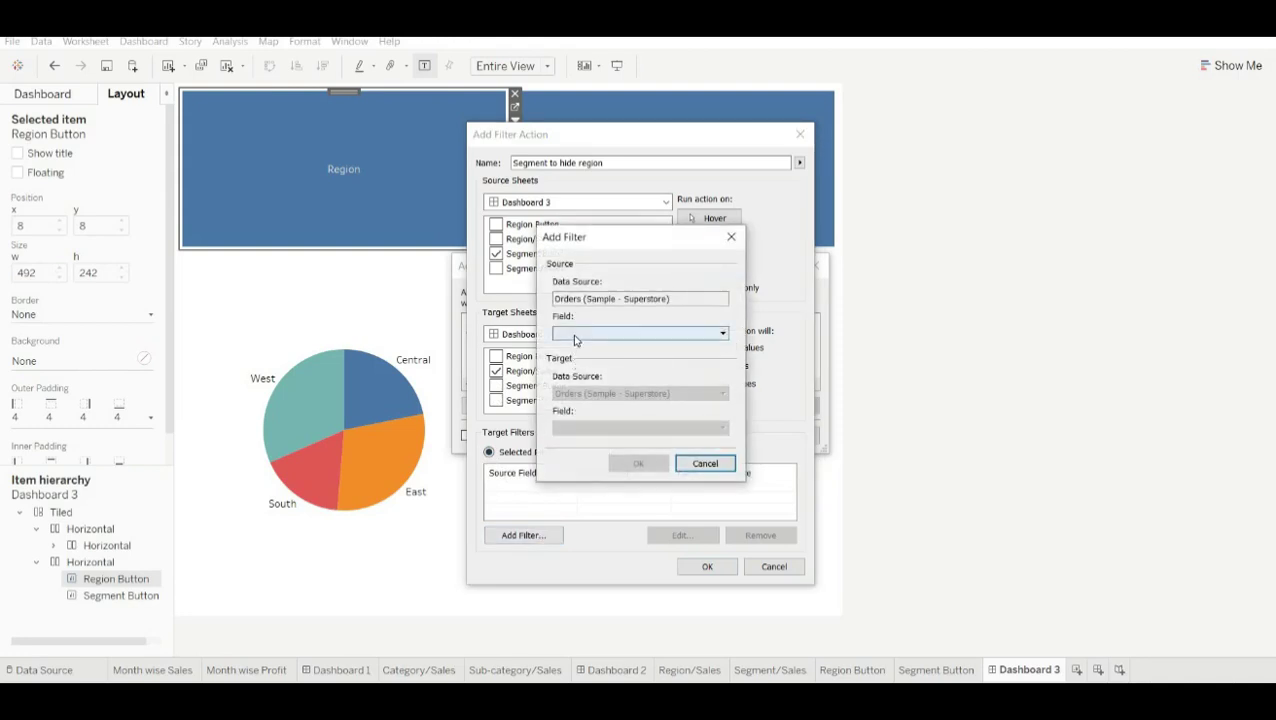
{"action": "left_click", "coordinate": [574, 334]}
{"action": "type", "text": "on"}
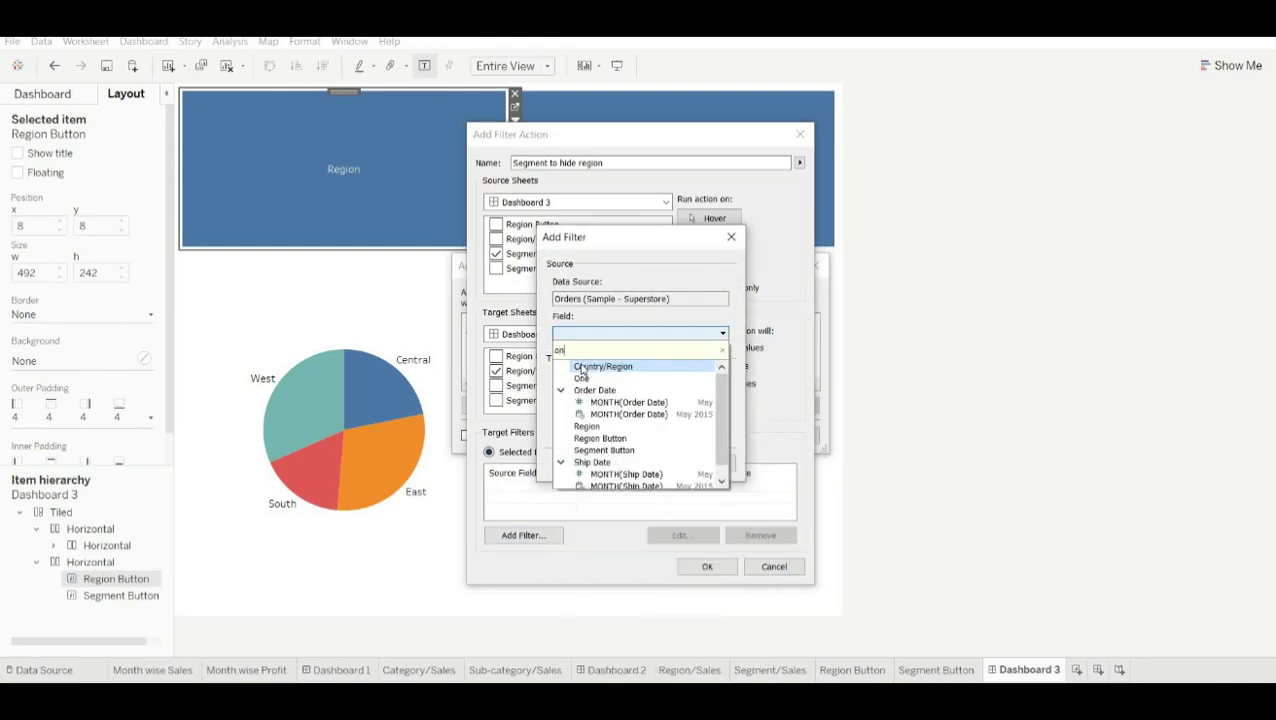
{"action": "left_click", "coordinate": [590, 383]}
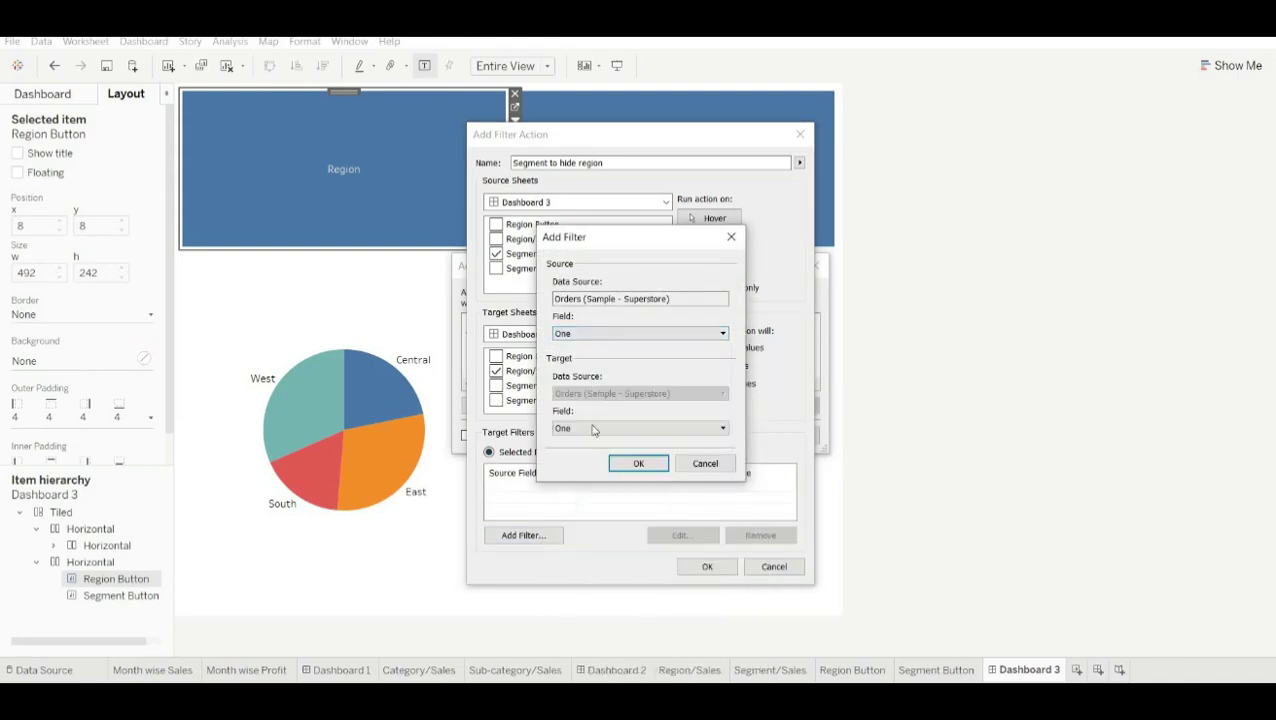
{"action": "left_click", "coordinate": [590, 428]}
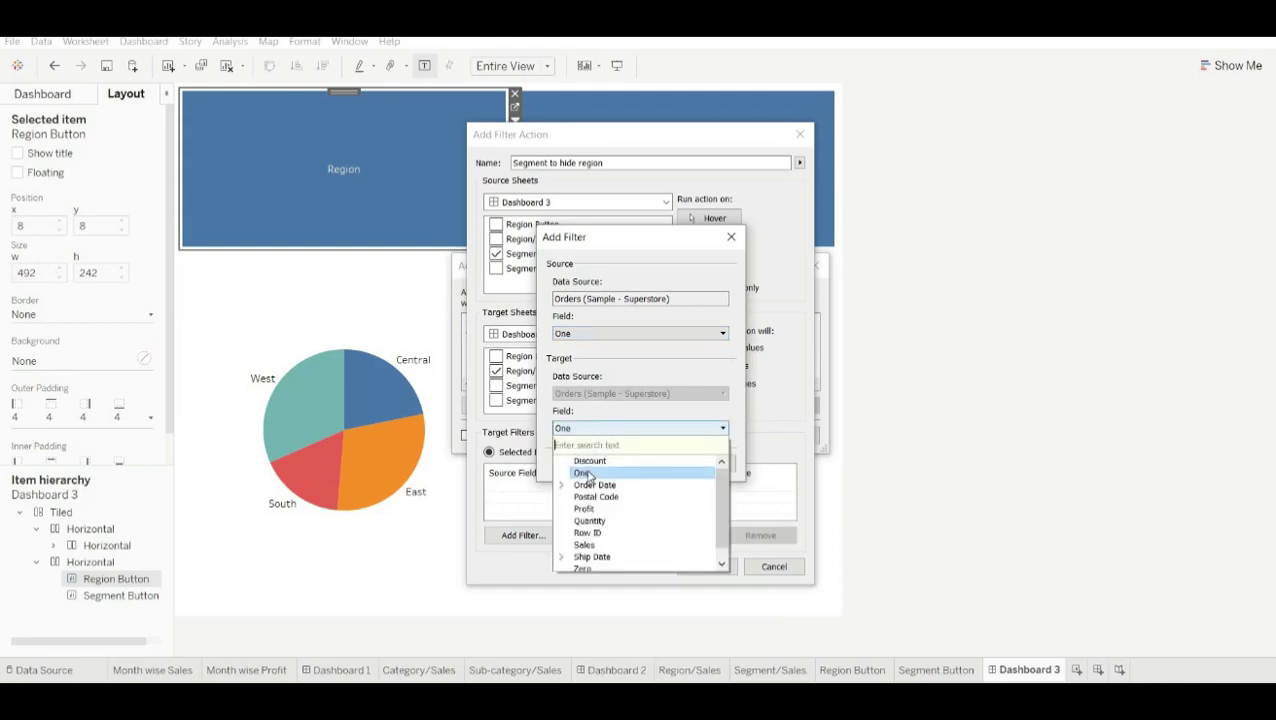
{"action": "type", "text": "ze"}
{"action": "left_click", "coordinate": [590, 459]}
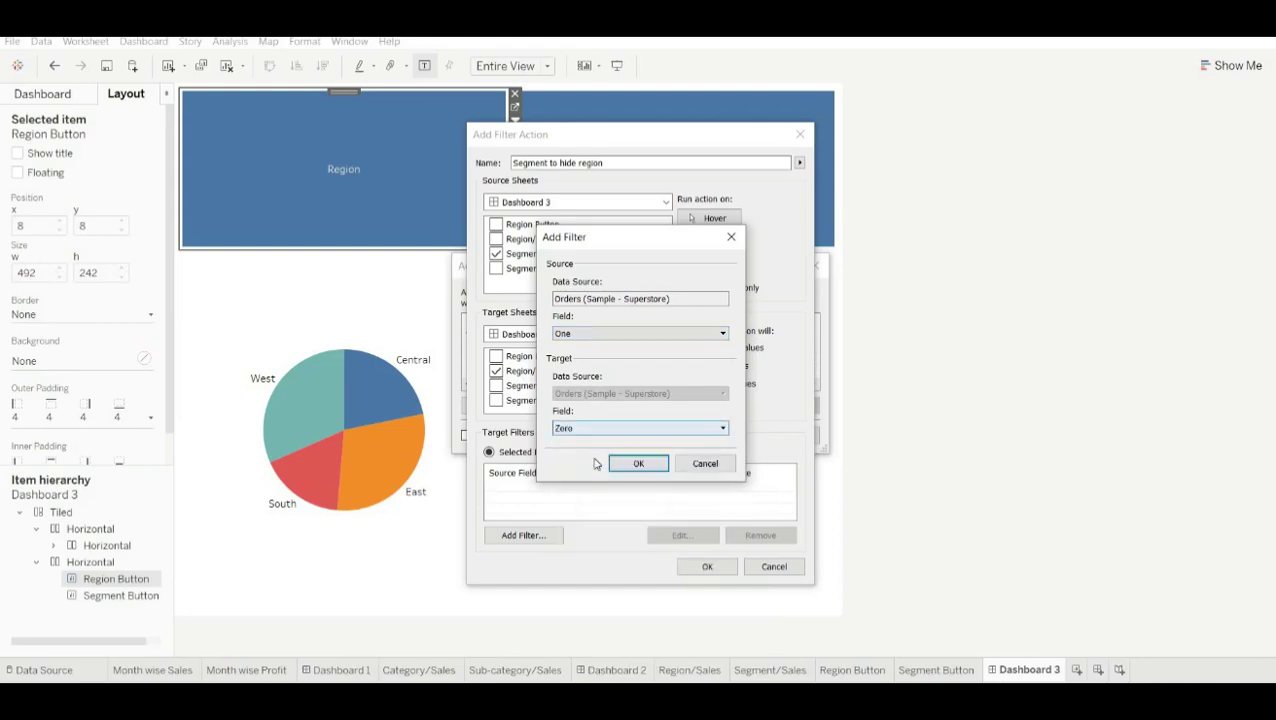
{"action": "left_click", "coordinate": [637, 464]}
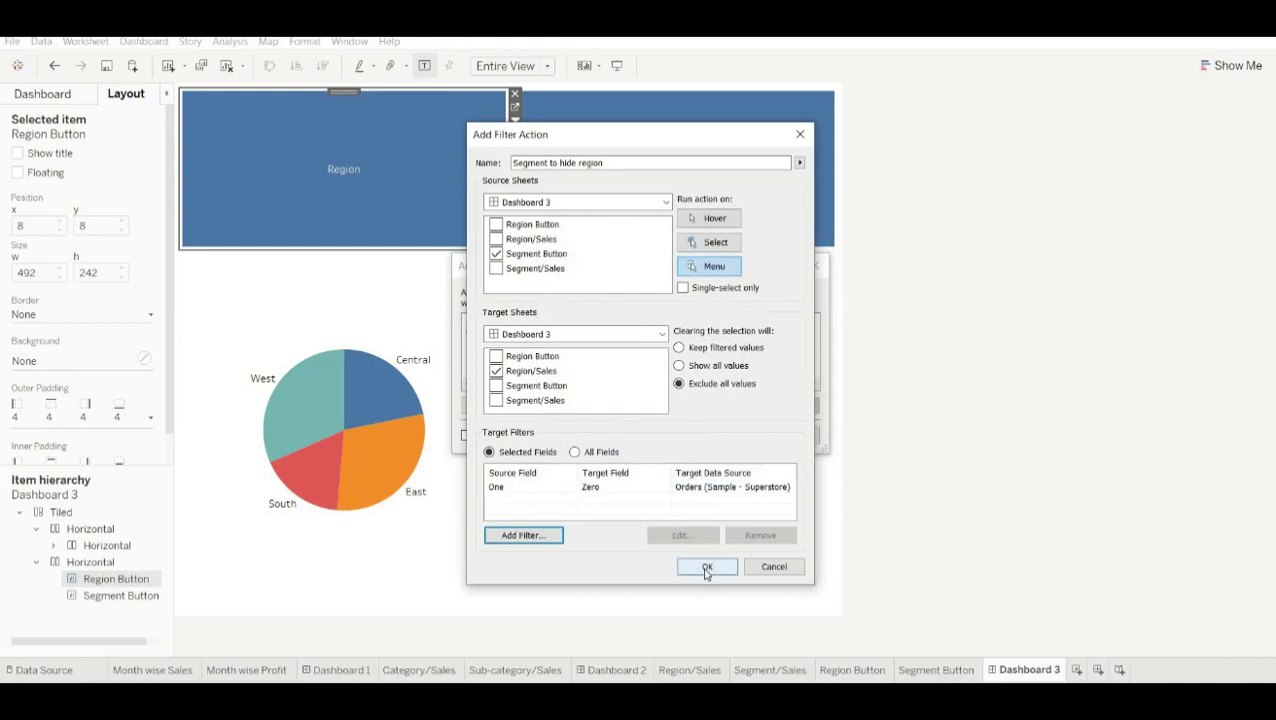
Step: Save the "Segment to hide region" action and try the Segment button on the dashboard
{"action": "left_click", "coordinate": [707, 566]}
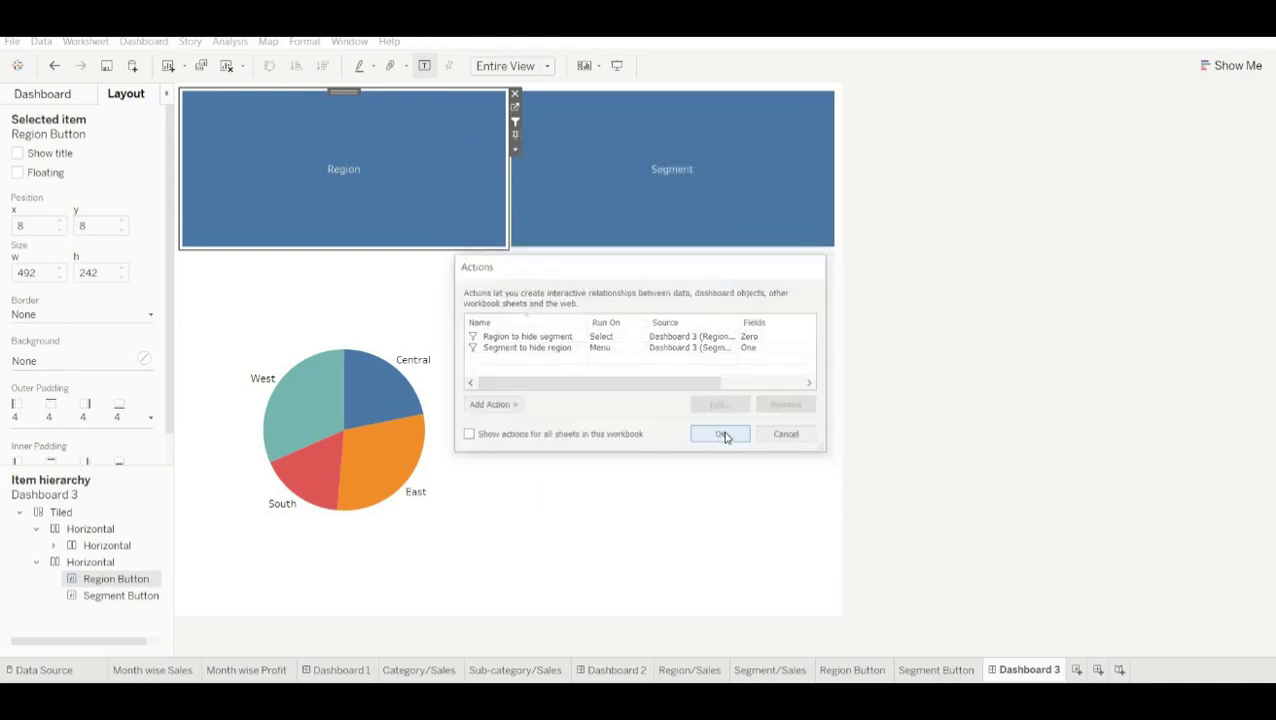
{"action": "left_click", "coordinate": [724, 435]}
{"action": "left_click", "coordinate": [698, 171]}
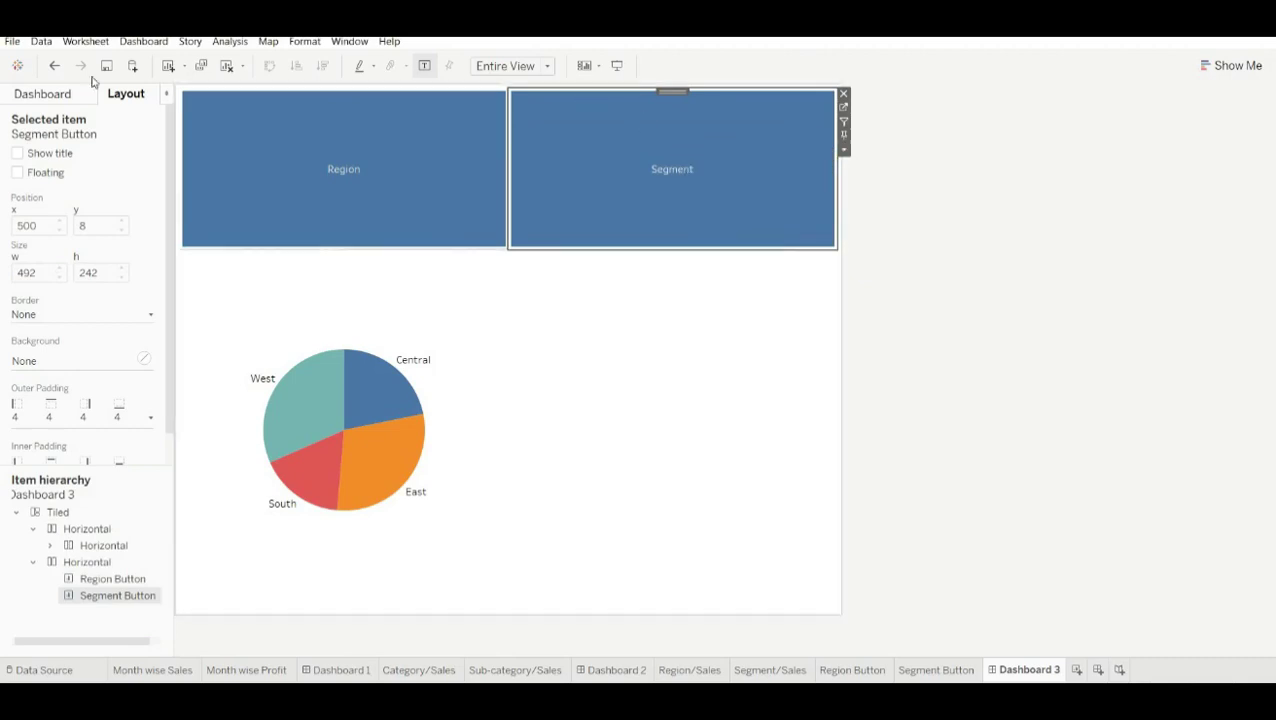
Step: Change the "Segment to hide region" action to run on Select and save it
{"action": "left_click", "coordinate": [155, 44]}
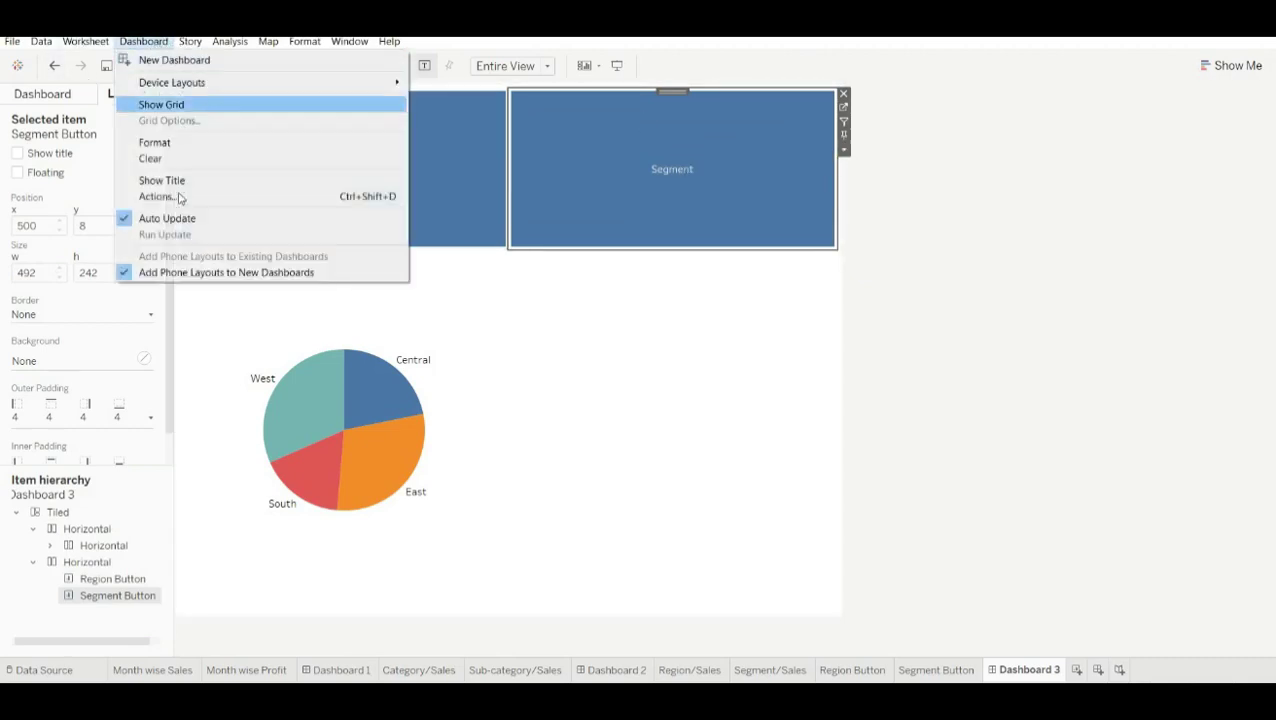
{"action": "left_click", "coordinate": [177, 195]}
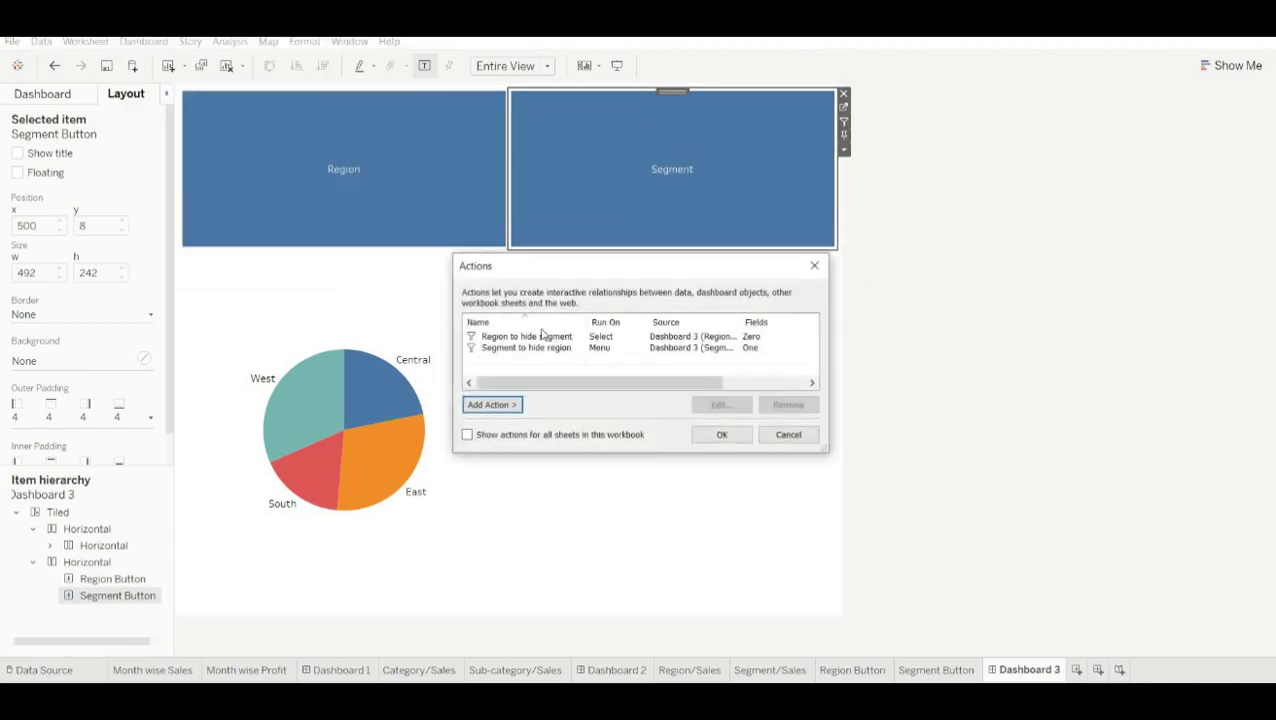
{"action": "left_click", "coordinate": [590, 350]}
{"action": "left_click", "coordinate": [721, 404]}
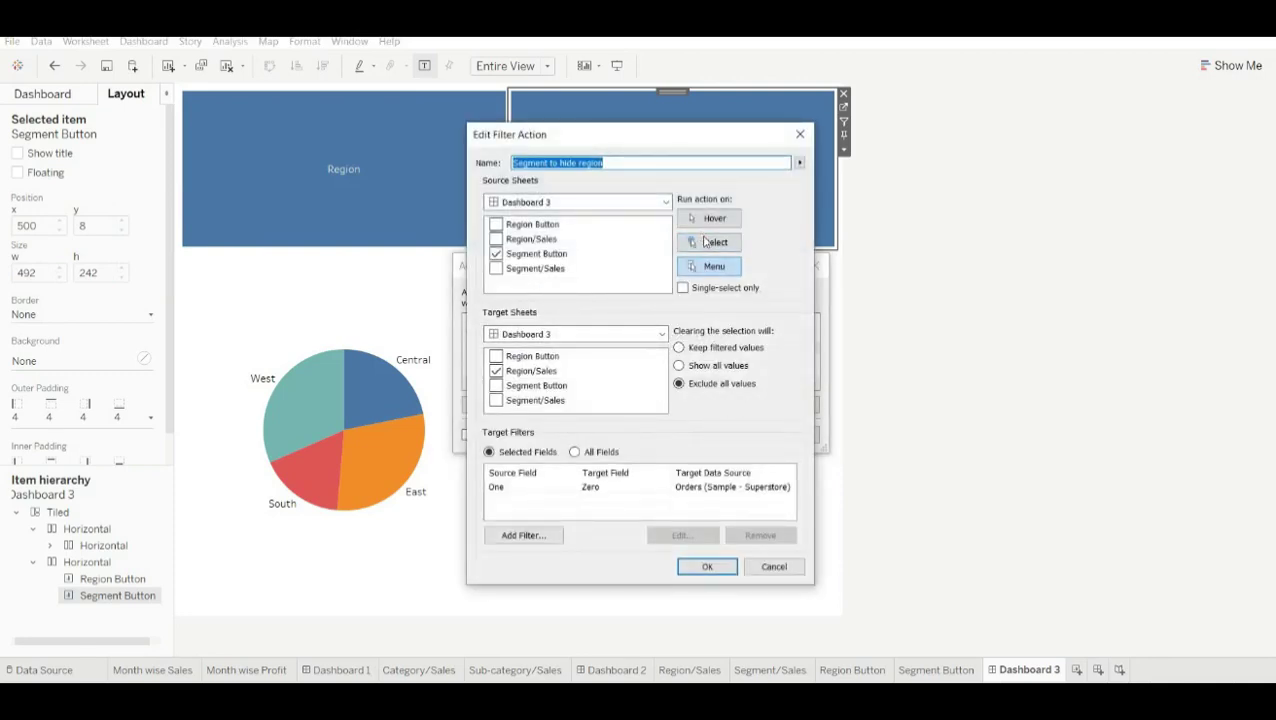
{"action": "left_click", "coordinate": [705, 242]}
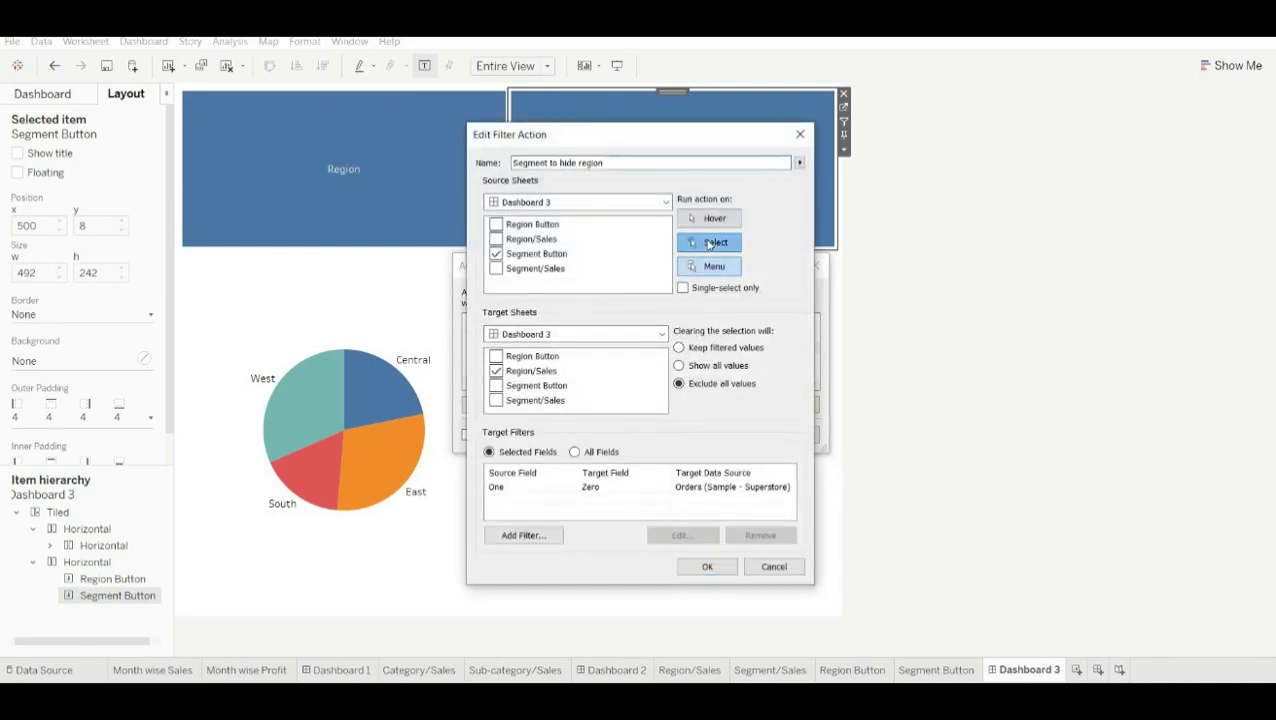
{"action": "left_click", "coordinate": [707, 567]}
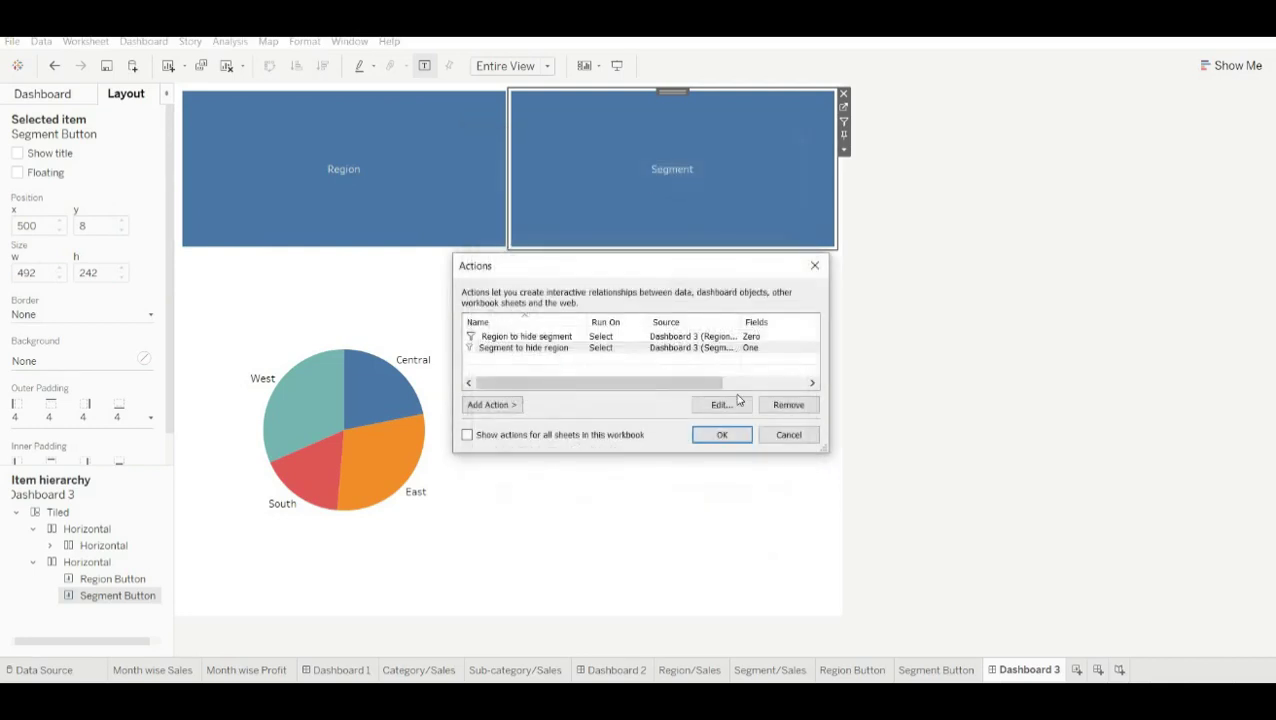
{"action": "left_click", "coordinate": [722, 434]}
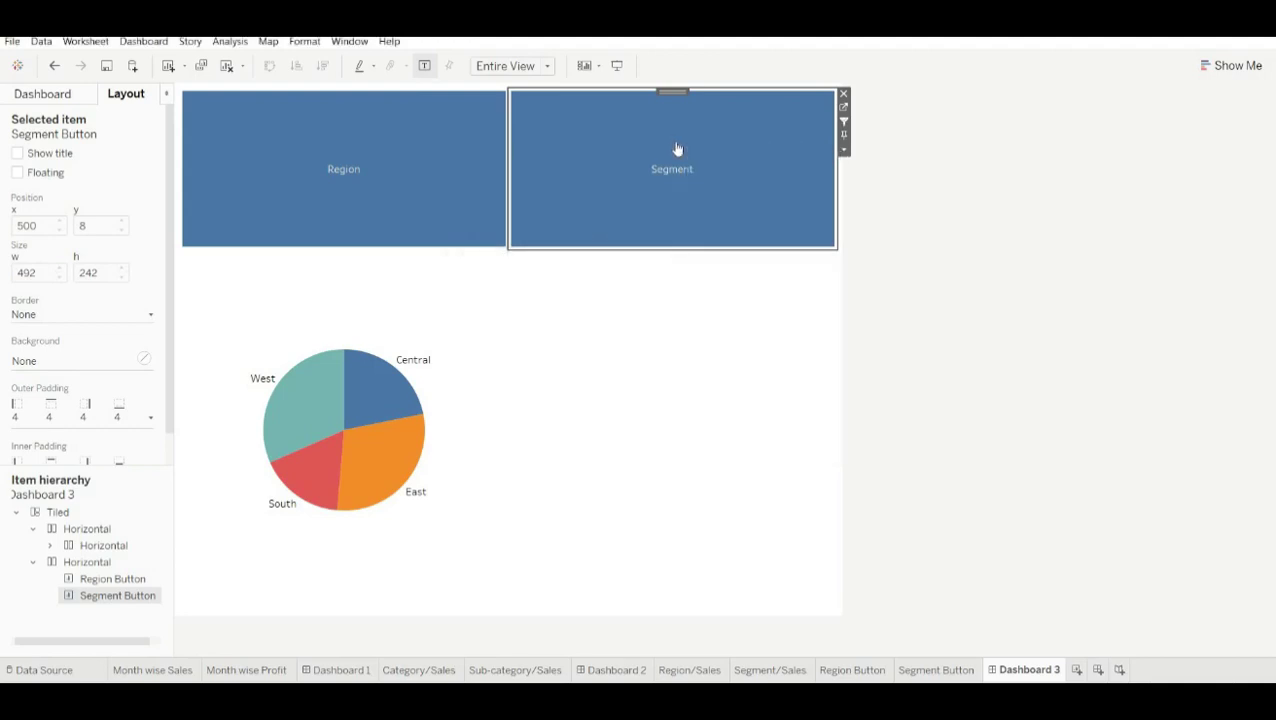
Step: Test the "Segment to hide region" action by selecting the Segment button repeatedly on the dashboard
{"action": "left_click", "coordinate": [677, 148]}
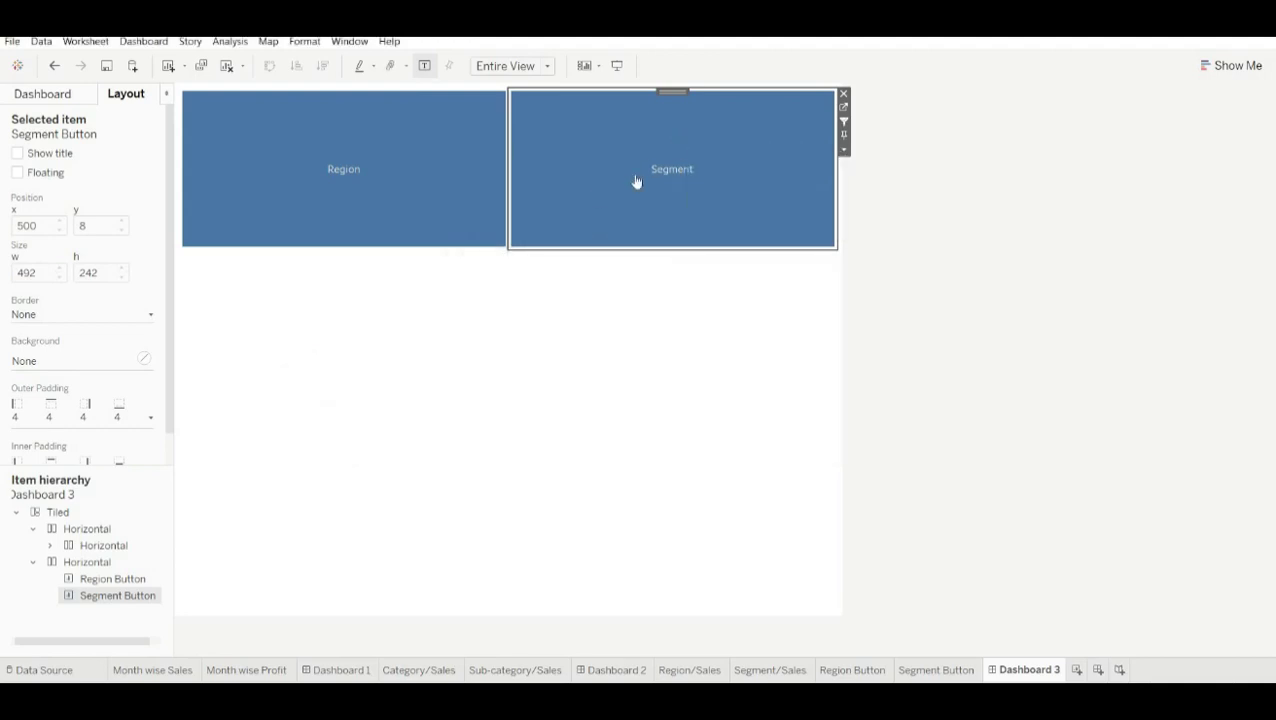
{"action": "left_click", "coordinate": [544, 132]}
{"action": "left_click", "coordinate": [542, 127]}
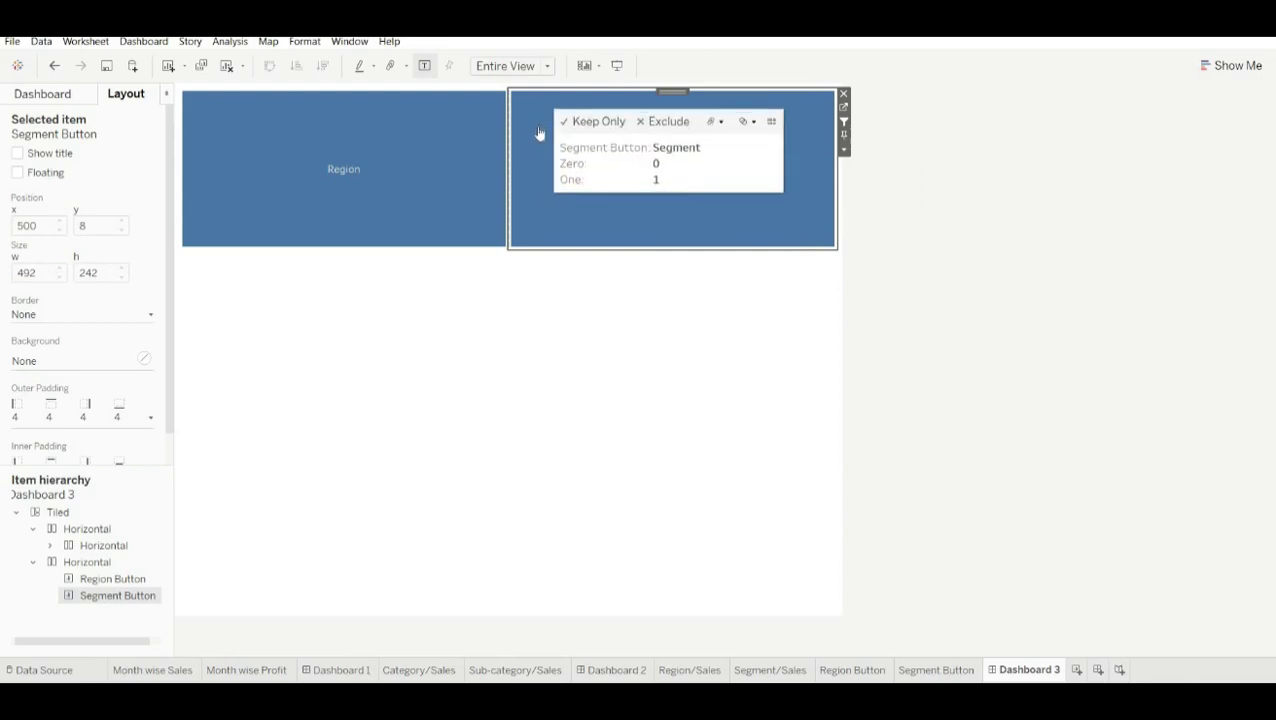
Step: Add a filter action named "Region button to show Region" that runs on Select with only Region Button as source sheet
{"action": "left_click", "coordinate": [150, 43]}
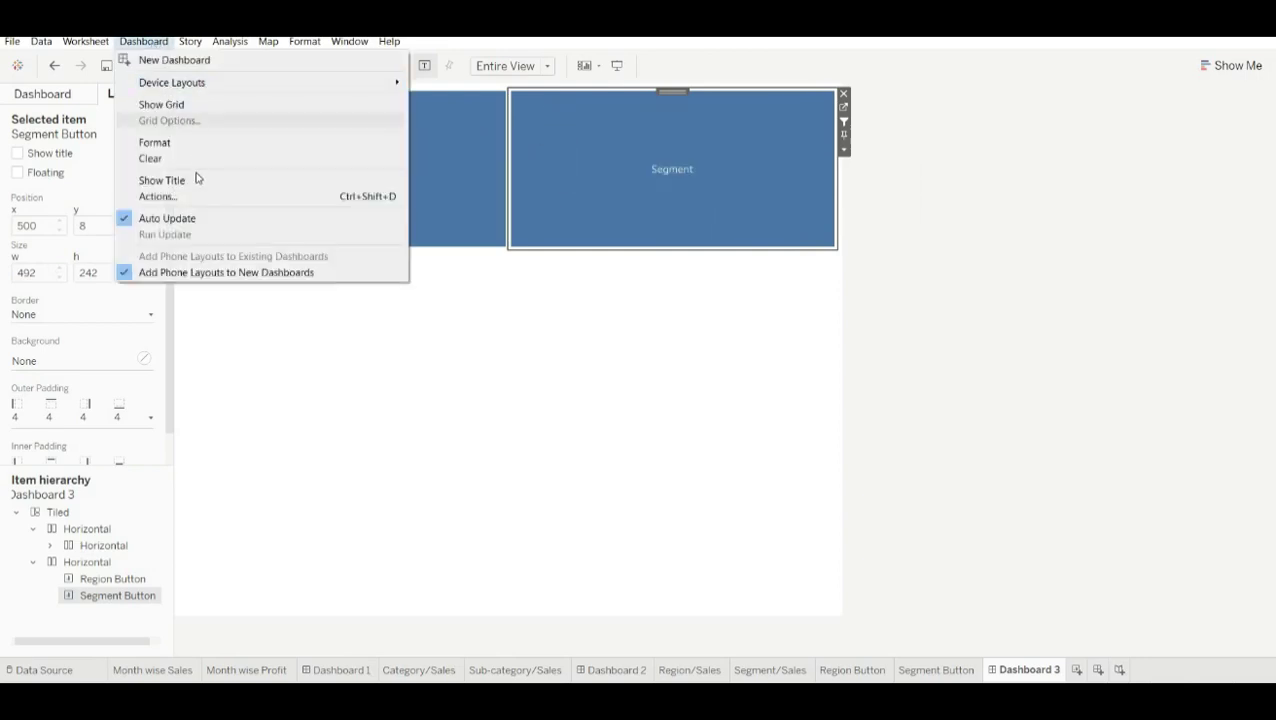
{"action": "left_click", "coordinate": [188, 200]}
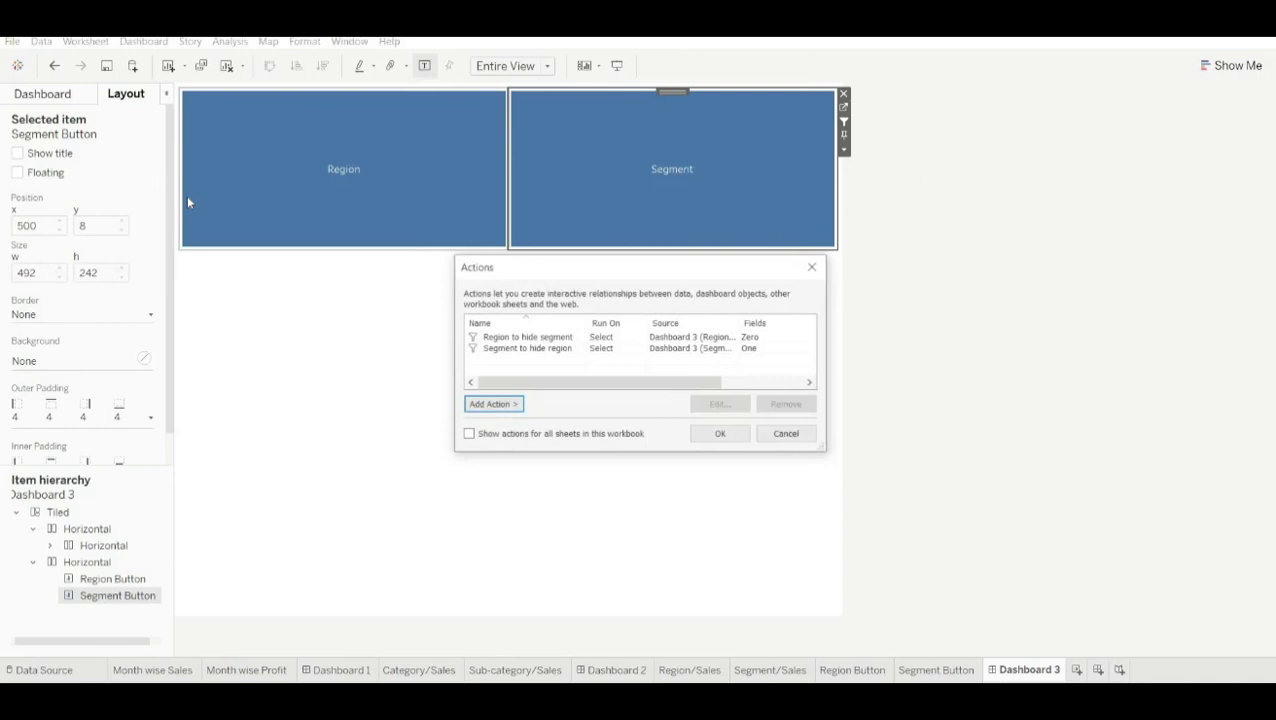
{"action": "left_click", "coordinate": [493, 404]}
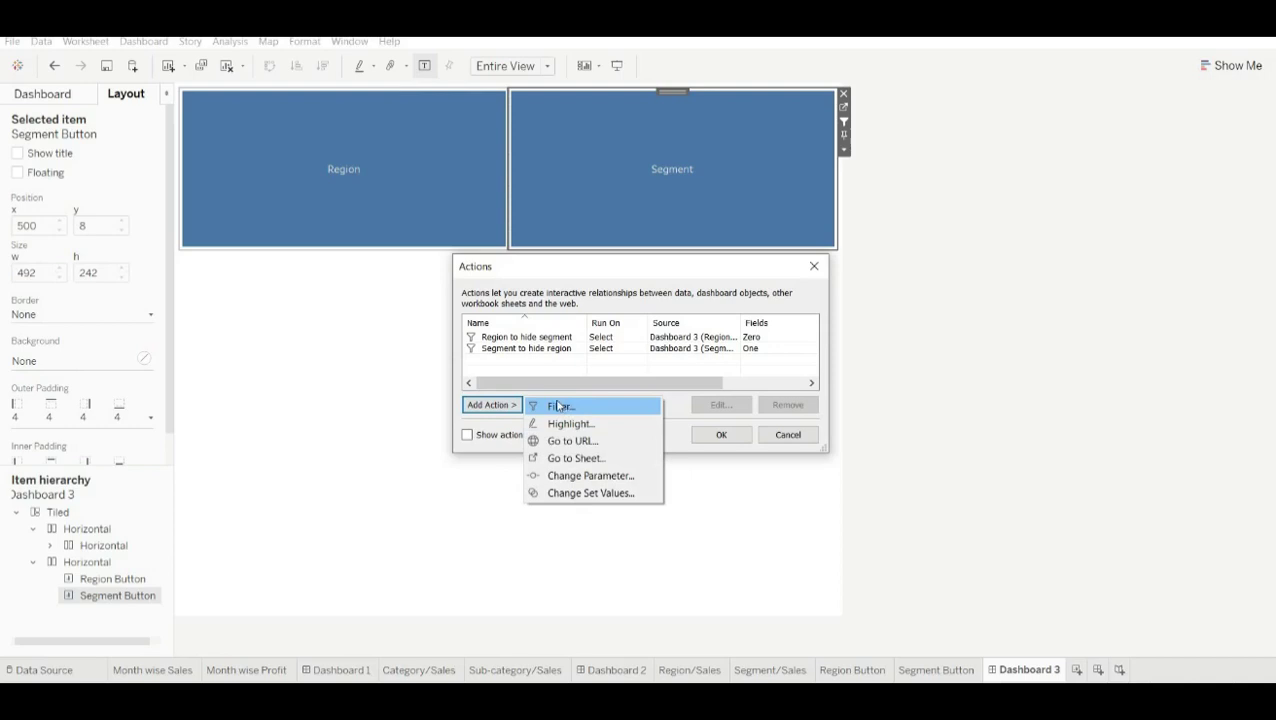
{"action": "left_click", "coordinate": [558, 405]}
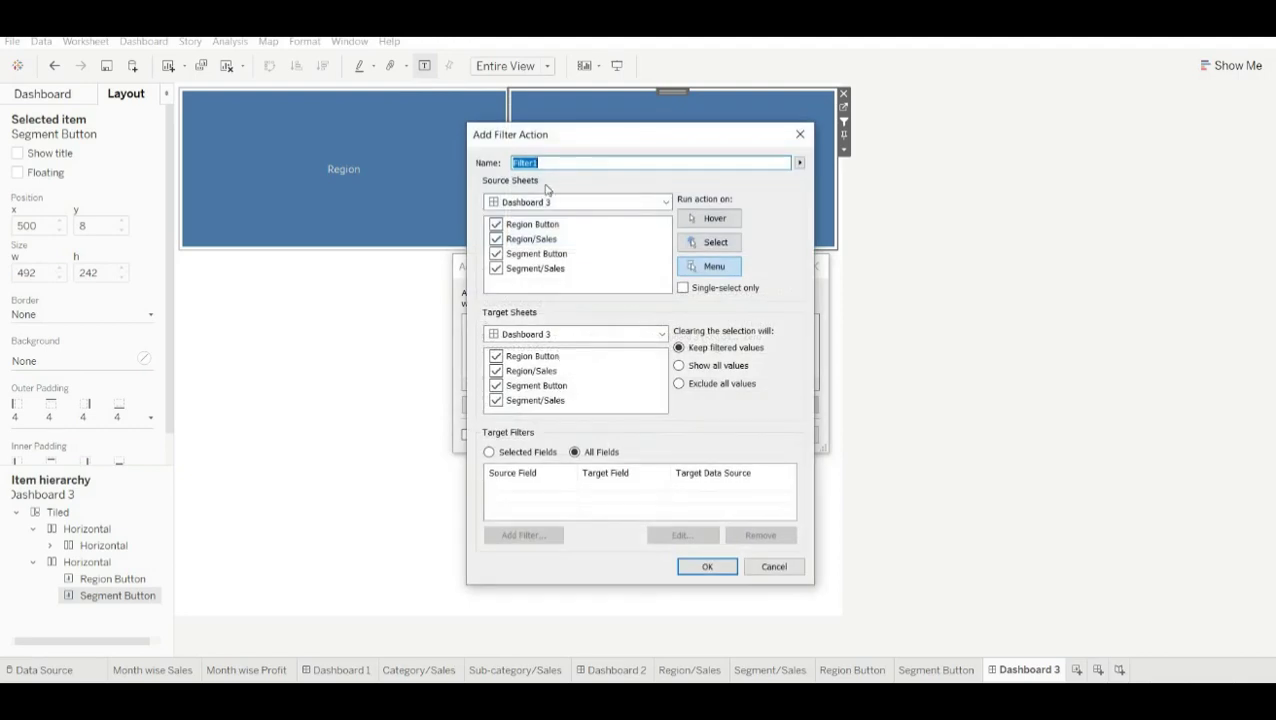
{"action": "left_click", "coordinate": [497, 239]}
{"action": "left_click", "coordinate": [496, 254]}
{"action": "left_click", "coordinate": [496, 268]}
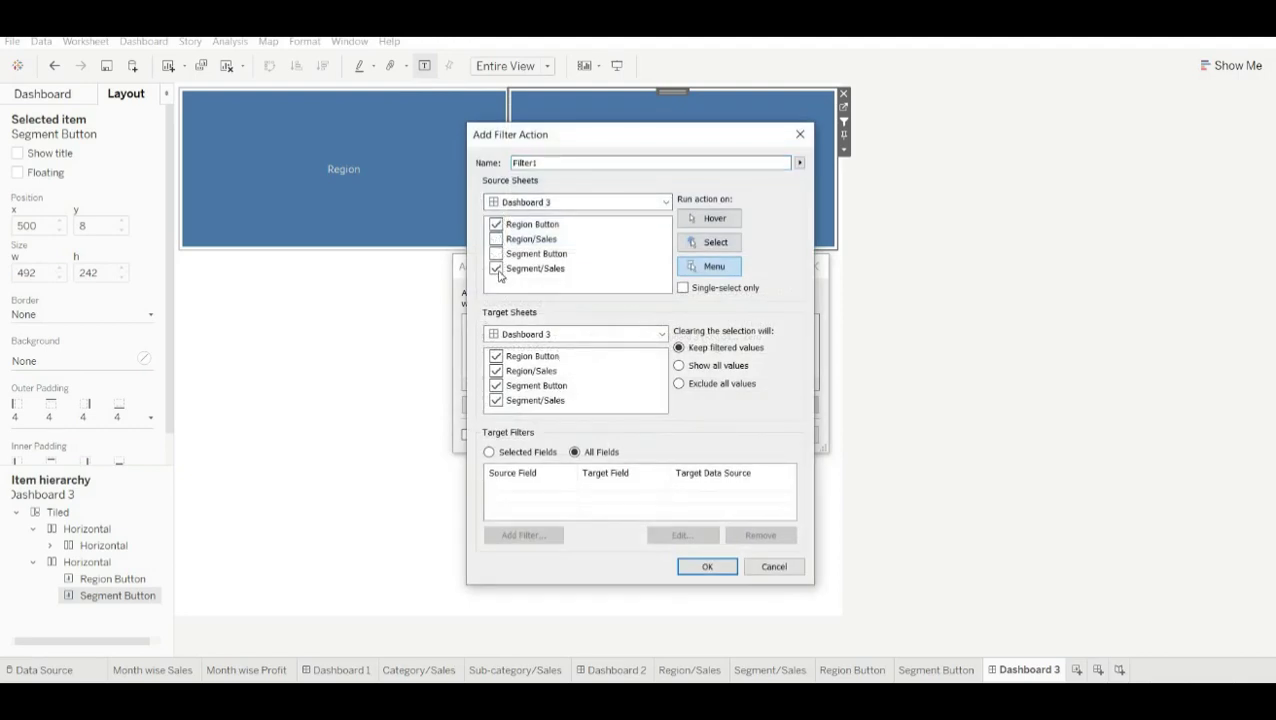
{"action": "left_click", "coordinate": [550, 163]}
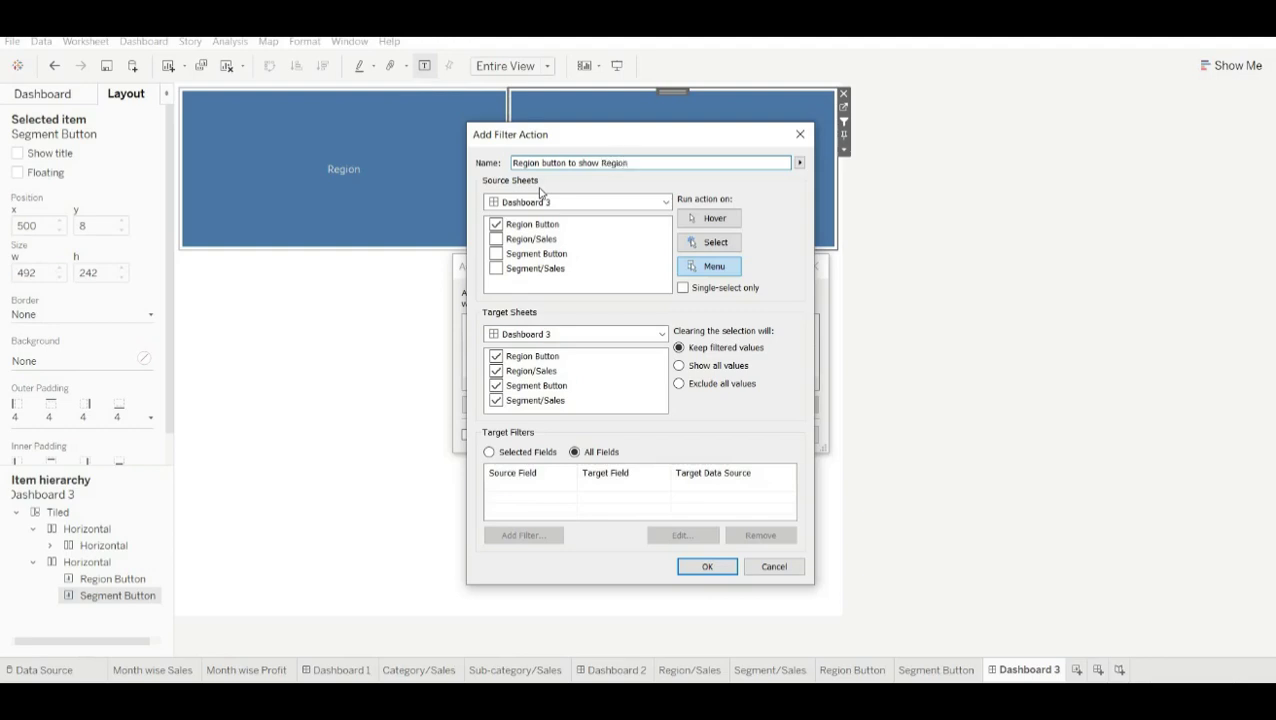
{"action": "left_click", "coordinate": [711, 242]}
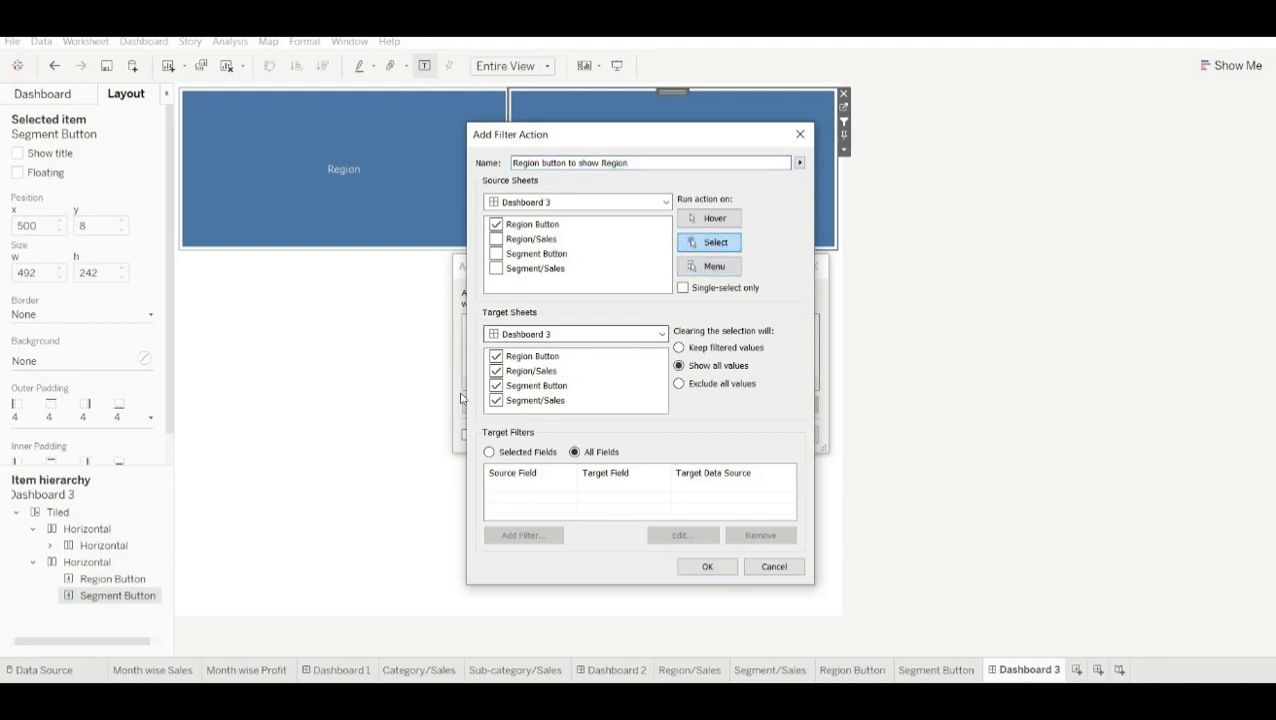
Step: Target only the Region/Sales sheet, keep filtered values when the selection is cleared, and filter on selected fields
{"action": "left_click", "coordinate": [496, 371]}
{"action": "left_click", "coordinate": [496, 386]}
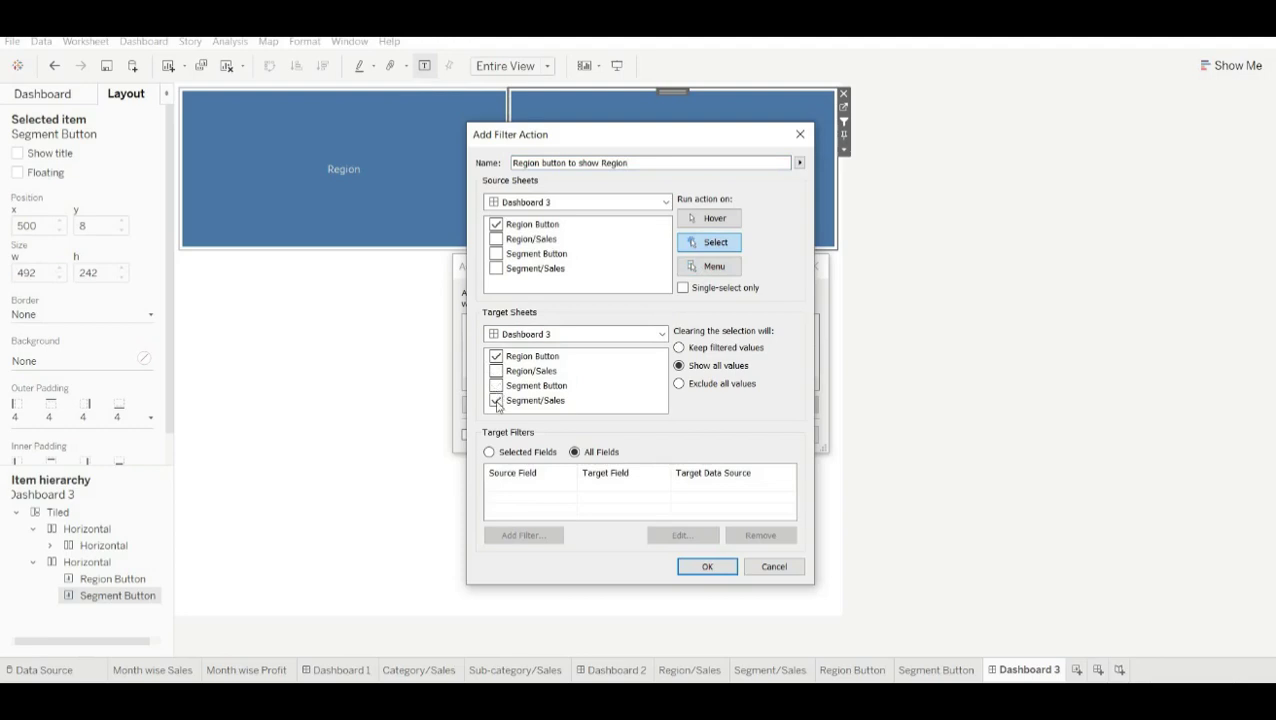
{"action": "left_click", "coordinate": [496, 401]}
{"action": "left_click", "coordinate": [496, 357]}
{"action": "left_click", "coordinate": [496, 371]}
{"action": "left_click", "coordinate": [489, 452]}
Step: Add a target filter that maps the source field One to the target field One
{"action": "left_click", "coordinate": [521, 533]}
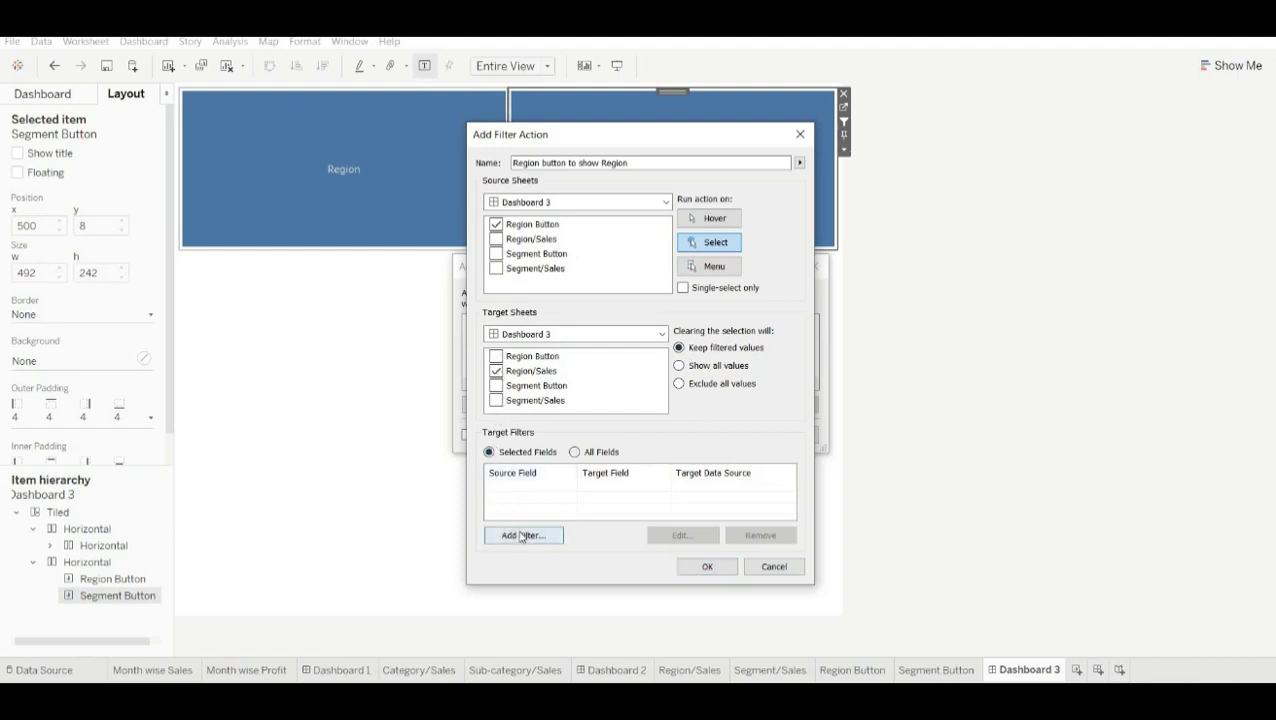
{"action": "left_click", "coordinate": [604, 335]}
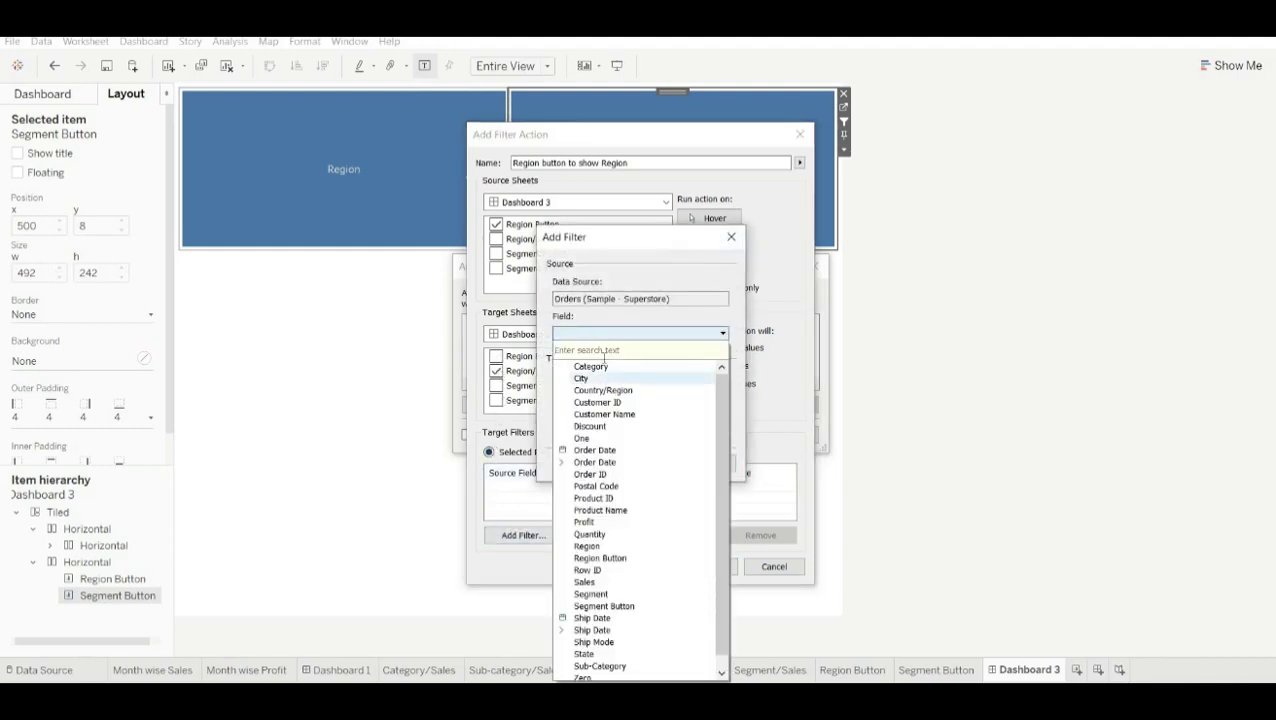
{"action": "type", "text": "on"}
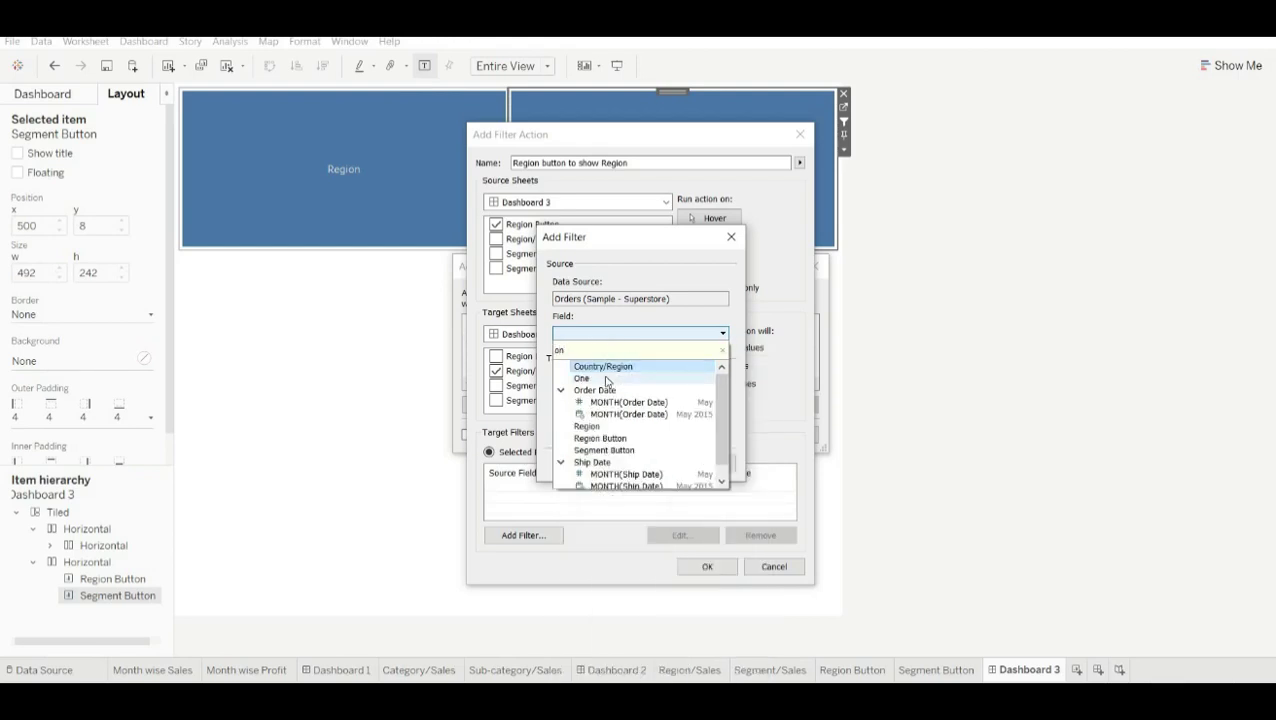
{"action": "left_click", "coordinate": [604, 378]}
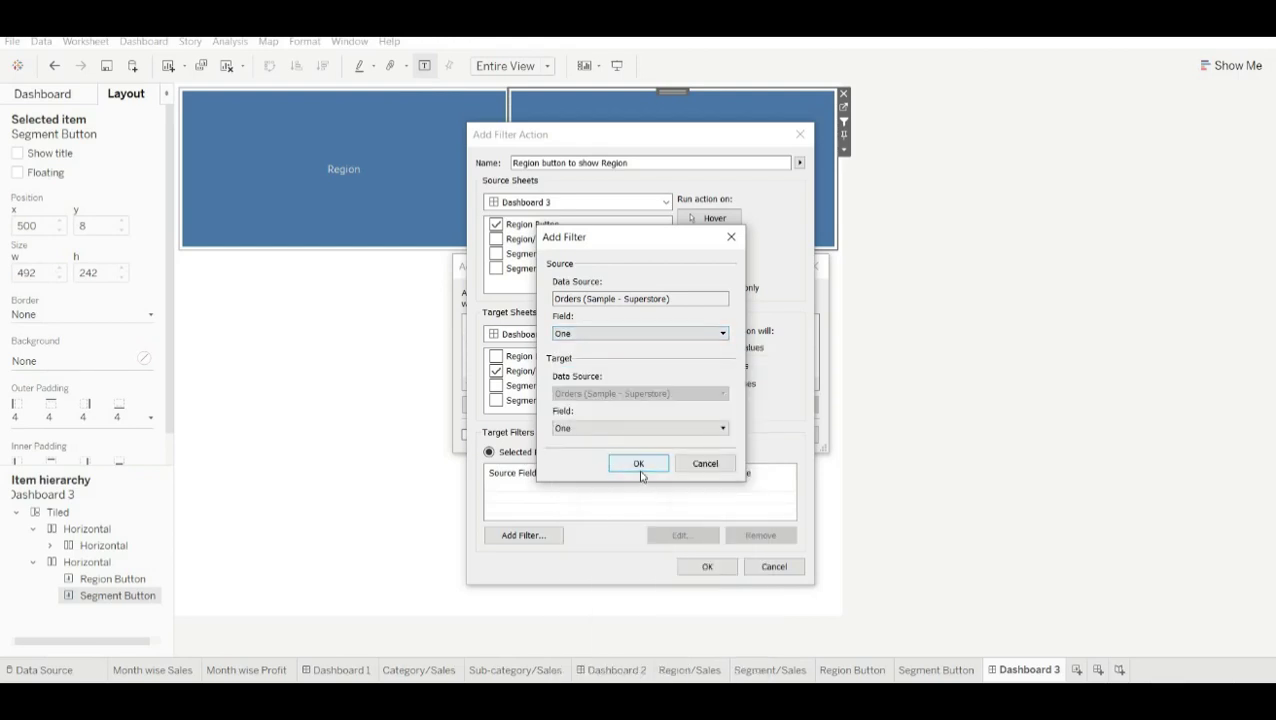
{"action": "left_click", "coordinate": [638, 464]}
Step: Add a target filter mapping the source field Zero to Zero, save the action, and test it with the Region button
{"action": "left_click", "coordinate": [523, 535]}
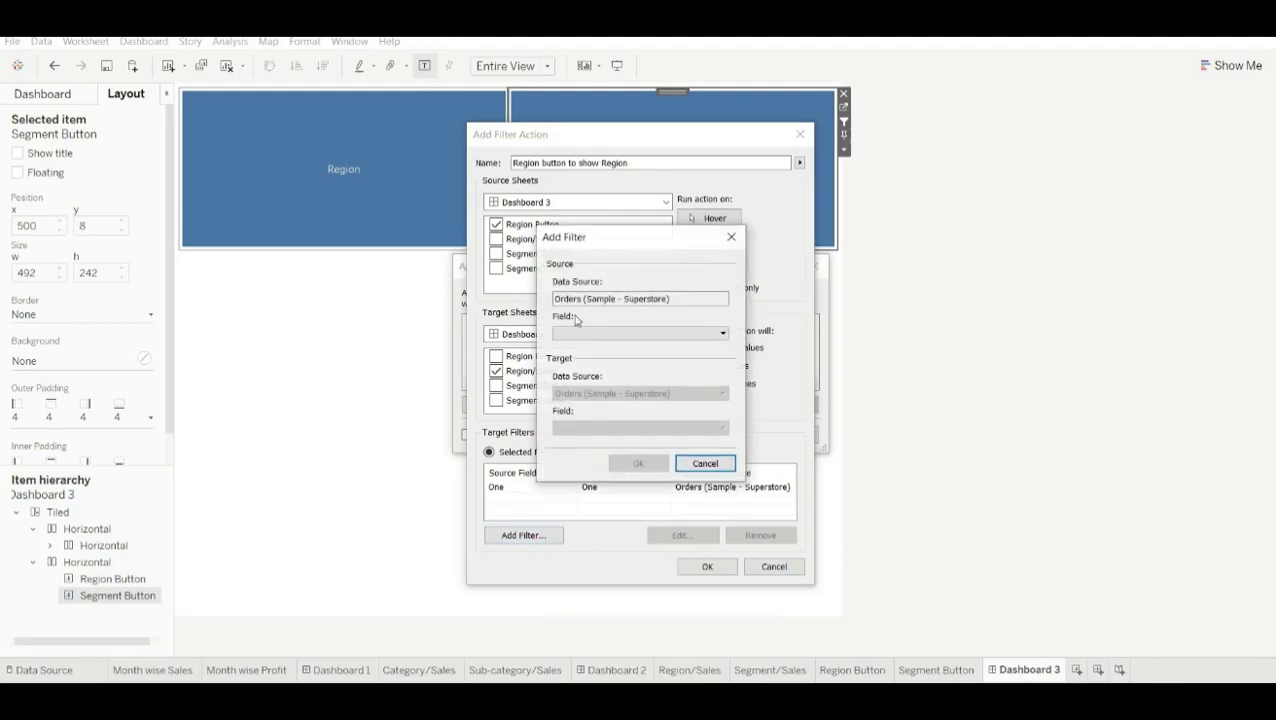
{"action": "left_click", "coordinate": [581, 333]}
{"action": "type", "text": "ze"}
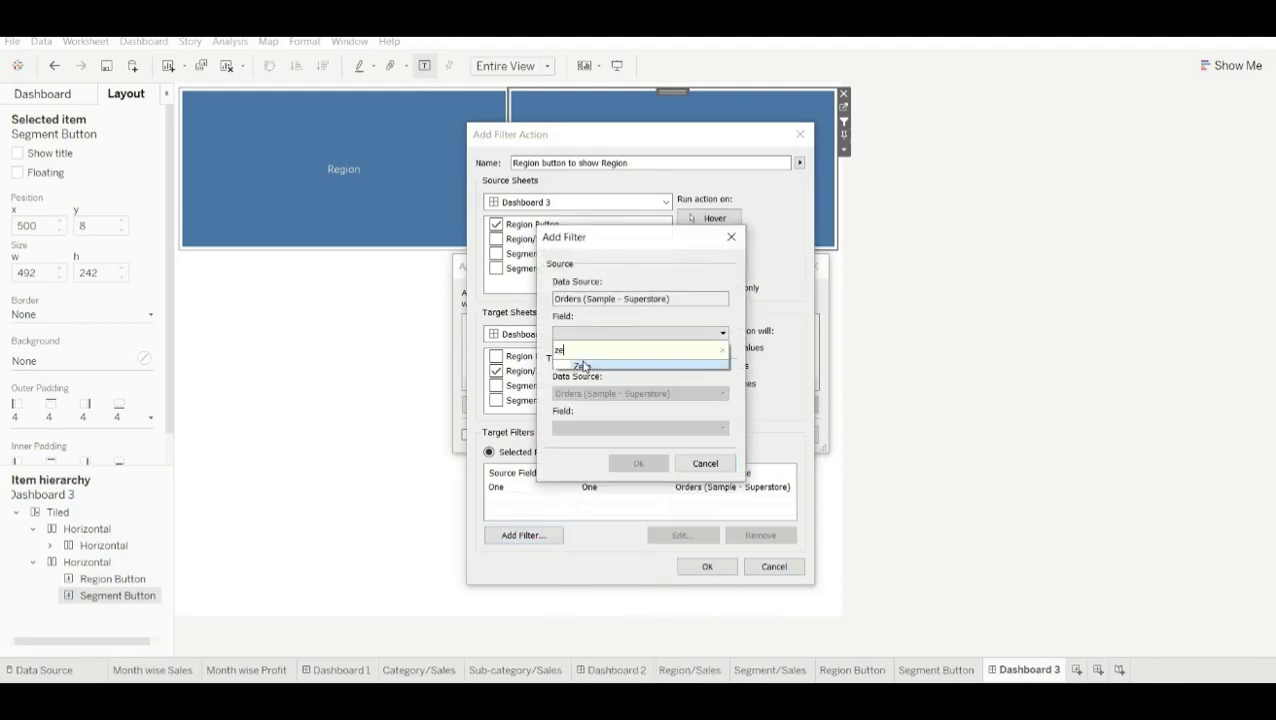
{"action": "left_click", "coordinate": [588, 366]}
{"action": "left_click", "coordinate": [638, 466]}
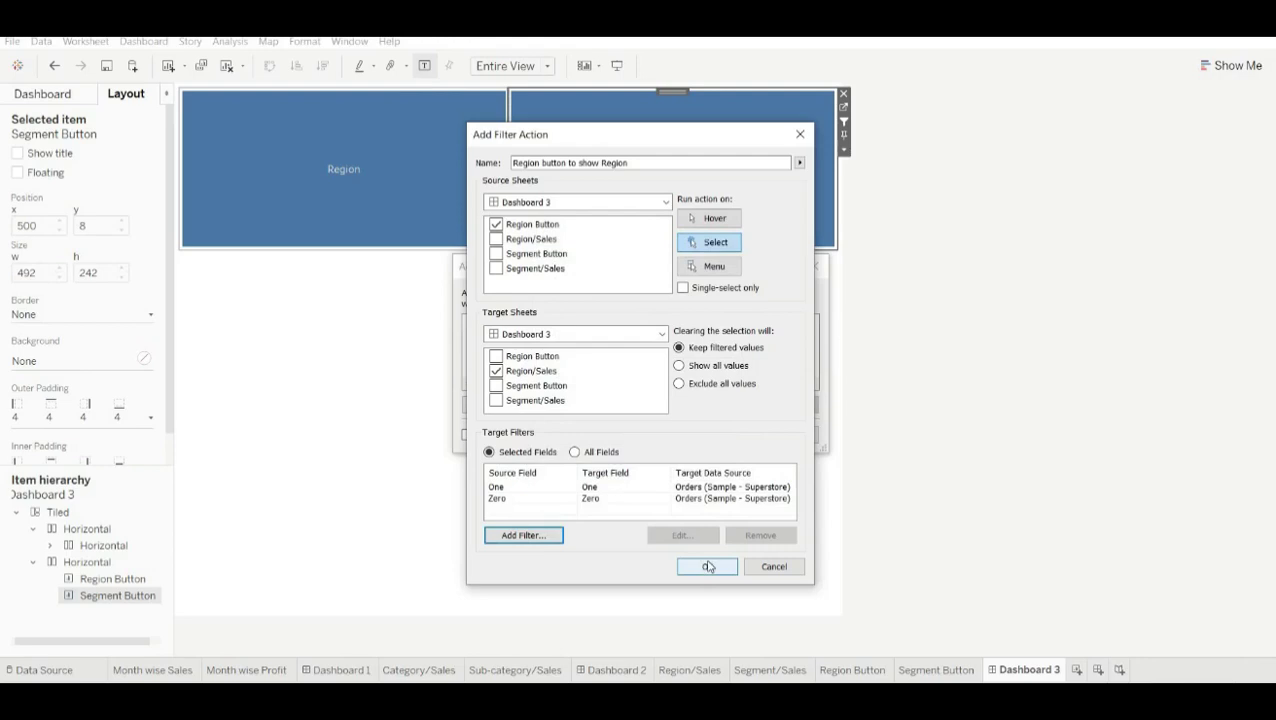
{"action": "left_click", "coordinate": [708, 566]}
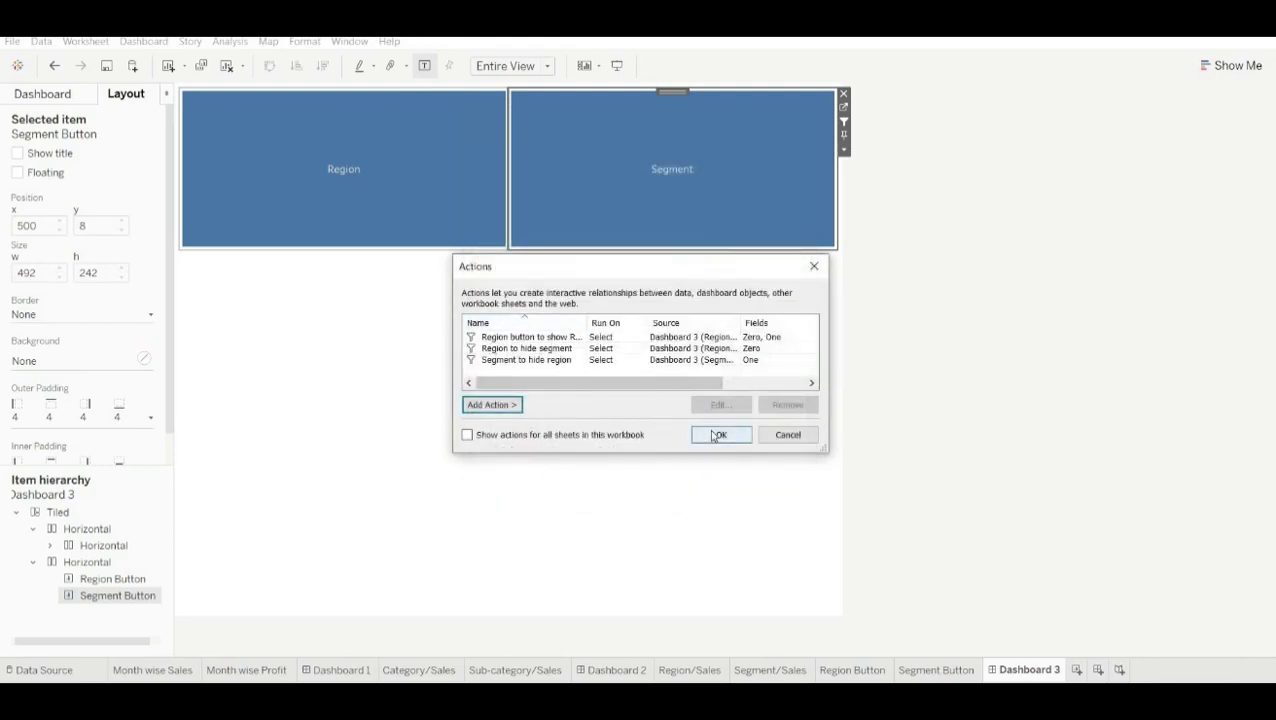
{"action": "left_click", "coordinate": [714, 436]}
{"action": "left_click", "coordinate": [370, 172]}
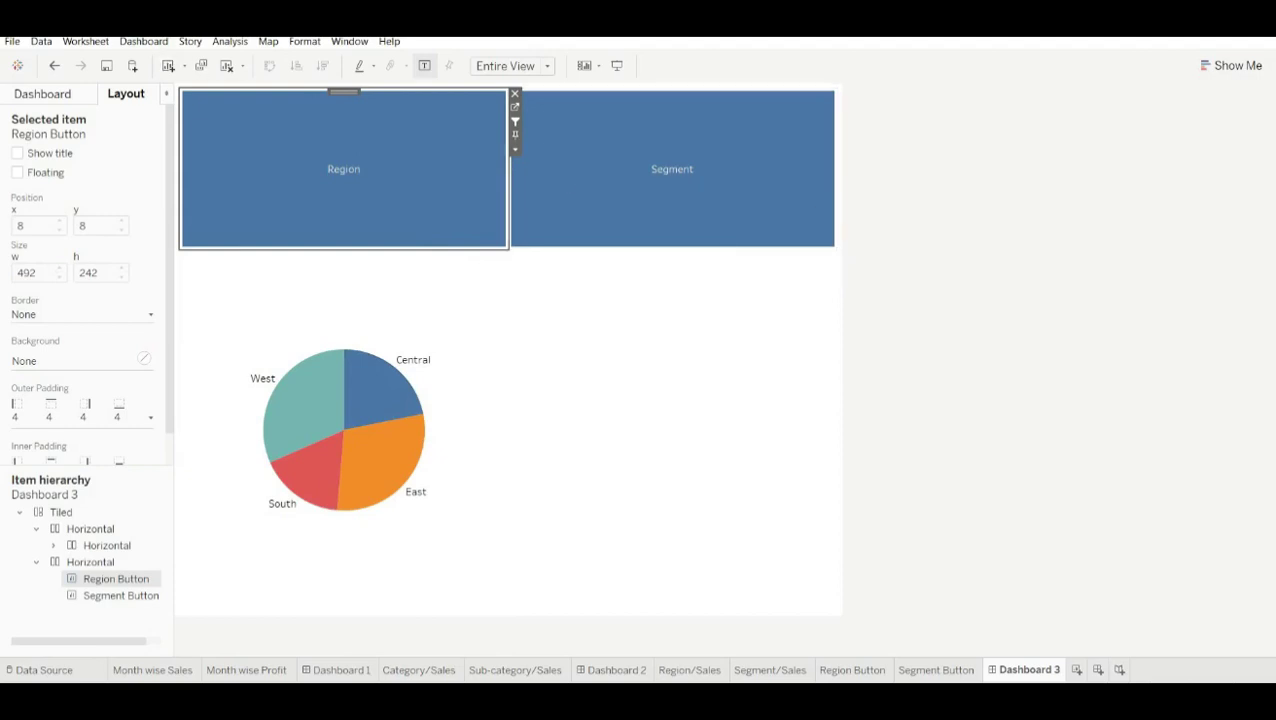
Step: Add a dashboard filter action named "Segment button to show Segment" that runs on Select with only Segment Button as source sheet
{"action": "left_click", "coordinate": [148, 41]}
{"action": "left_click", "coordinate": [222, 196]}
{"action": "left_click", "coordinate": [508, 404]}
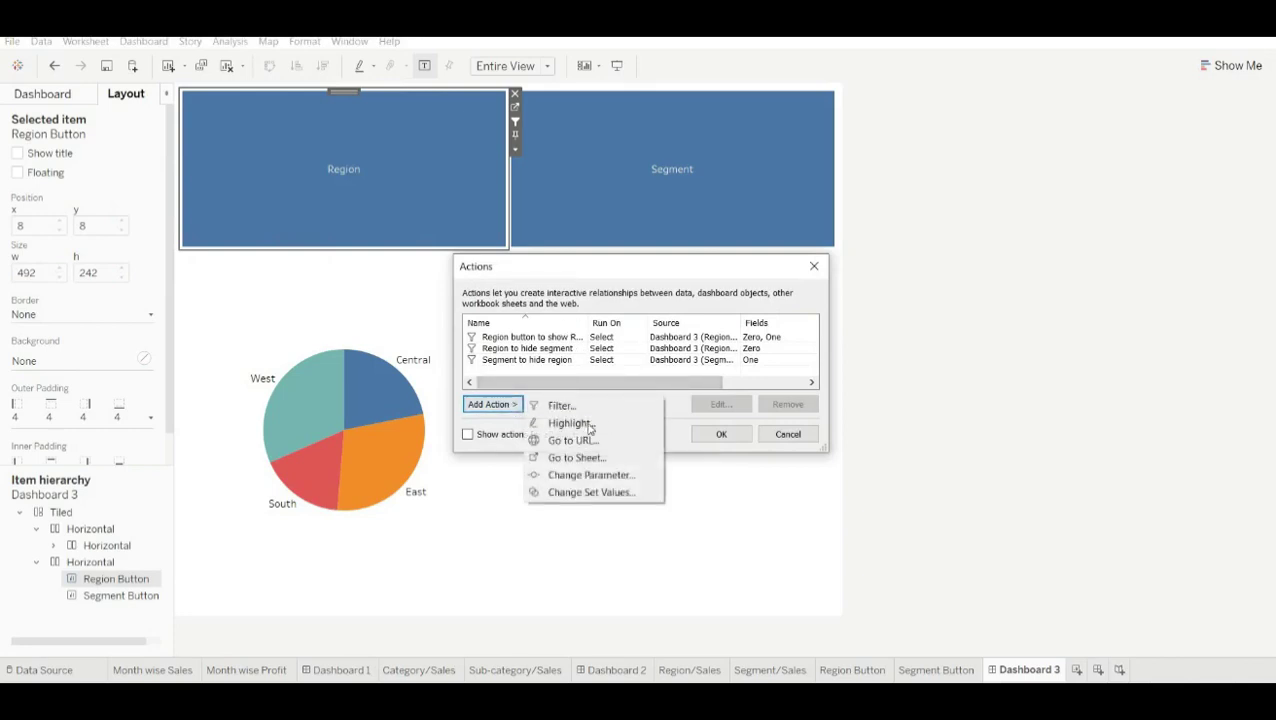
{"action": "left_click", "coordinate": [576, 411]}
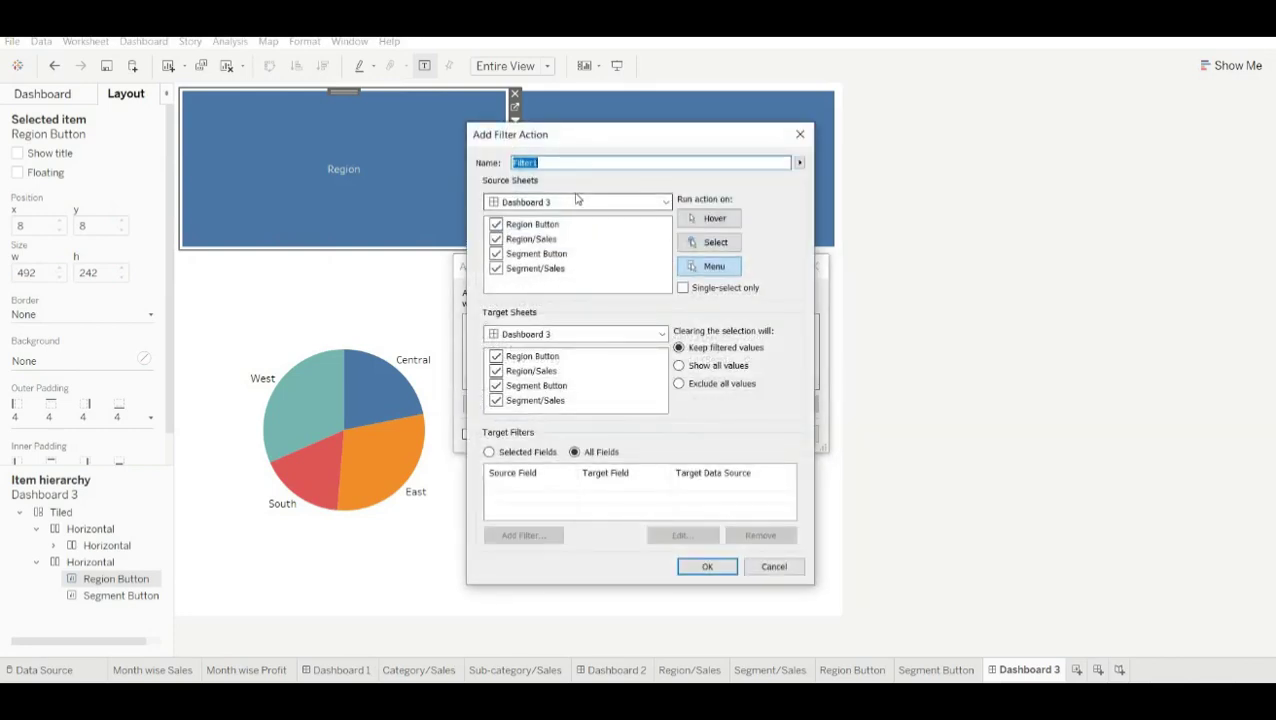
{"action": "key", "text": "BackSpace"}
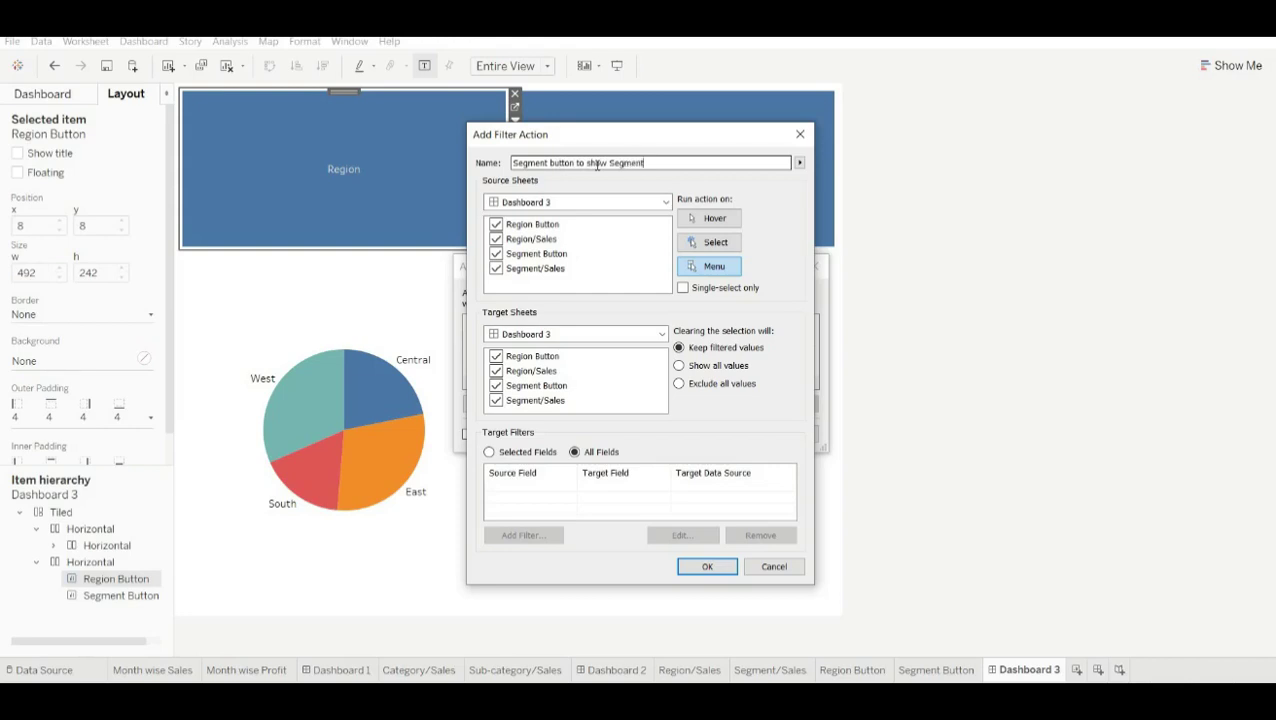
{"action": "left_click", "coordinate": [709, 242]}
{"action": "left_click", "coordinate": [680, 365]}
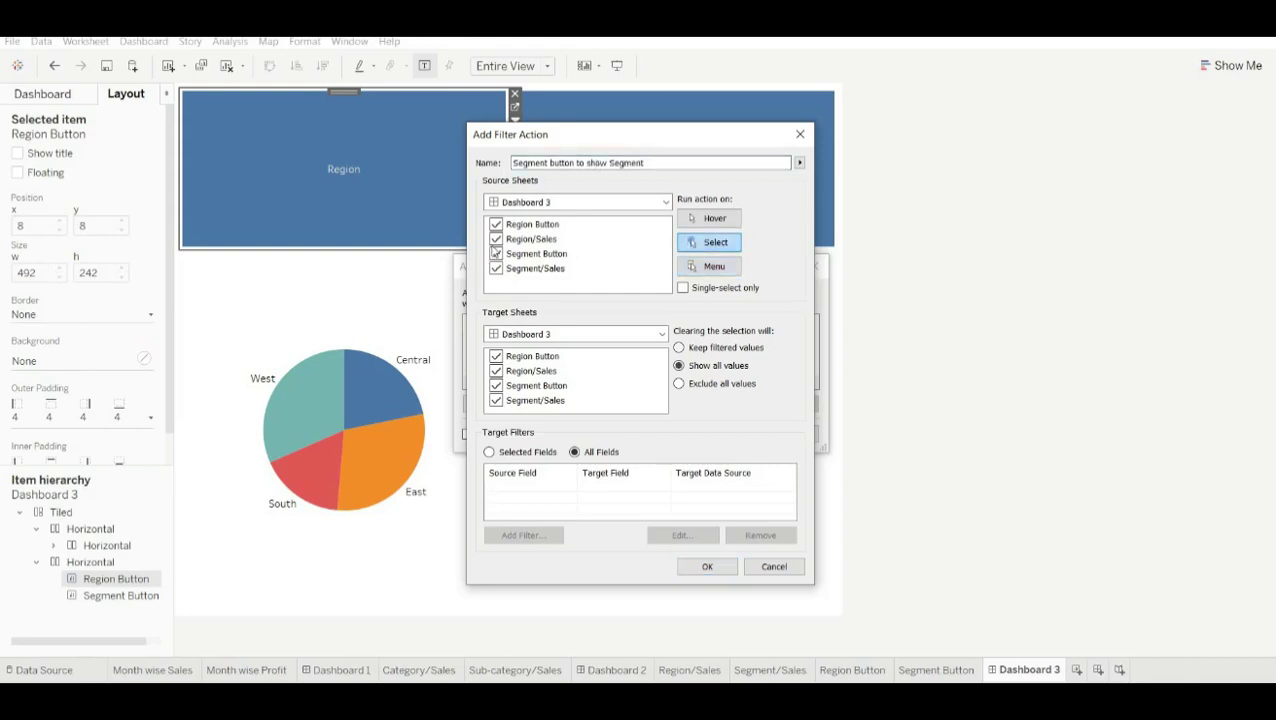
{"action": "left_click", "coordinate": [496, 224]}
{"action": "left_click", "coordinate": [496, 239]}
{"action": "left_click", "coordinate": [496, 268]}
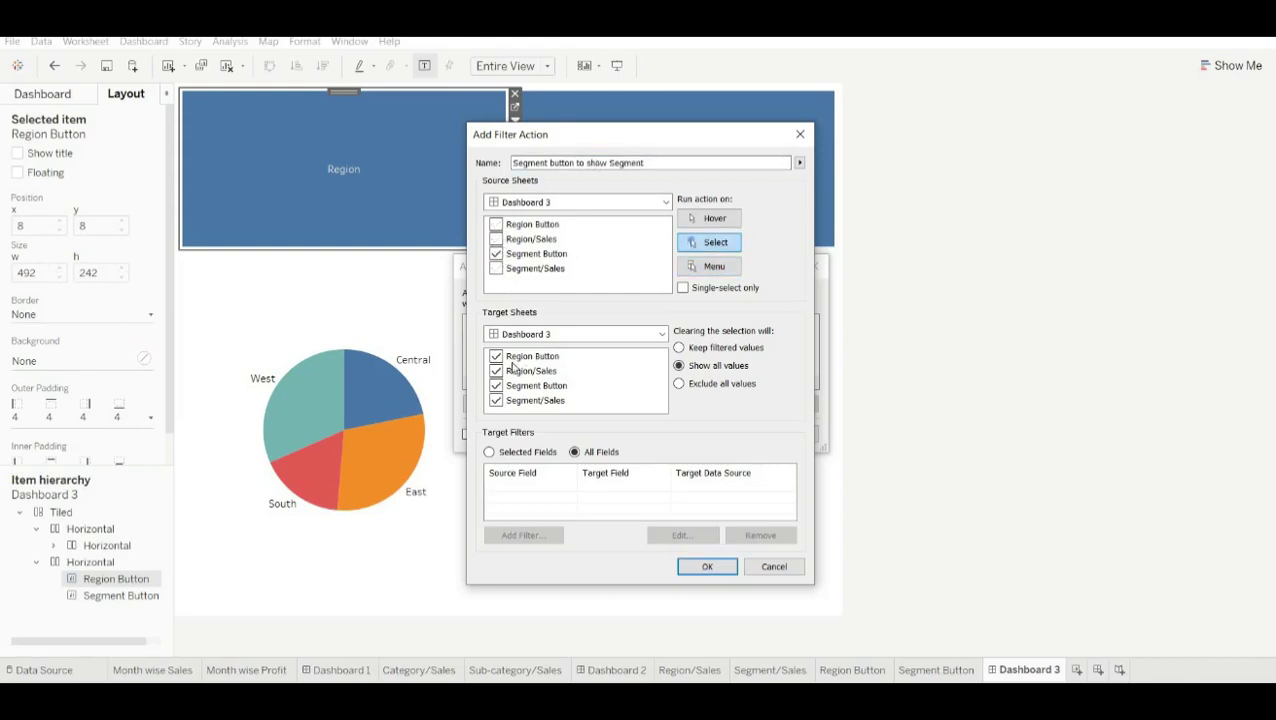
Step: Target only the Segment/Sales sheet, keep filtered values when the selection is cleared, and filter on selected fields
{"action": "left_click", "coordinate": [496, 356]}
{"action": "left_click", "coordinate": [496, 371]}
{"action": "left_click", "coordinate": [496, 385]}
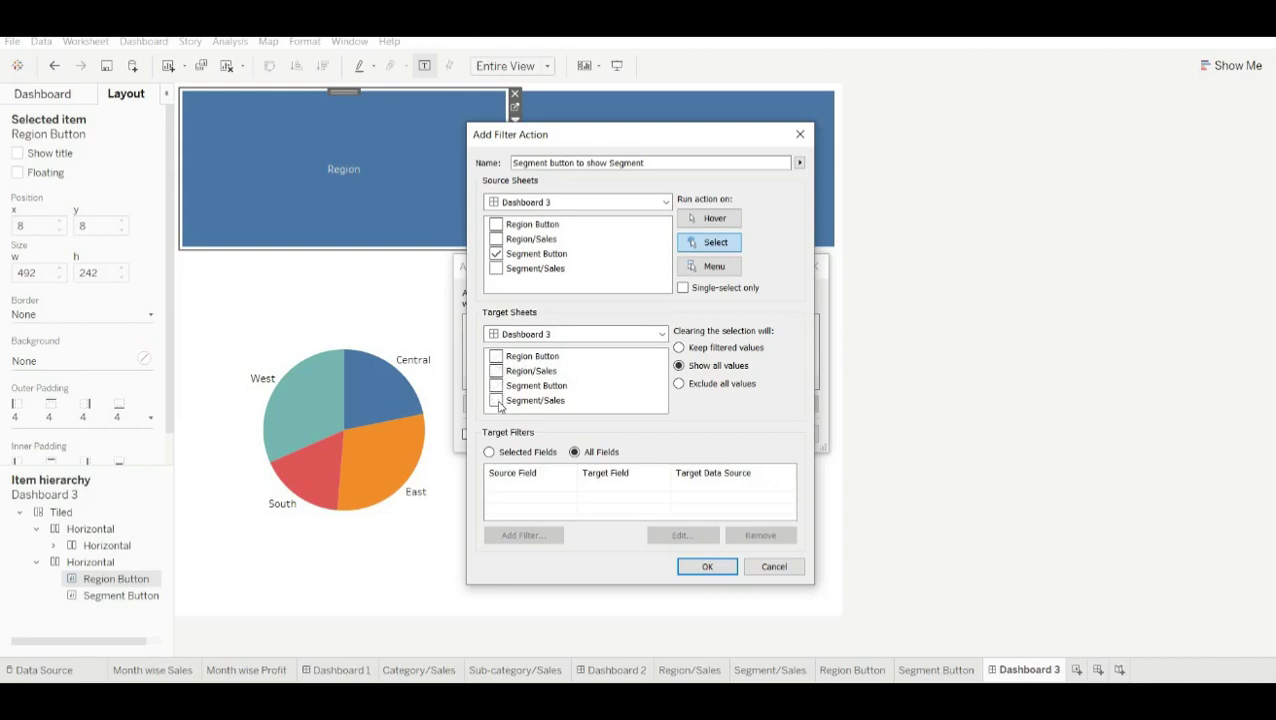
{"action": "left_click", "coordinate": [680, 348]}
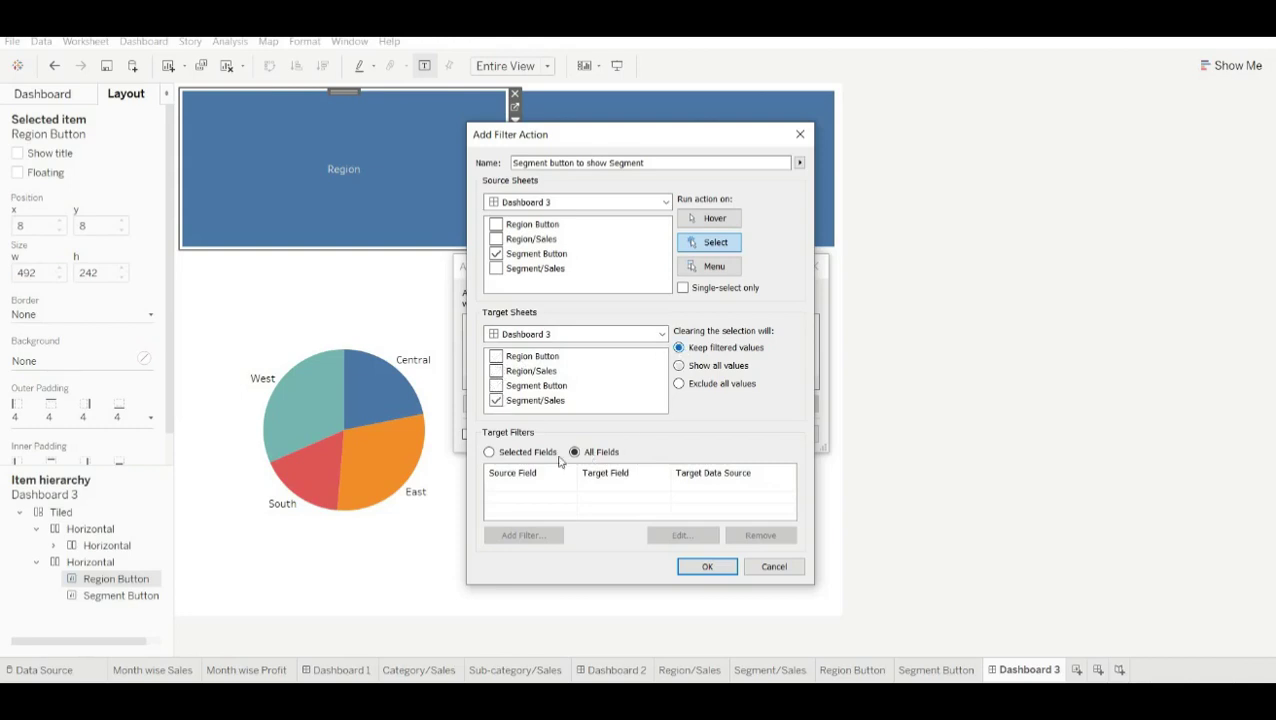
{"action": "left_click", "coordinate": [490, 452]}
Step: Add a target filter that maps the source field Zero to the target field Zero for the Segment action
{"action": "left_click", "coordinate": [522, 535]}
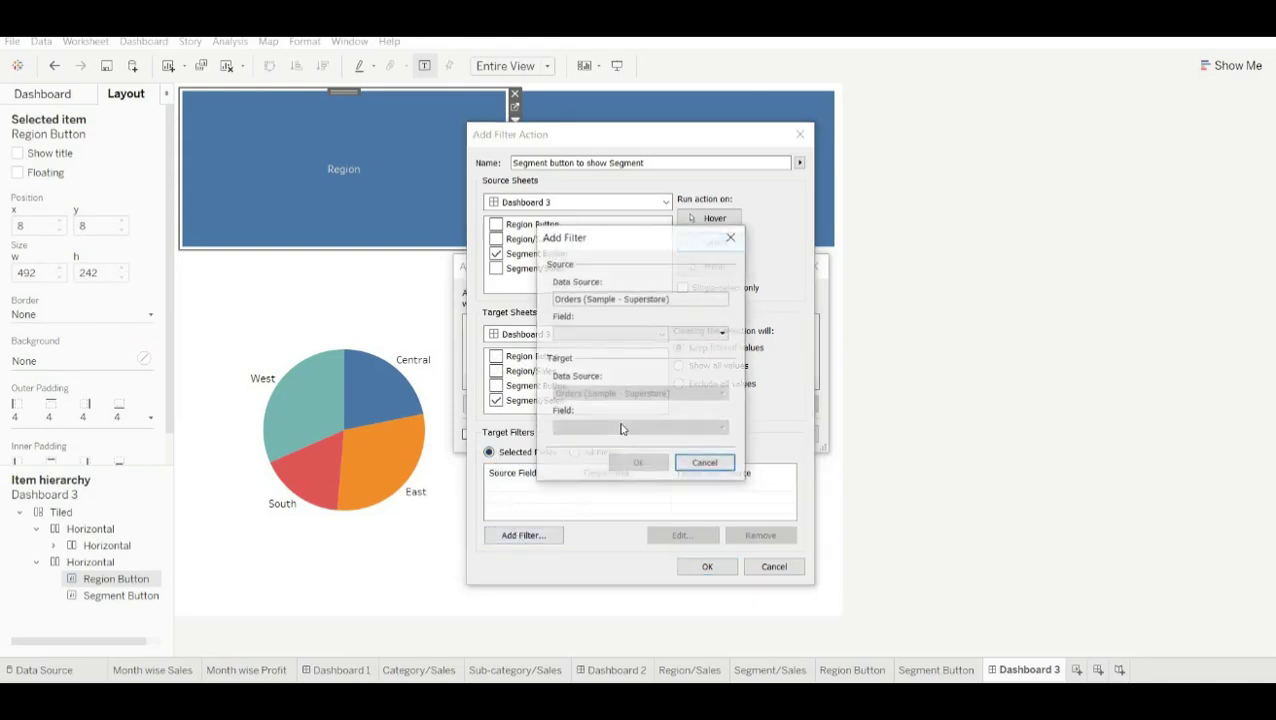
{"action": "left_click", "coordinate": [597, 337]}
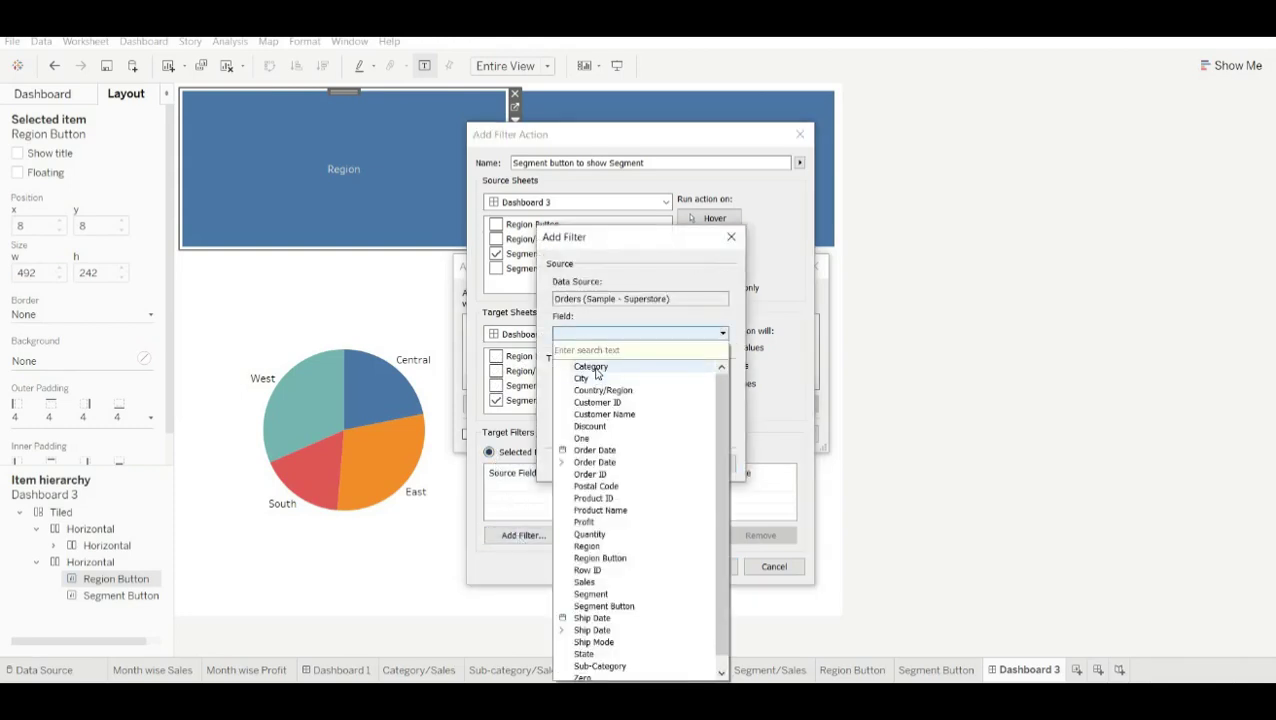
{"action": "type", "text": "z"}
{"action": "left_click", "coordinate": [593, 366]}
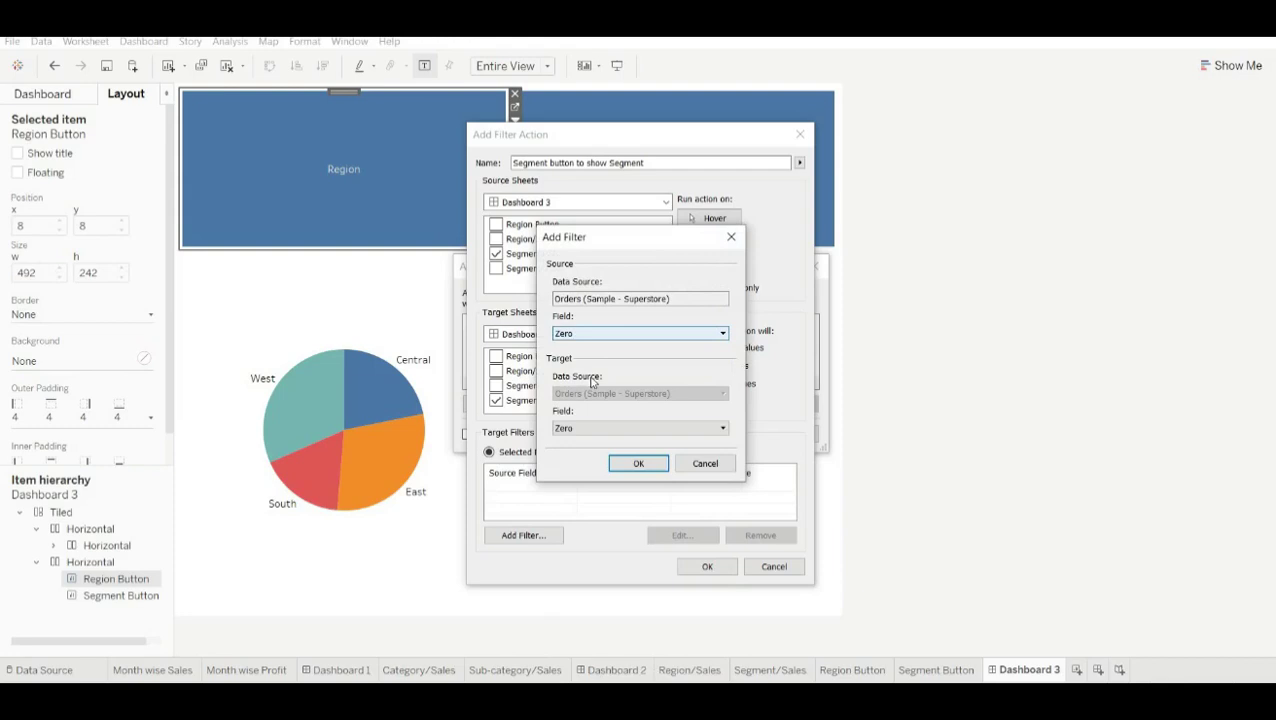
{"action": "left_click", "coordinate": [638, 463]}
Step: Add a second target filter mapping the field One to One, and save the "Segment button to show Segment" action
{"action": "left_click", "coordinate": [520, 537]}
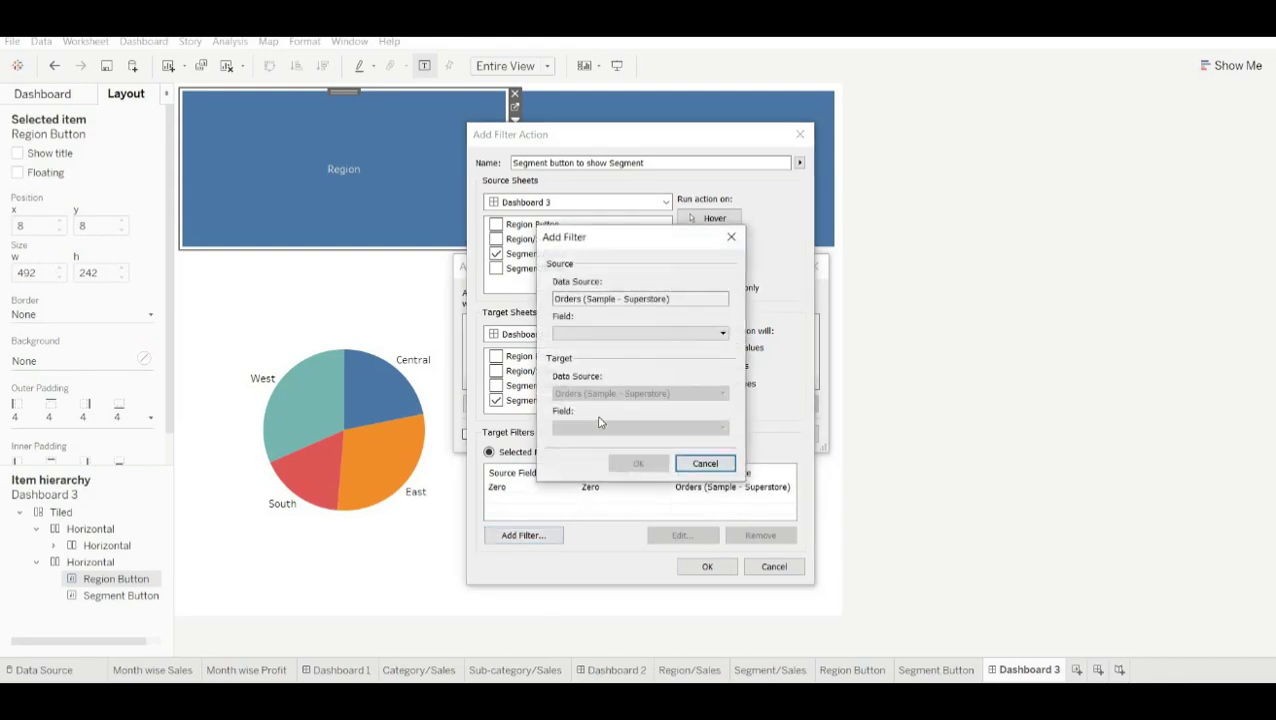
{"action": "left_click", "coordinate": [598, 333]}
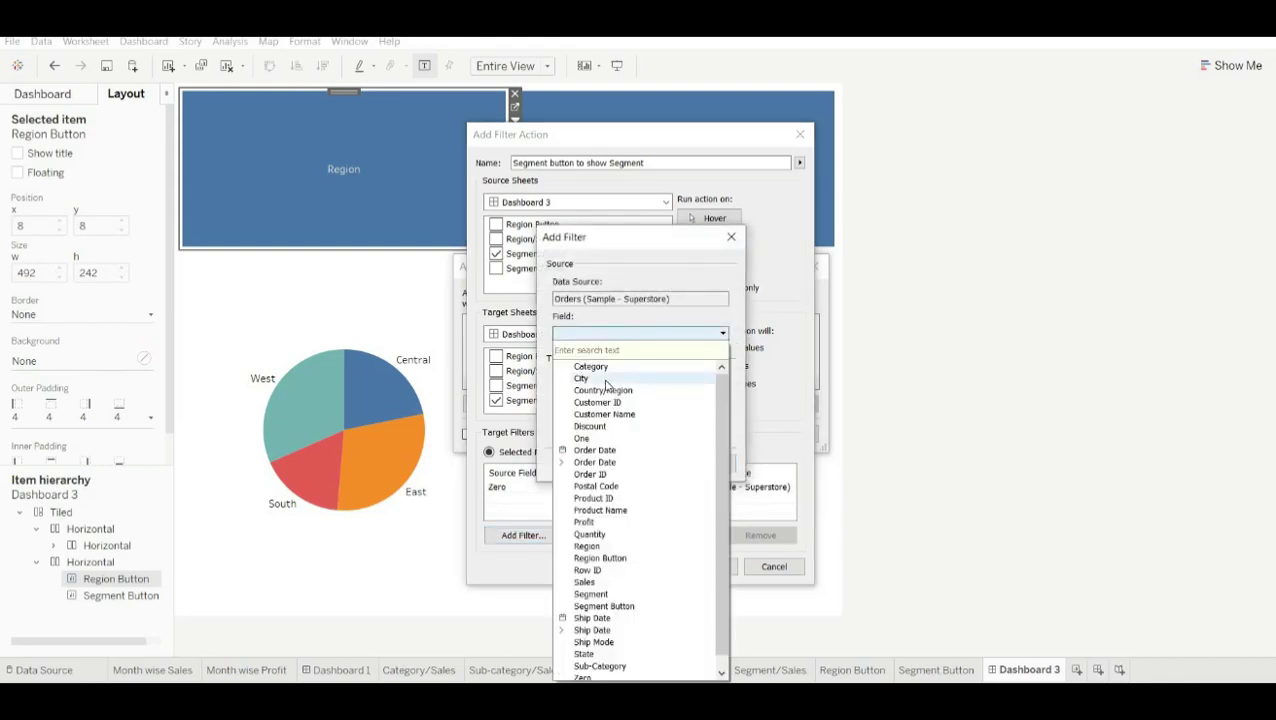
{"action": "type", "text": "o"}
{"action": "left_click", "coordinate": [598, 427]}
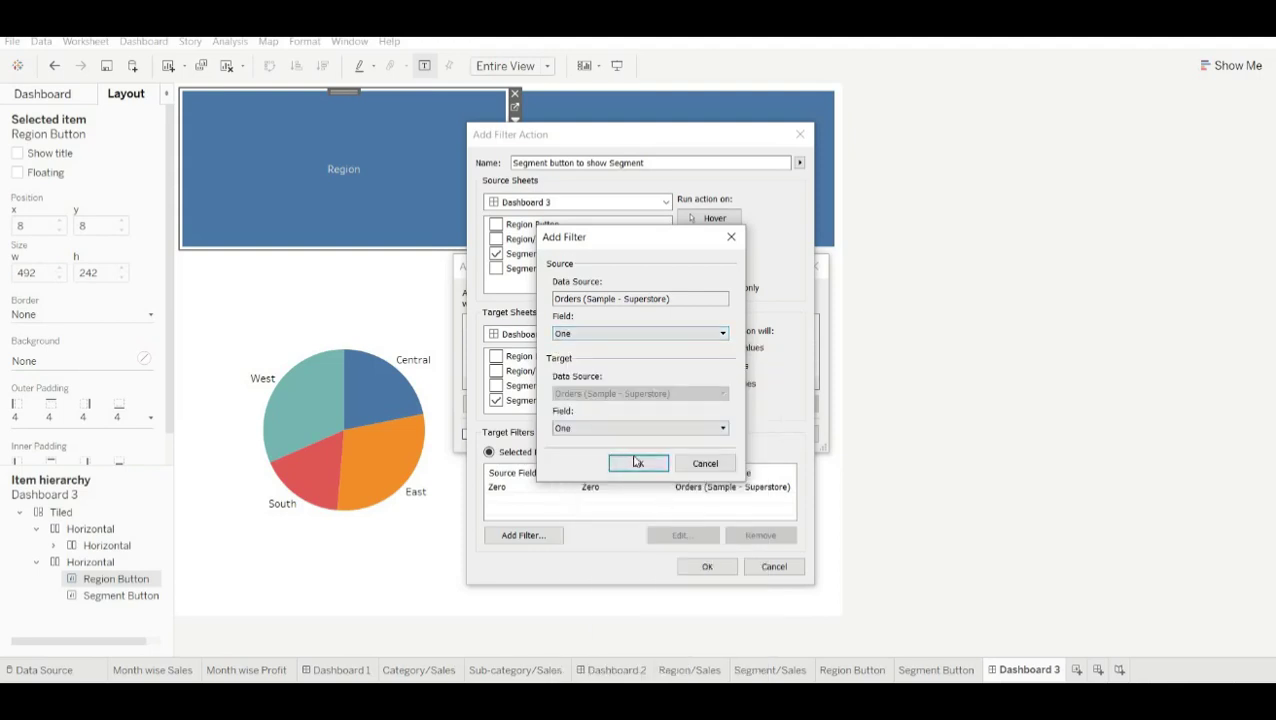
{"action": "left_click", "coordinate": [640, 464]}
{"action": "left_click", "coordinate": [700, 566]}
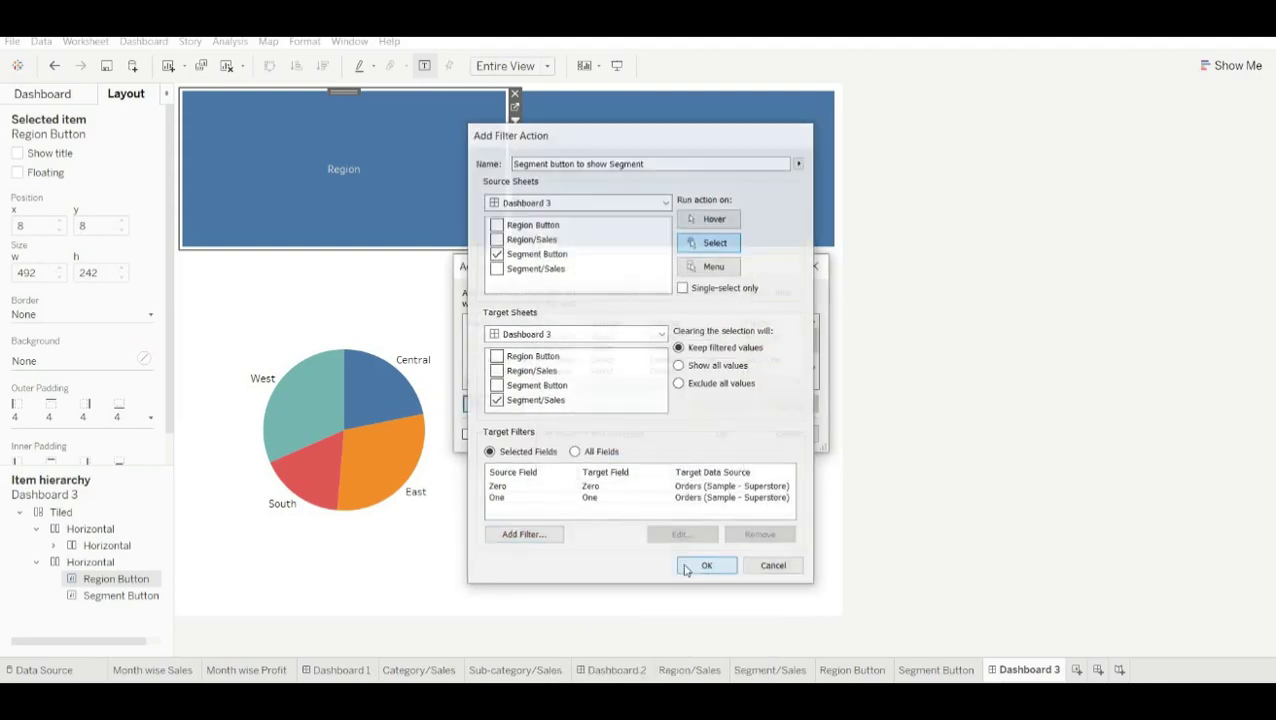
{"action": "left_click", "coordinate": [720, 436]}
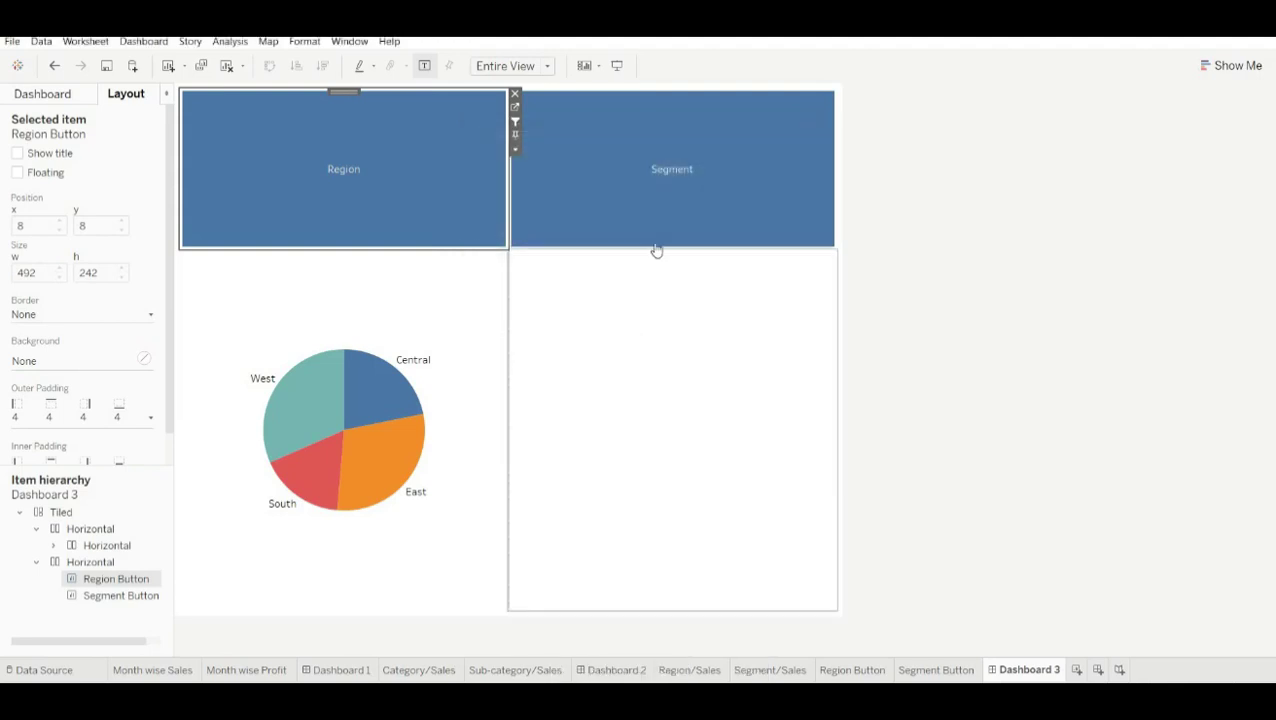
Step: Test the show and hide actions by selecting the Segment button and the Region button on the dashboard
{"action": "left_click", "coordinate": [619, 178]}
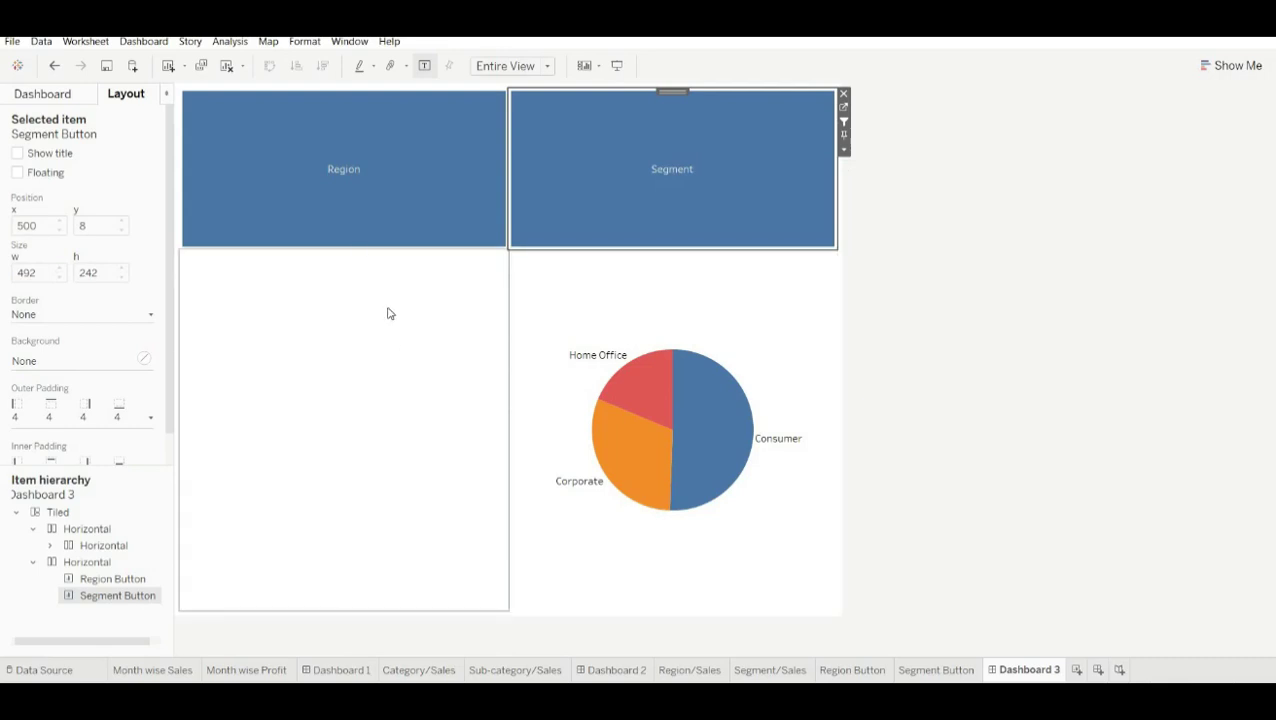
{"action": "left_click", "coordinate": [386, 183]}
{"action": "left_click", "coordinate": [386, 183]}
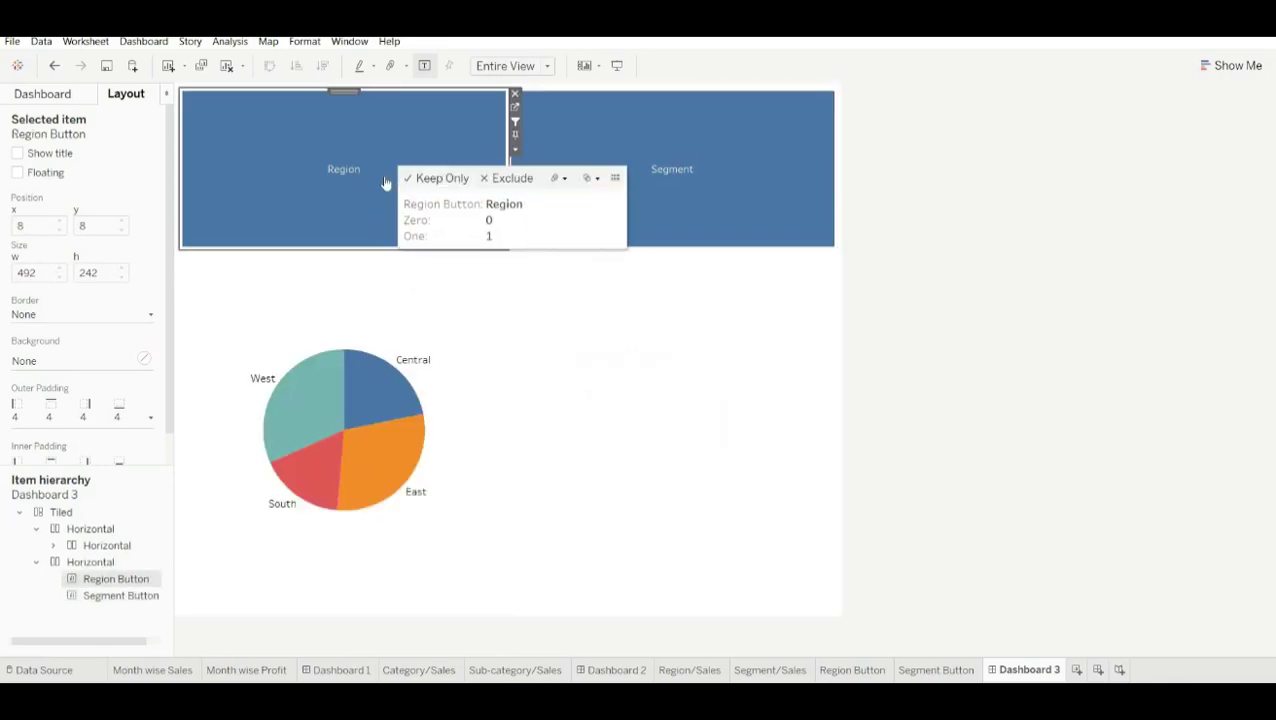